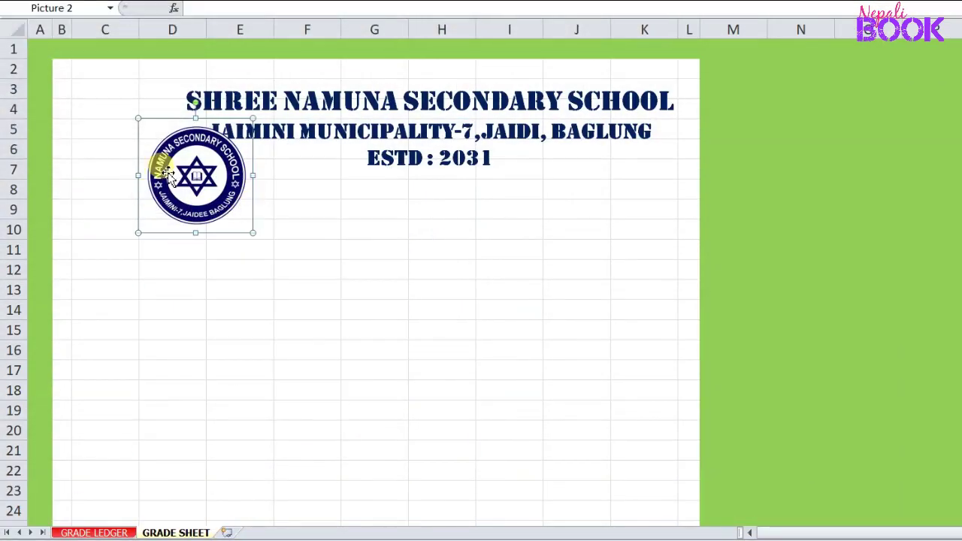
- Move the school logo up and left beside the SHREE NAMUNA SECONDARY SCHOOL header
mouse_move(190, 185)
mouse_down()
mouse_move(109, 113)
mouse_move(126, 137)
mouse_up()
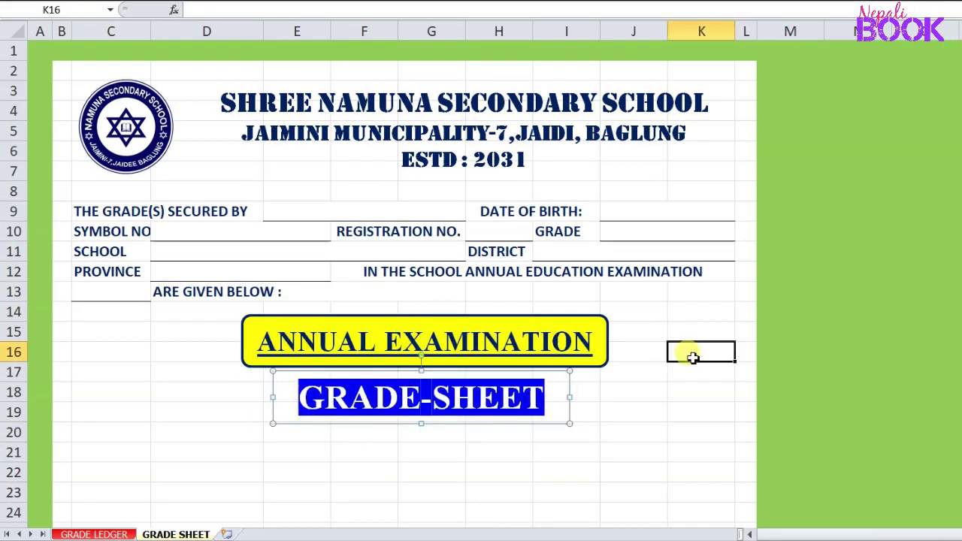
- Pick three different symbol numbers from the D10 dropdown to load each student's grades
click(473, 316)
click(238, 209)
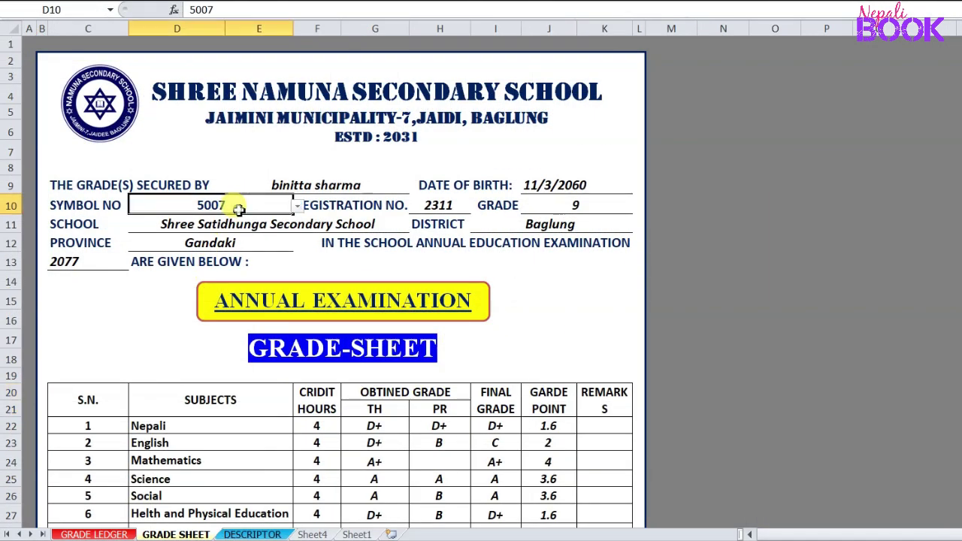
click(298, 206)
click(210, 240)
click(298, 206)
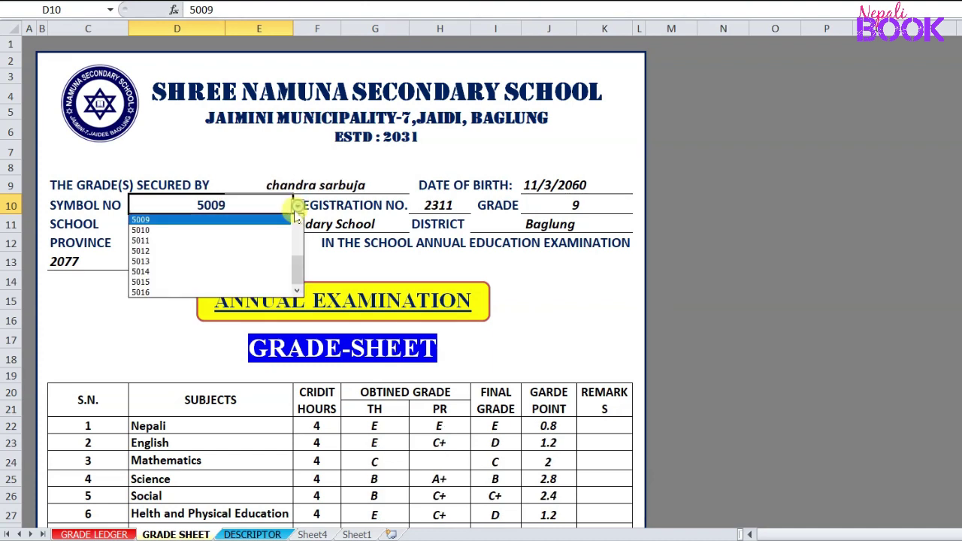
click(258, 240)
click(297, 206)
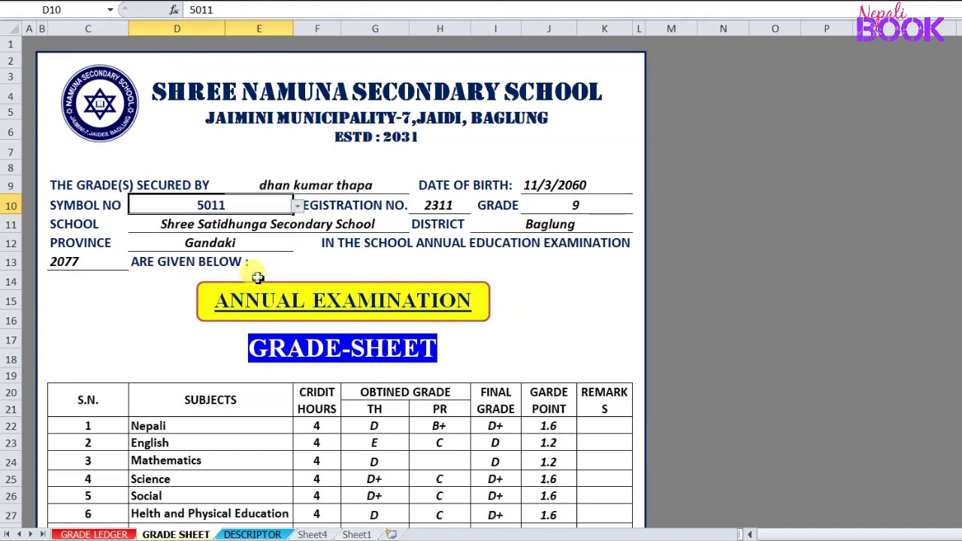
click(258, 277)
- Scroll through the loaded grades and return to the GRADE SHEET worksheet
scroll(270, 285, down, 5)
scroll(280, 293, up, 1)
scroll(280, 293, down, 1)
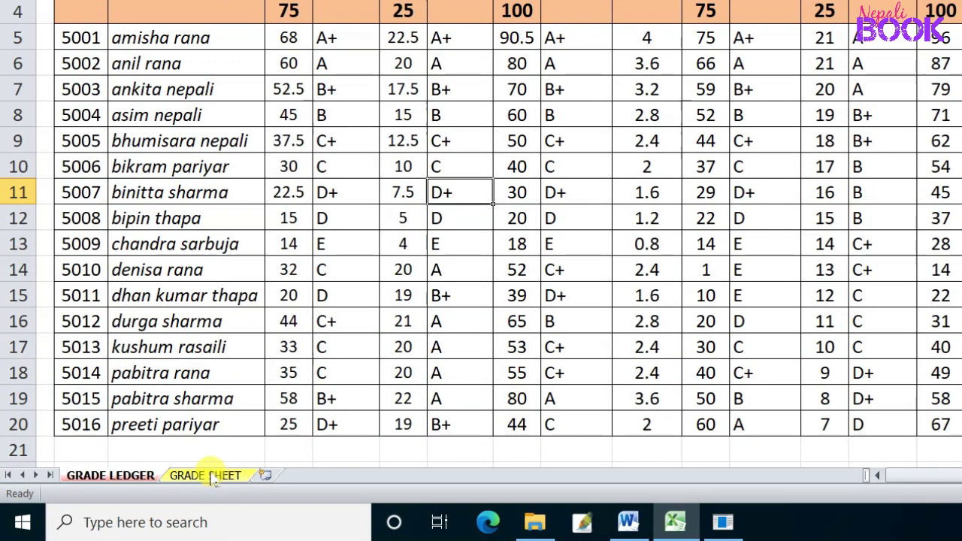
click(208, 482)
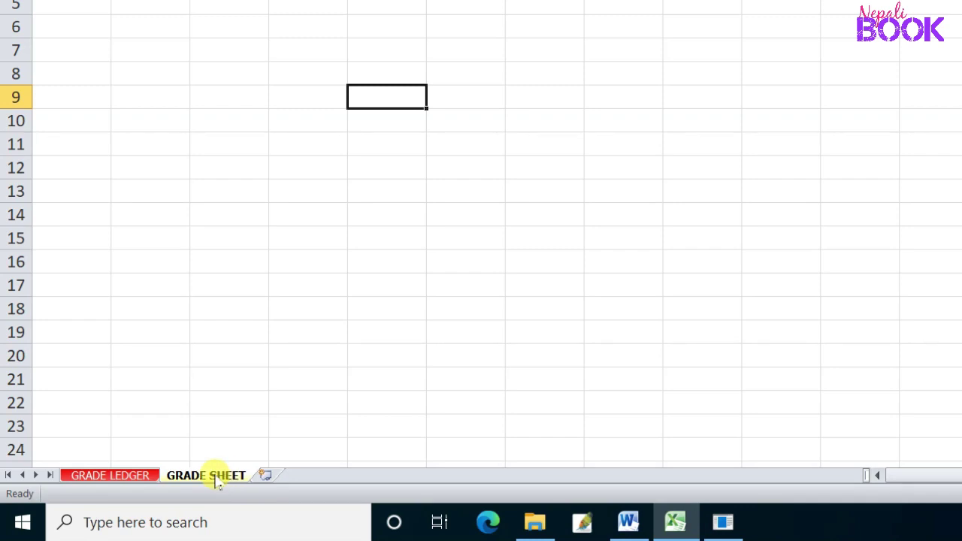
- View the GRADE SHEET tab's menu, close it unchanged, and select the whole sheet
right_click(216, 482)
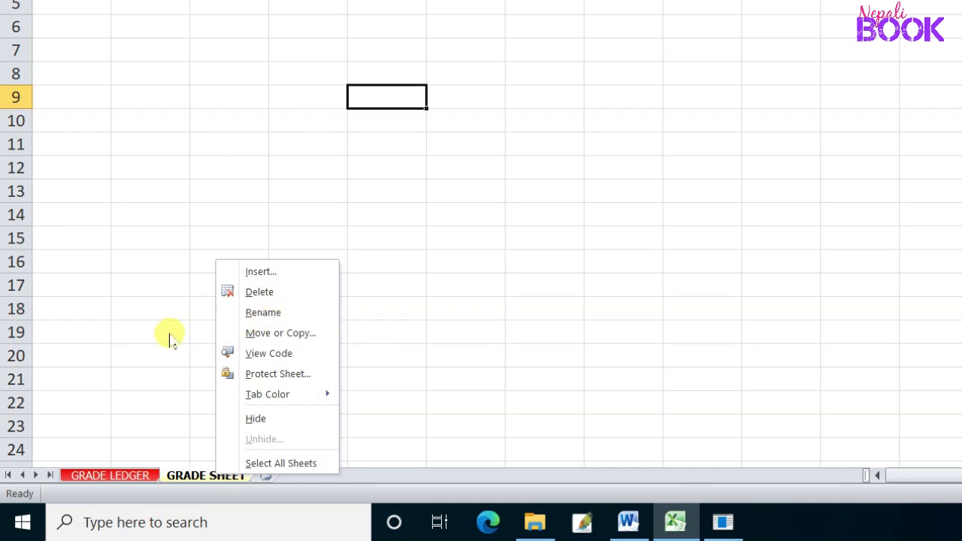
click(175, 402)
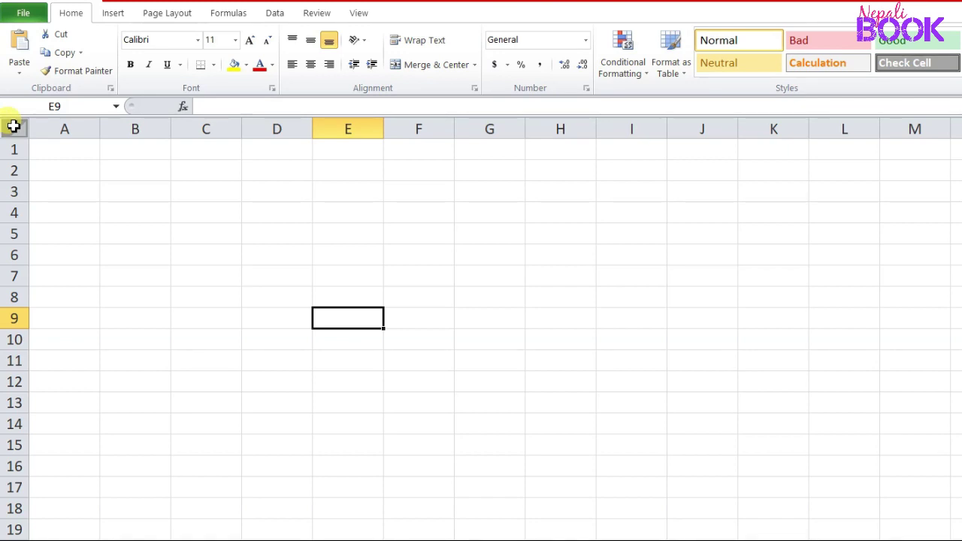
click(13, 126)
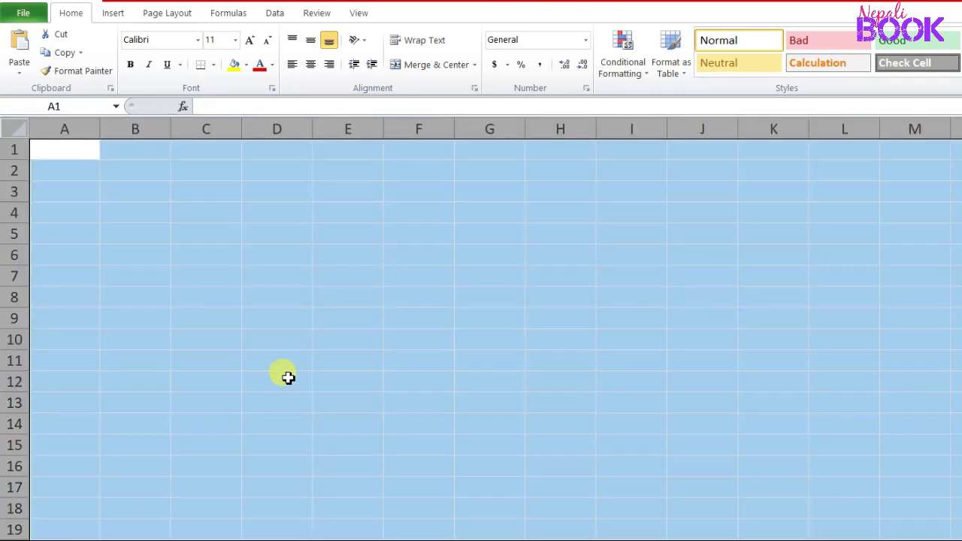
- Give every cell of the GRADE SHEET worksheet a Light Green fill
click(245, 66)
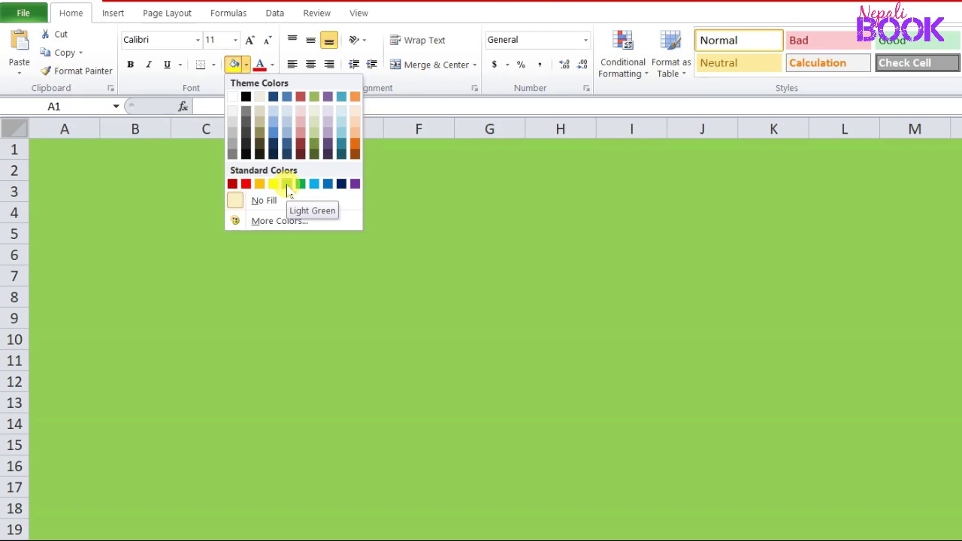
click(286, 185)
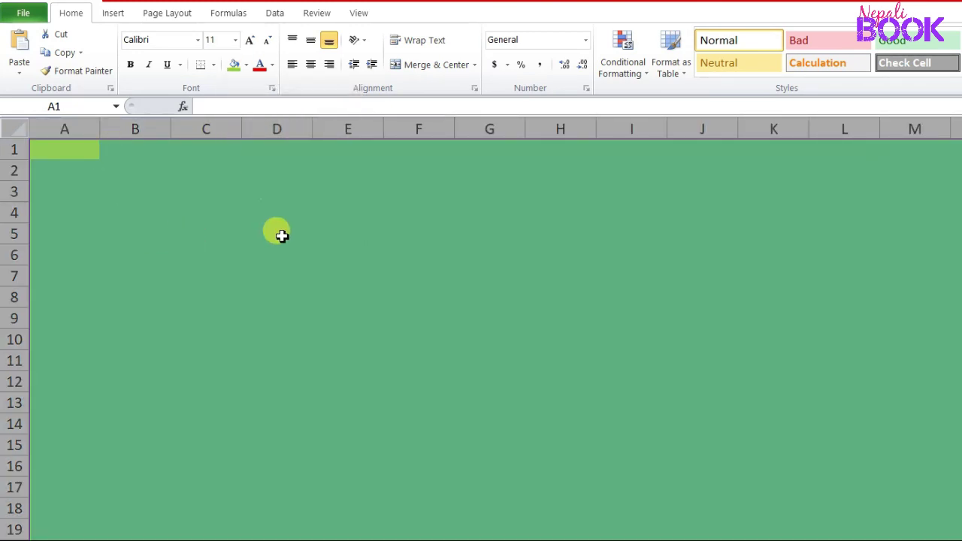
click(192, 261)
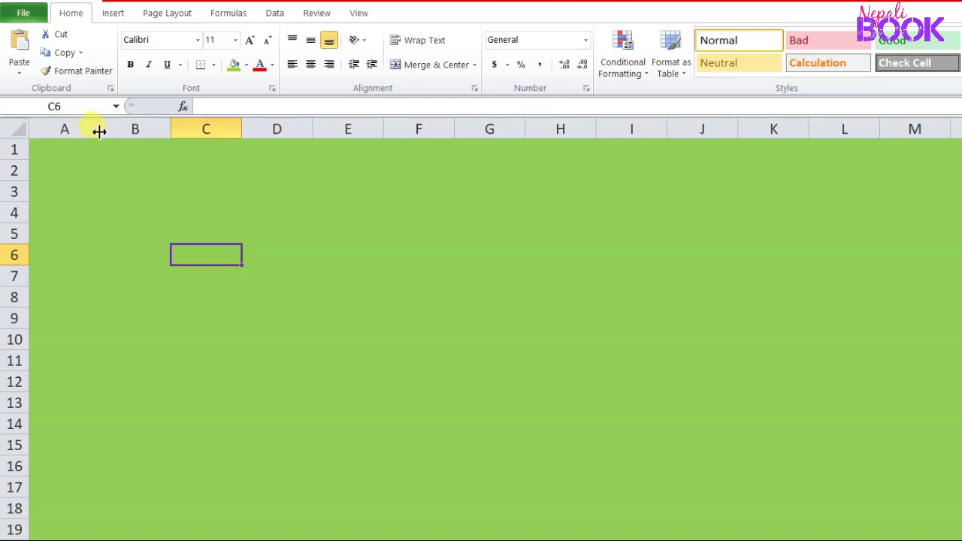
- Narrow column A to about 29 px and select the range B2:L41
drag(99, 131, 56, 137)
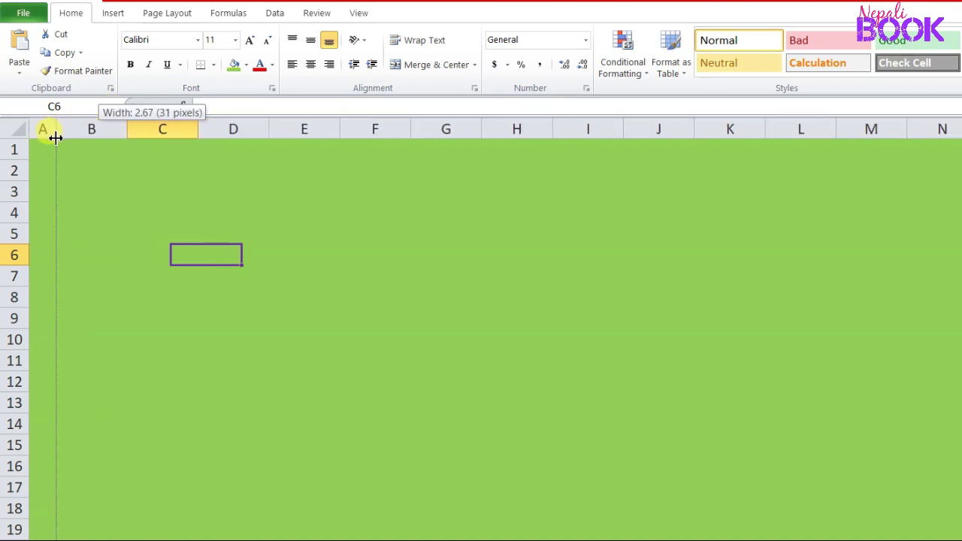
drag(56, 138, 54, 138)
click(84, 165)
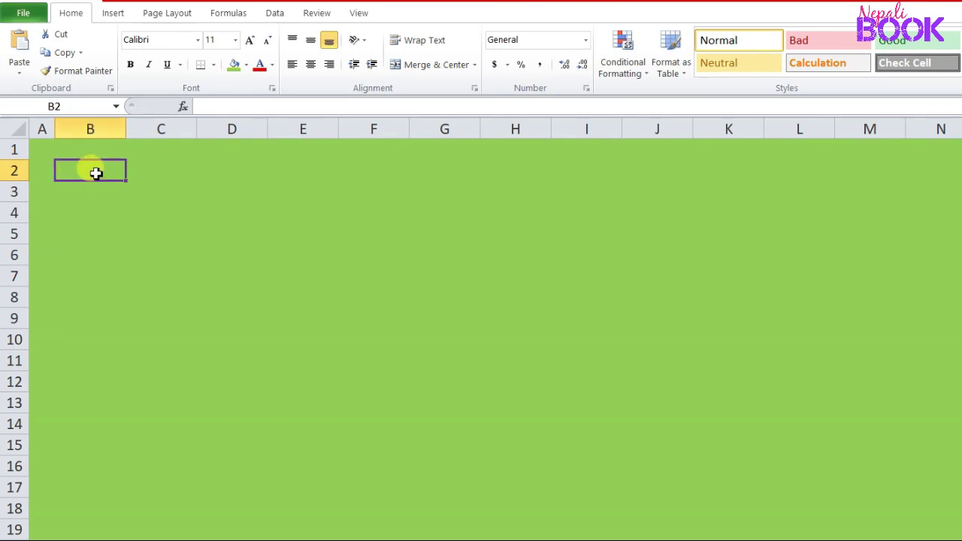
drag(91, 172, 724, 172)
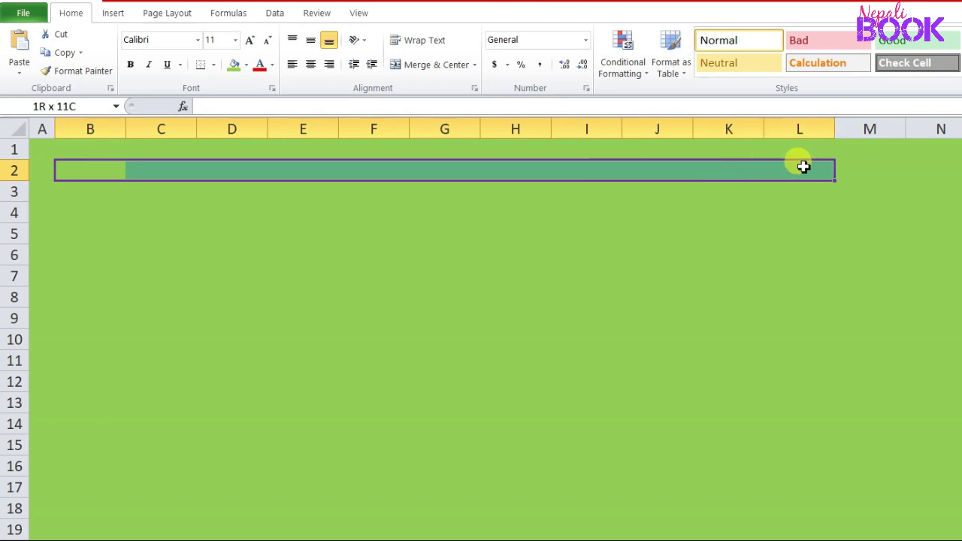
mouse_move(724, 172)
mouse_down()
mouse_move(811, 165)
mouse_move(819, 540)
mouse_up()
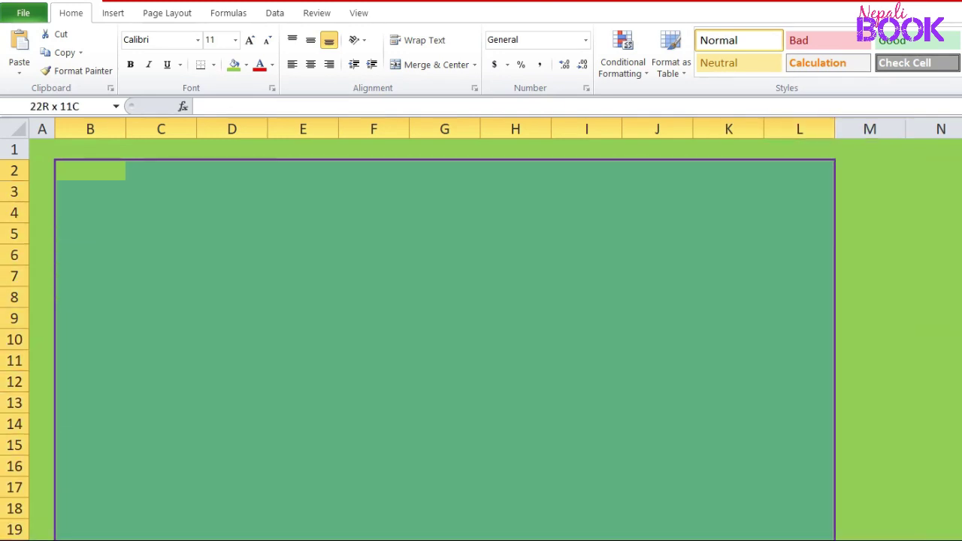
drag(819, 540, 807, 447)
scroll(725, 413, up, 7)
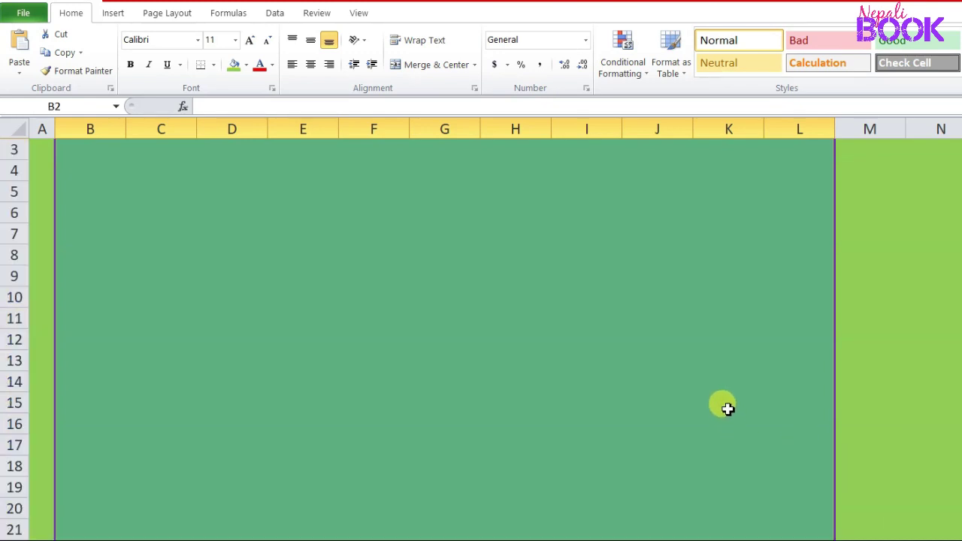
scroll(720, 405, up, 2)
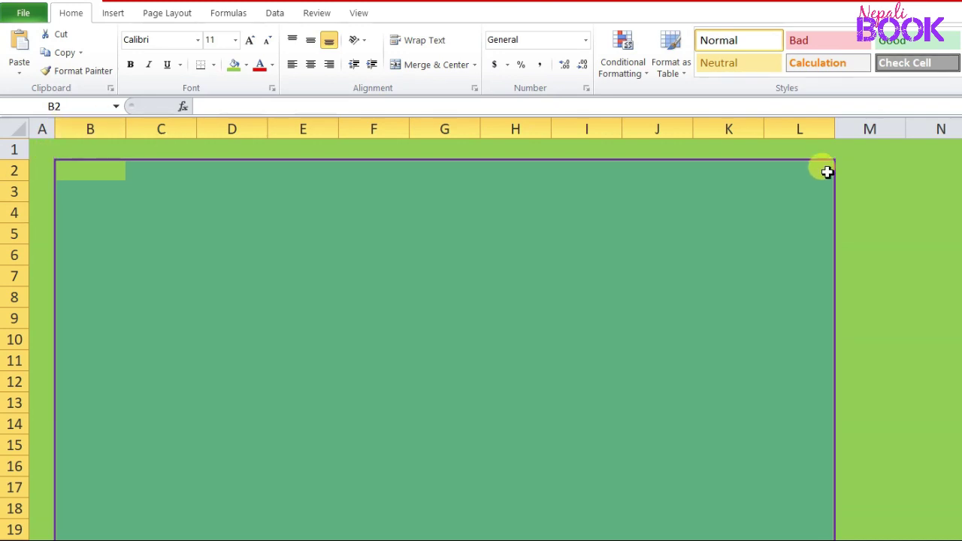
scroll(649, 240, down, 7)
scroll(642, 243, down, 2)
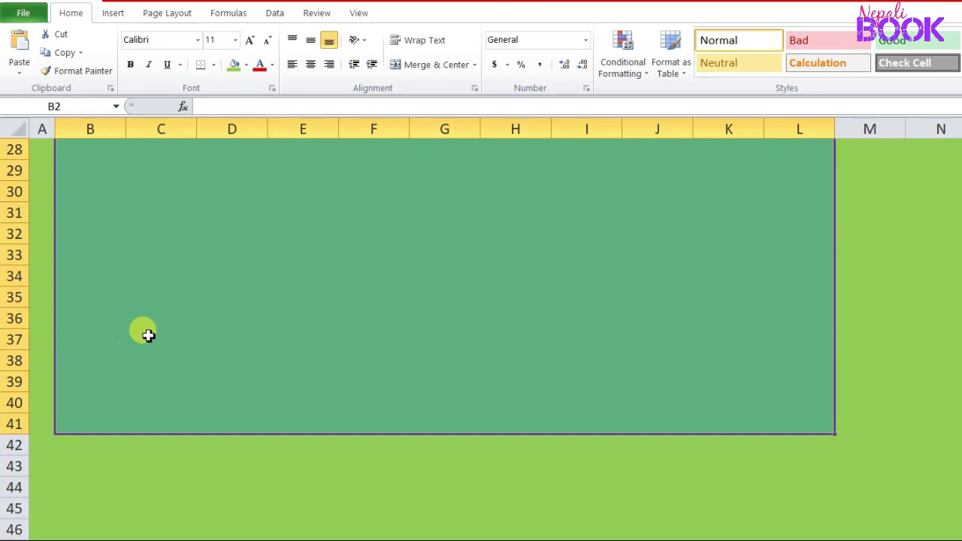
scroll(168, 326, up, 2)
scroll(168, 326, up, 6)
scroll(171, 321, up, 1)
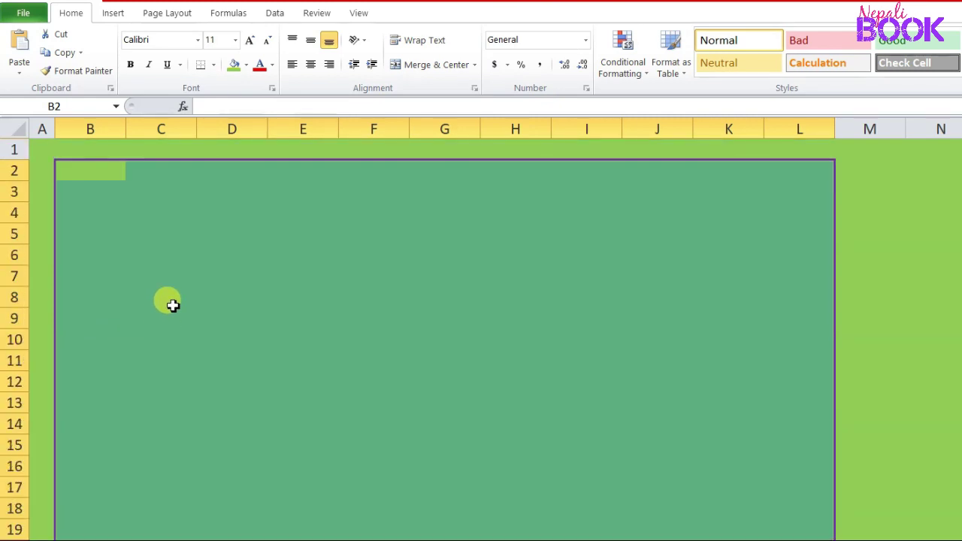
- Set B2:L41 to No Fill so it becomes a white page area
click(247, 66)
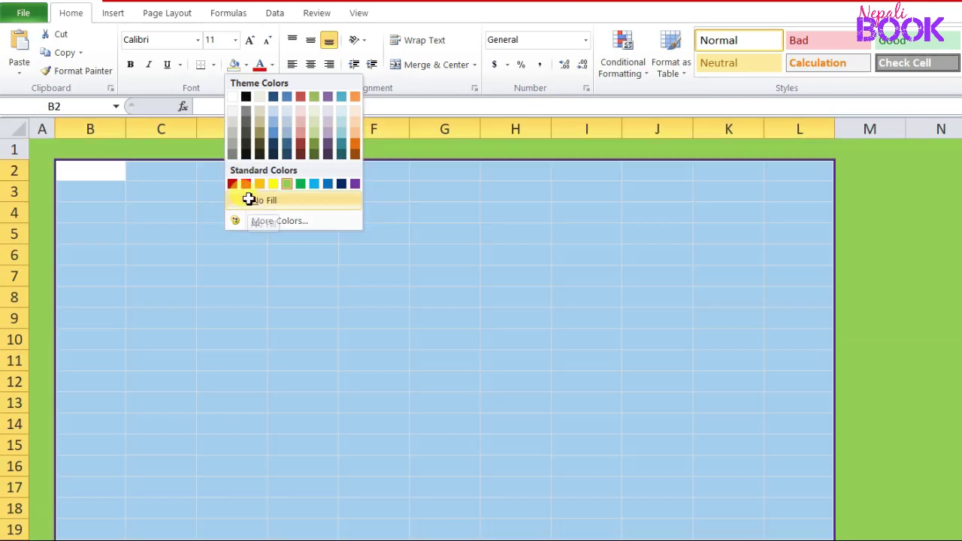
click(248, 201)
scroll(236, 313, down, 2)
scroll(237, 316, down, 4)
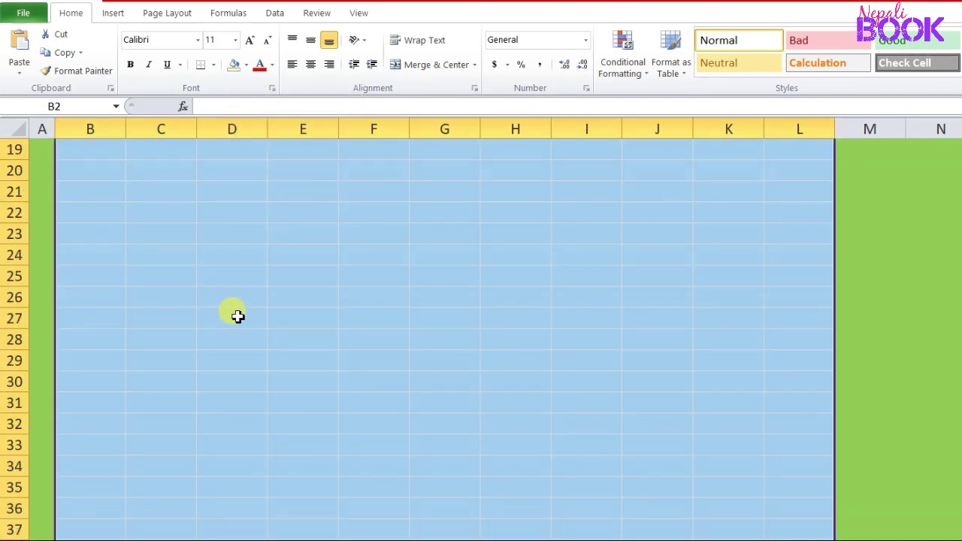
click(238, 316)
scroll(237, 316, down, 3)
scroll(238, 316, up, 2)
scroll(238, 317, up, 1)
scroll(237, 317, up, 6)
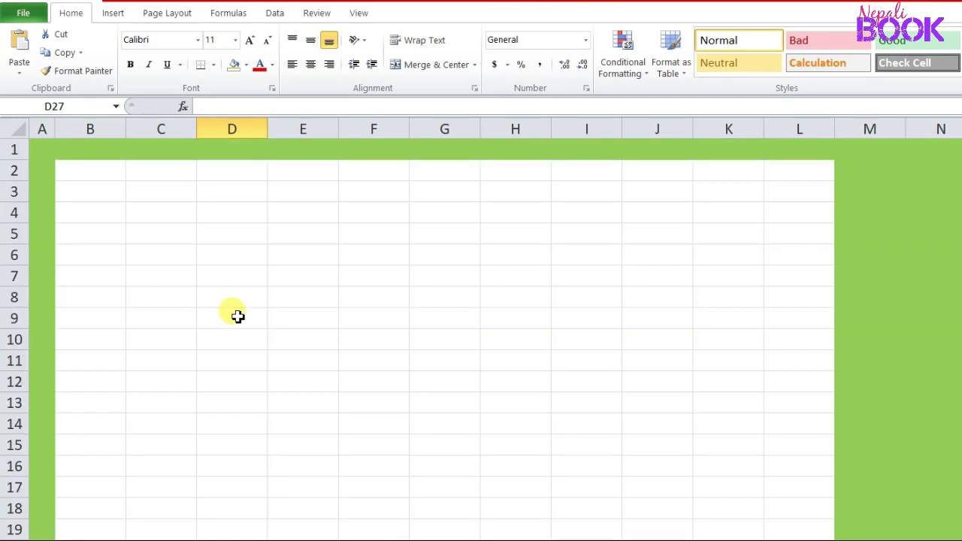
scroll(238, 316, down, 2)
scroll(237, 317, down, 2)
scroll(238, 316, up, 4)
scroll(237, 316, down, 2)
scroll(237, 316, up, 2)
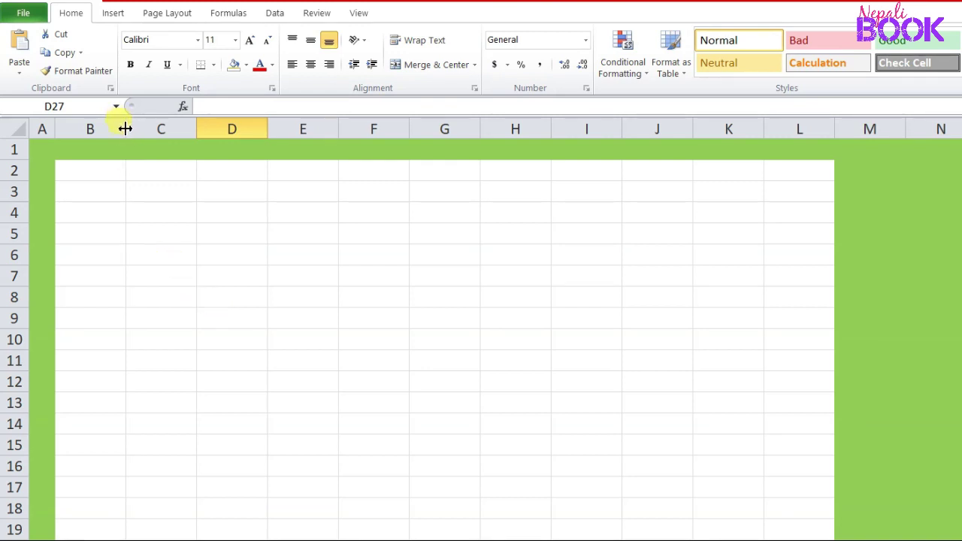
- Narrow column B and column L (about 26 px) into inner margins
drag(125, 129, 75, 129)
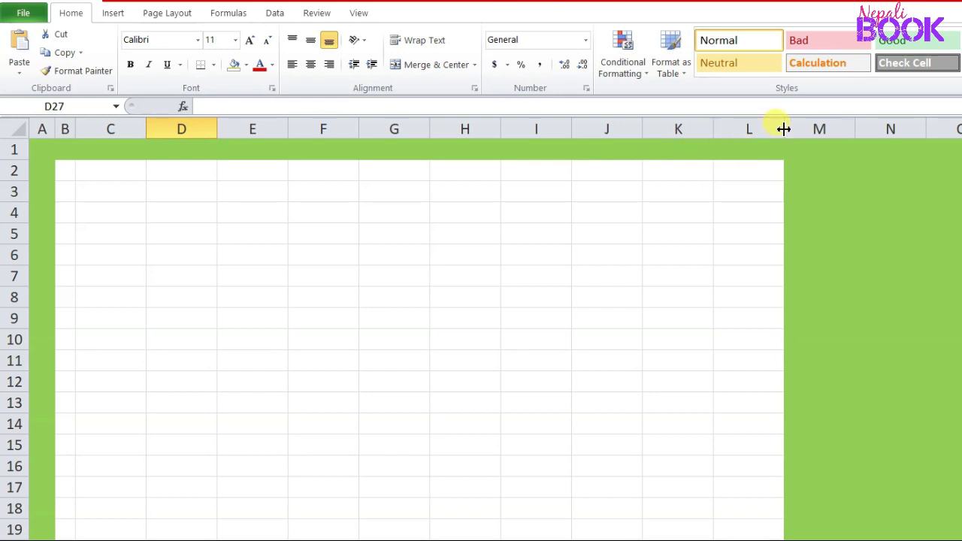
drag(784, 129, 737, 139)
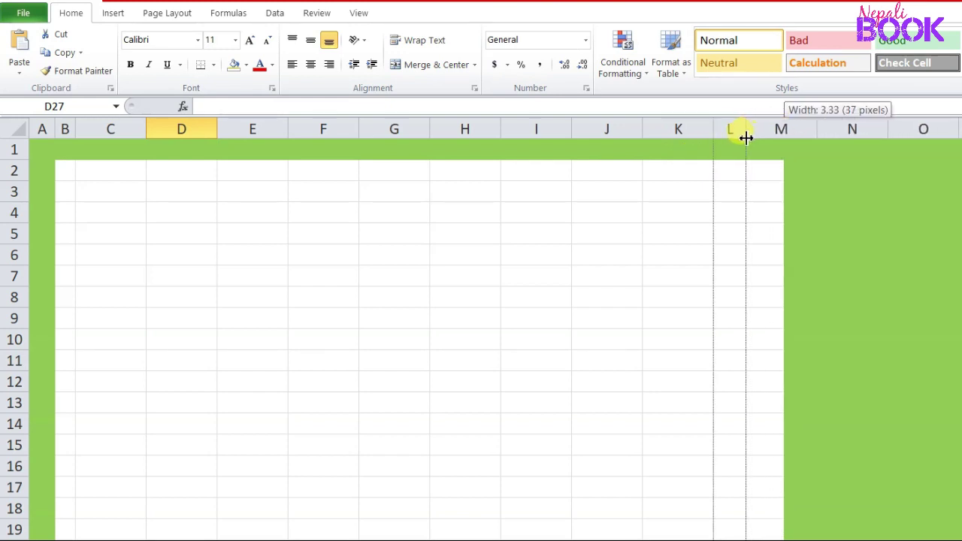
drag(737, 140, 737, 140)
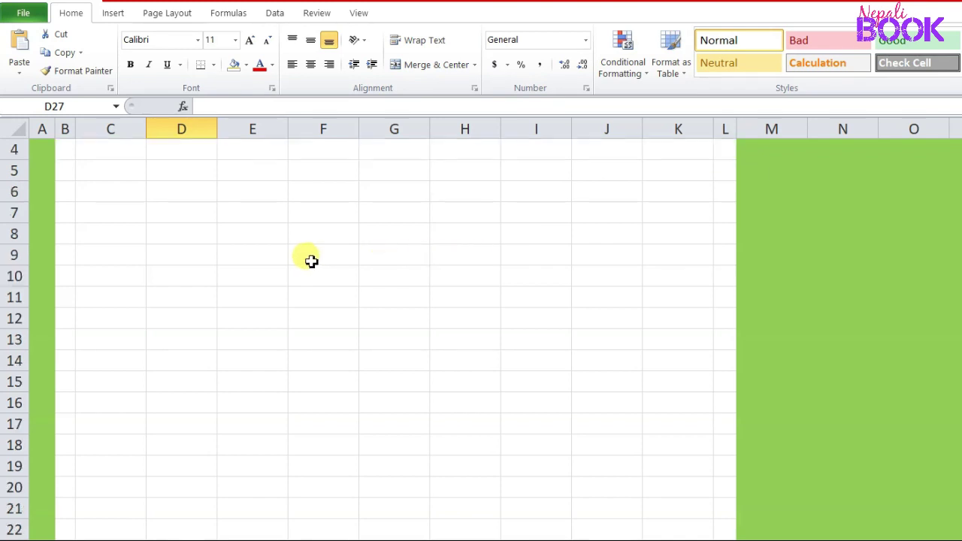
click(249, 234)
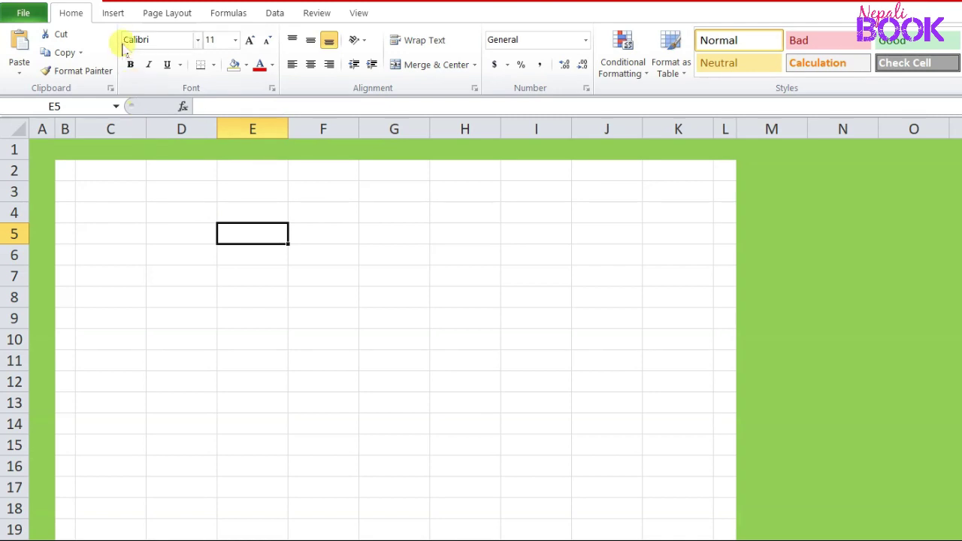
click(113, 17)
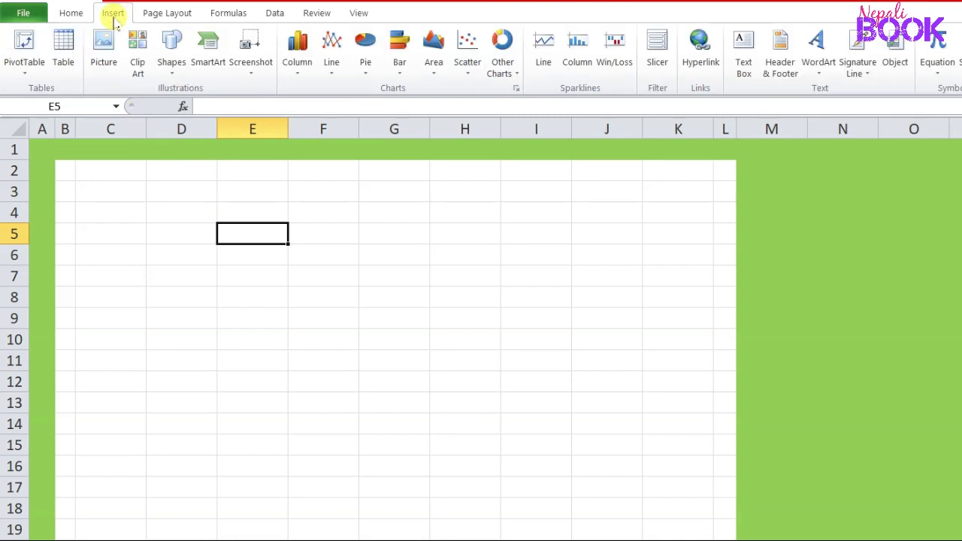
- Draw a text box across D3:K7 holding the school name, address and 'Estd : 2031'
click(740, 73)
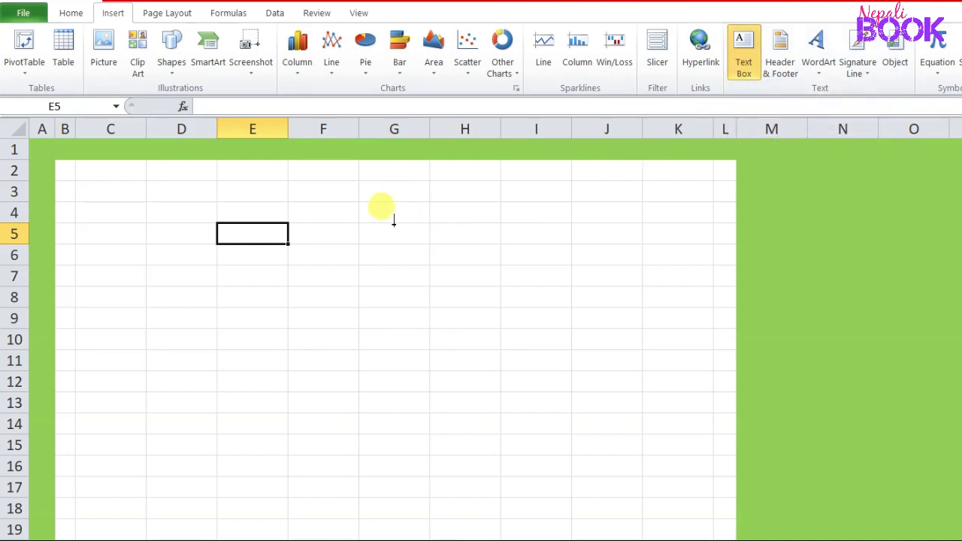
mouse_move(150, 187)
mouse_down()
mouse_move(665, 283)
mouse_move(707, 275)
mouse_up()
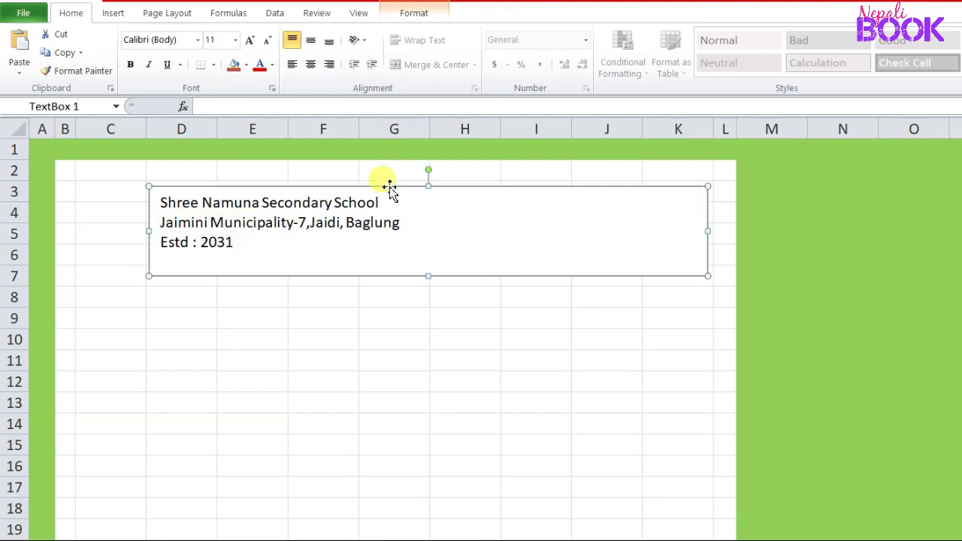
click(412, 13)
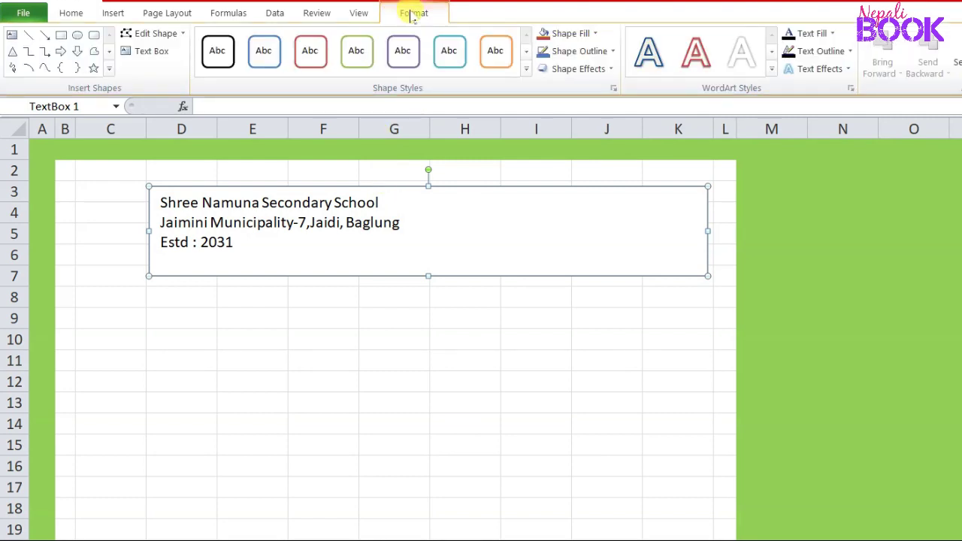
- Give the header text box no fill and no outline
click(595, 34)
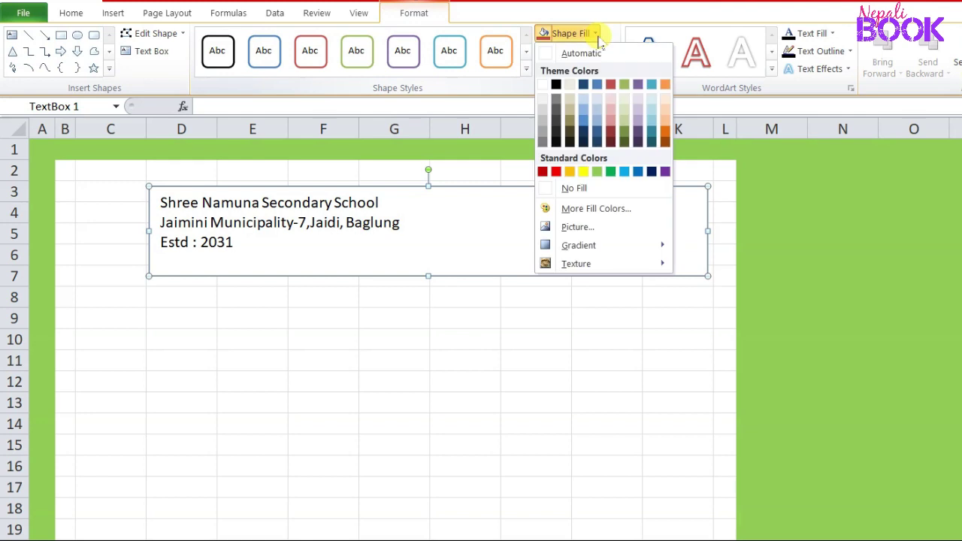
click(587, 189)
click(612, 51)
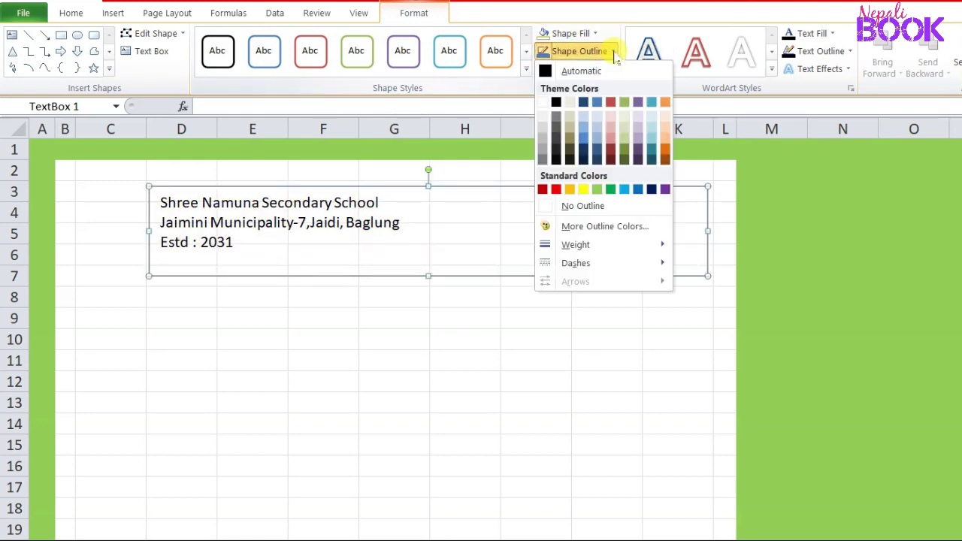
click(610, 208)
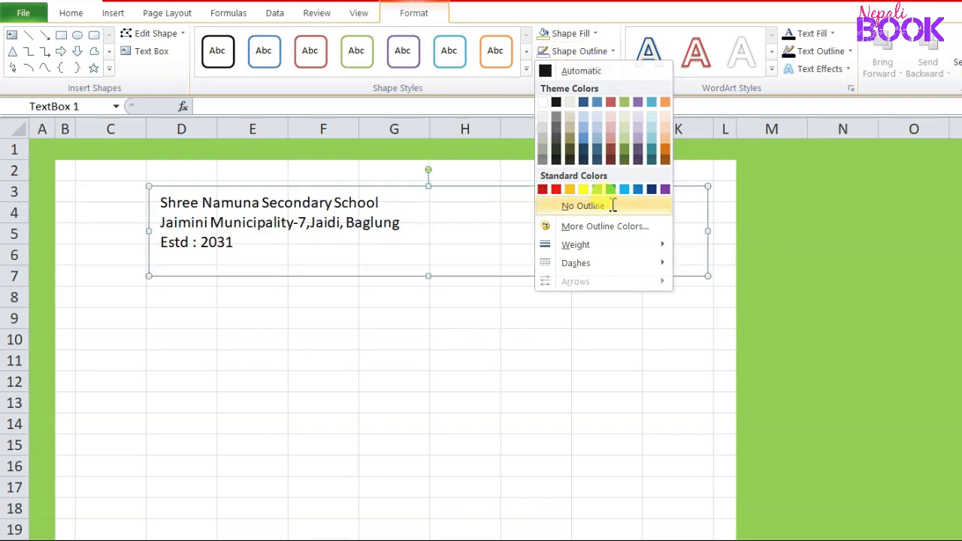
- Set all header text to the Stencil font, centred
click(177, 205)
drag(178, 207, 251, 243)
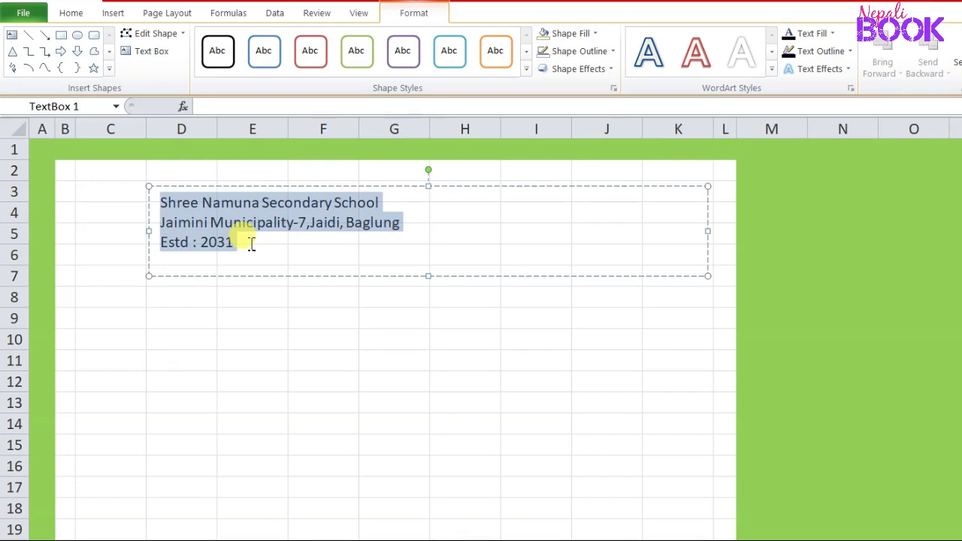
click(197, 207)
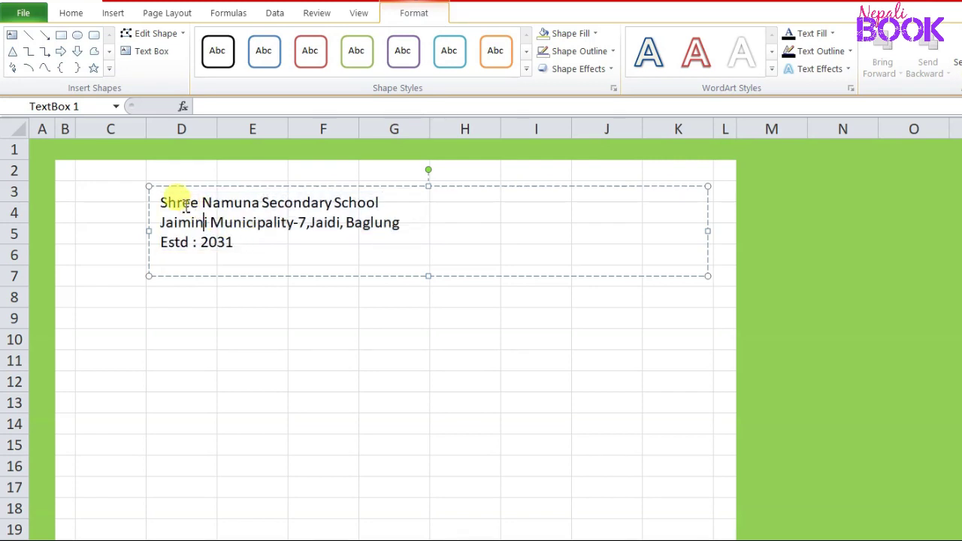
click(71, 13)
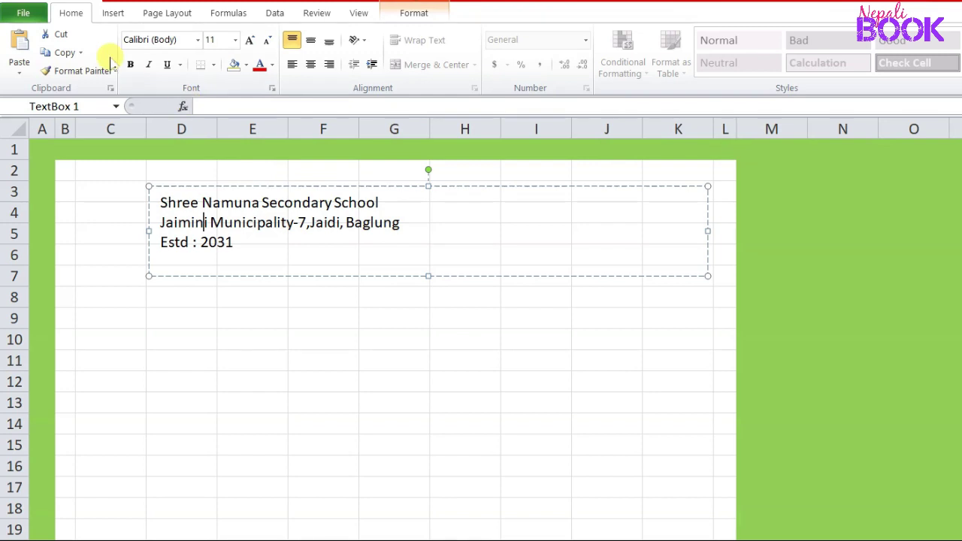
mouse_move(155, 203)
mouse_down()
mouse_move(178, 214)
mouse_move(337, 202)
mouse_move(369, 241)
mouse_up()
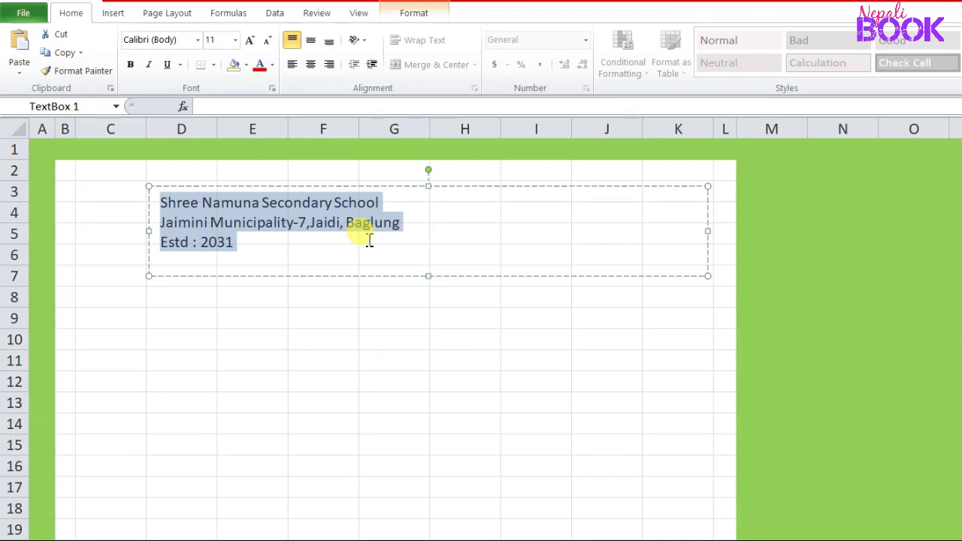
click(196, 40)
text(stencil)
key(Return)
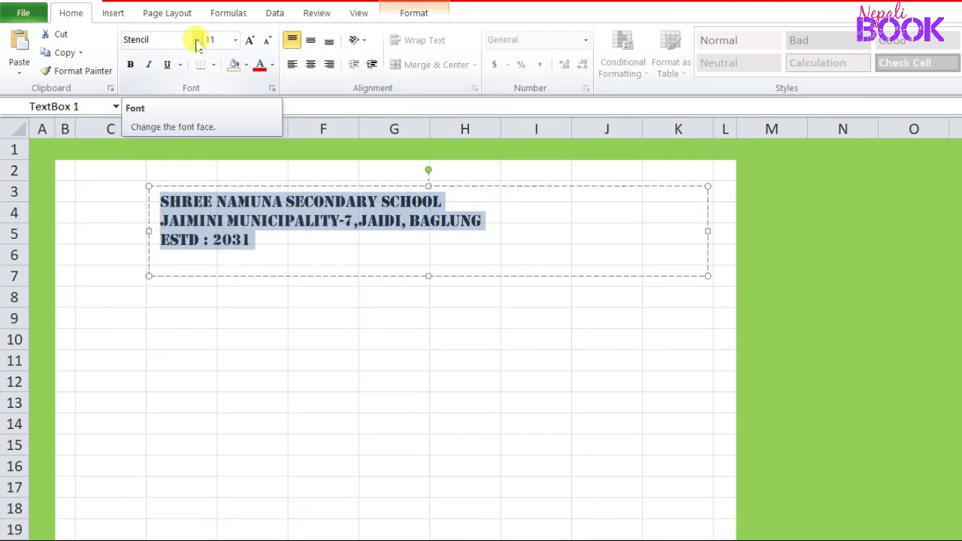
click(310, 63)
- Enlarge the school name, address (size 16) and Estd lines, and colour all text dark blue
drag(276, 197, 569, 201)
click(249, 39)
drag(266, 229, 573, 241)
click(249, 39)
drag(381, 261, 474, 261)
click(249, 39)
key(ctrl+a)
click(271, 64)
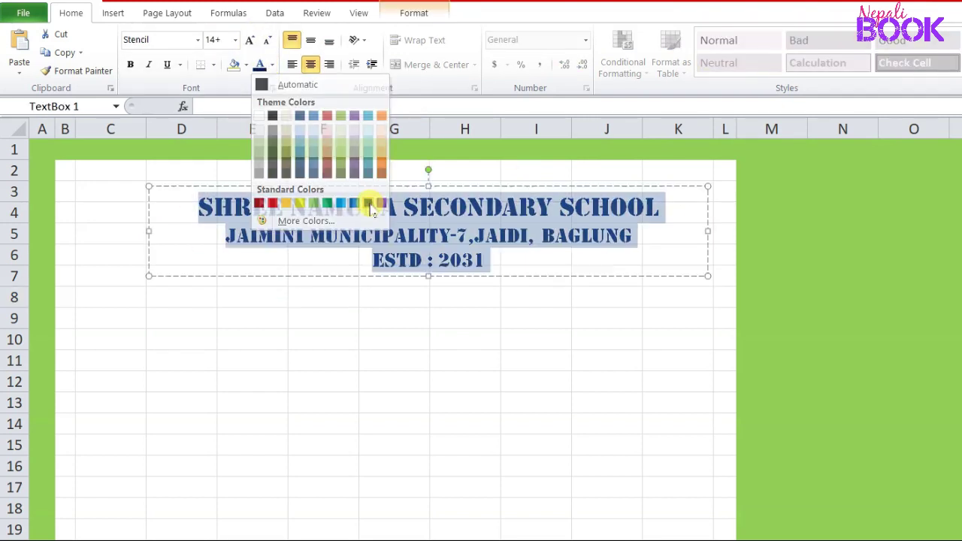
click(369, 204)
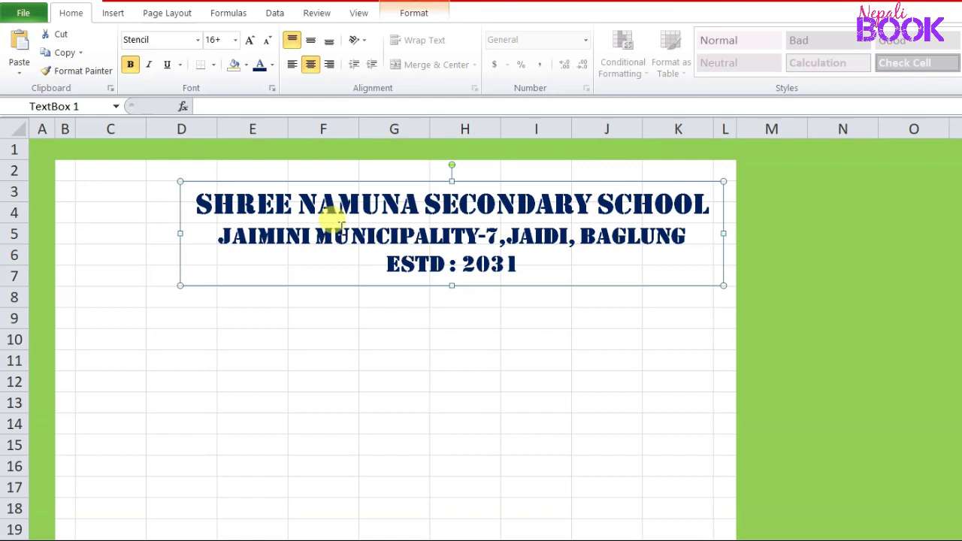
click(151, 233)
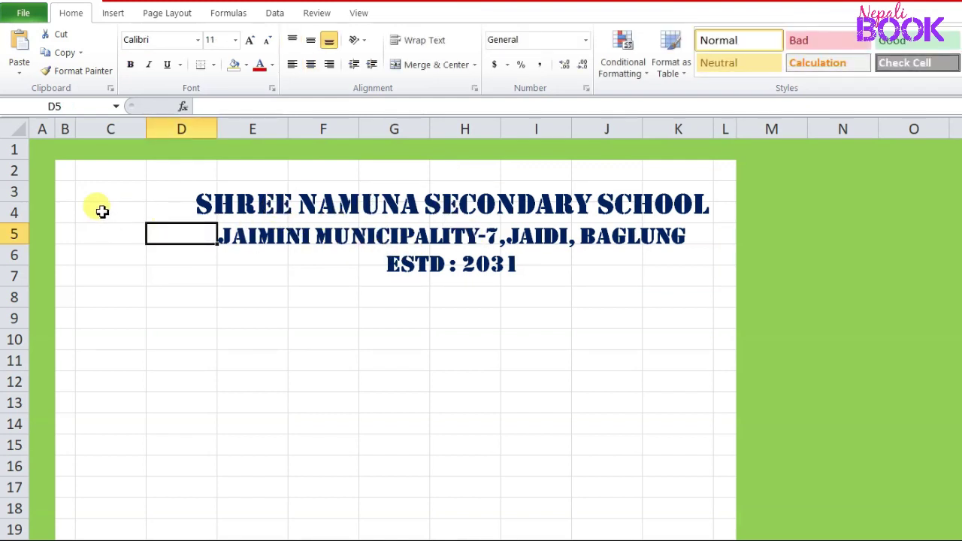
click(105, 15)
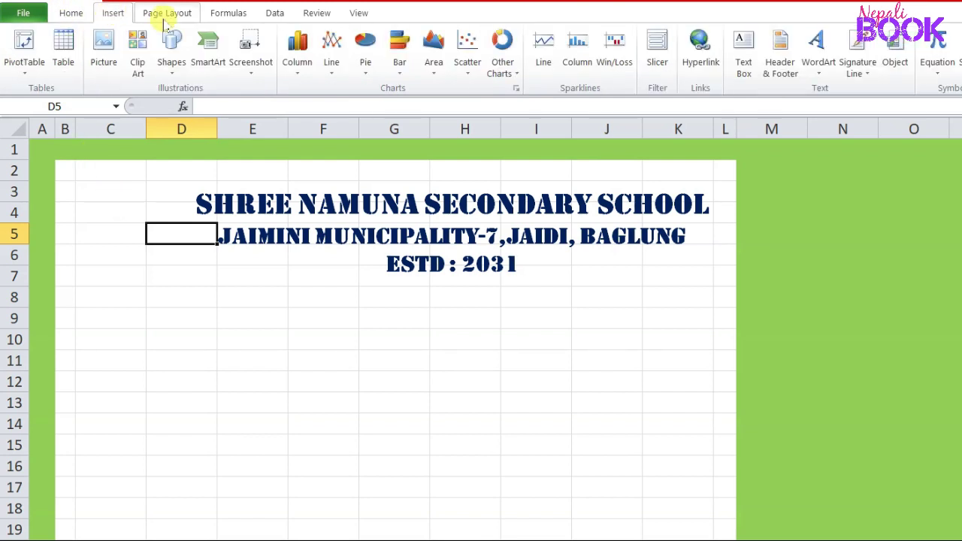
- Insert the PNG-LOGO-PHOTOSHOP picture from the Logo Image folder onto the sheet
click(104, 66)
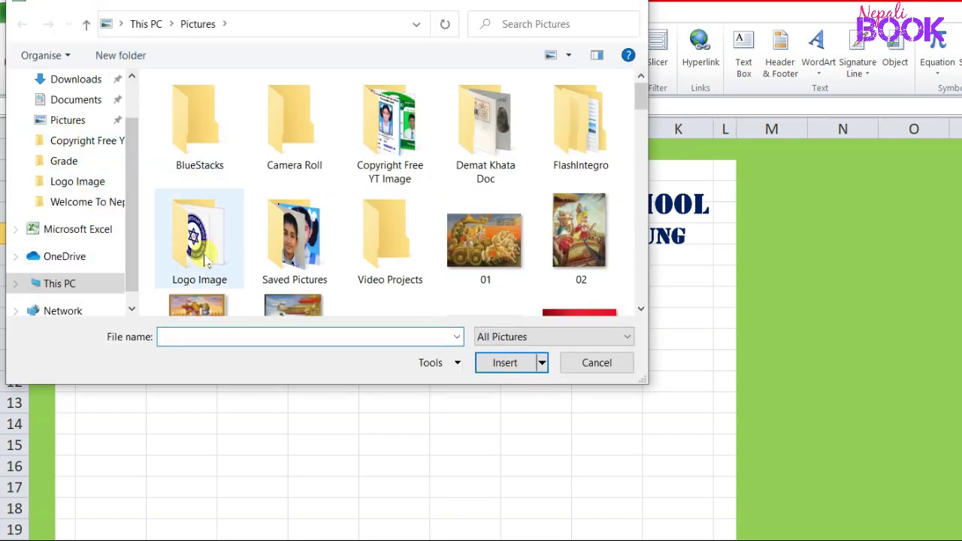
double_click(201, 247)
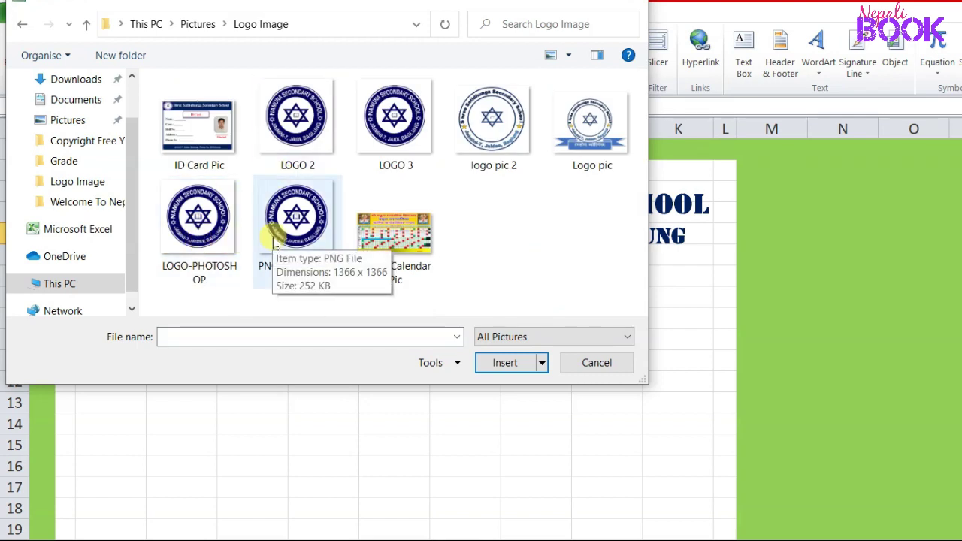
click(287, 227)
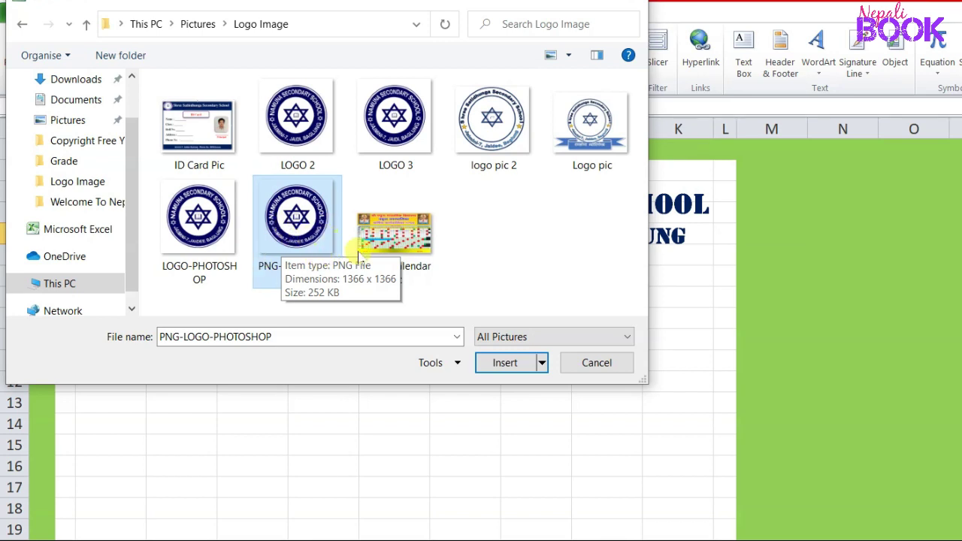
click(517, 371)
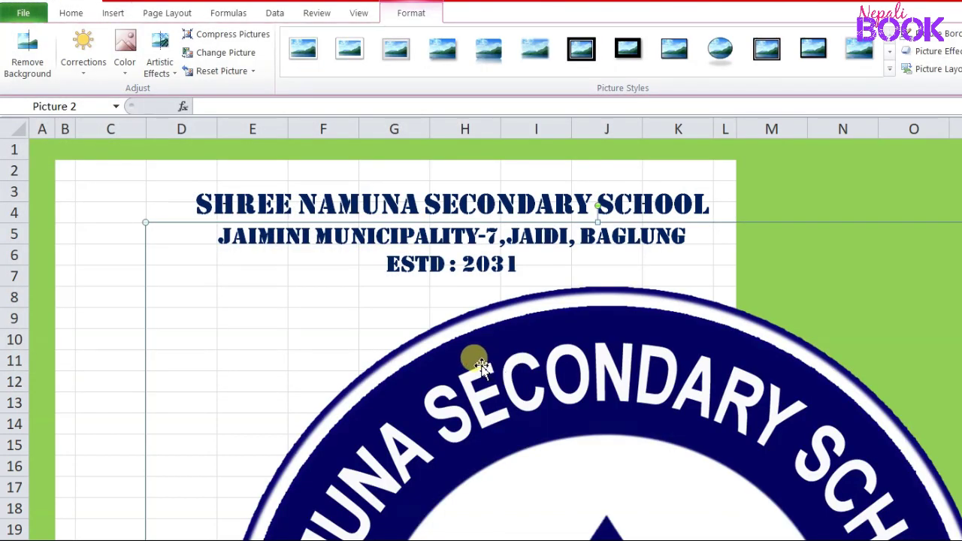
- Shrink the logo and drag it to the top-left beside the school header
scroll(478, 360, down, 6)
scroll(477, 362, down, 4)
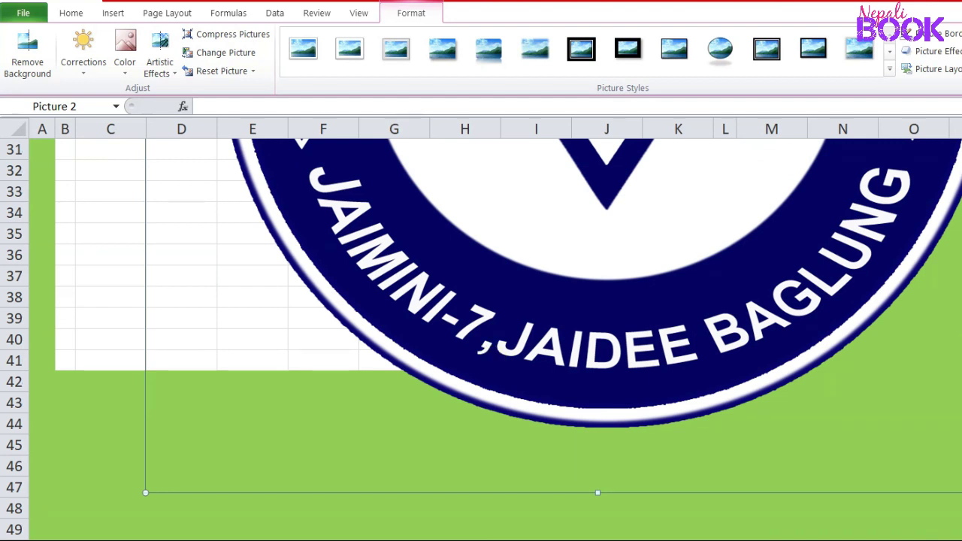
drag(954, 488, 564, 221)
scroll(566, 242, up, 5)
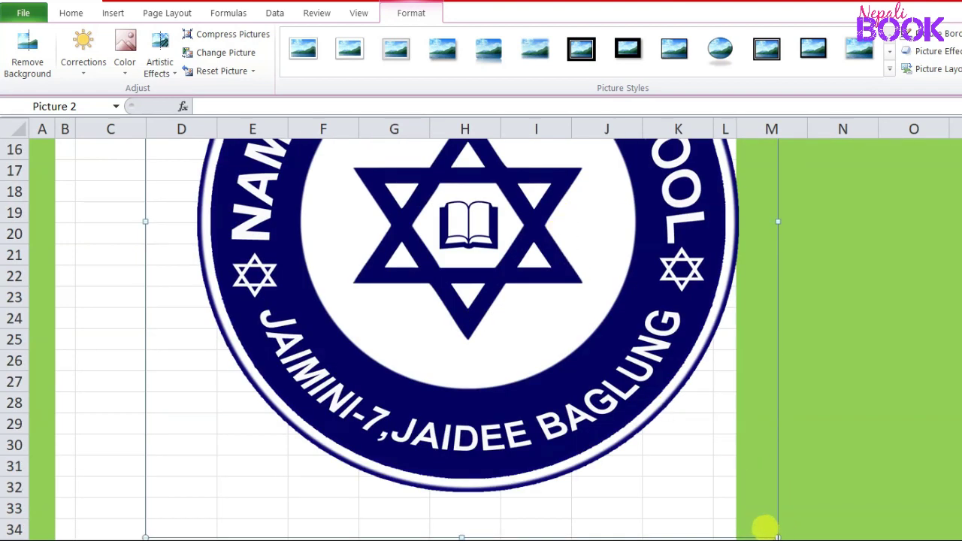
drag(764, 529, 473, 262)
scroll(473, 278, up, 5)
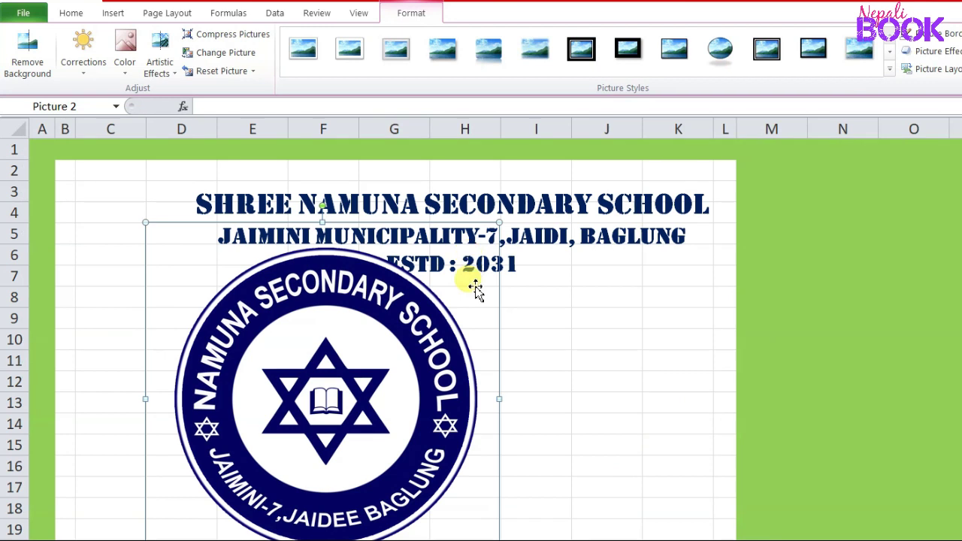
mouse_move(468, 532)
mouse_down()
mouse_move(269, 323)
mouse_move(266, 343)
mouse_up()
mouse_move(172, 280)
mouse_down()
mouse_move(114, 217)
mouse_move(124, 229)
mouse_up()
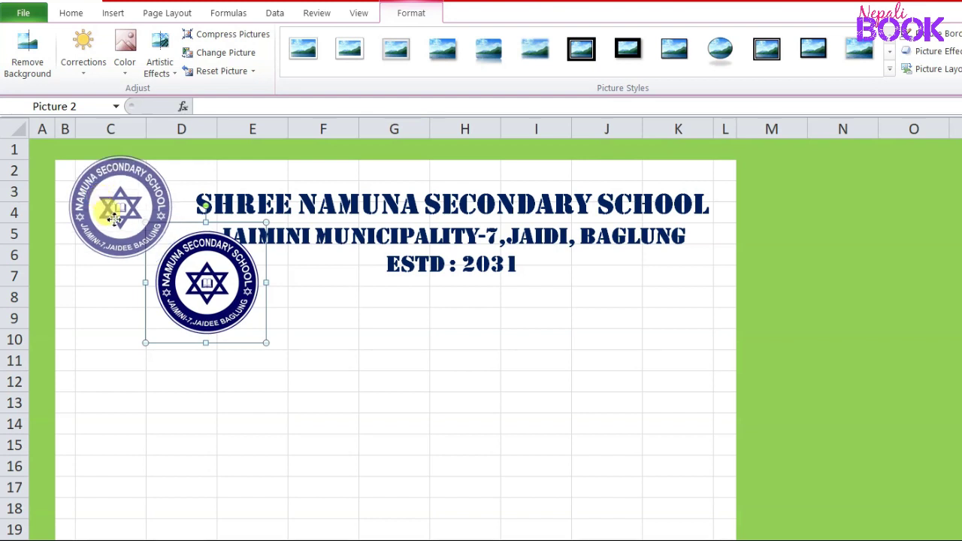
drag(124, 229, 124, 223)
click(275, 321)
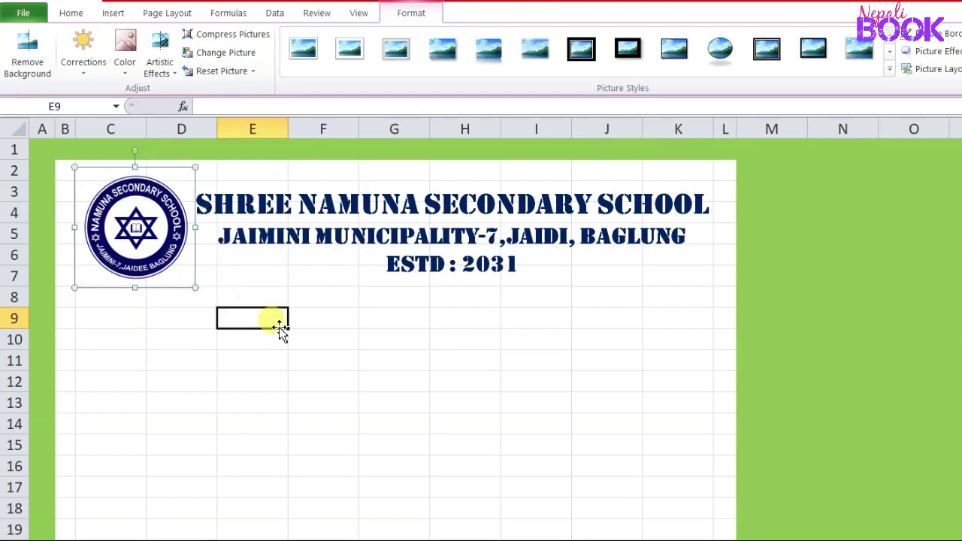
- Nudge the logo down and left and shrink it slightly for a neat fit
click(124, 218)
key(Down)
key(Down)
key(Down)
key(Down)
key(Down)
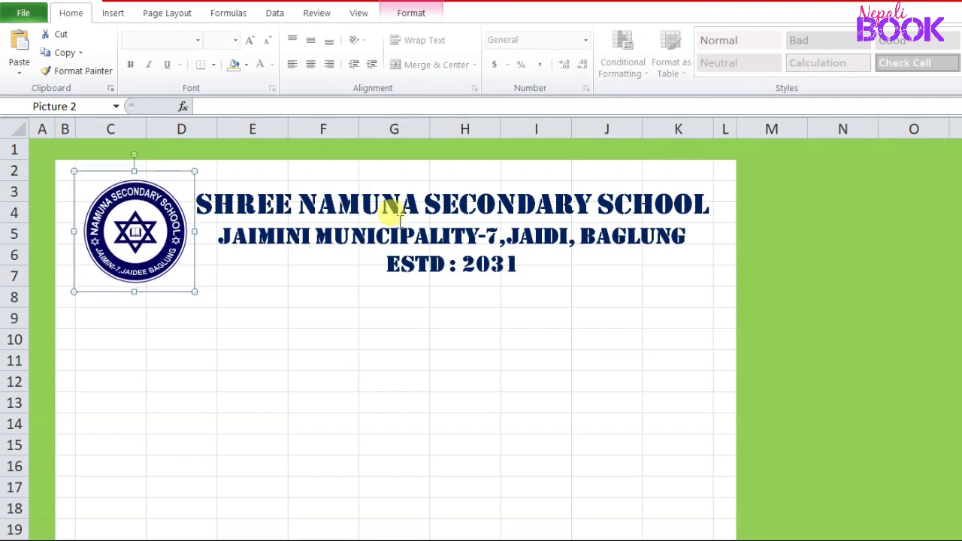
key(Left)
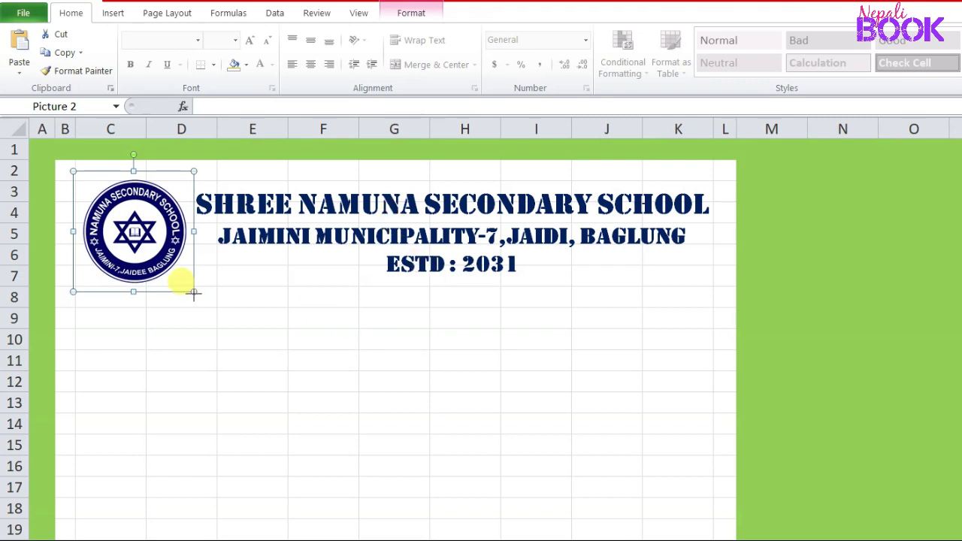
drag(194, 293, 190, 288)
click(238, 296)
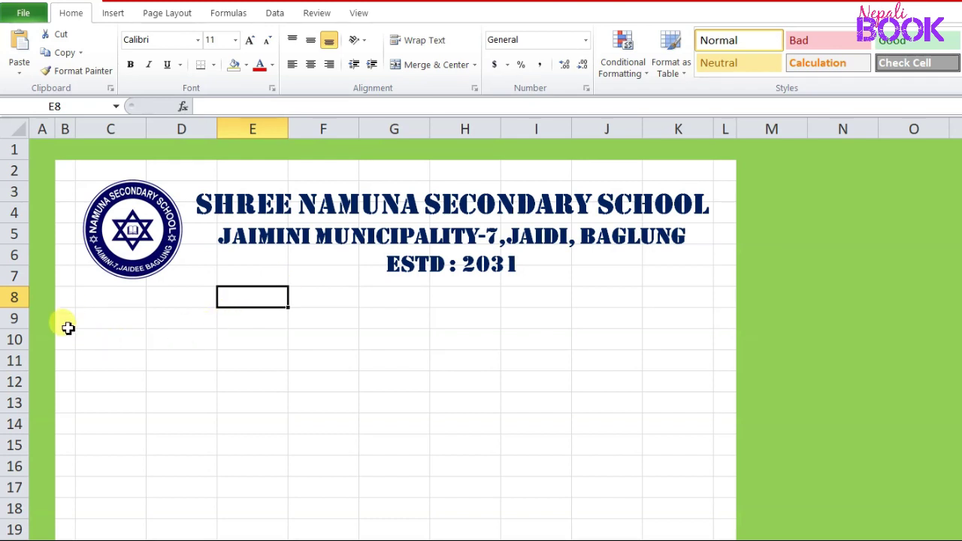
click(121, 320)
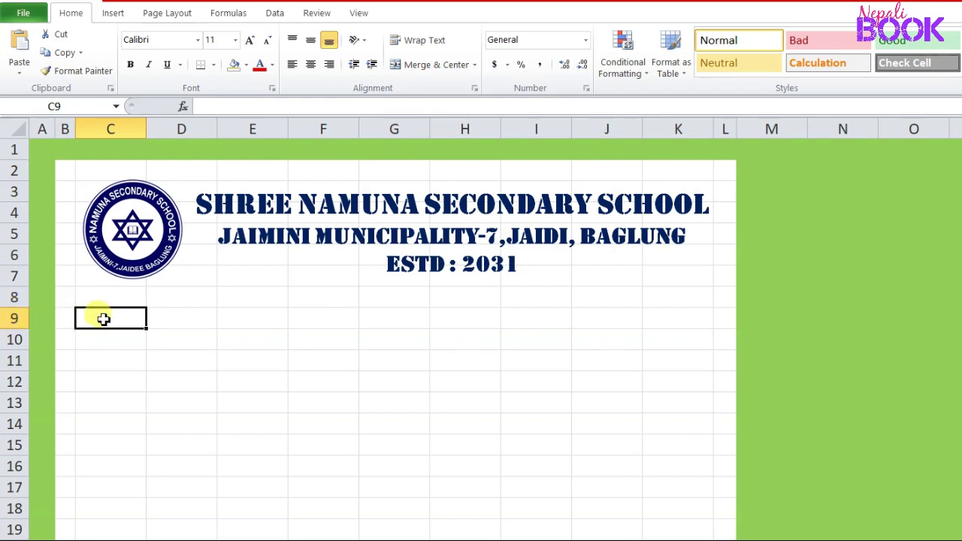
- Merge C9:D9, enter 'THE GRADE(S) SECURED BY', and widen column D to fit it
drag(103, 319, 177, 323)
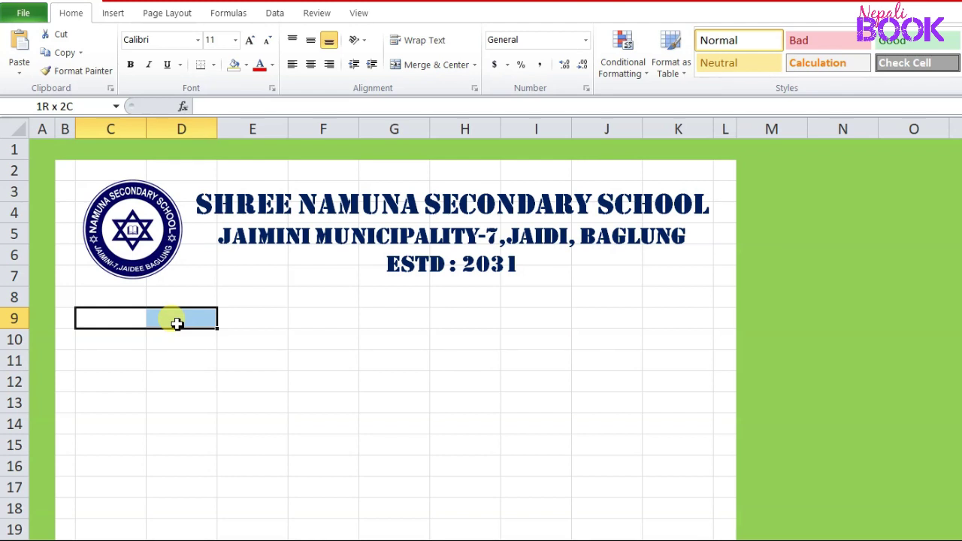
click(418, 66)
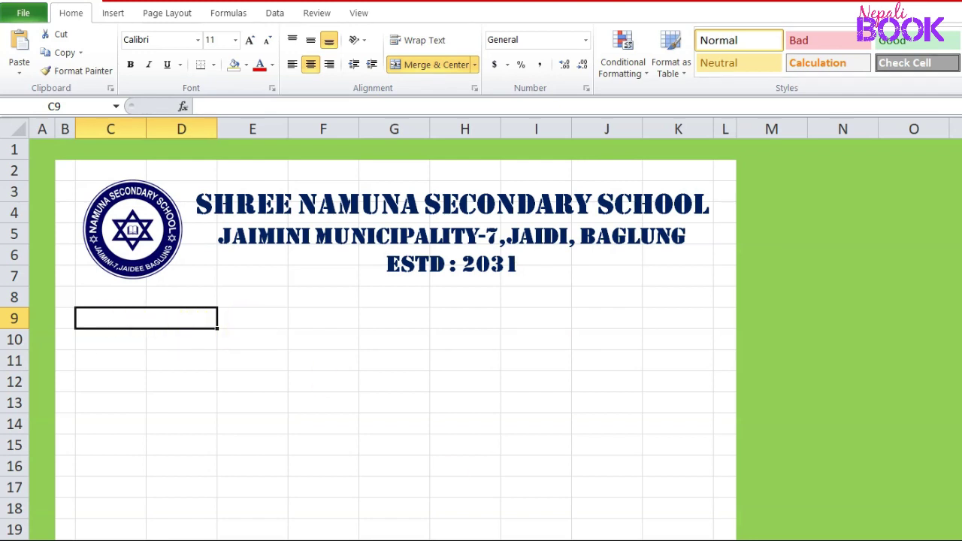
text(THE GRADE(S) SECURED BY)
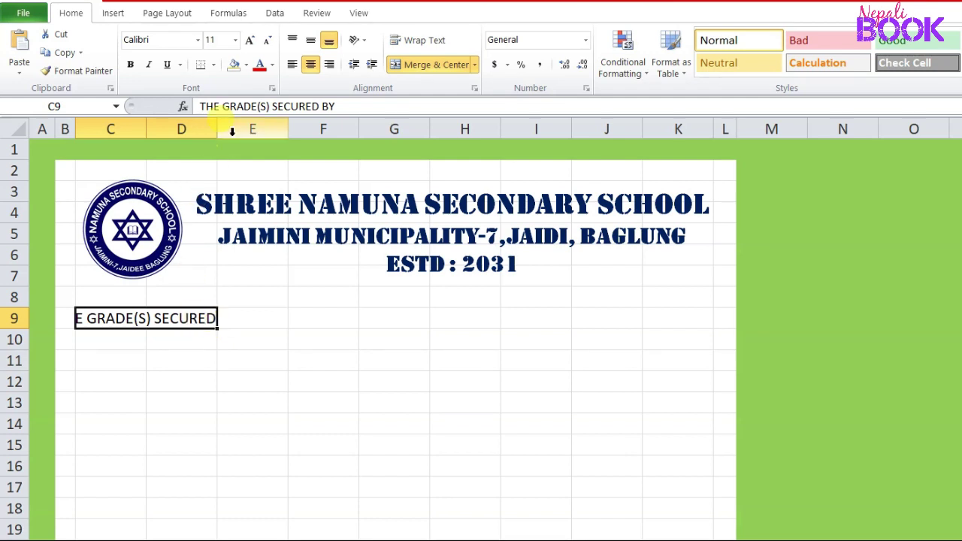
drag(217, 128, 231, 129)
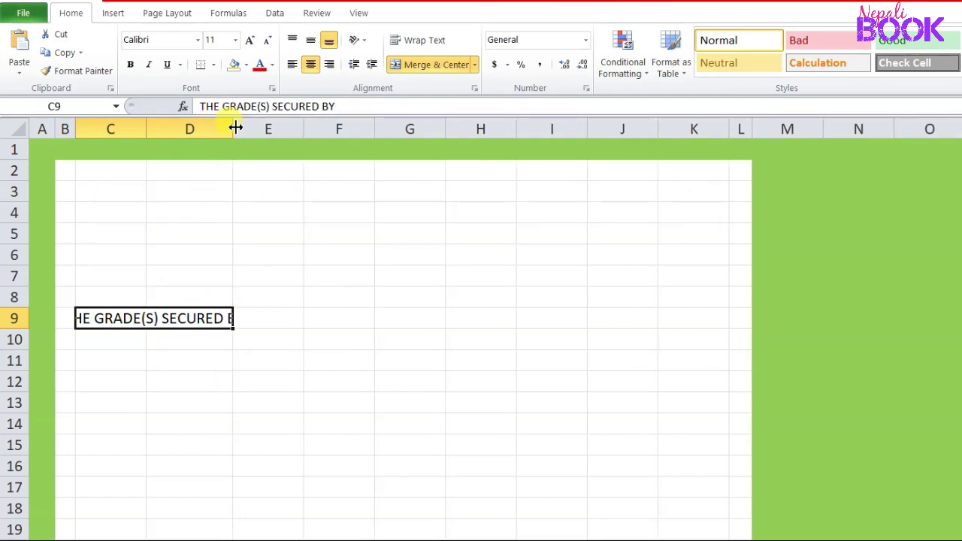
drag(230, 128, 267, 128)
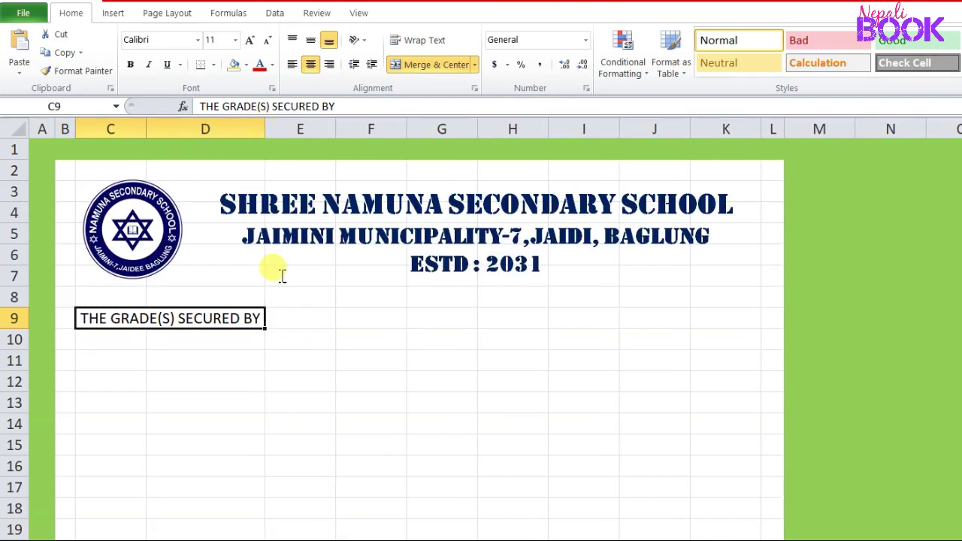
click(296, 314)
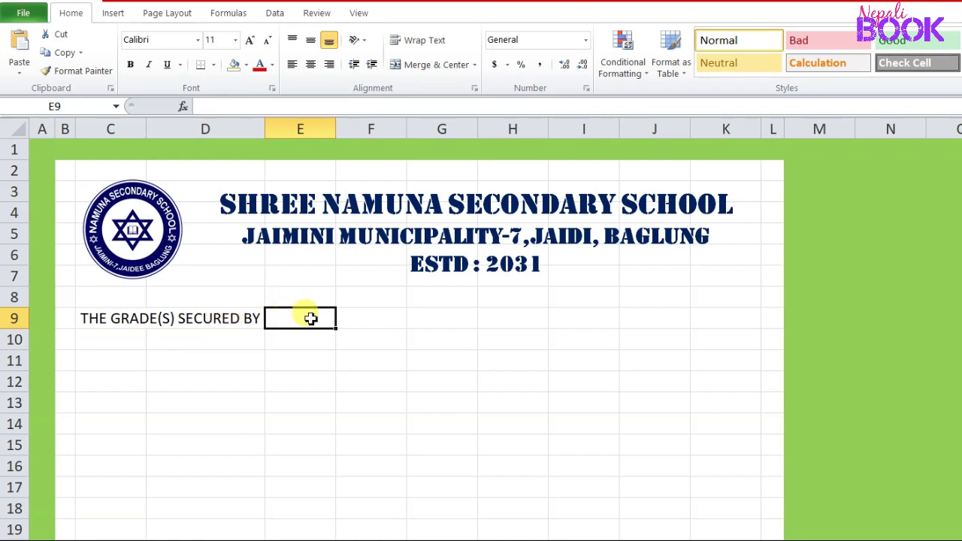
drag(309, 322, 436, 324)
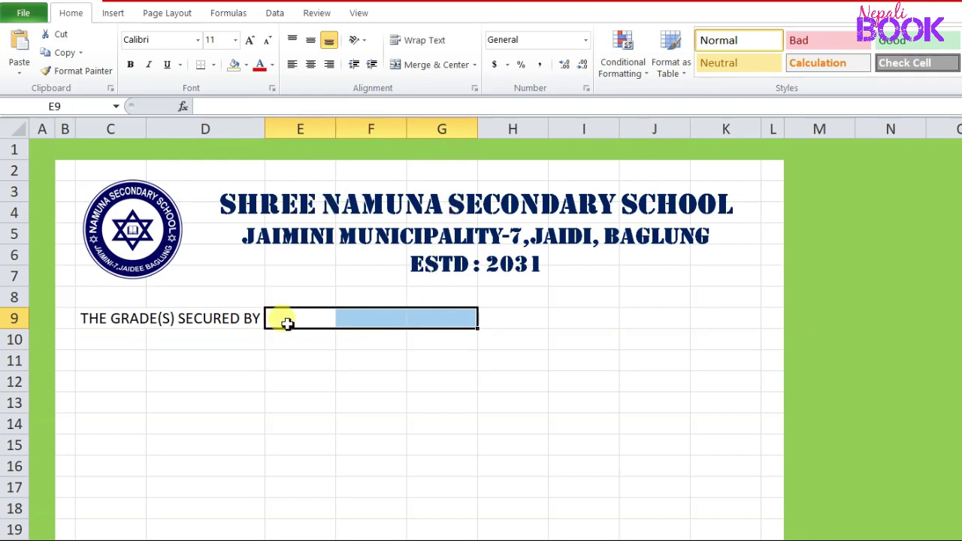
- Merge E9:G9 and give it a bottom border as the answer line after the label
click(418, 69)
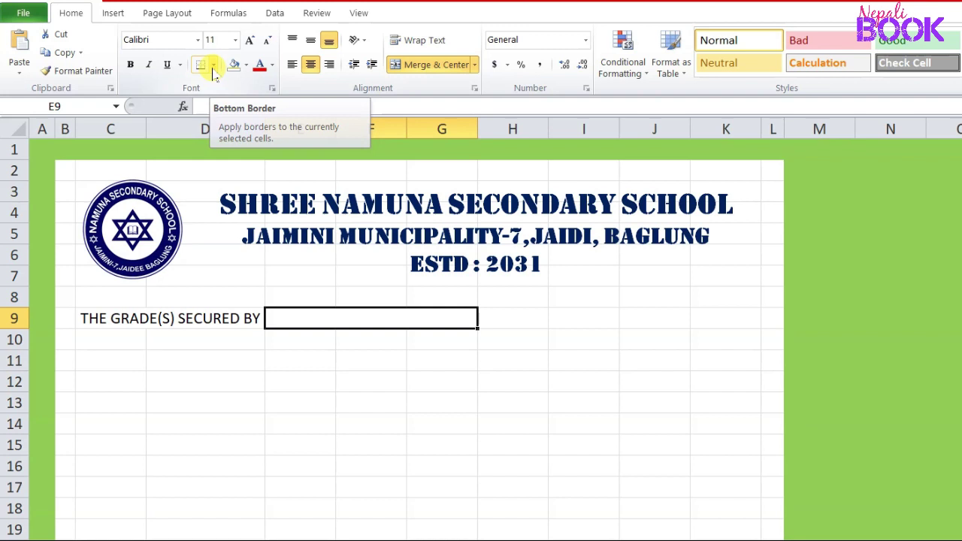
click(213, 66)
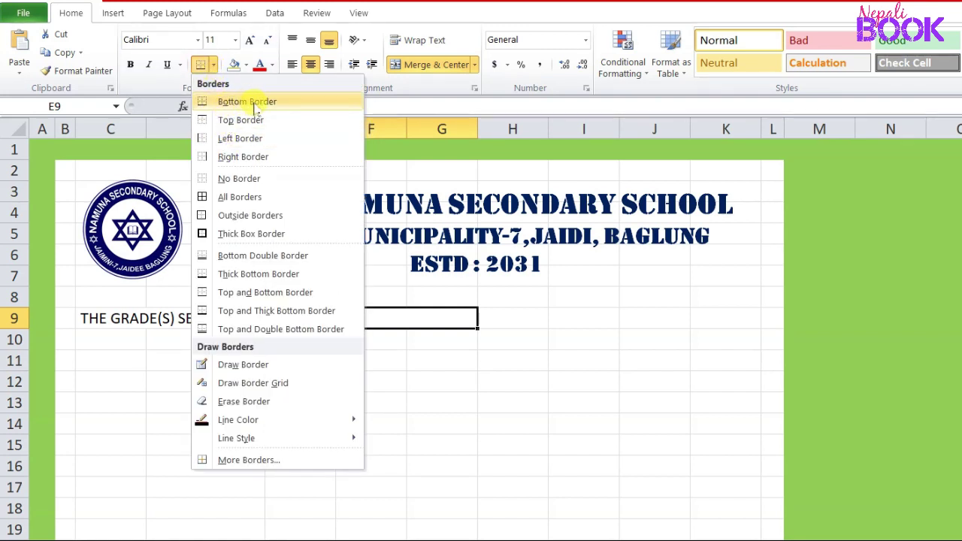
click(244, 103)
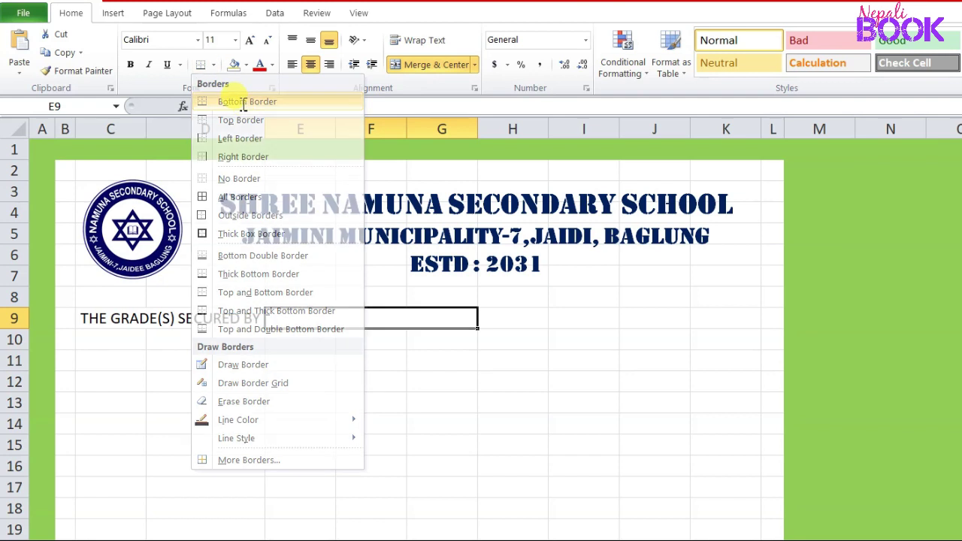
click(382, 384)
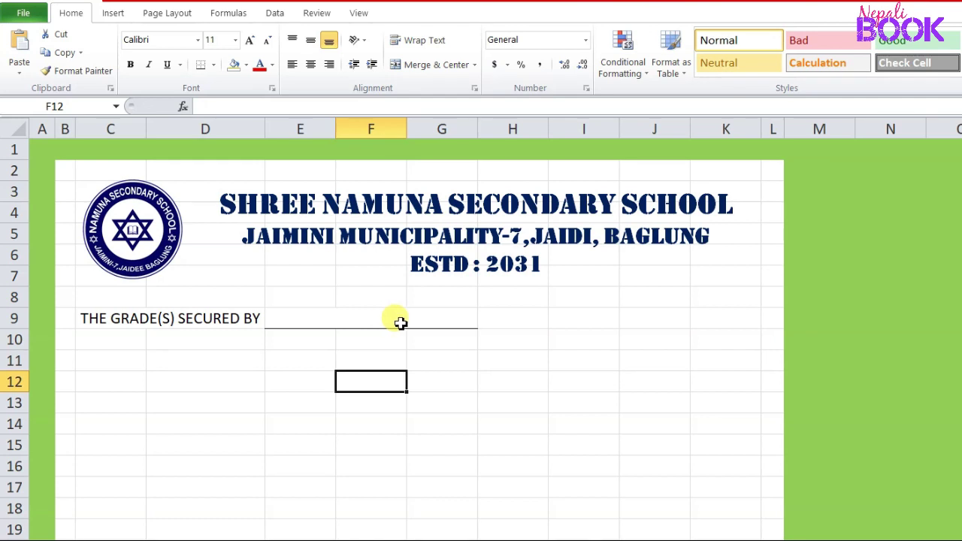
click(510, 323)
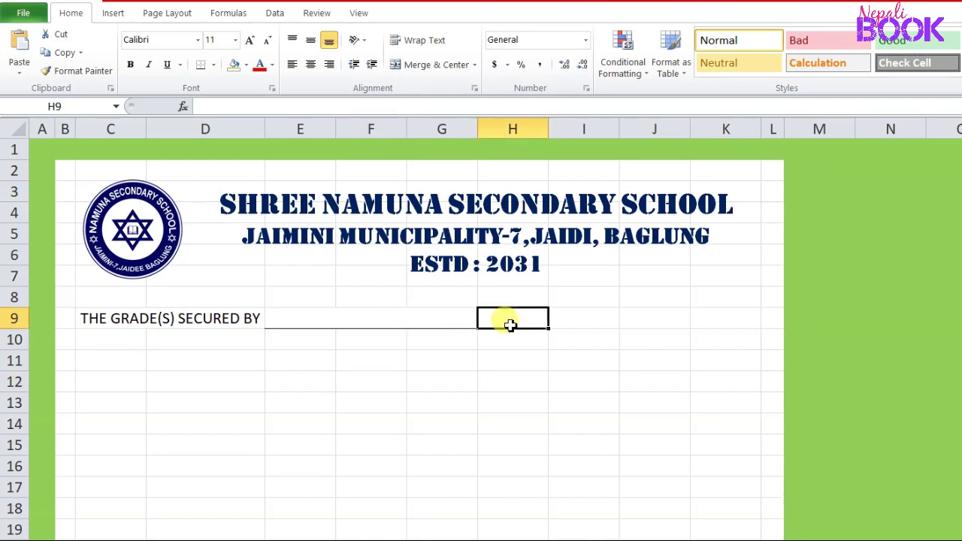
- Merge H9:I9 and enter the label 'DATE OF BIRTH:'
drag(510, 321, 601, 320)
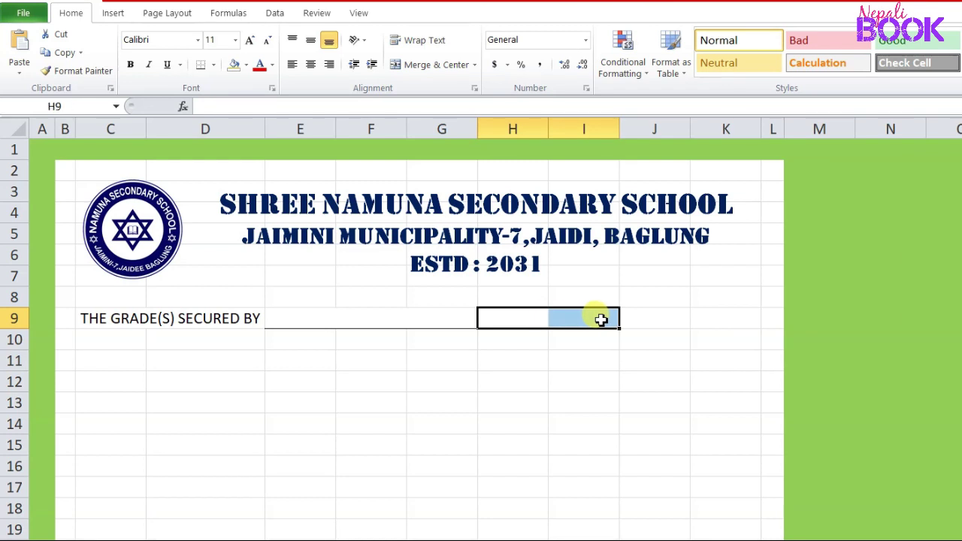
click(417, 68)
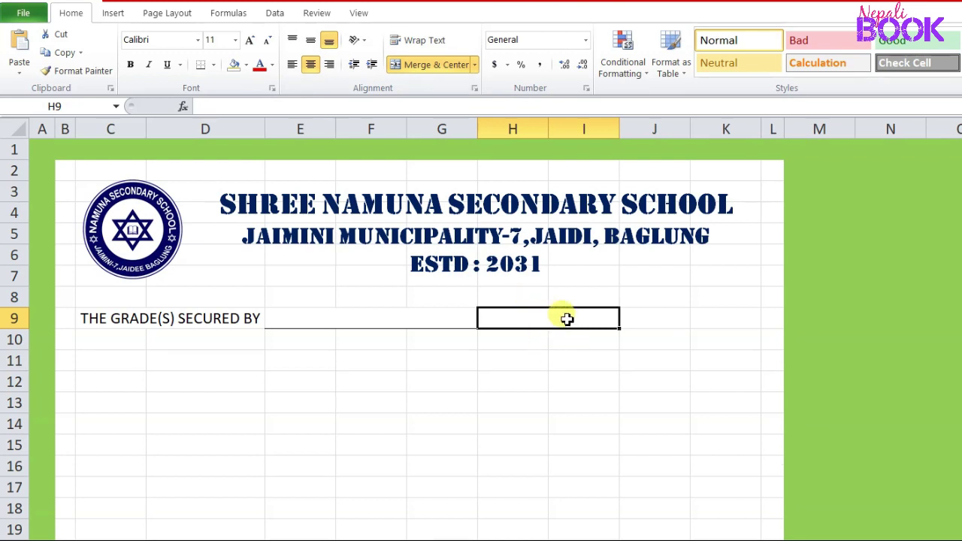
text(DATE OF BIRTH:)
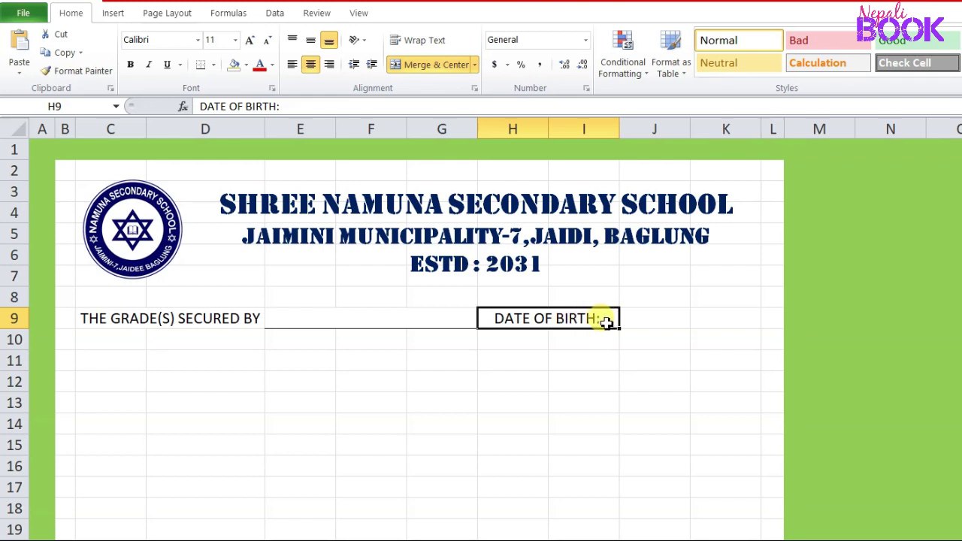
- Merge J9:K9 and give it a bottom border as the date of birth blank
drag(662, 318, 704, 320)
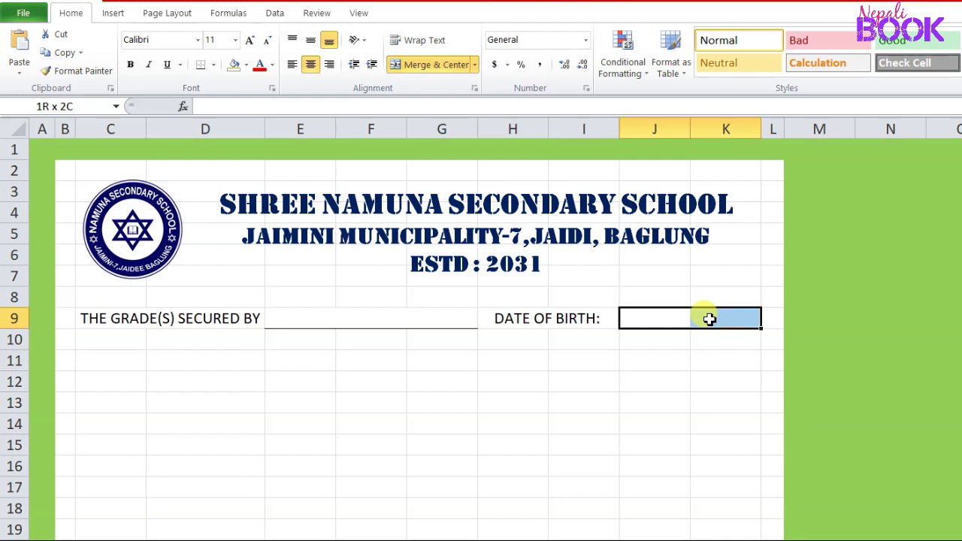
drag(709, 319, 698, 316)
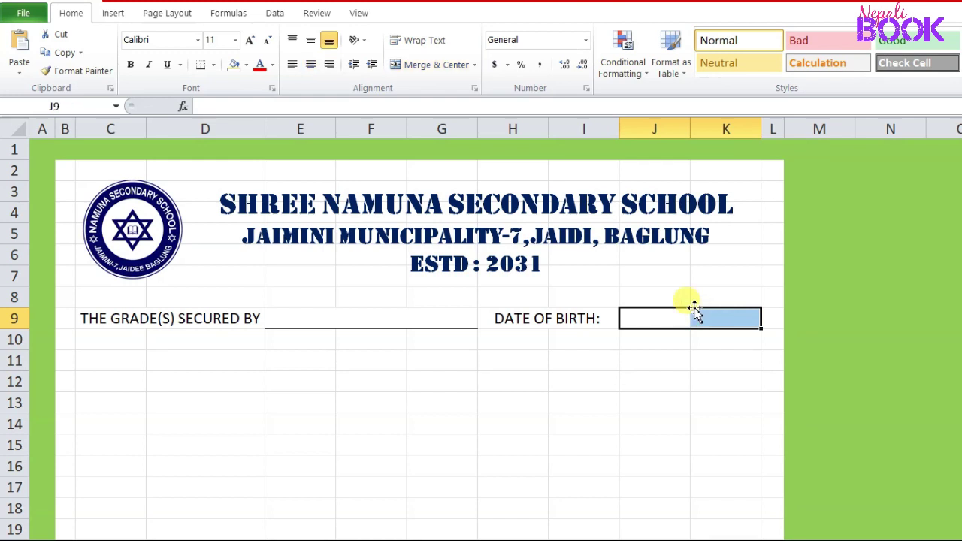
click(434, 66)
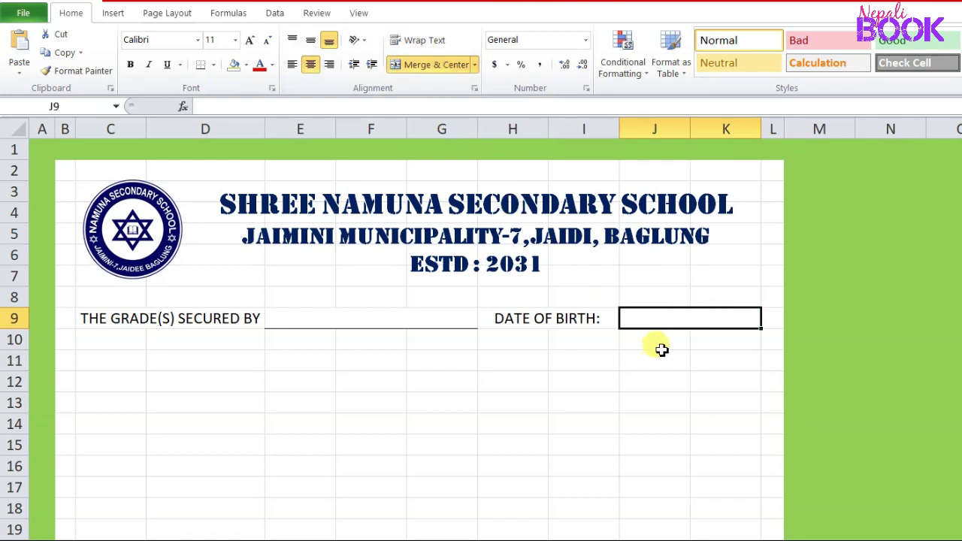
click(213, 66)
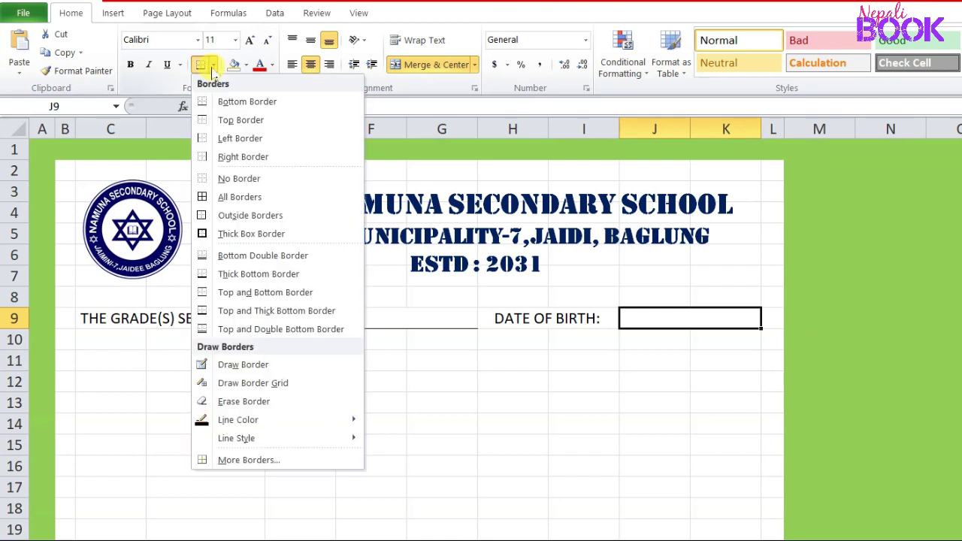
click(226, 101)
click(727, 395)
click(698, 318)
click(712, 398)
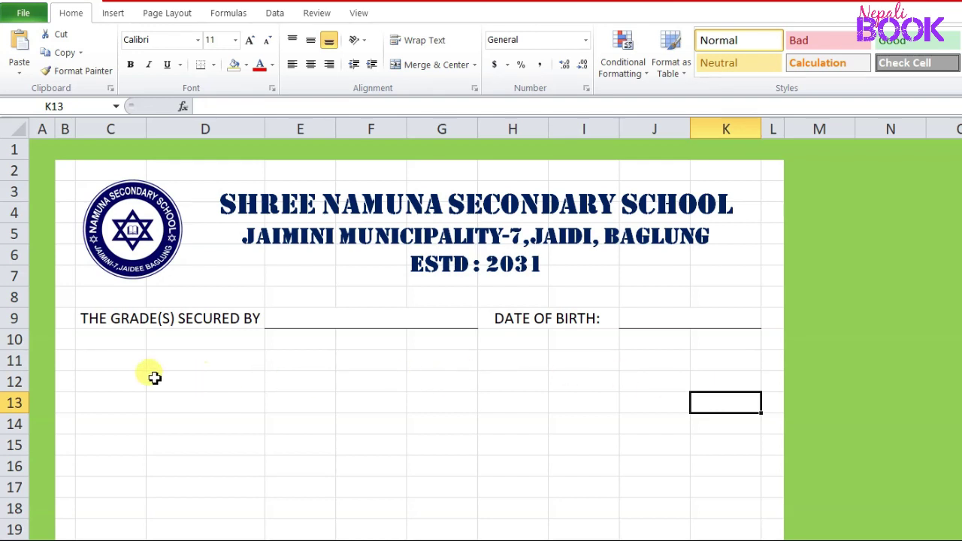
click(95, 341)
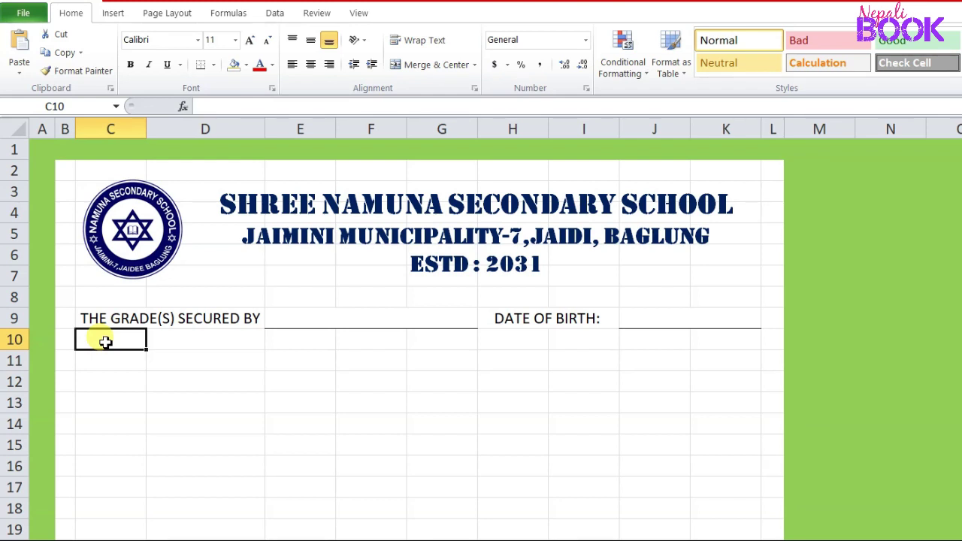
- Enter 'SYMBOL NO' in C10 and underline a merged D10:E10 blank after it
text(SYMBOL NO)
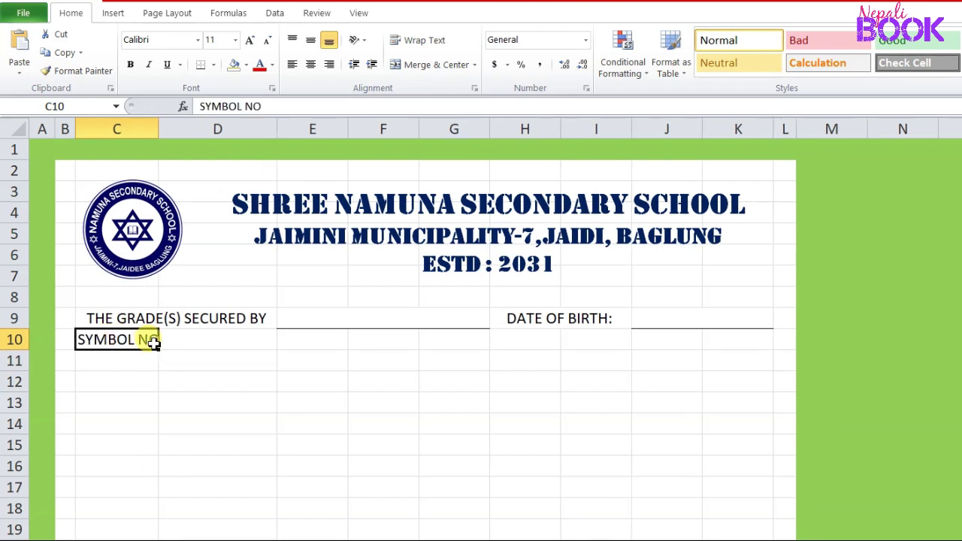
drag(185, 340, 298, 343)
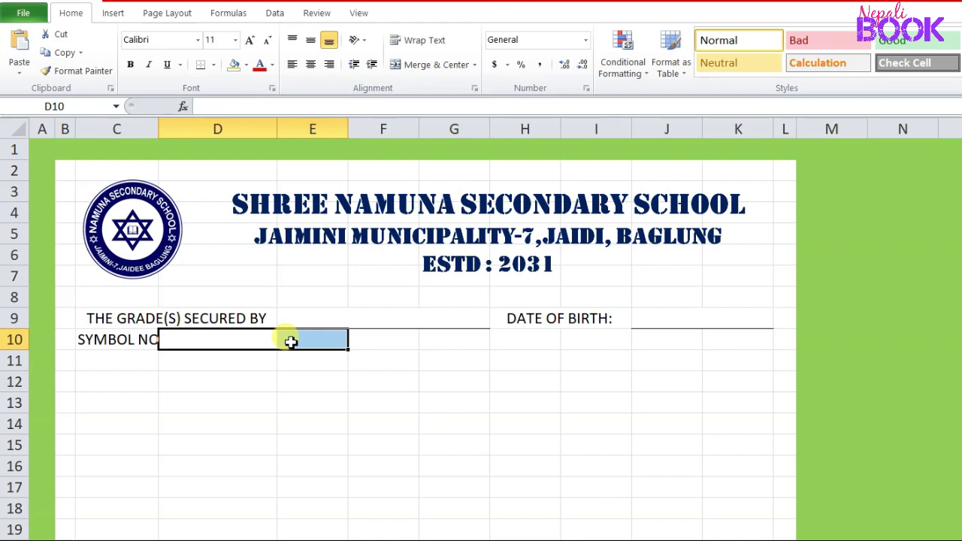
click(423, 67)
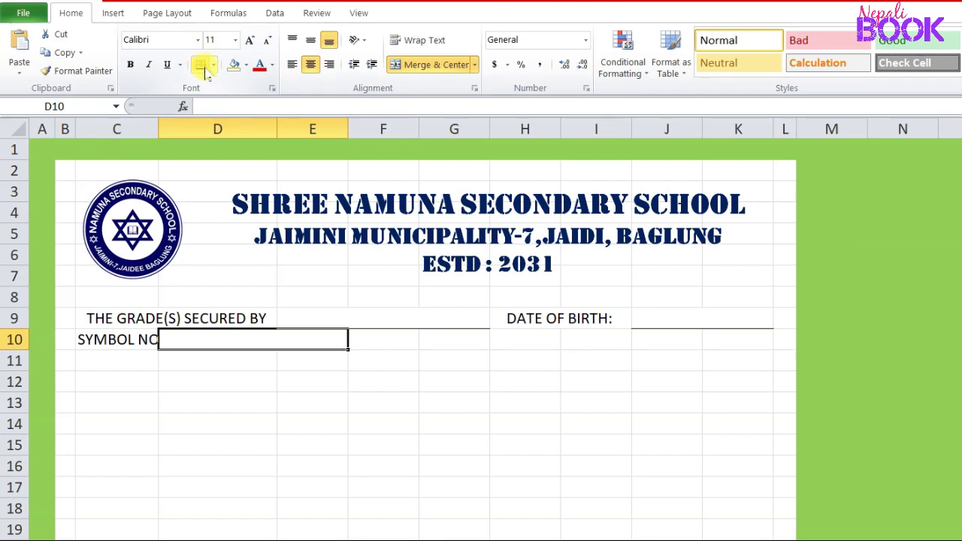
click(294, 421)
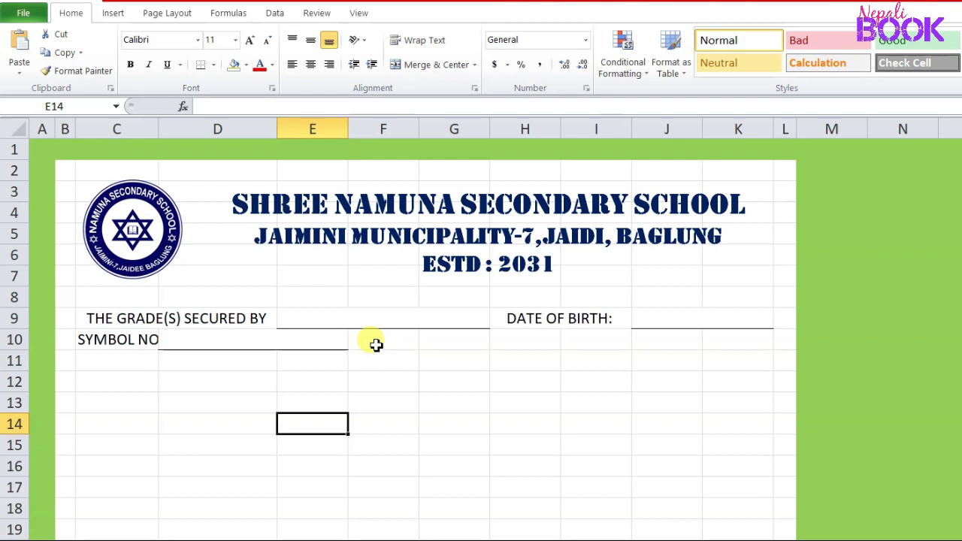
drag(384, 341, 441, 341)
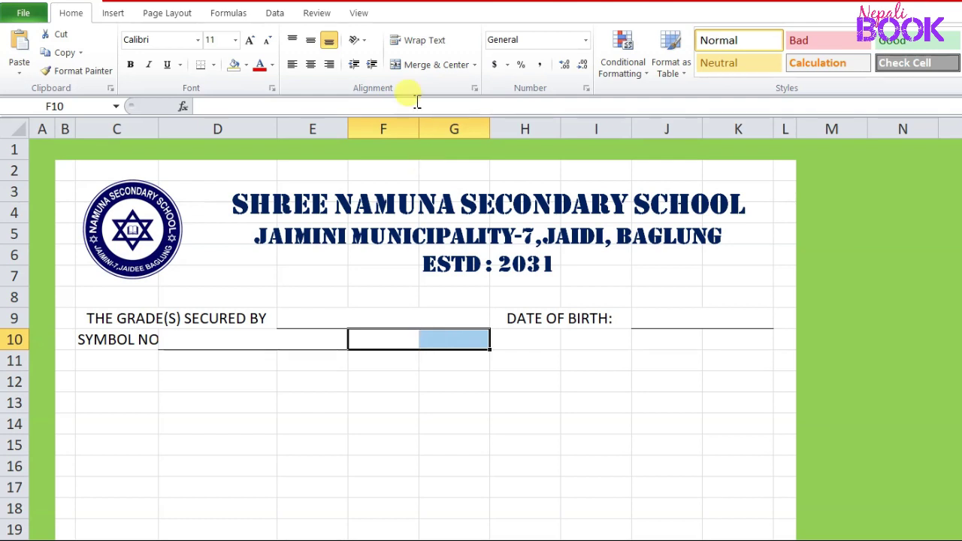
- Paste 'REGISTRATION NO.' into merged F10:G10 and give H10 a bottom border
click(420, 65)
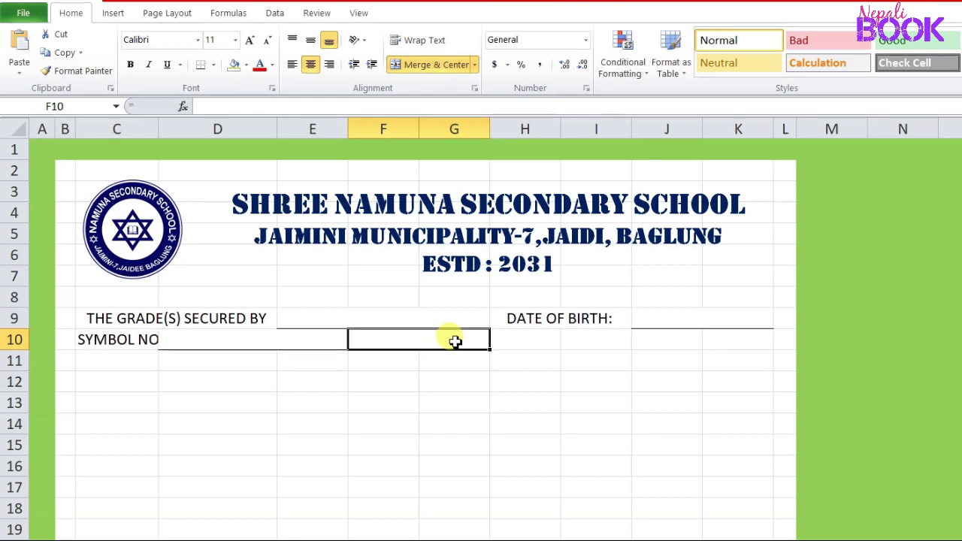
text(REGISTRATION NO.)
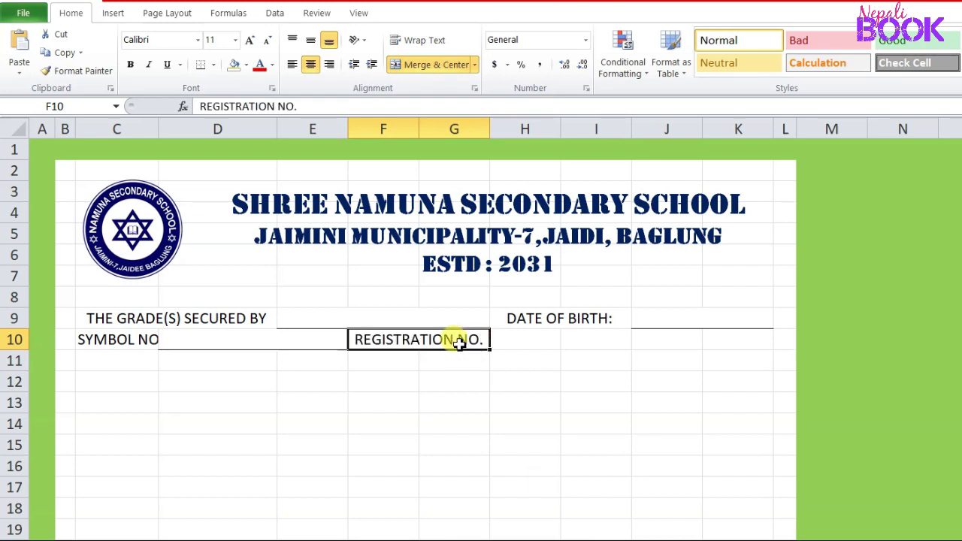
click(530, 339)
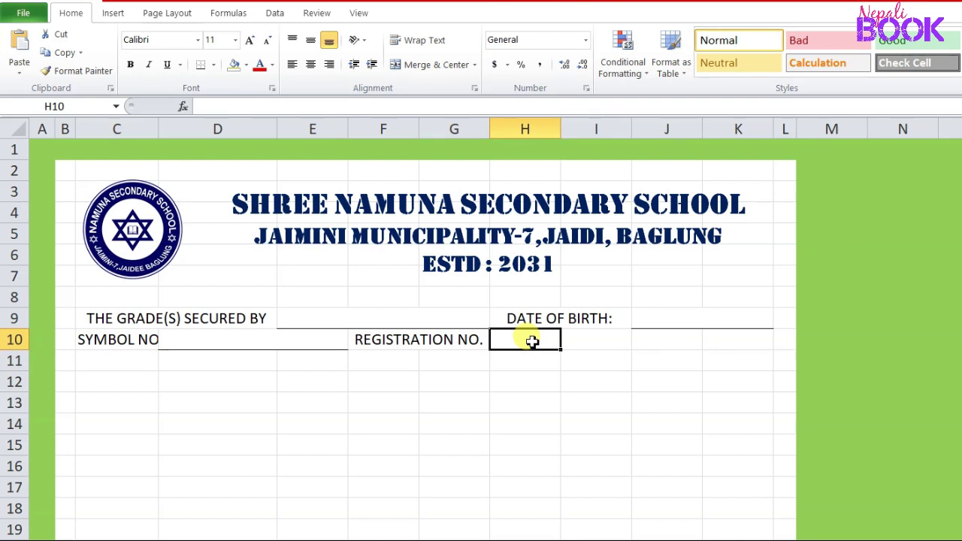
click(200, 69)
click(518, 363)
click(526, 342)
click(667, 379)
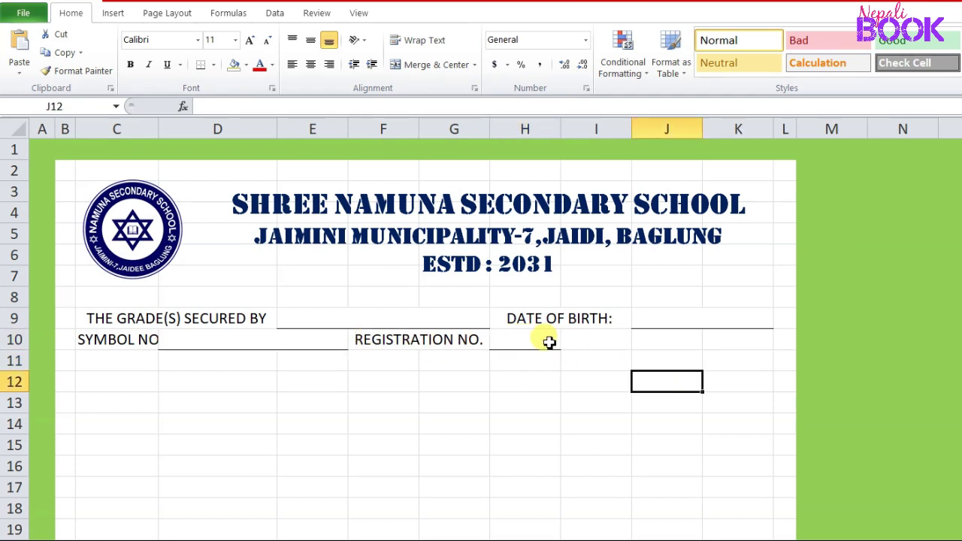
click(550, 342)
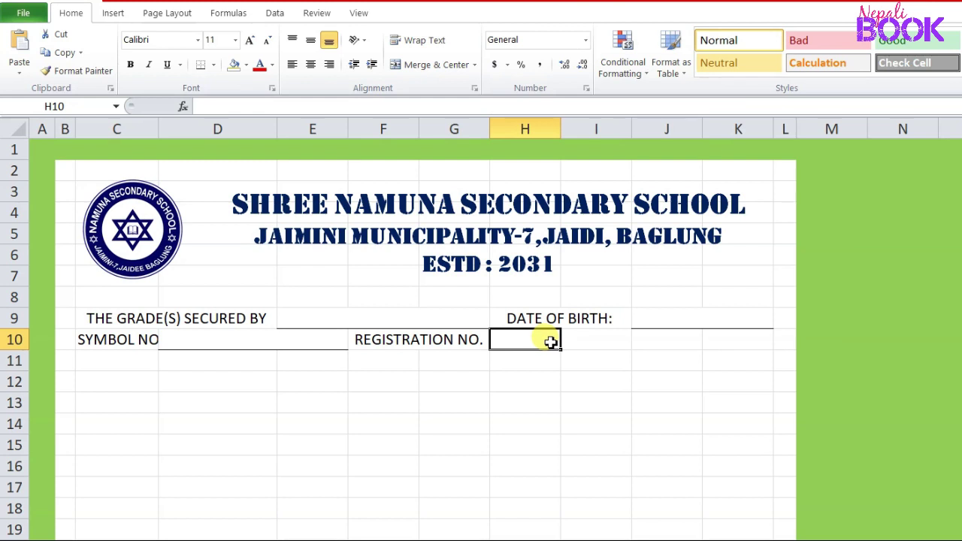
click(610, 343)
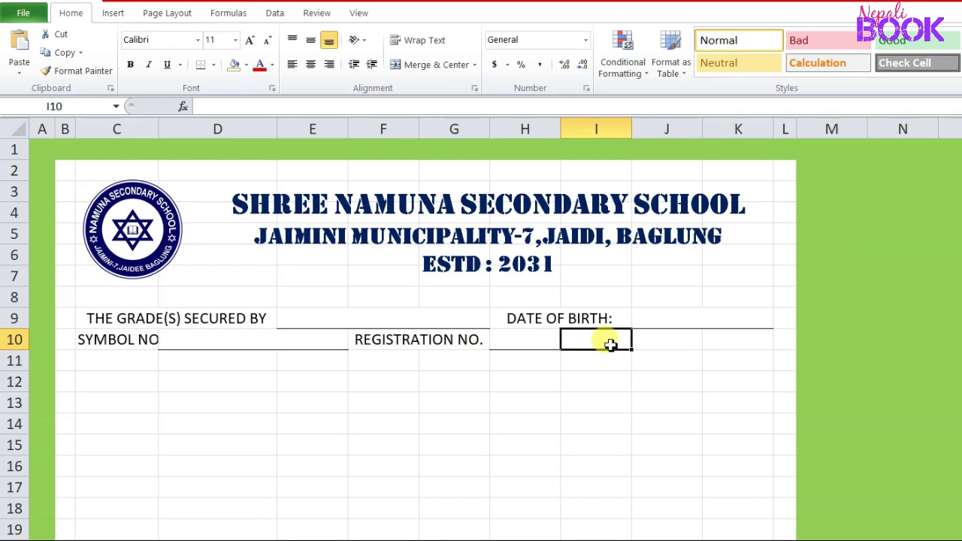
- Label I10 'GRADE' and underline a merged J10:K10 blank after it
text(GRADE)
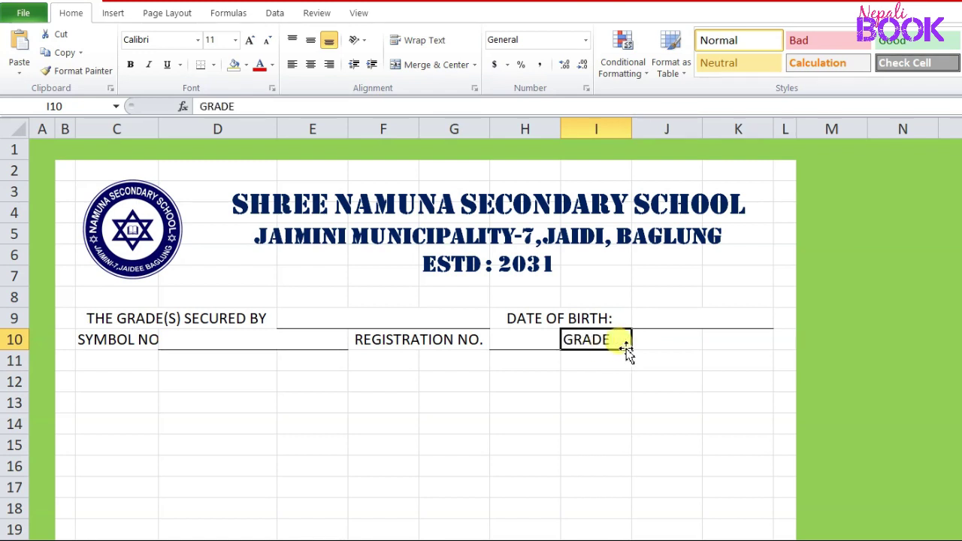
click(657, 341)
drag(703, 342, 719, 342)
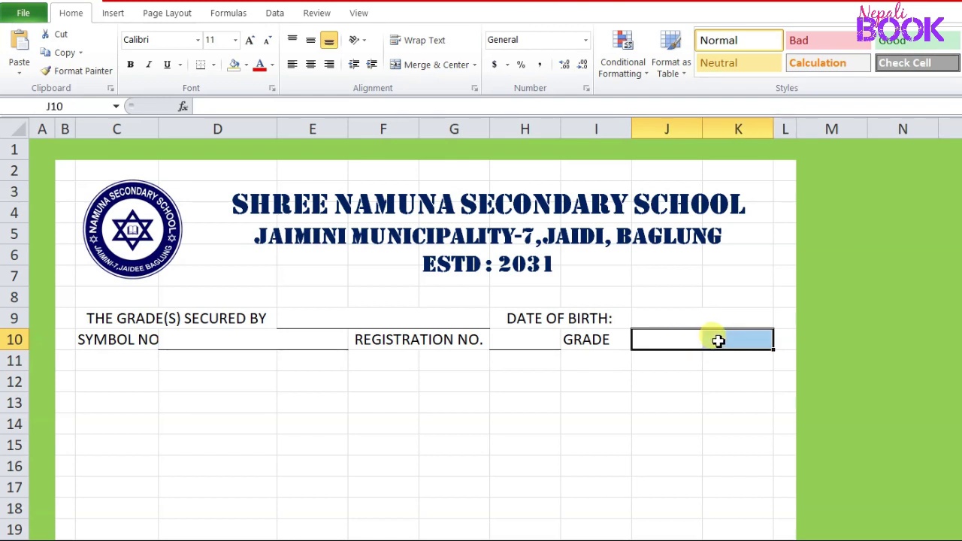
click(421, 68)
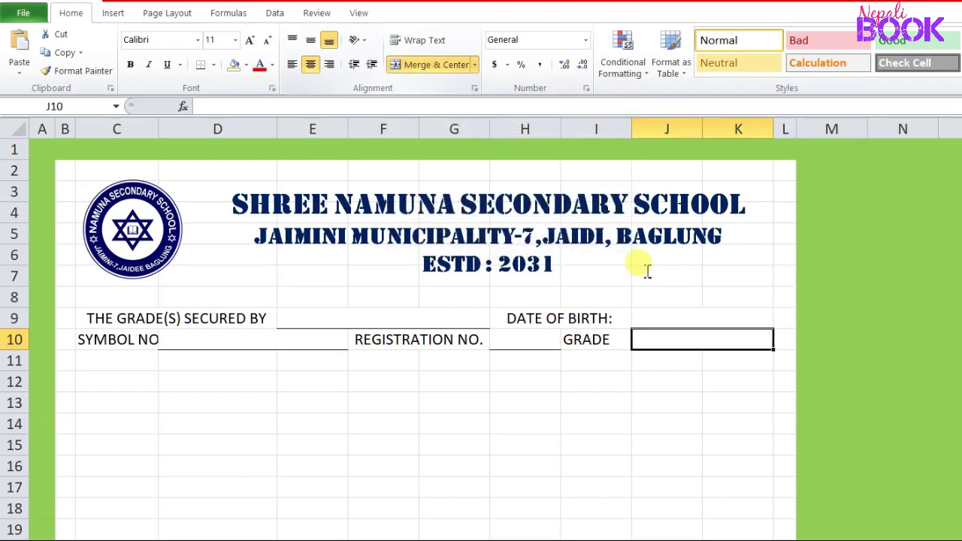
click(213, 66)
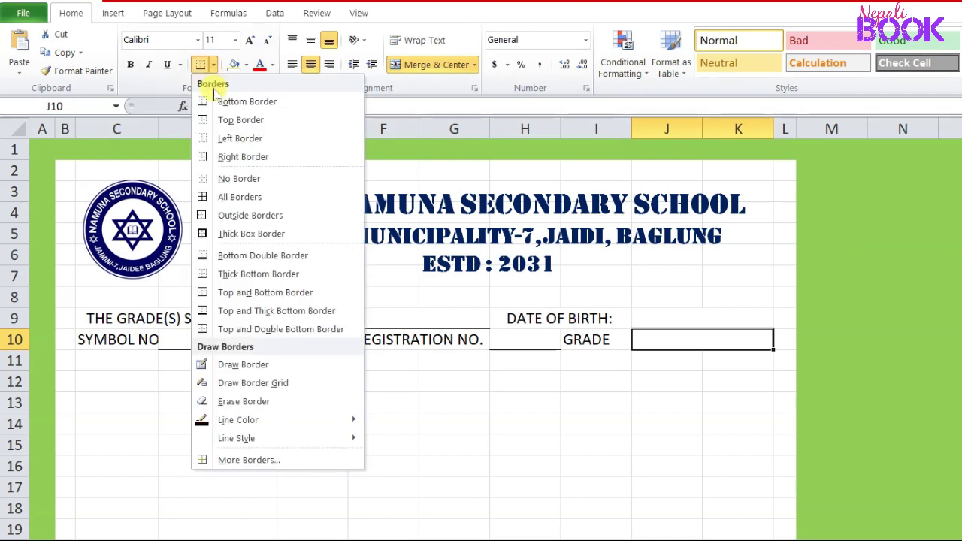
click(223, 103)
click(667, 449)
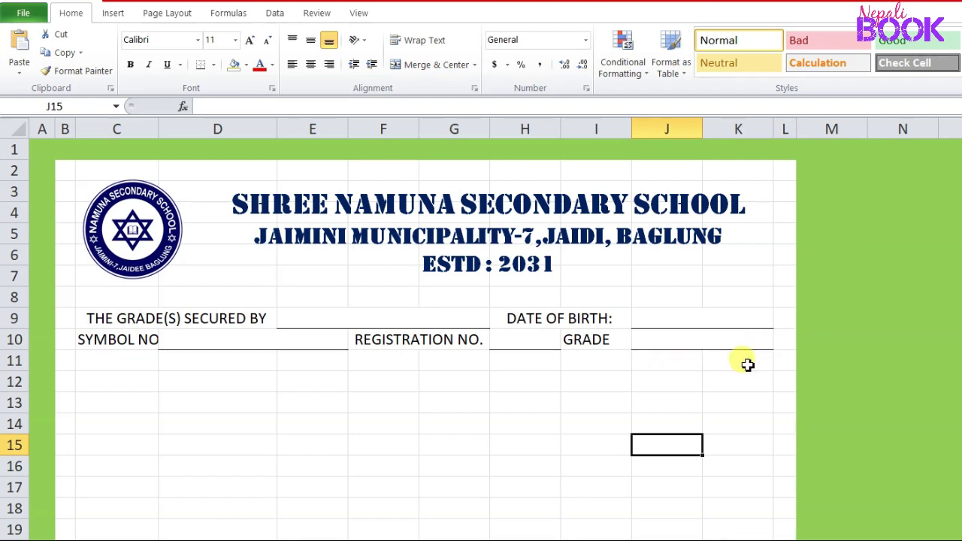
- Enter 'SCHOOL' in C11 and underline a merged D11:G11 blank after it
click(102, 362)
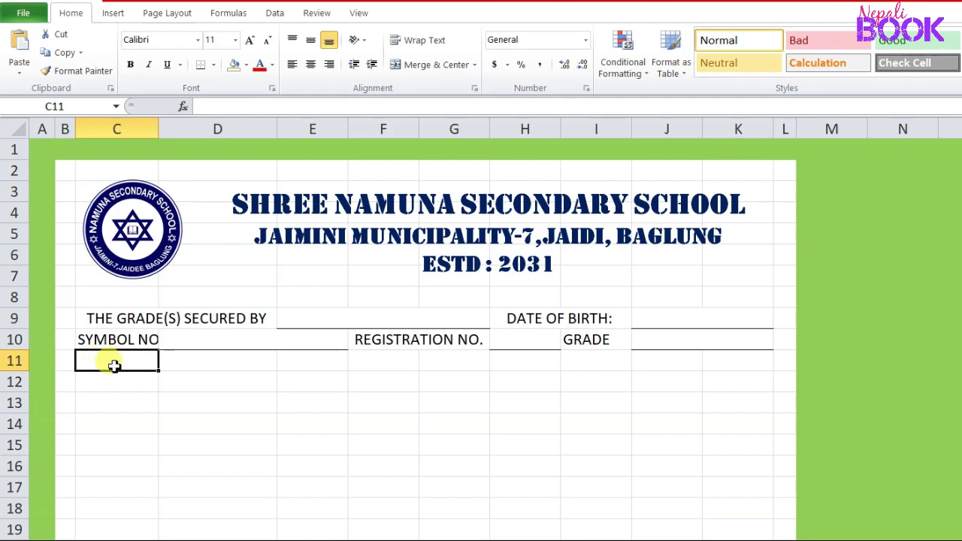
text(SCHOOL)
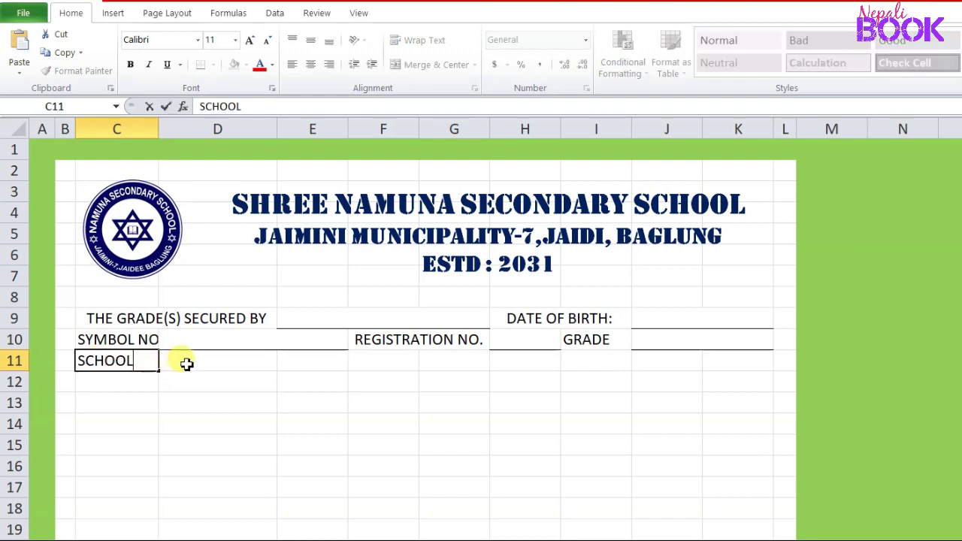
click(187, 363)
drag(186, 363, 449, 364)
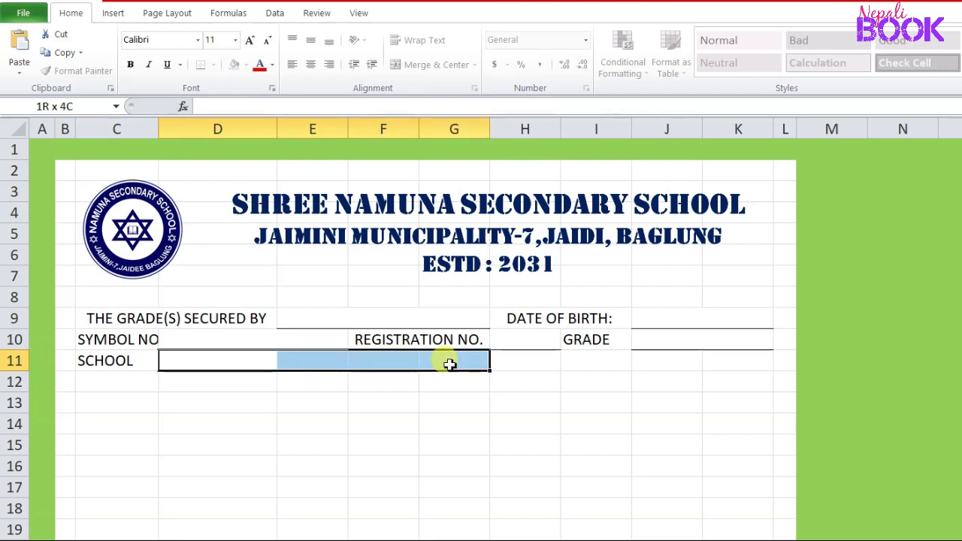
drag(449, 365, 447, 363)
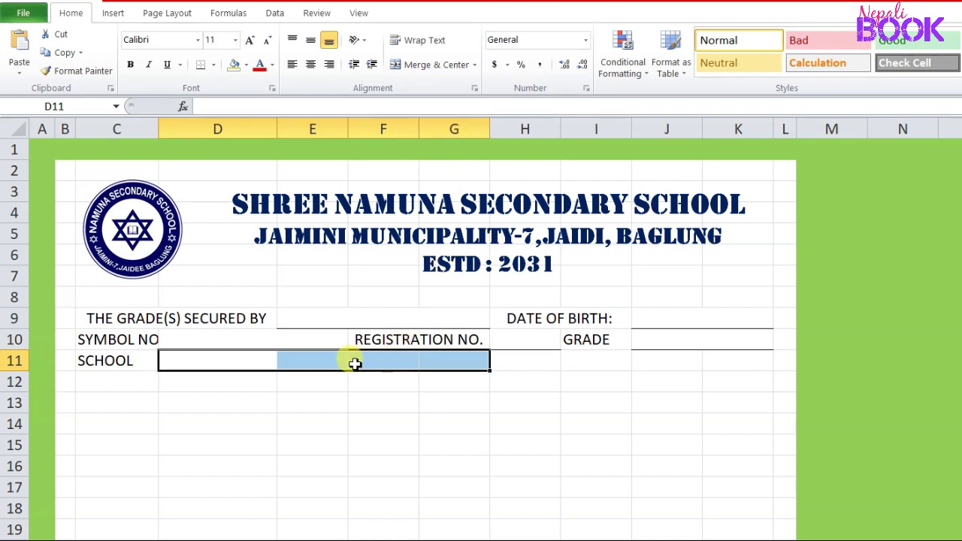
click(428, 71)
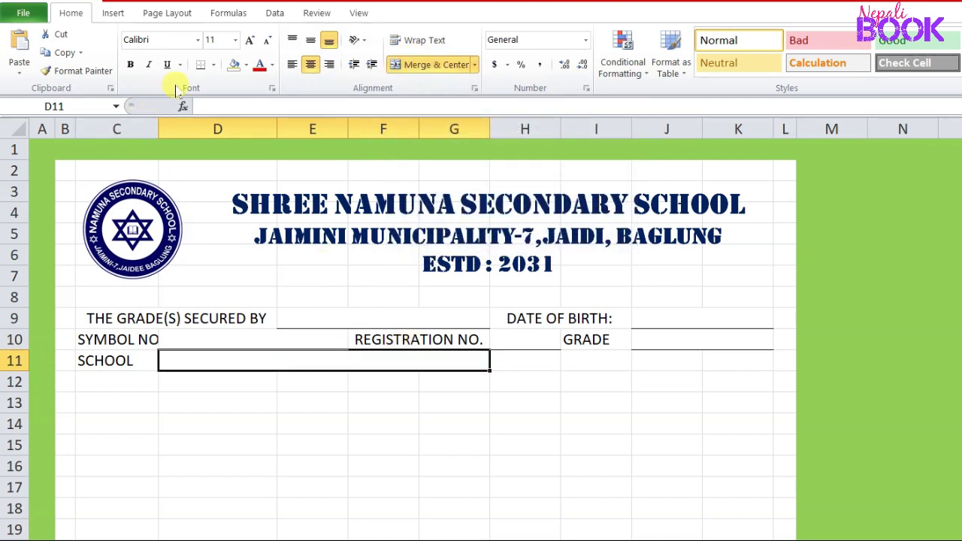
click(212, 66)
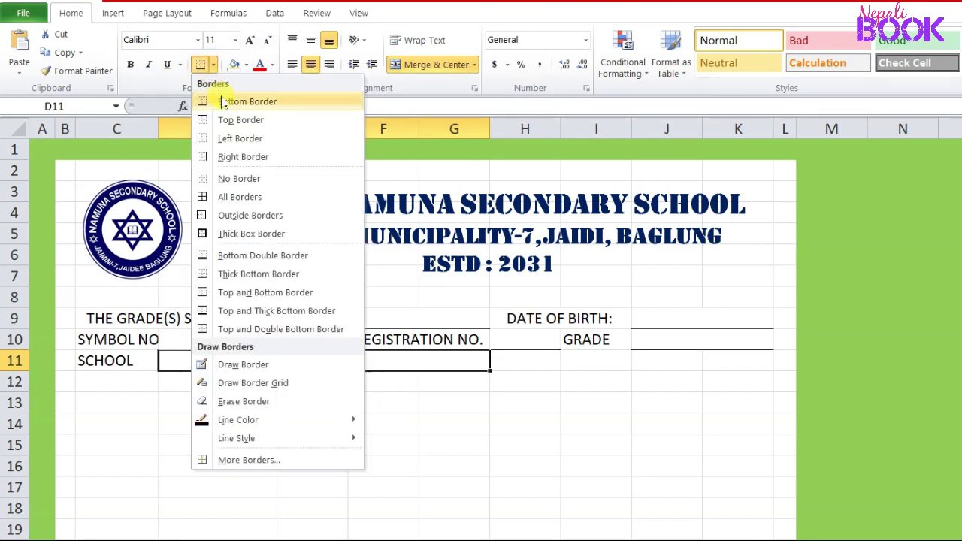
click(225, 99)
click(251, 428)
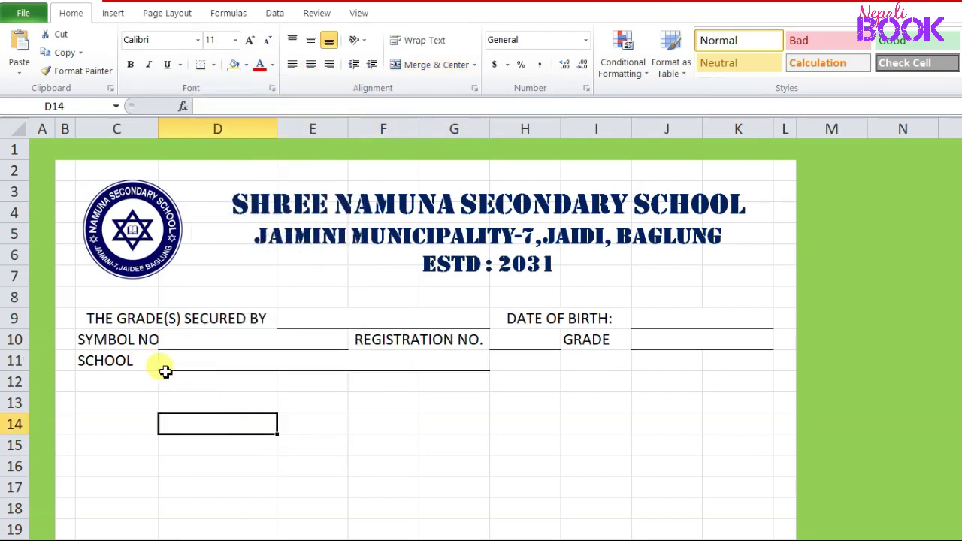
click(348, 364)
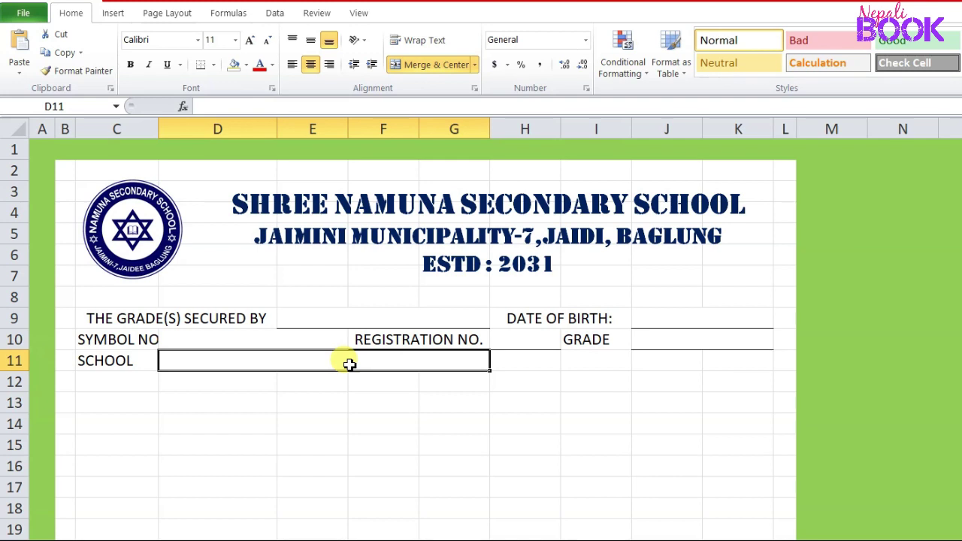
- Enter the label 'DISTRICT' in H11
click(525, 363)
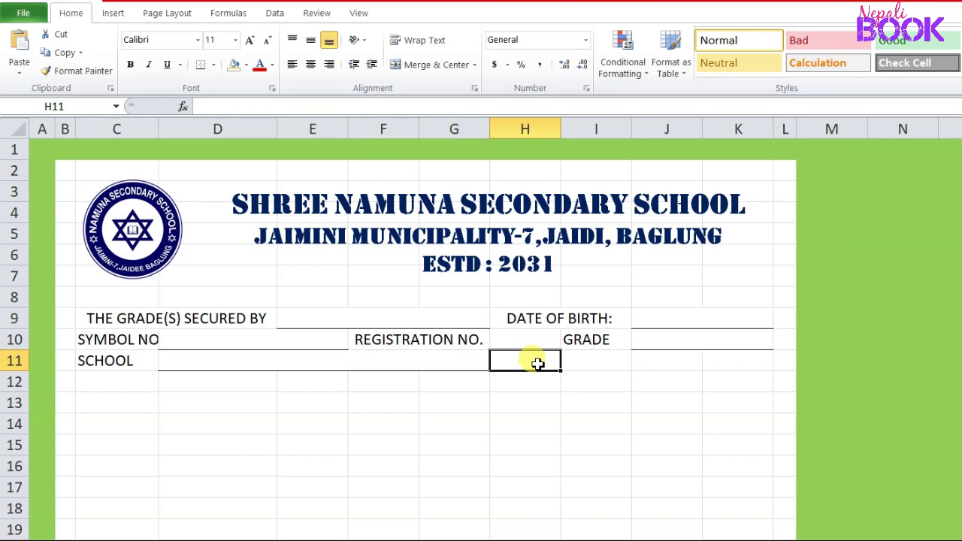
text(DISTRICT)
click(551, 398)
- Merge I11:K11 and give it a bottom border as the district blank
click(541, 360)
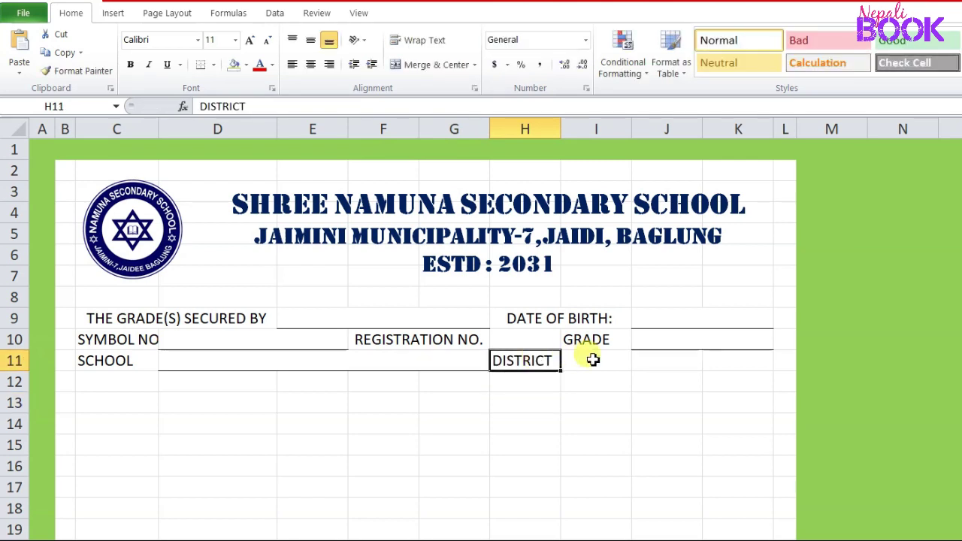
drag(593, 361, 718, 366)
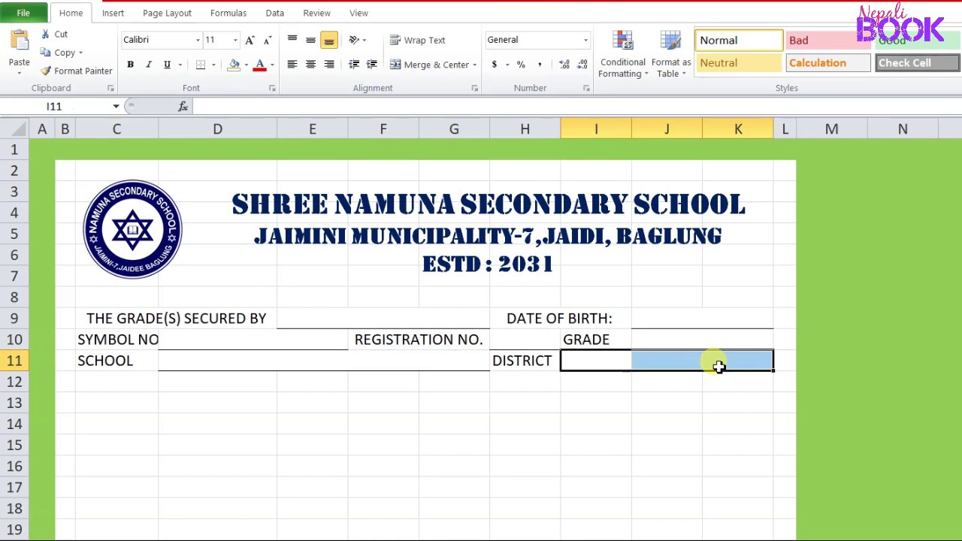
click(425, 67)
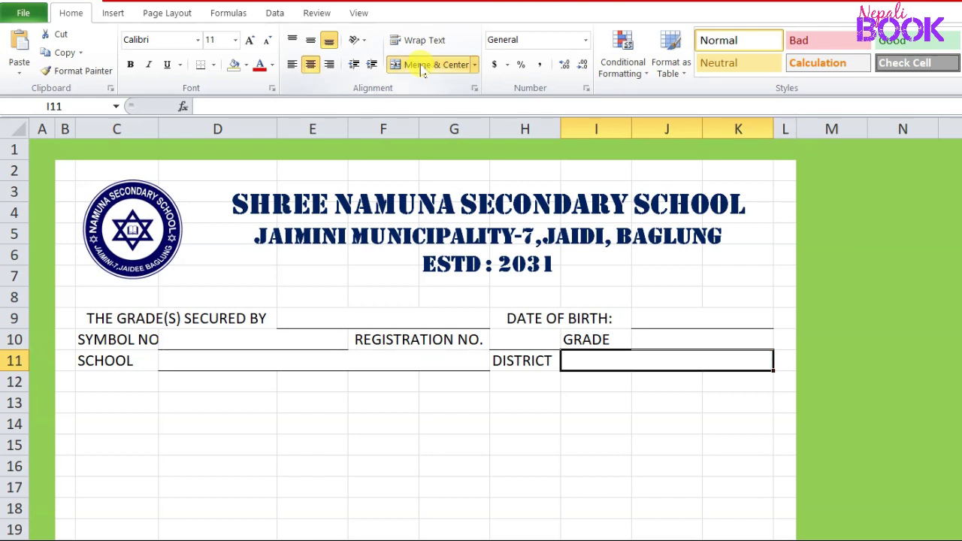
click(714, 508)
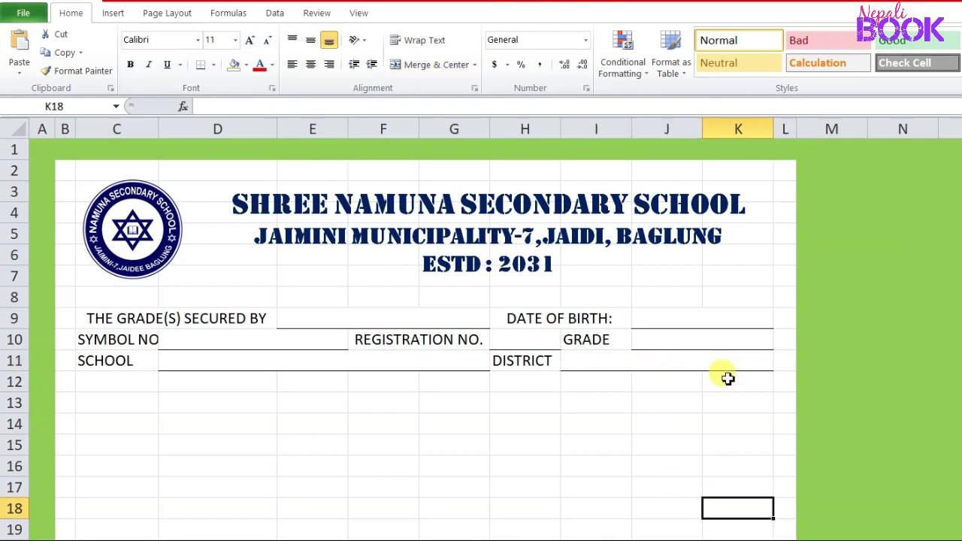
click(107, 384)
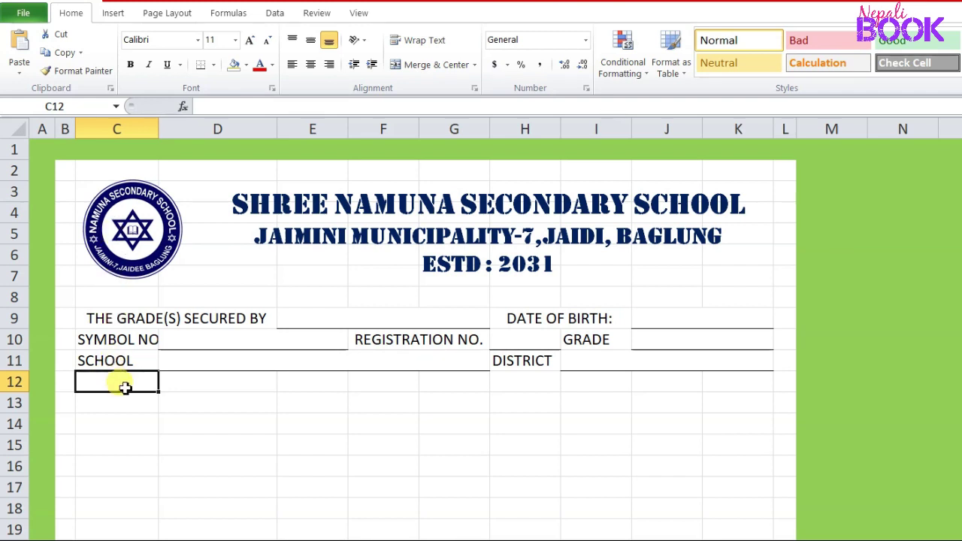
- Enter 'PROVINCE' in C12 and underline a merged D12:E12 blank after it
text(PROVINCE)
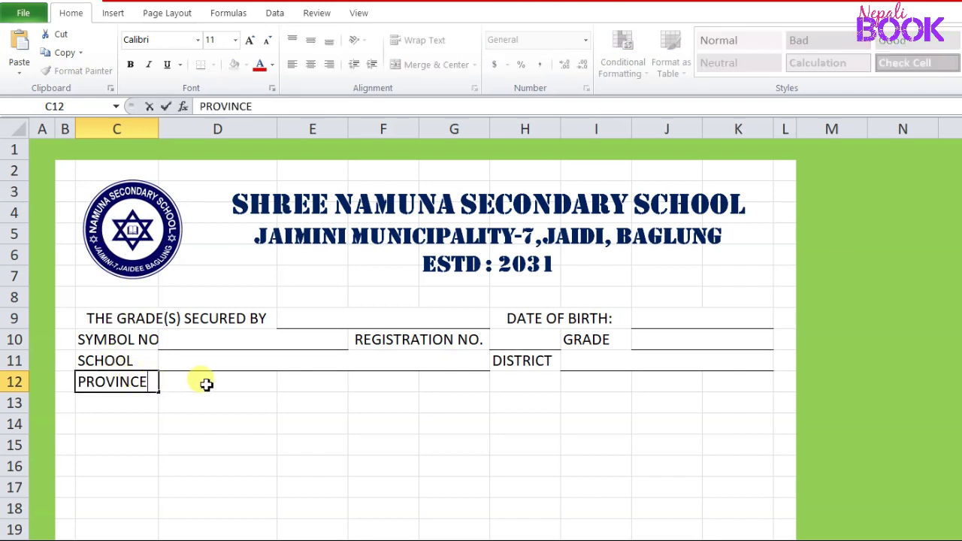
drag(206, 384, 290, 384)
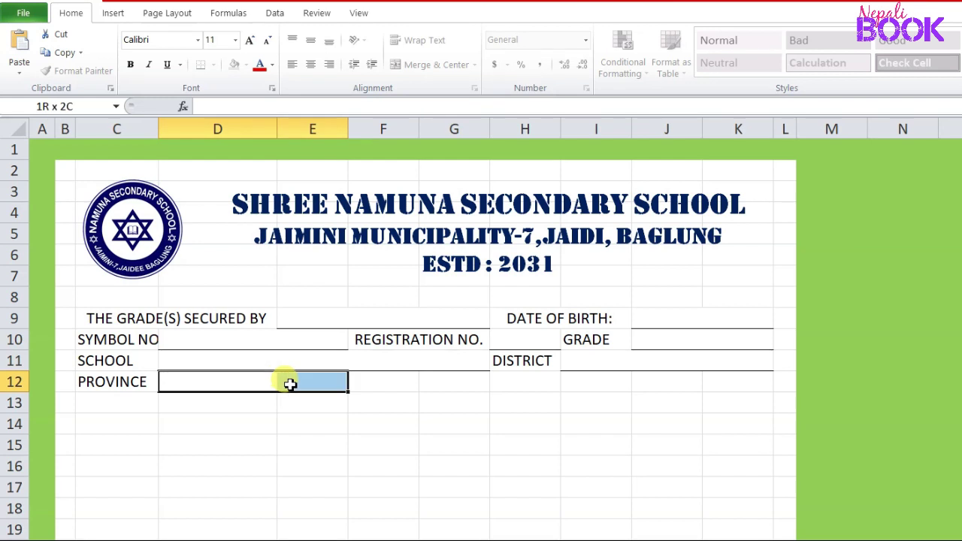
drag(290, 384, 289, 384)
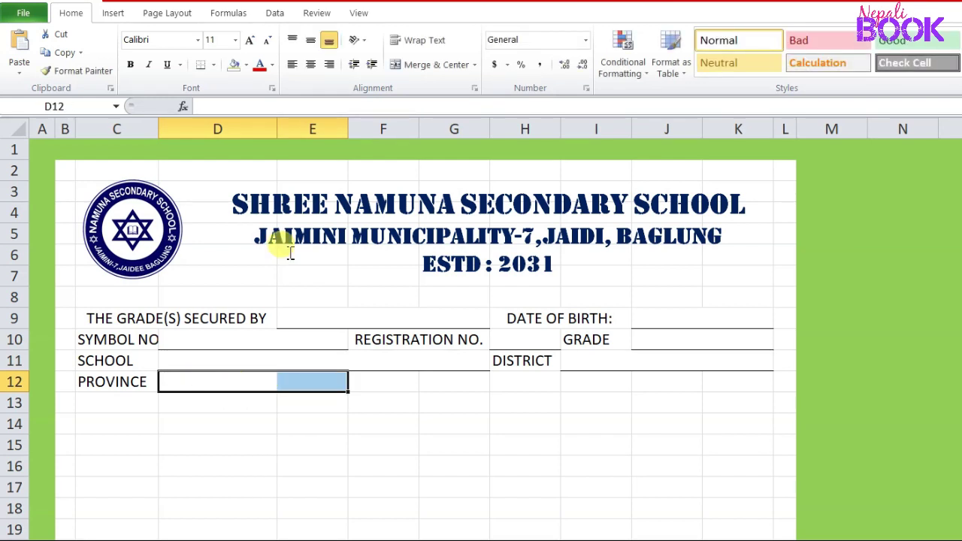
click(427, 67)
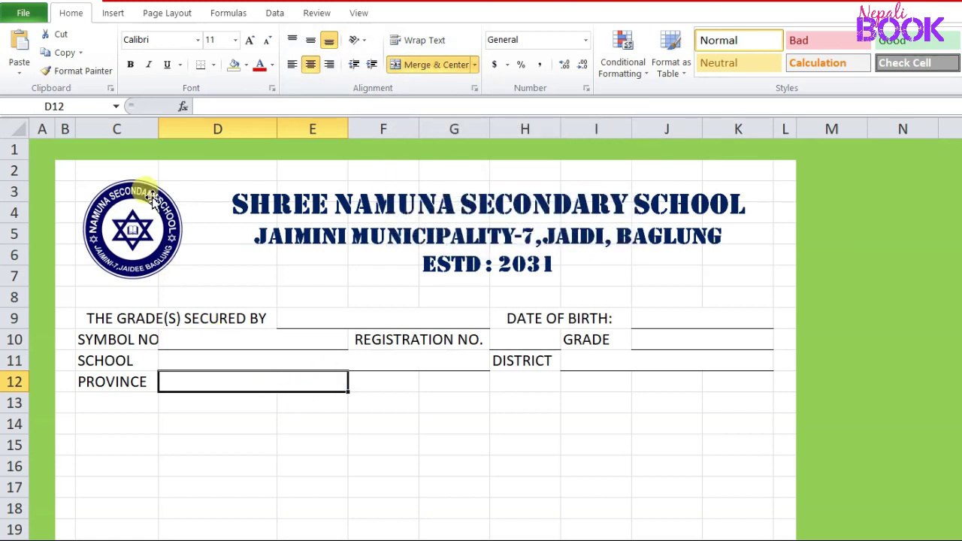
click(201, 66)
click(293, 469)
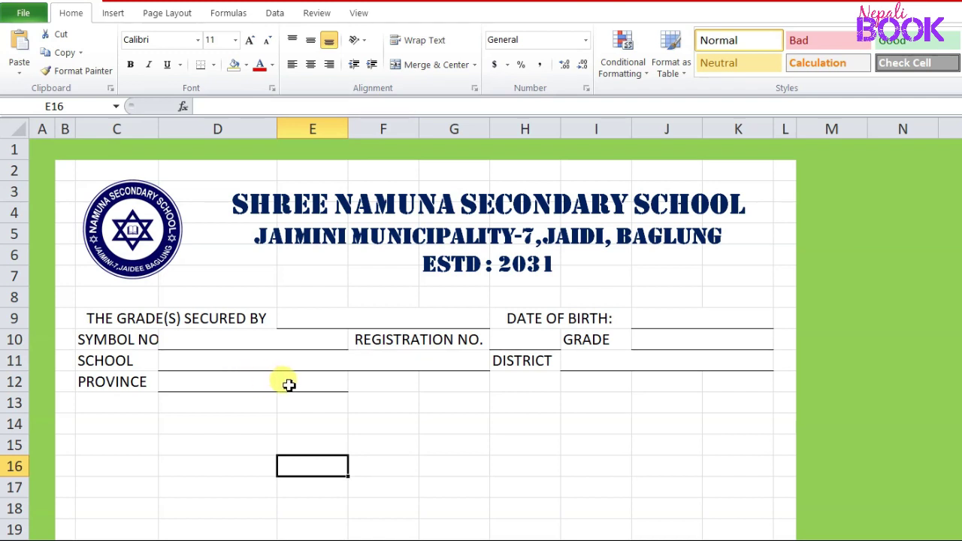
- Select F12 through K12 in row 12
click(378, 384)
drag(379, 384, 451, 385)
drag(595, 383, 715, 387)
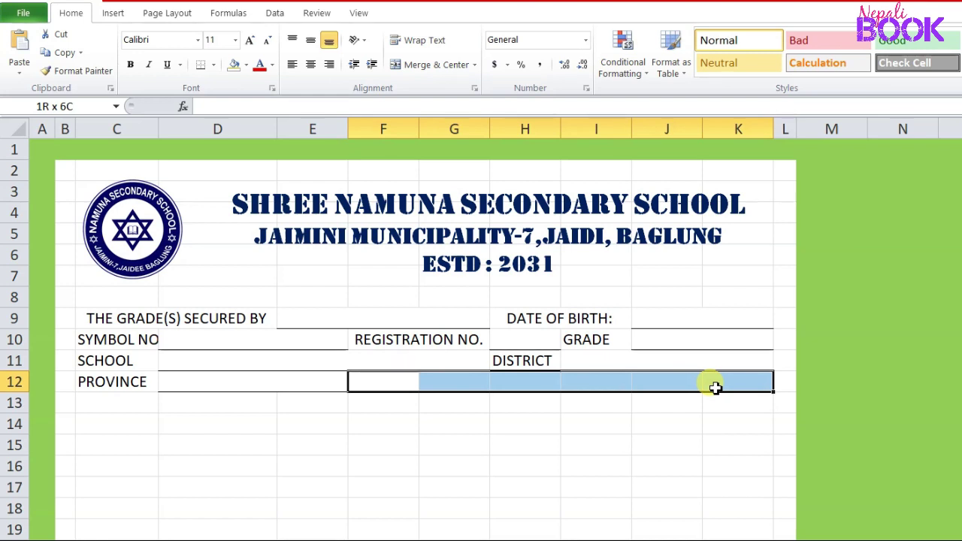
- Merge F12:K12 and enter 'IN THE SCHOOL ANNUAL EDUCATION EXAMINATION'
drag(714, 387, 712, 386)
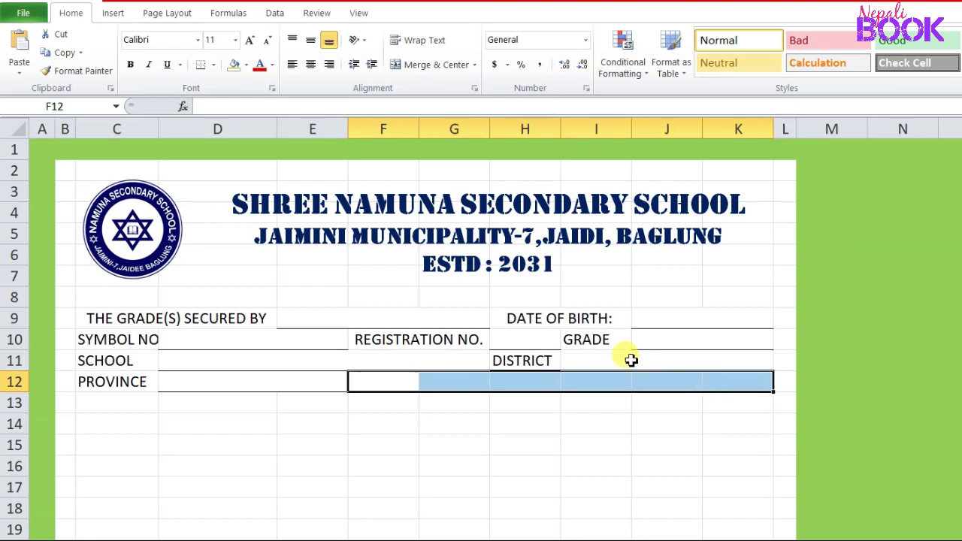
click(431, 67)
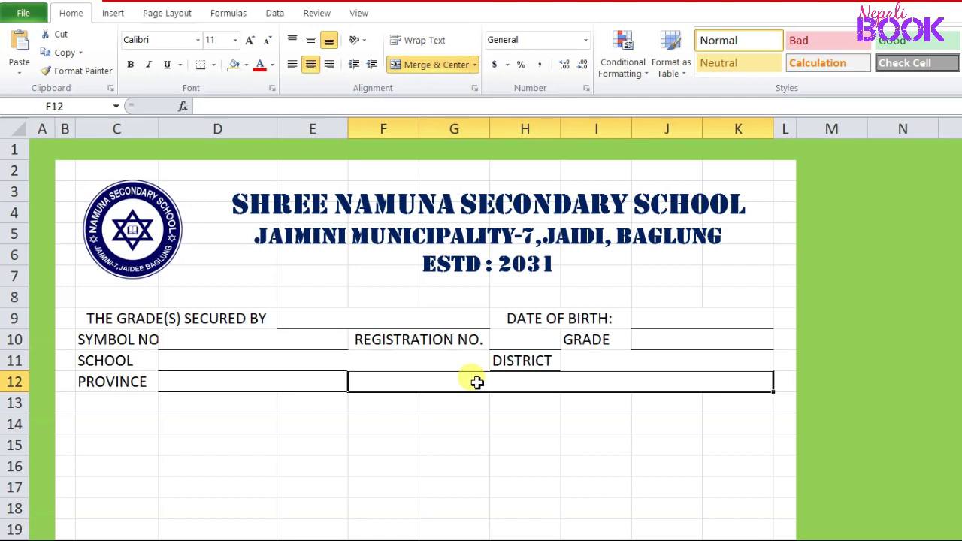
text(IN THE SCHOOL ANNUAL EDUCATION EXAMINATION)
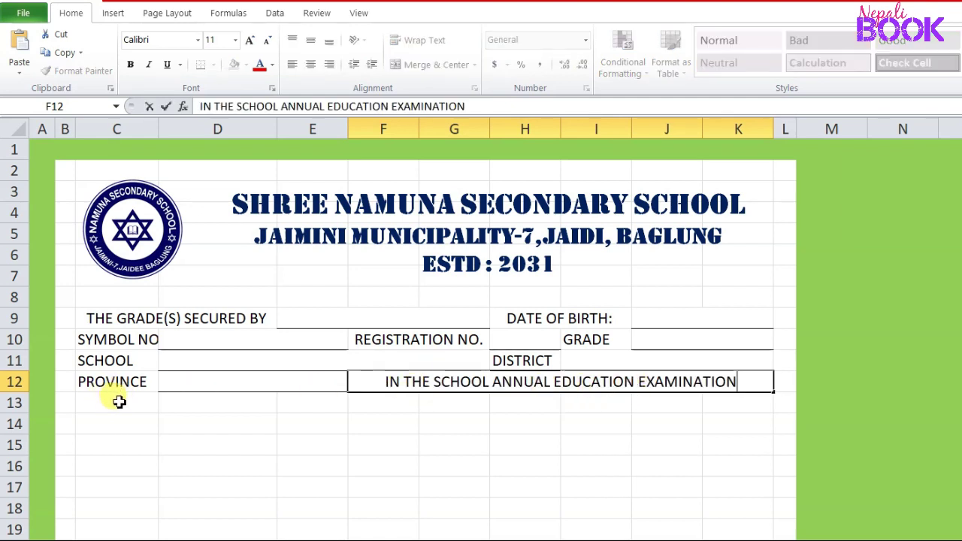
click(118, 402)
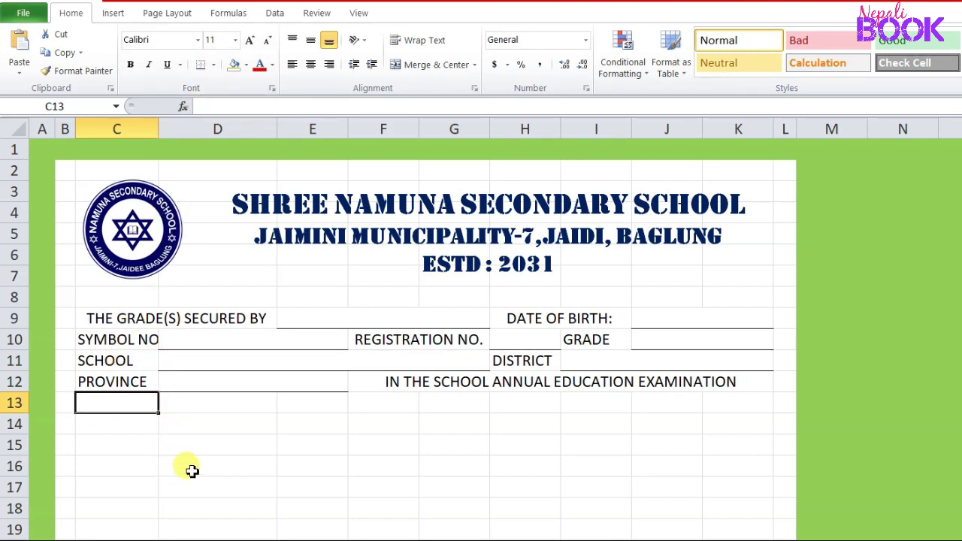
- Merge D13:G13 and paste in the line 'ARE GIVEN BELOW :'
drag(196, 404, 442, 409)
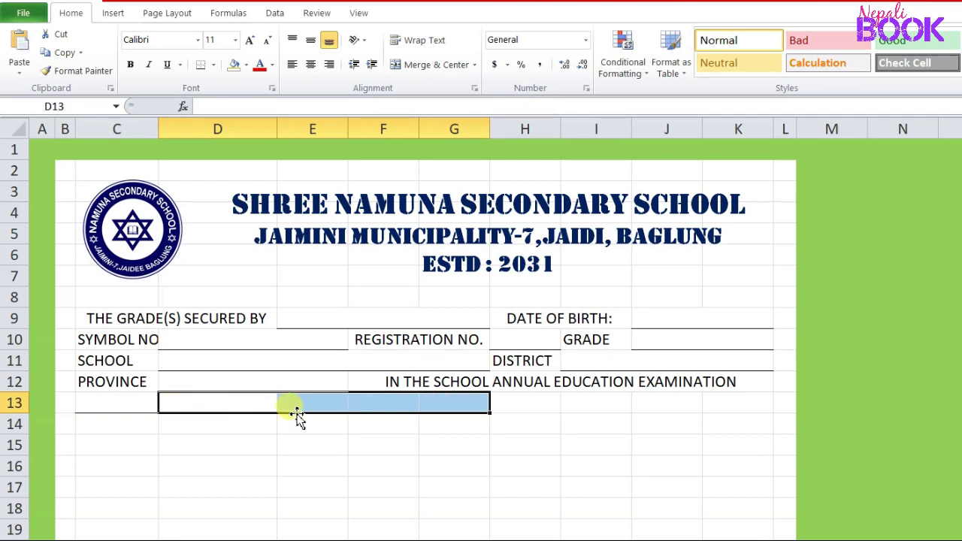
click(416, 69)
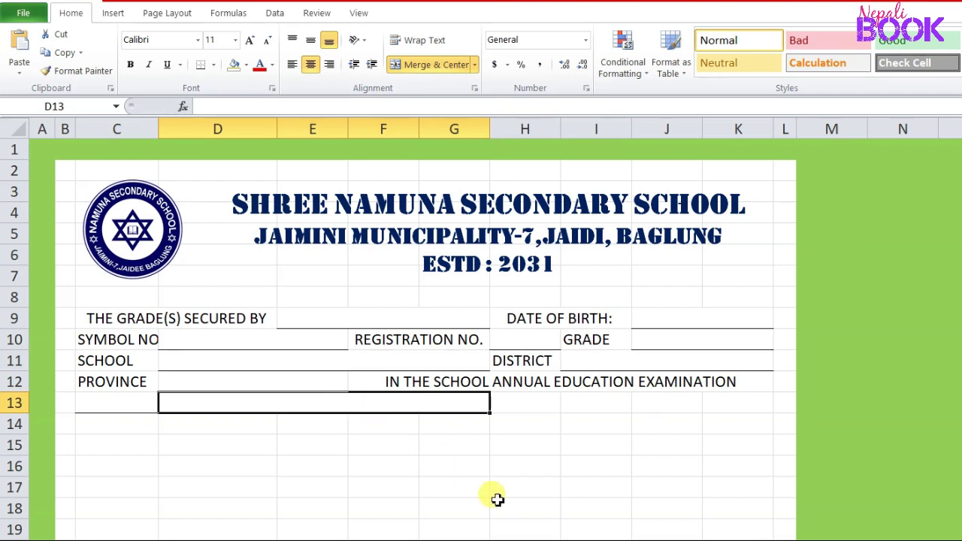
text(ARE GIVEN BELOW :)
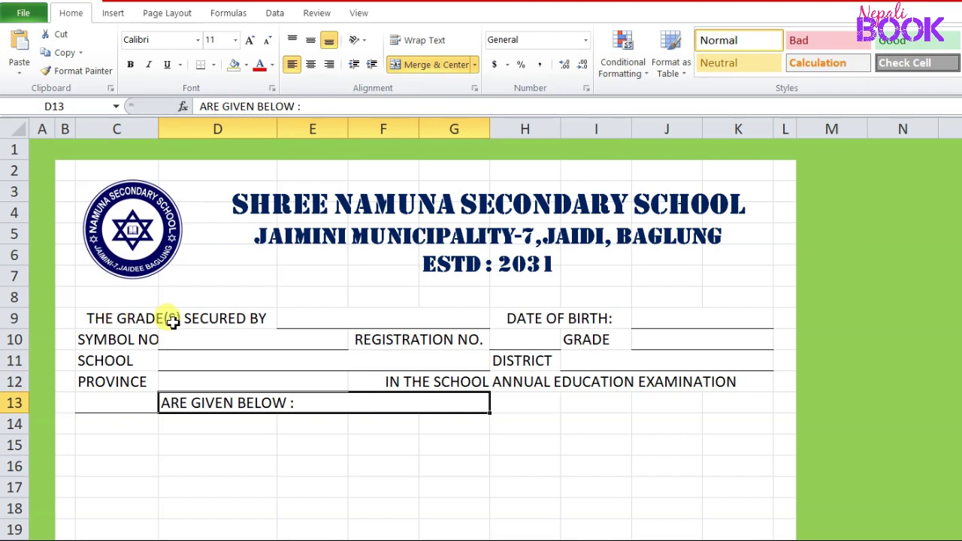
click(153, 319)
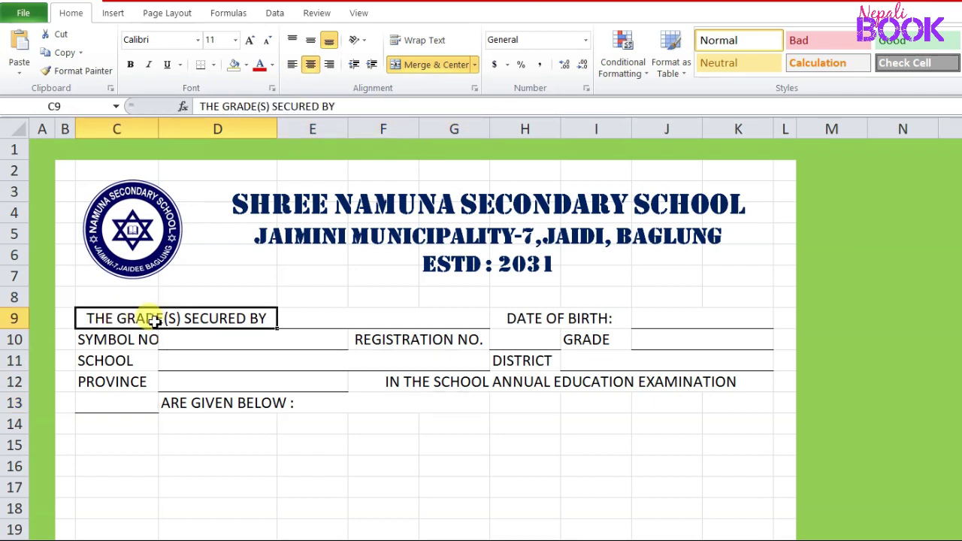
- Left-align the C9 label and make the C9:K13 student details bold and dark blue
click(290, 66)
mouse_move(112, 317)
mouse_down()
mouse_move(276, 368)
mouse_move(613, 403)
mouse_up()
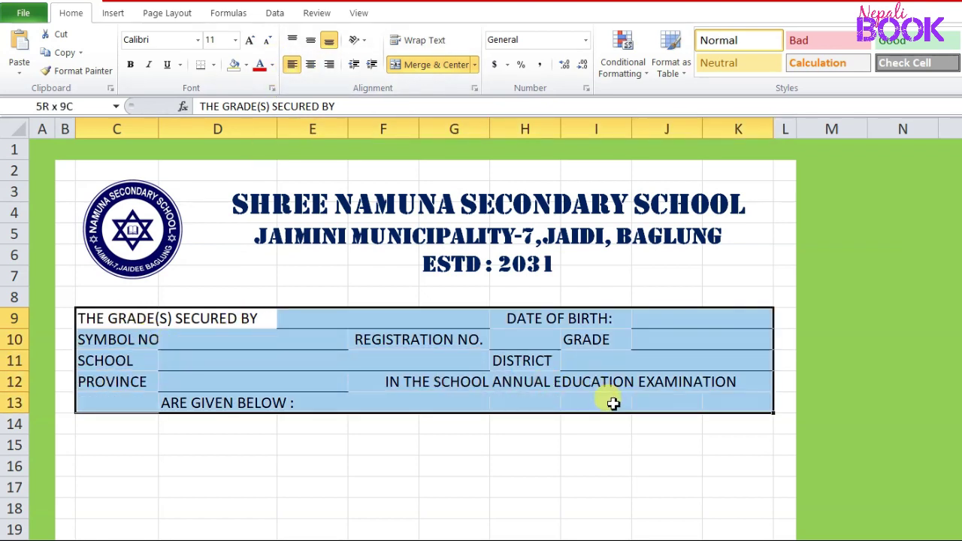
drag(613, 403, 613, 404)
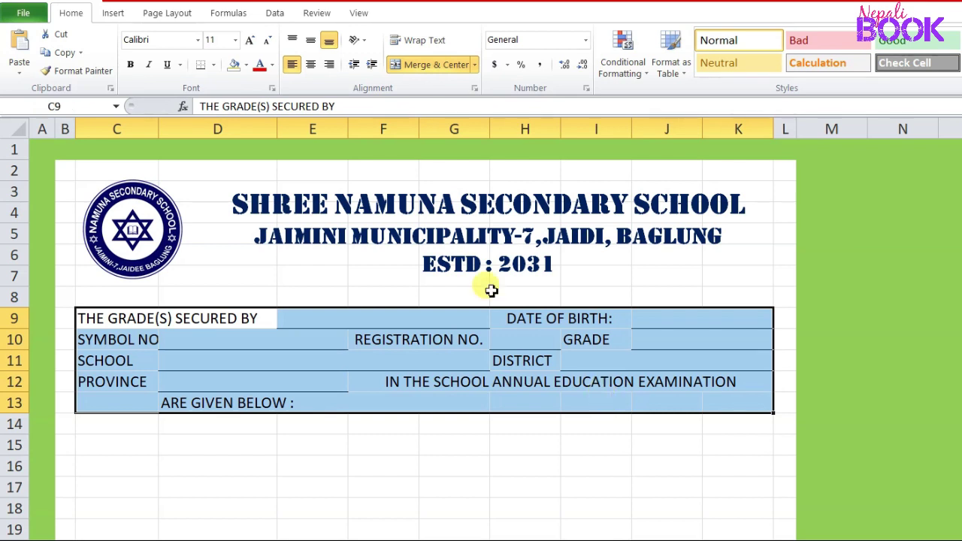
click(272, 66)
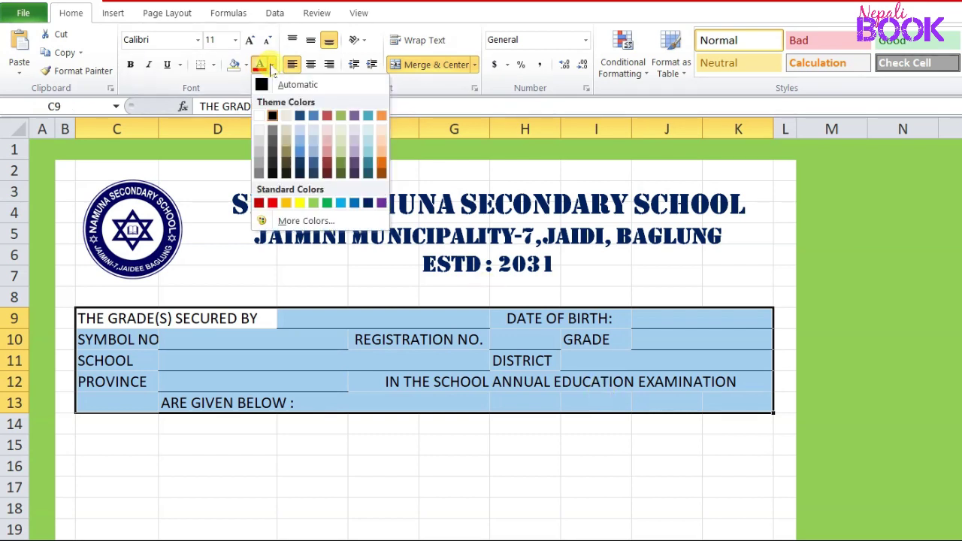
click(367, 204)
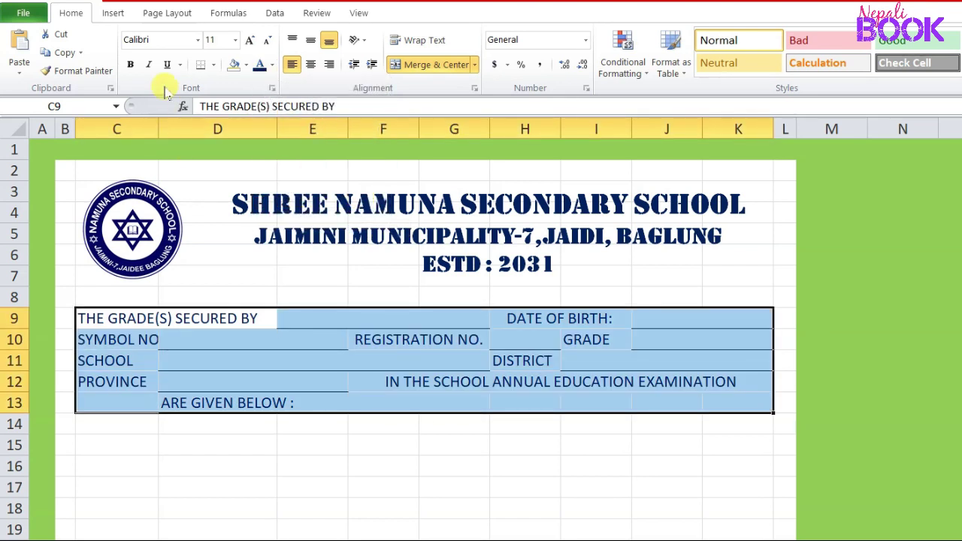
click(130, 65)
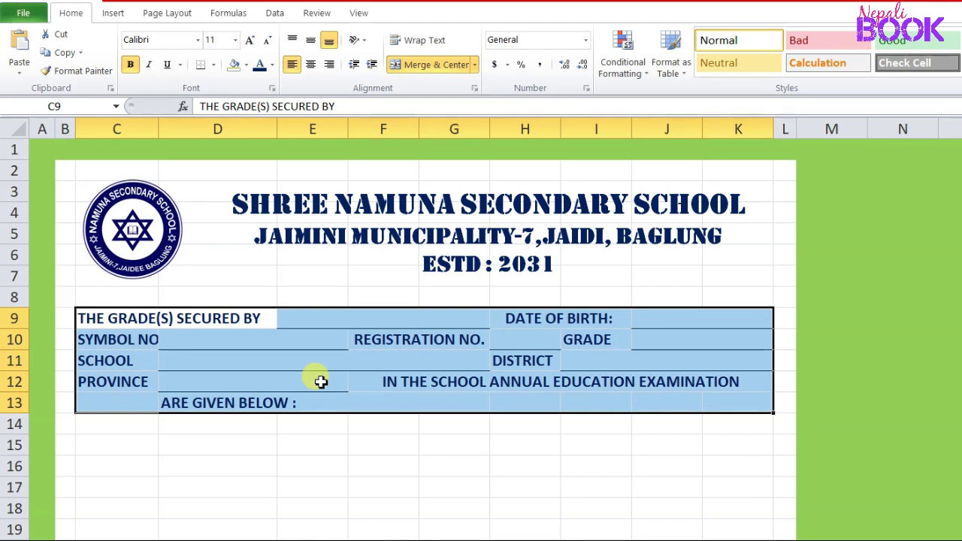
click(320, 382)
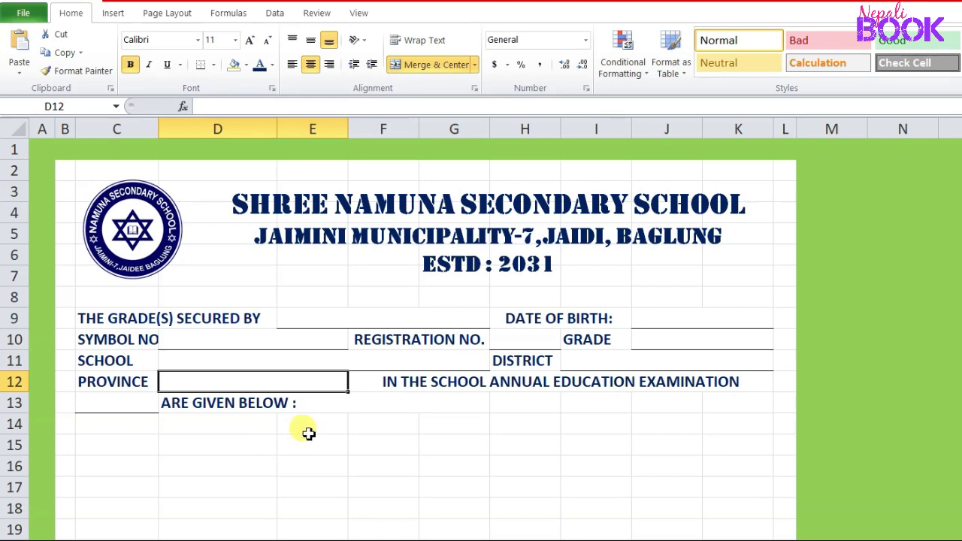
- Draw a rounded rectangle spanning roughly E14 to I16 below the details block
click(111, 17)
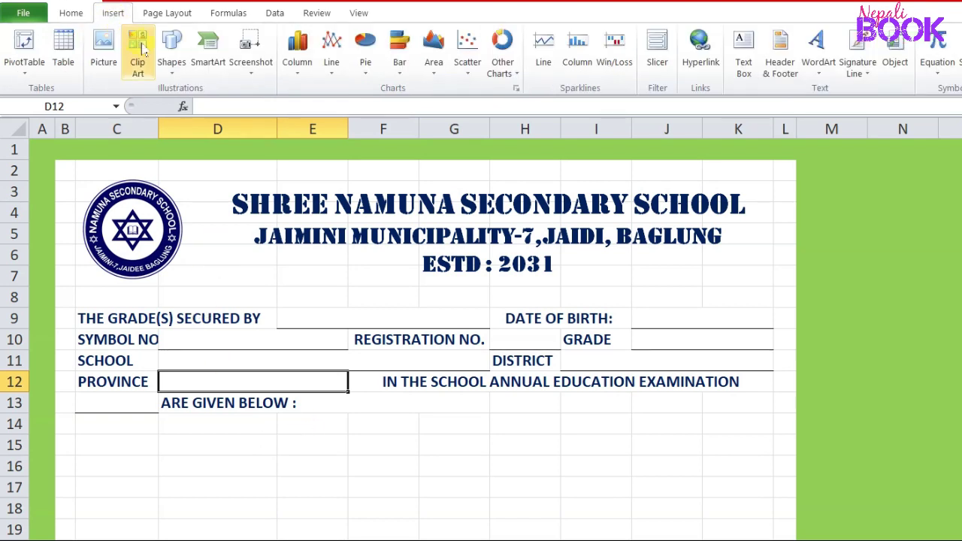
click(173, 74)
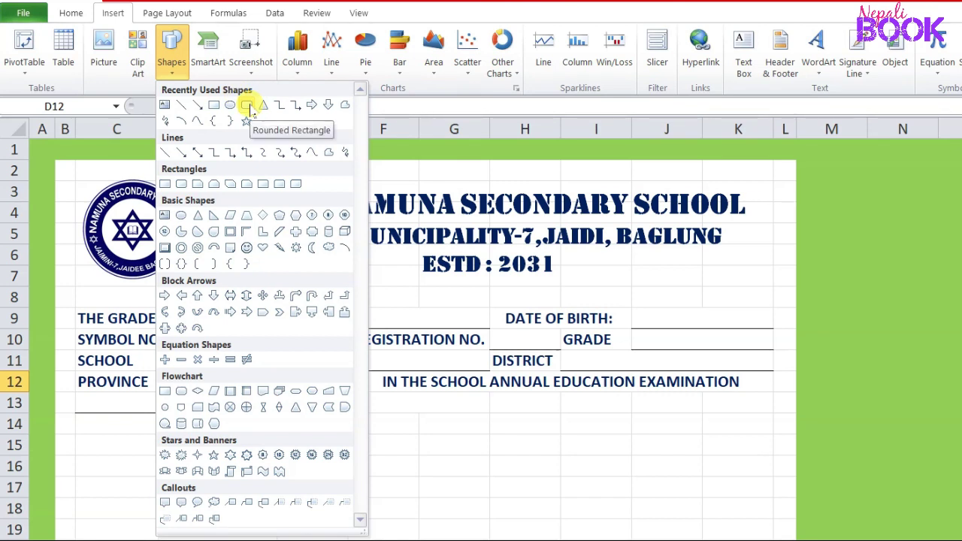
click(250, 109)
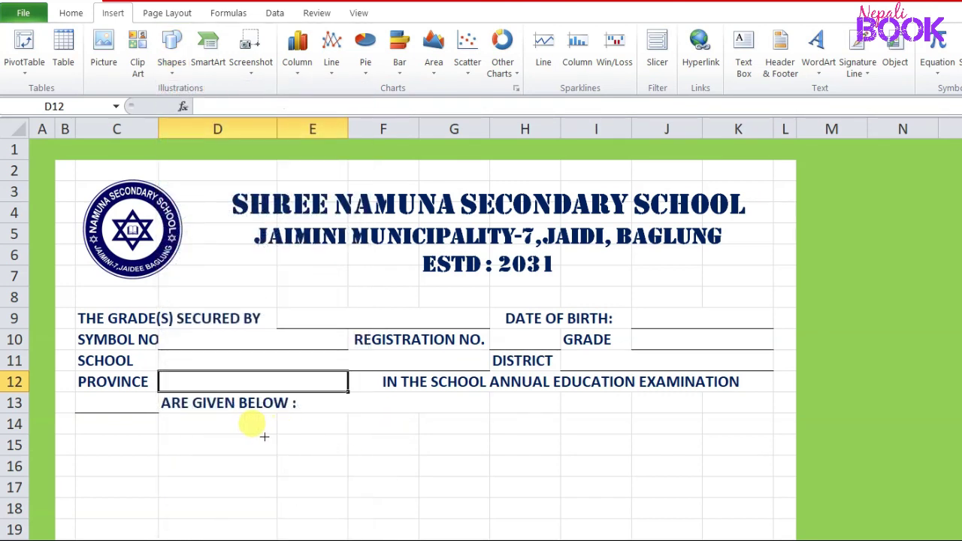
drag(270, 427, 588, 479)
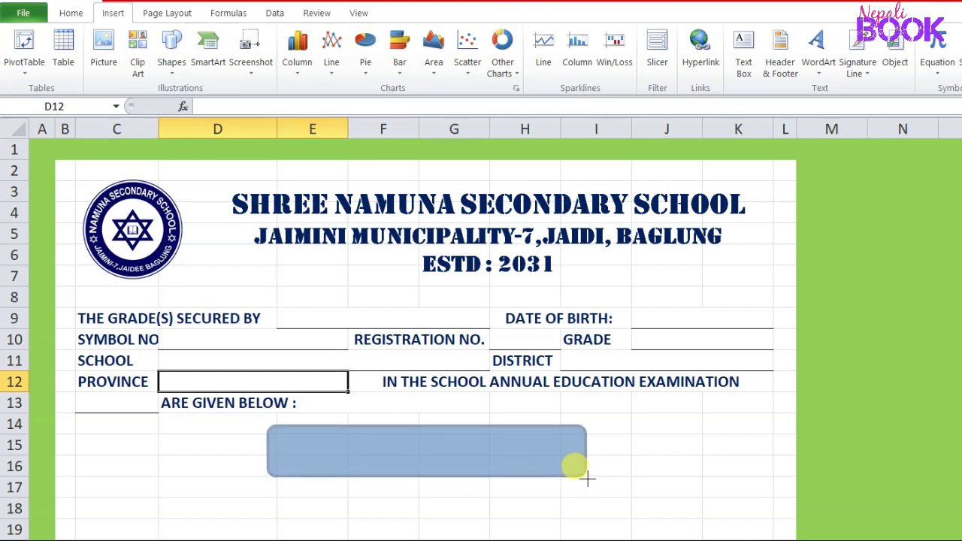
drag(586, 477, 588, 478)
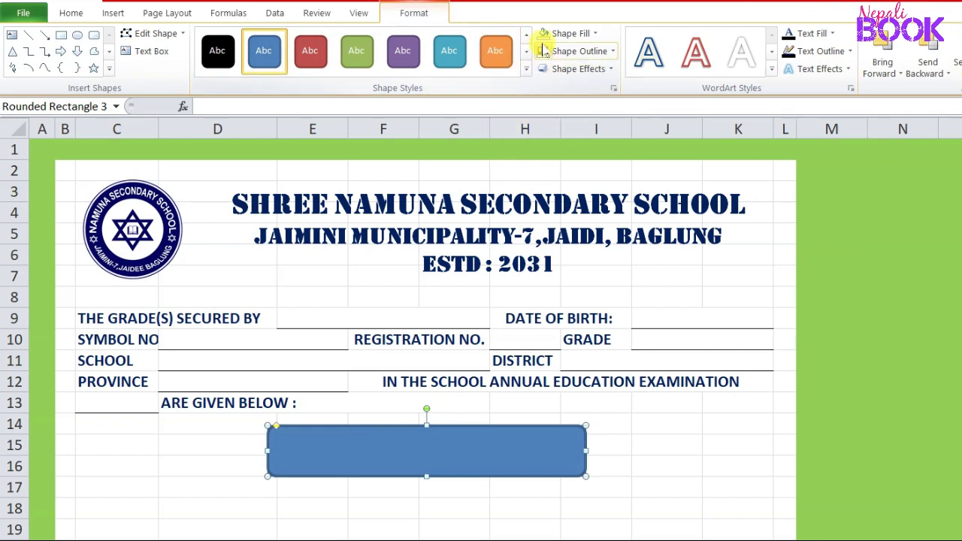
- Fill the rounded rectangle with yellow
click(594, 34)
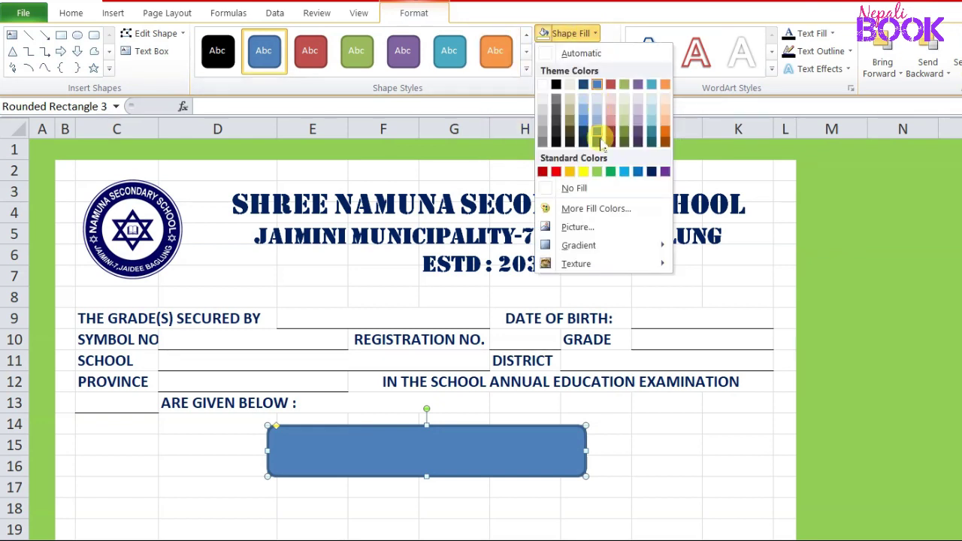
click(569, 171)
right_click(417, 454)
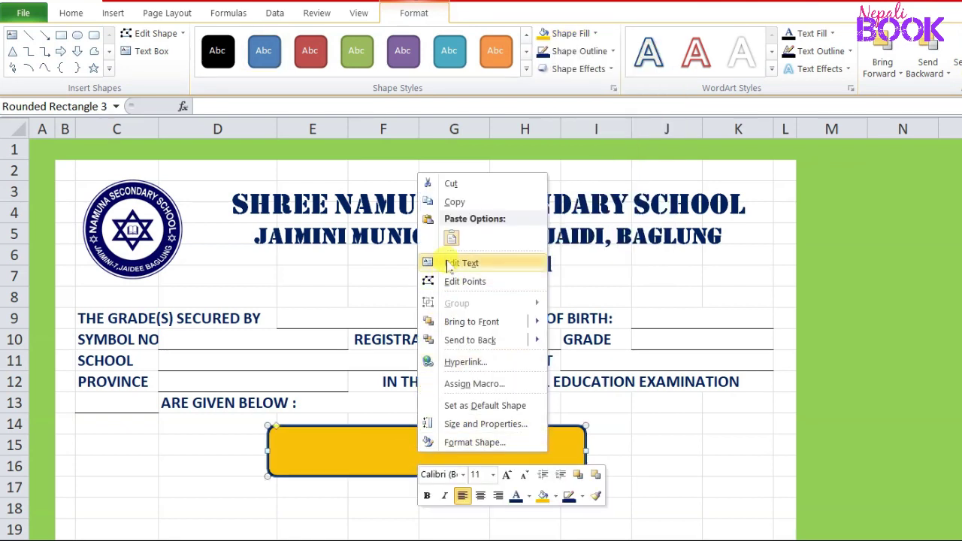
click(395, 447)
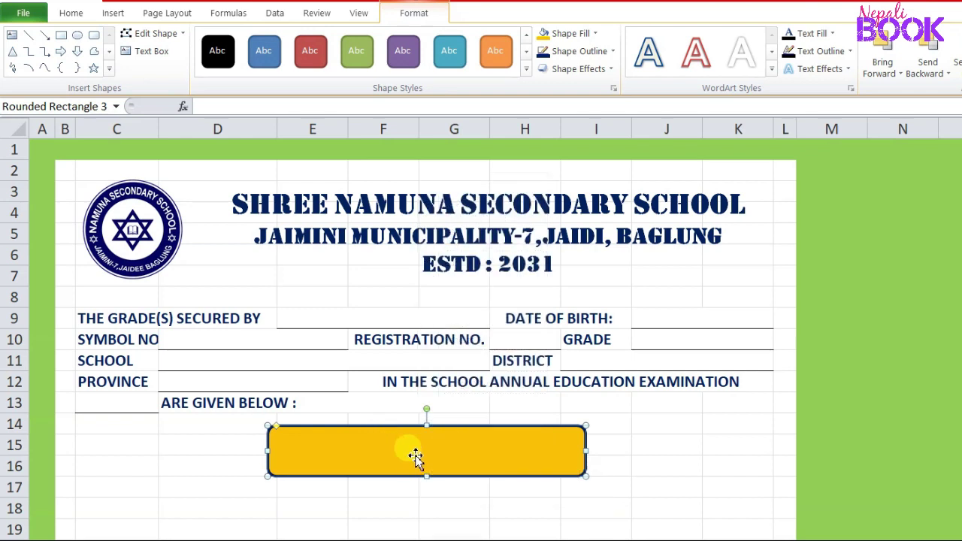
- Enter 'ANNUAL EXAMINATION' as the rectangle's text and select it for formatting
right_click(455, 446)
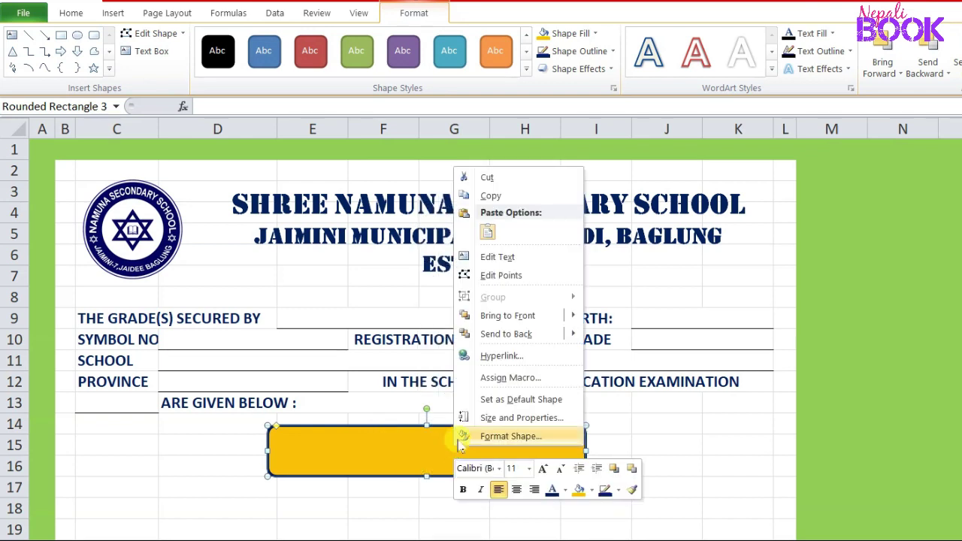
click(503, 258)
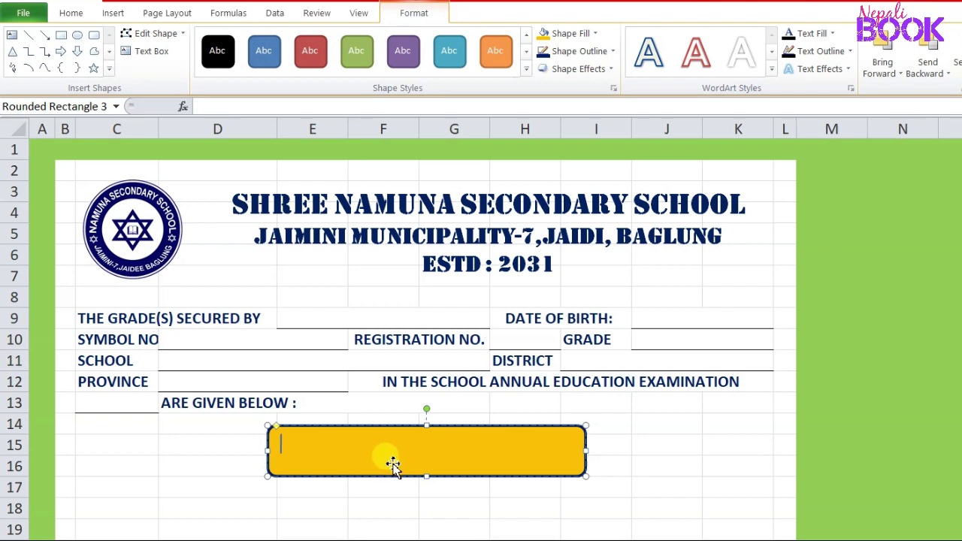
text(ANNUAL EXAMINATION)
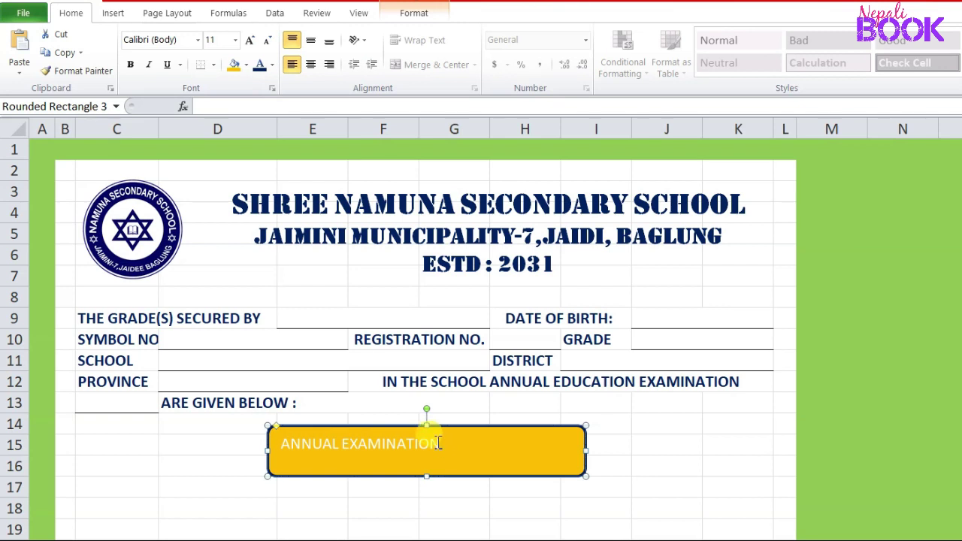
drag(438, 443, 290, 442)
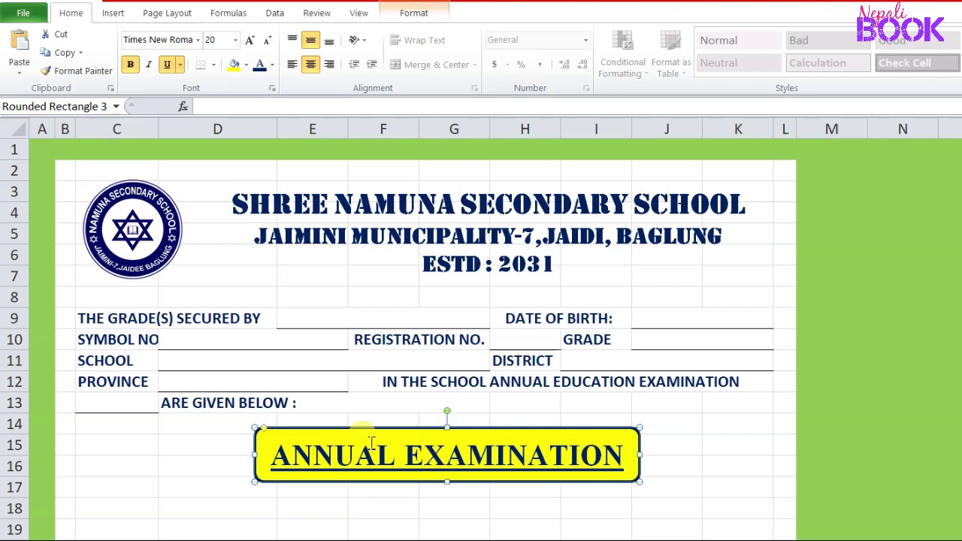
click(116, 13)
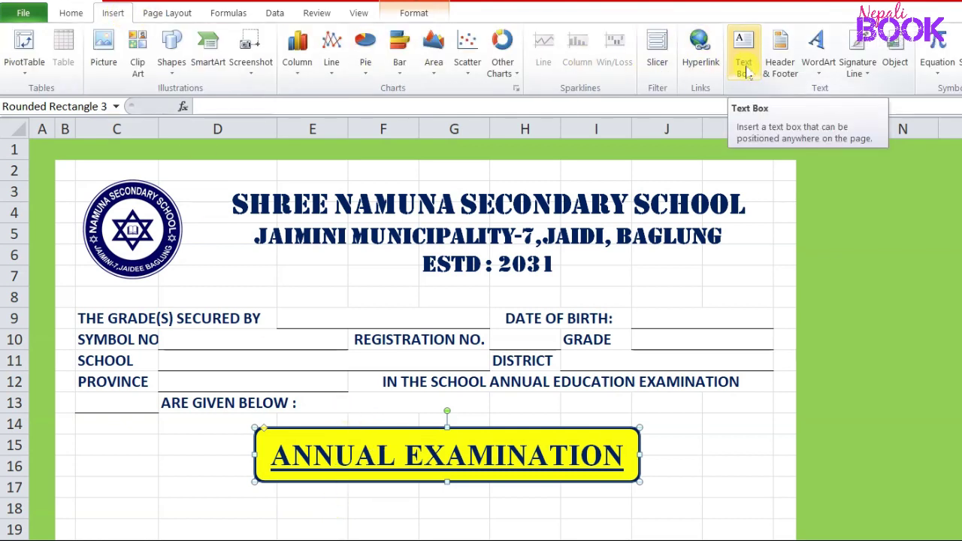
- Add a text box reading GRADE-SHEET below the banner, widened to fit on one line
click(747, 71)
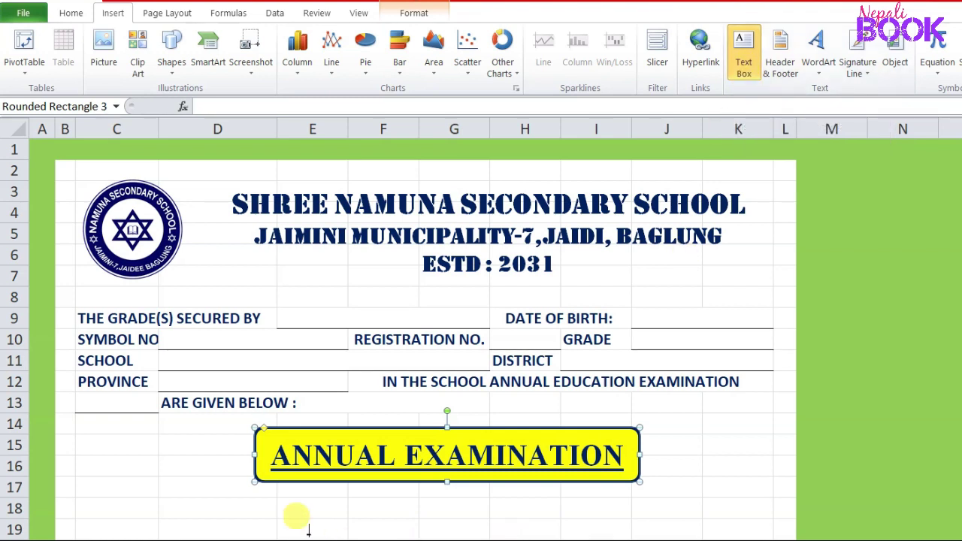
mouse_move(273, 497)
mouse_down()
mouse_move(309, 516)
mouse_move(521, 538)
mouse_up()
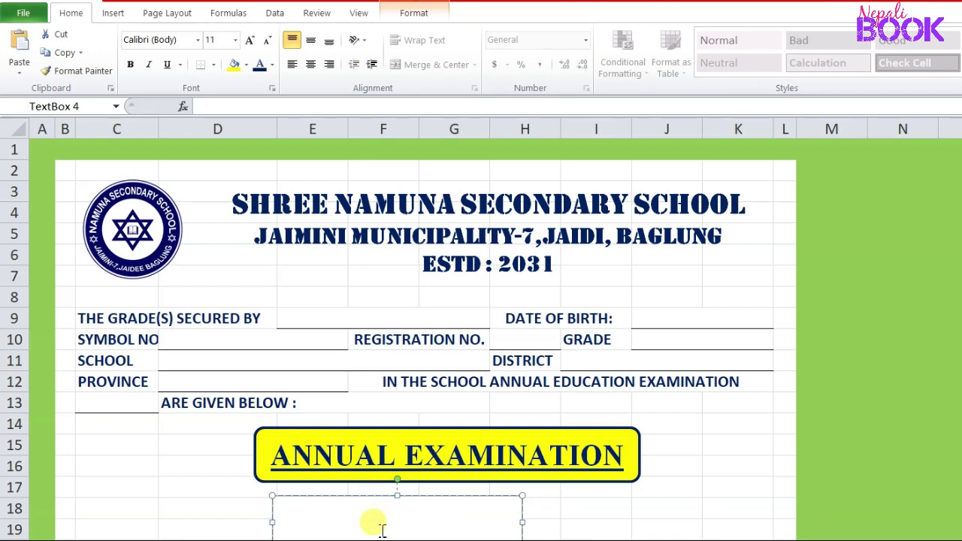
text(GRADE-SHEET)
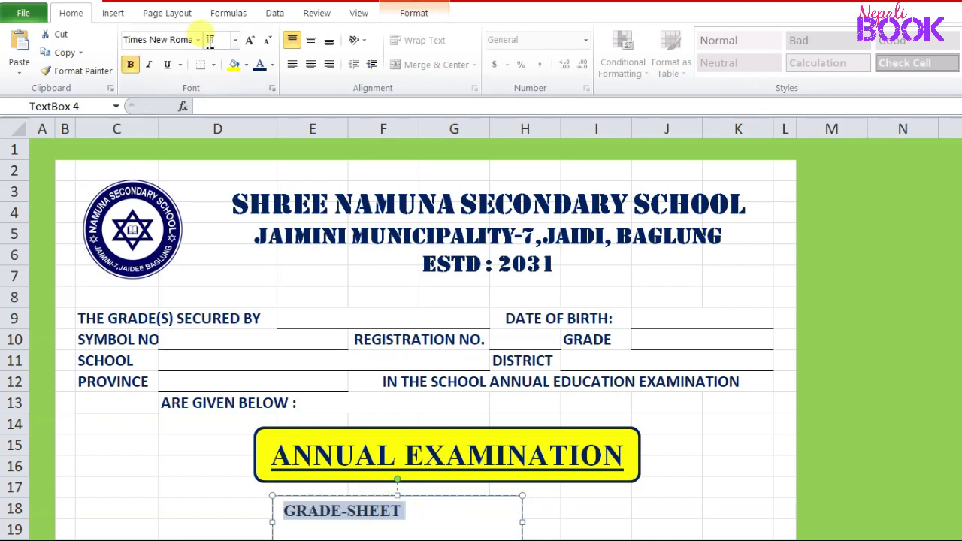
text(24)
drag(557, 510, 573, 519)
click(310, 64)
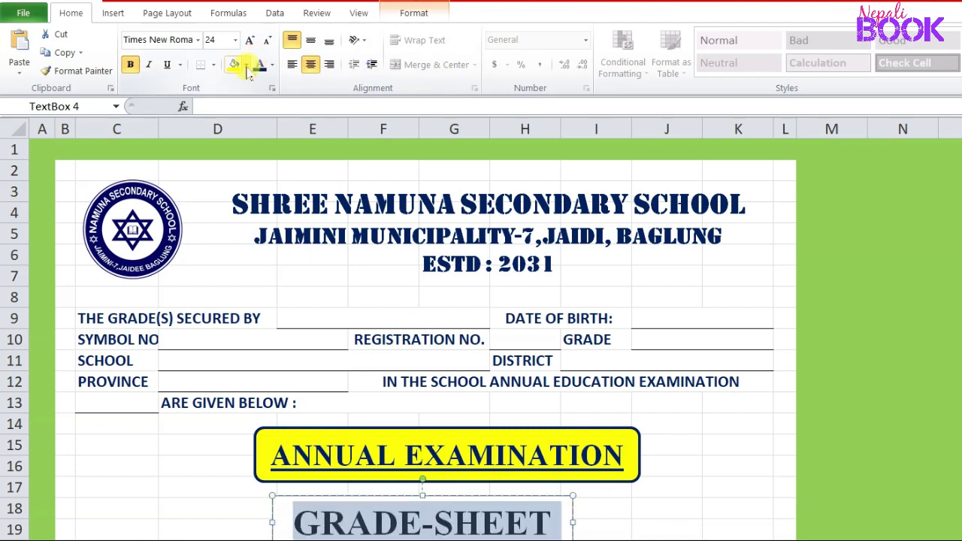
- Give the GRADE-SHEET text box a solid blue fill
click(246, 63)
click(327, 203)
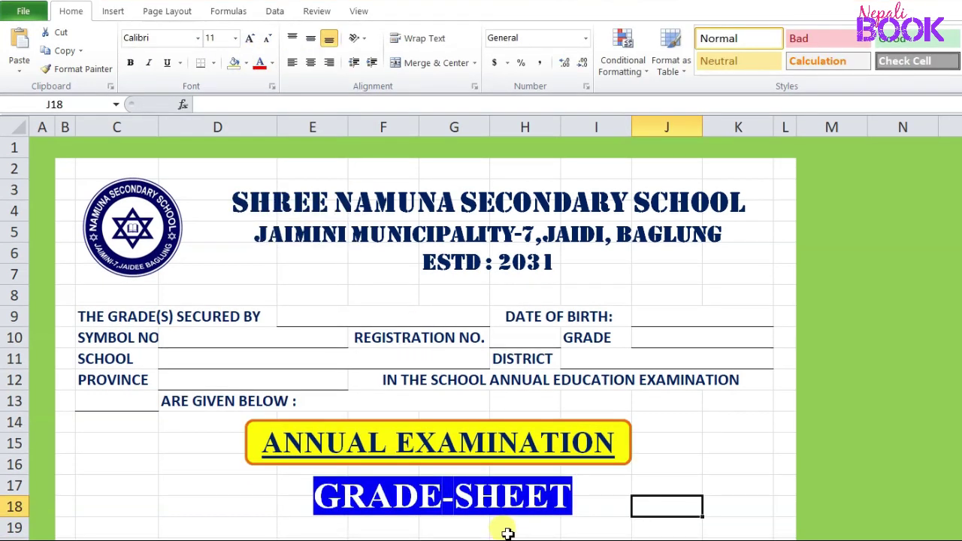
scroll(484, 530, down, 2)
scroll(485, 531, down, 1)
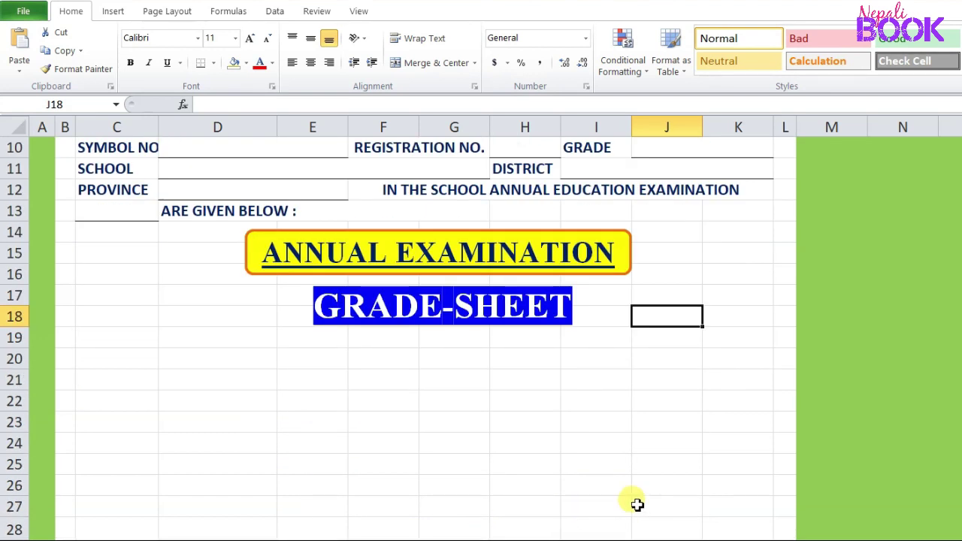
scroll(496, 488, down, 1)
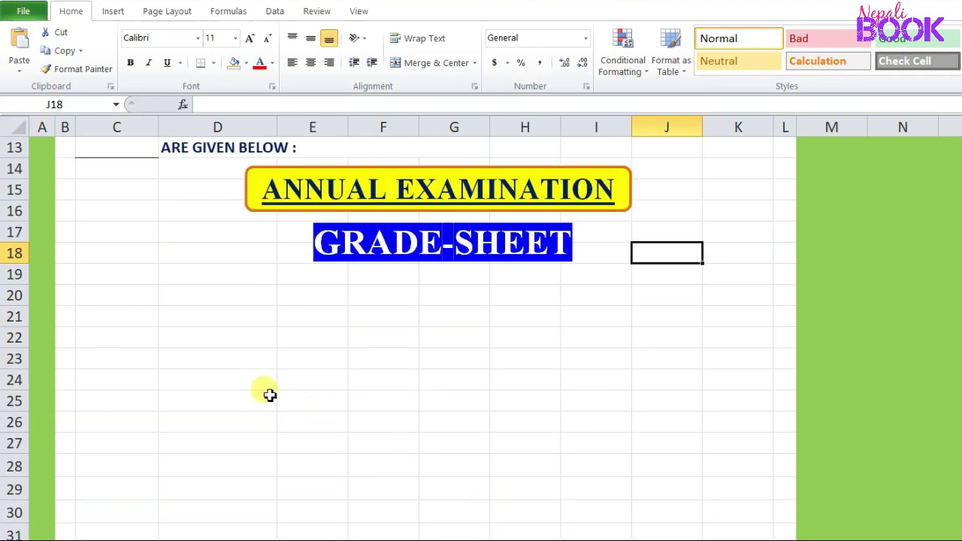
click(105, 298)
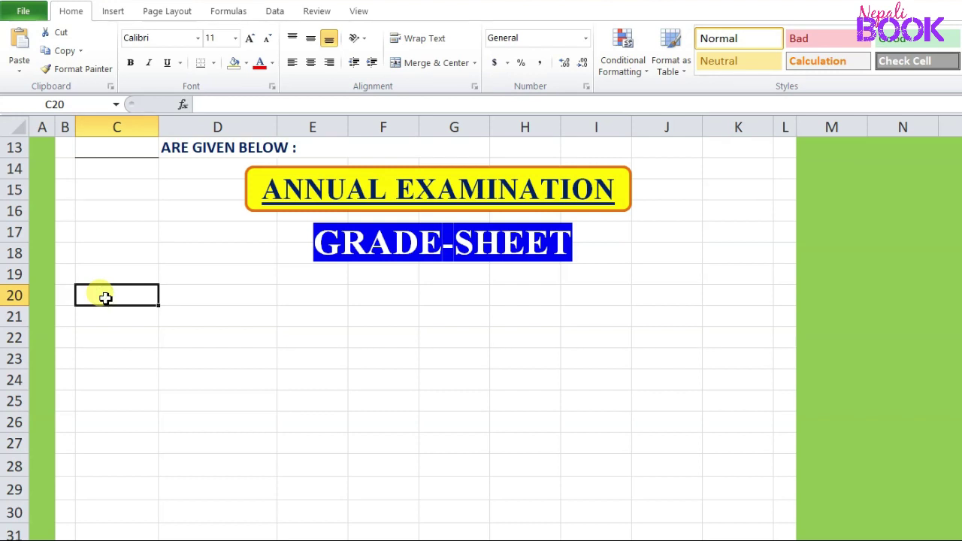
- Apply All Borders to C20:K30 to form the empty table grid
drag(105, 298, 732, 301)
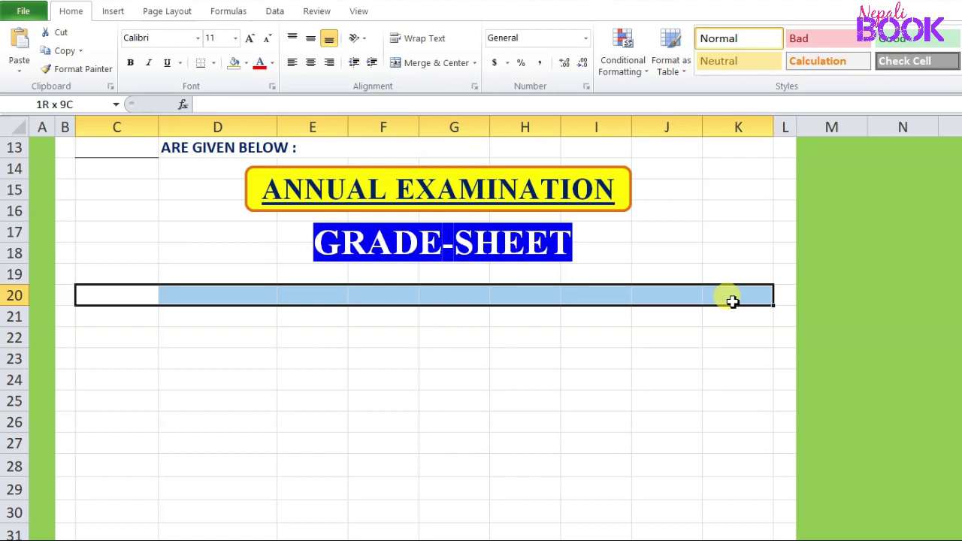
drag(732, 301, 723, 506)
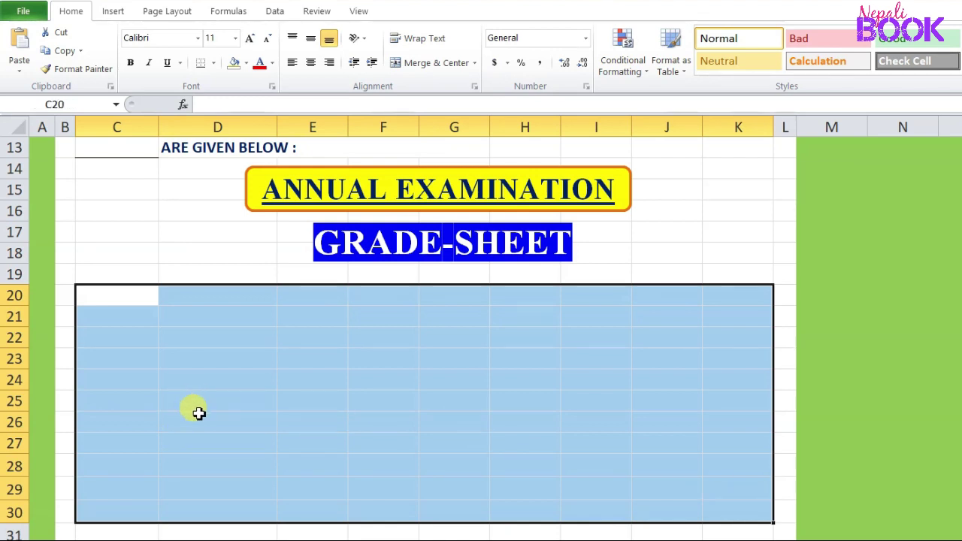
click(214, 63)
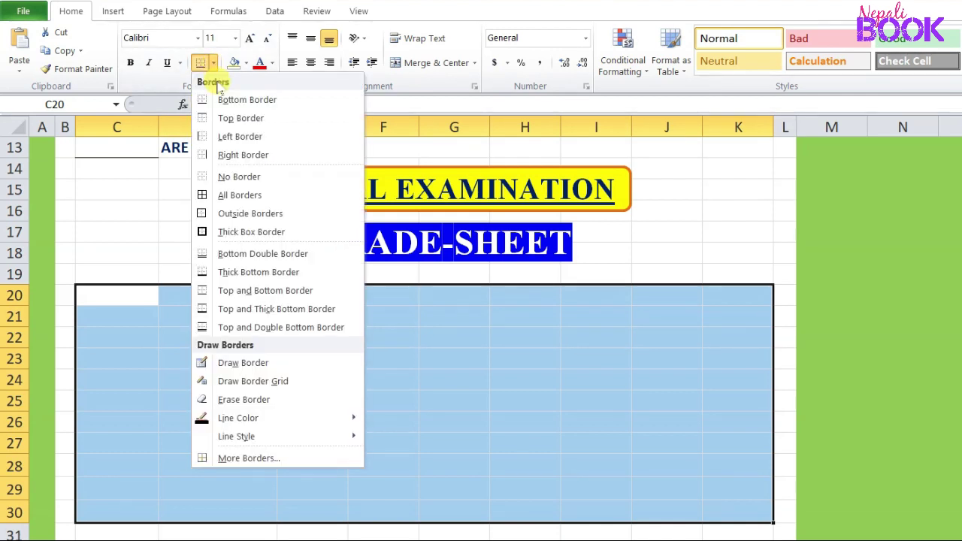
click(225, 194)
click(229, 381)
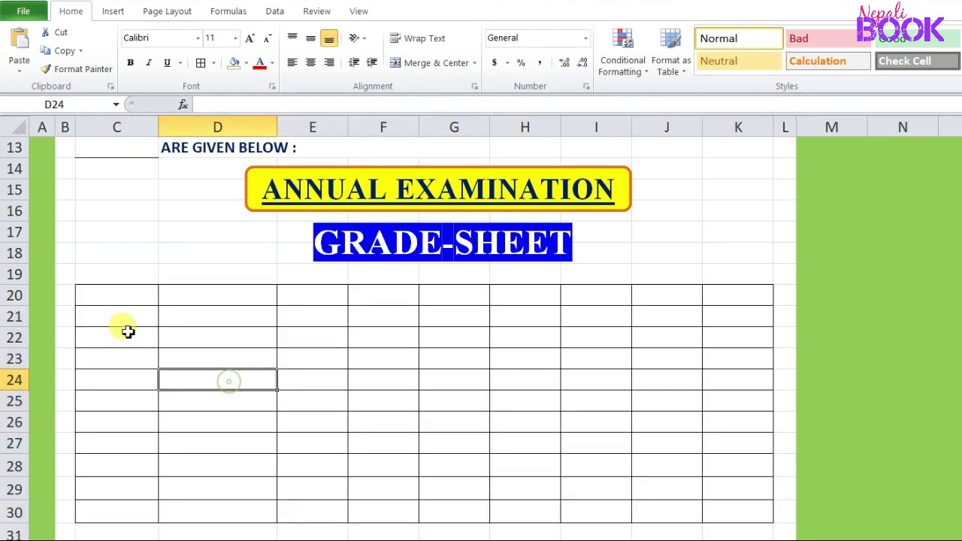
click(109, 298)
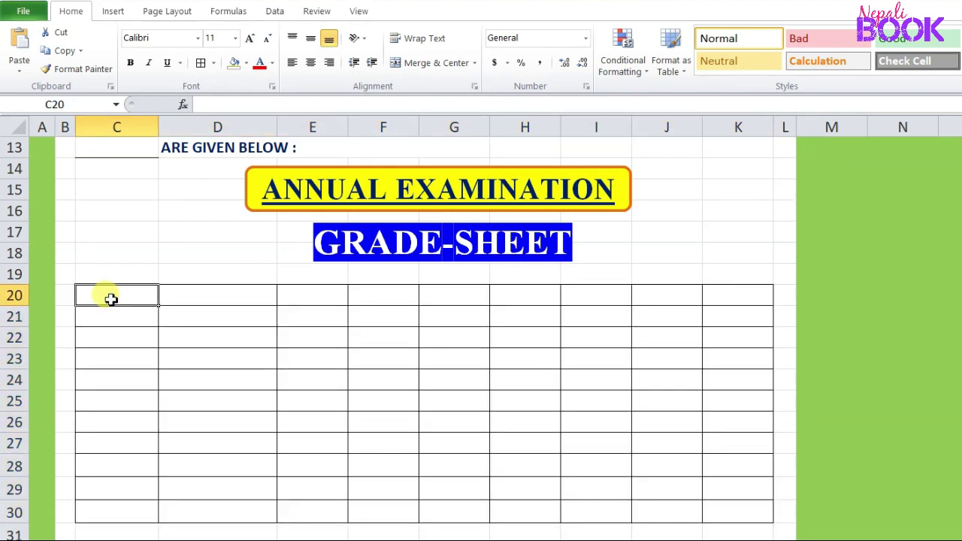
- Merge C20:C21 and D20:E21 and enter the S.N. and SUBJECTS headers
drag(113, 297, 114, 311)
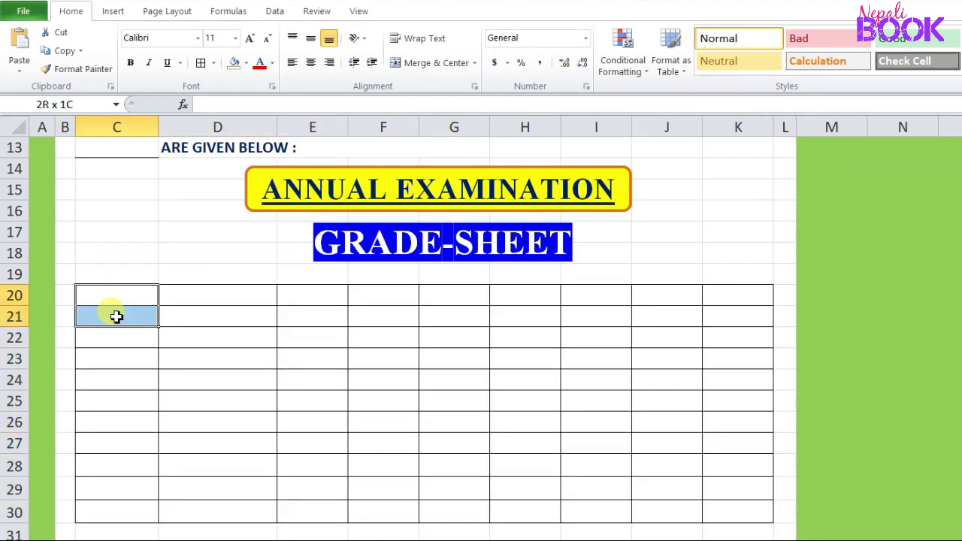
drag(116, 316, 115, 315)
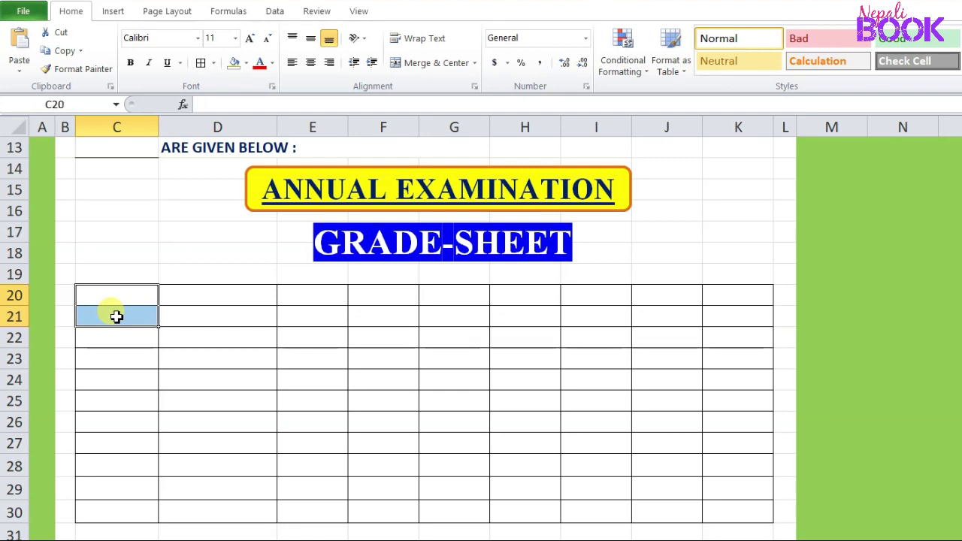
click(417, 66)
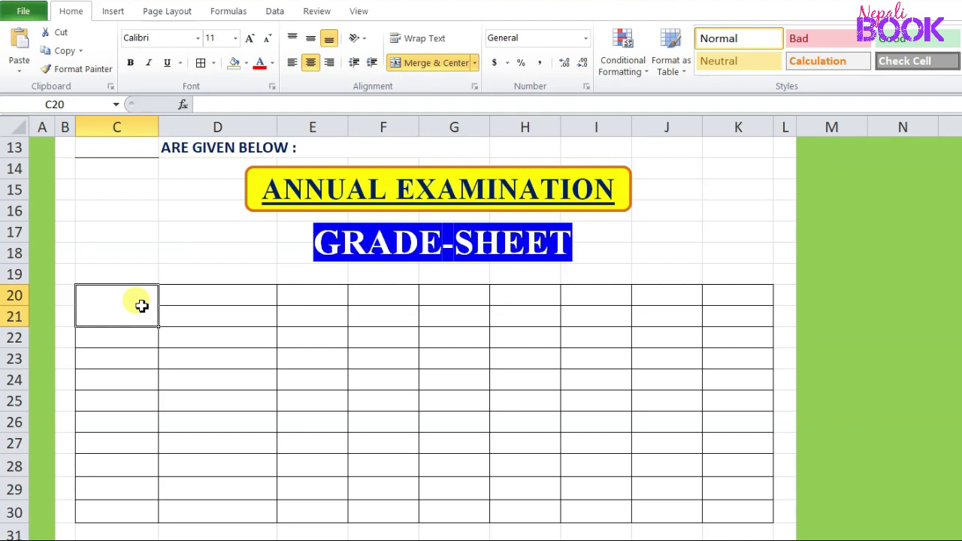
text(S.N.)
drag(210, 297, 290, 313)
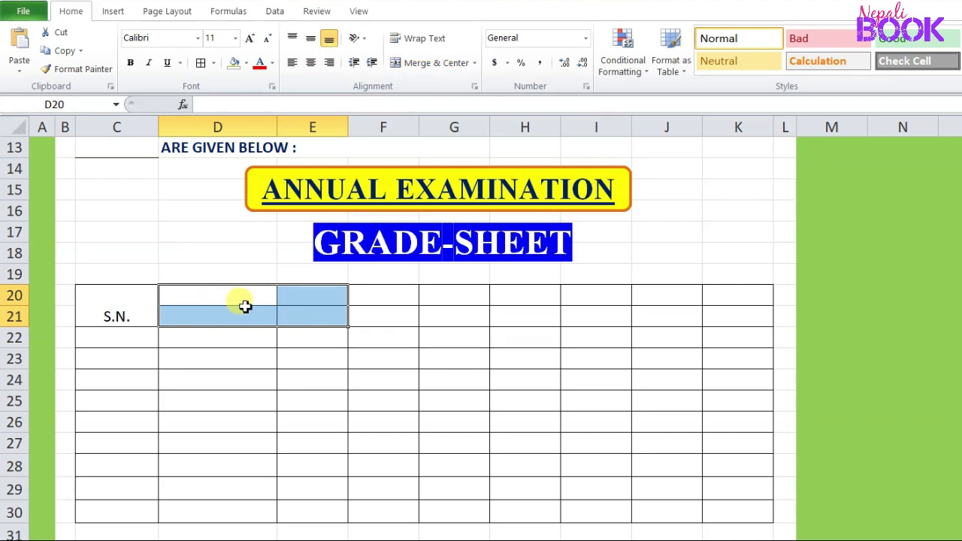
click(414, 64)
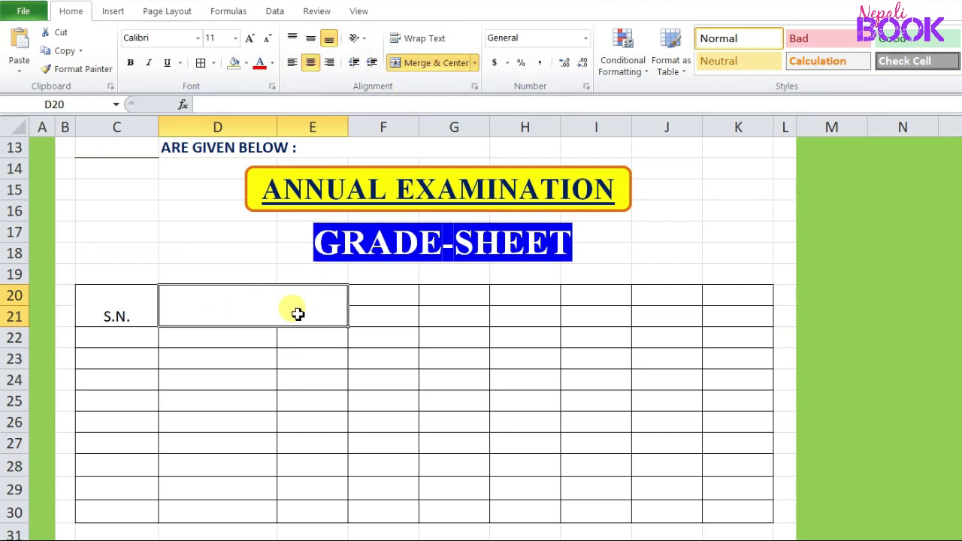
text(SUBJECTS)
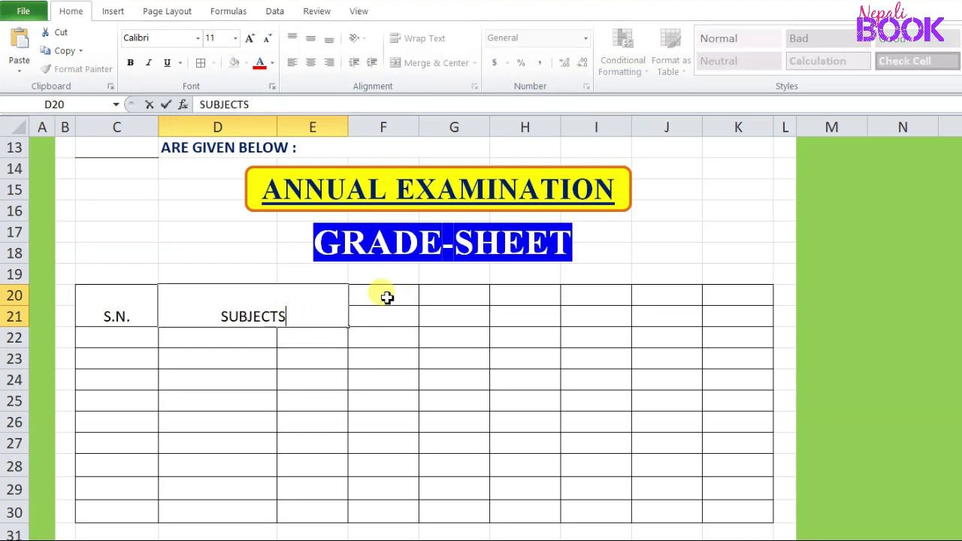
- Merge F20:F21 and add a wrapped CRIDIT HOURS header
drag(386, 297, 392, 322)
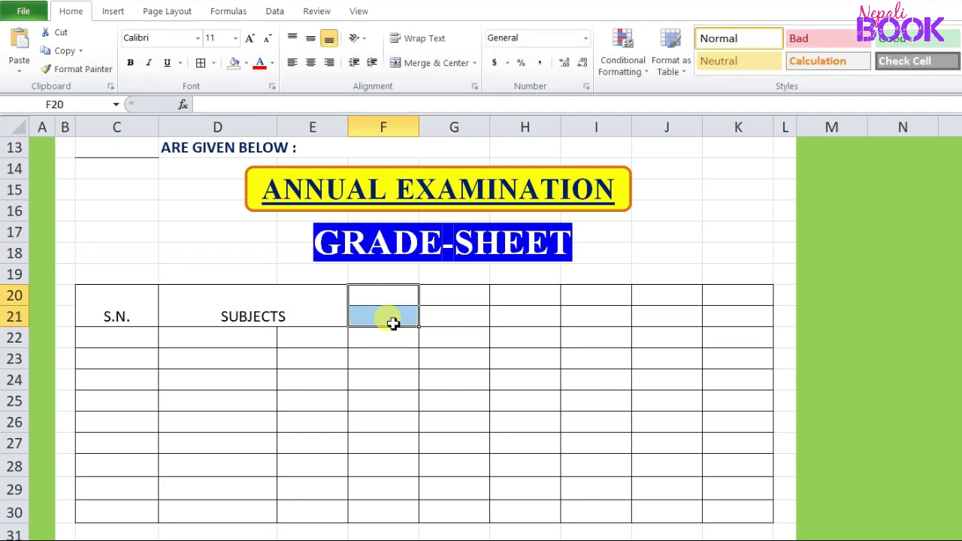
click(419, 68)
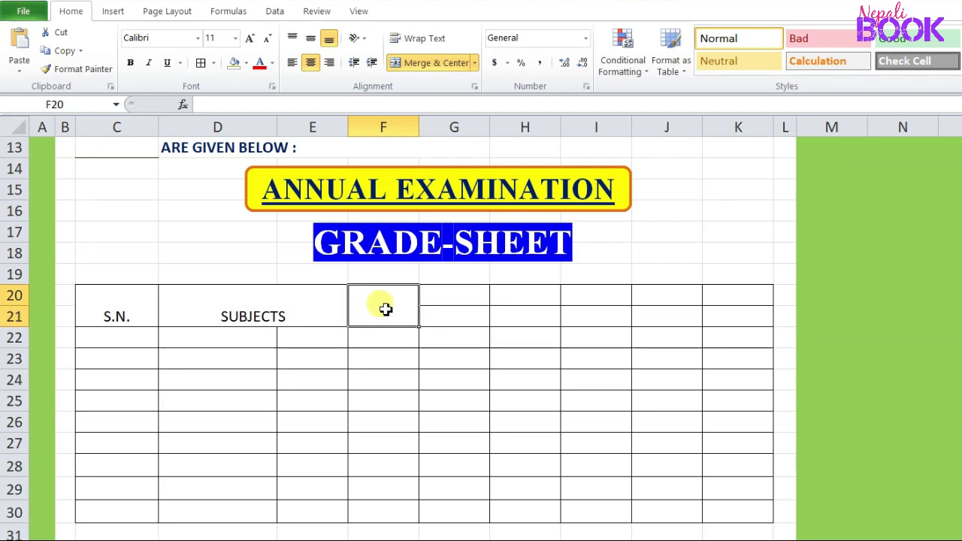
text(CRIDIT HOURS)
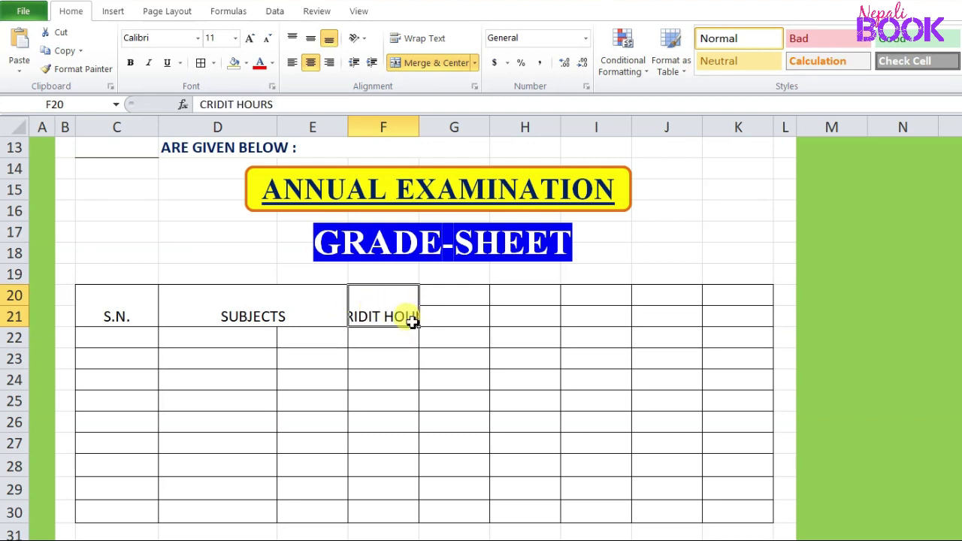
click(420, 41)
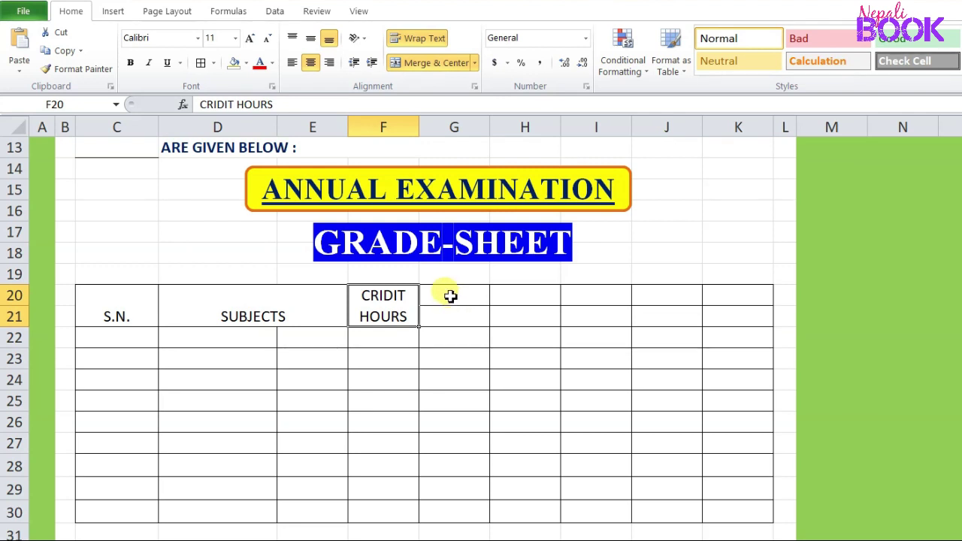
drag(449, 296, 521, 299)
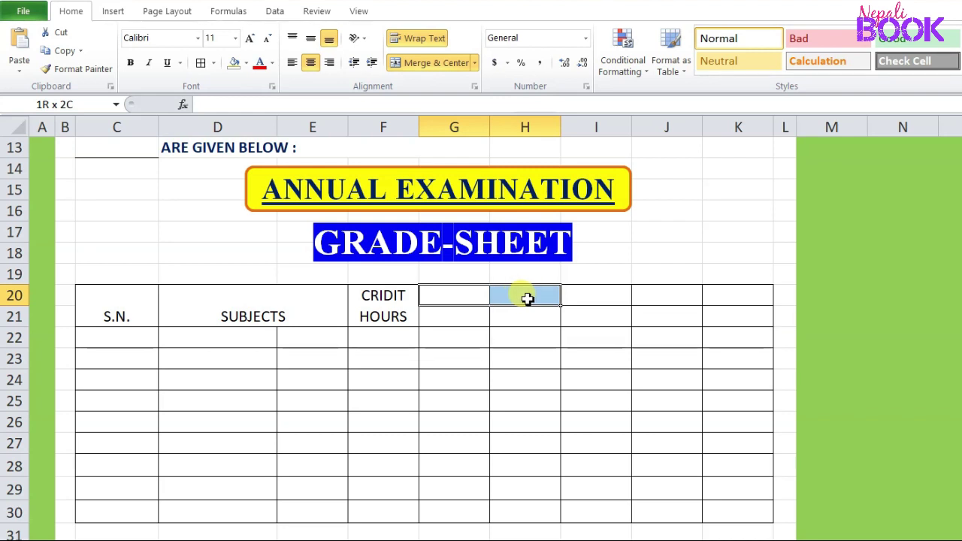
- Merge G20:H20 as OBTINED GRADE, with TH in G21 and PR in H21
drag(527, 299, 526, 297)
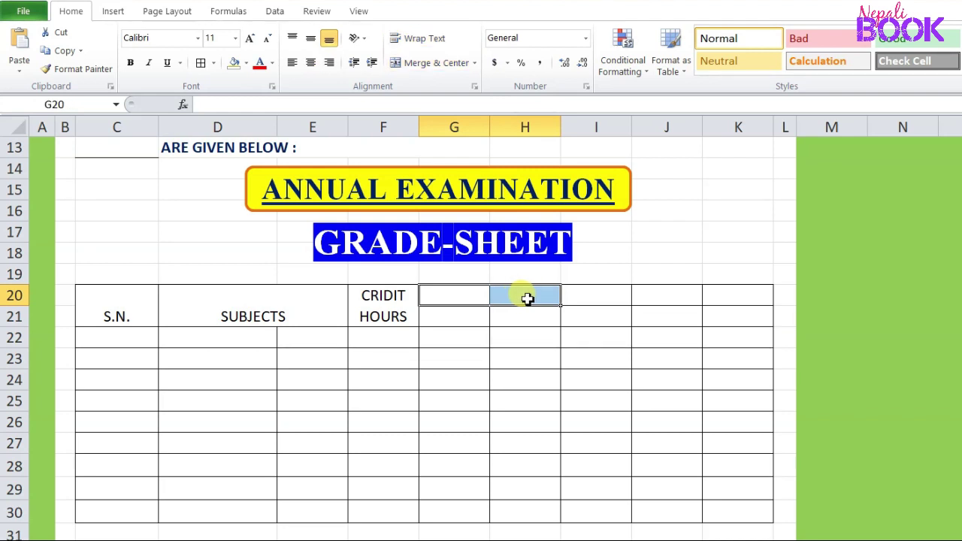
click(429, 64)
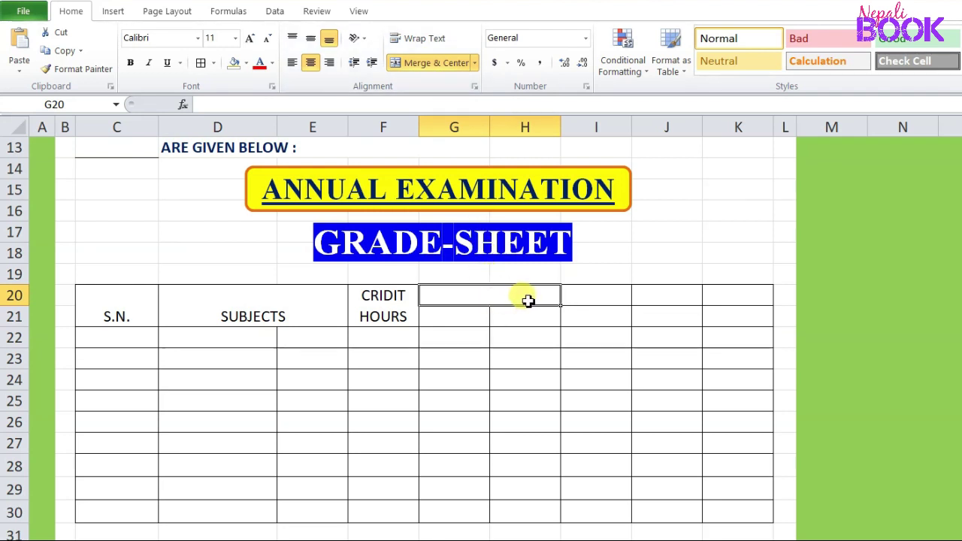
text(OBTINED GRADE)
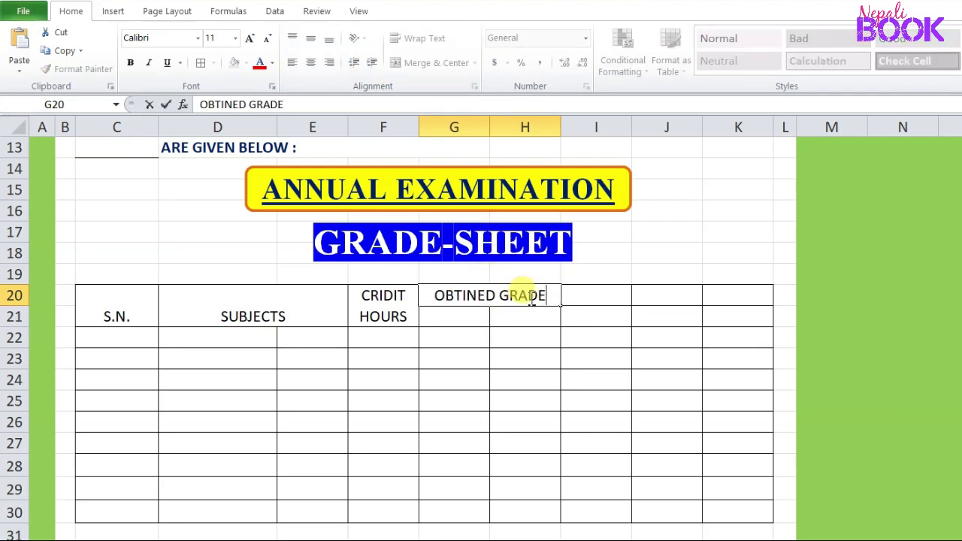
click(455, 318)
click(547, 317)
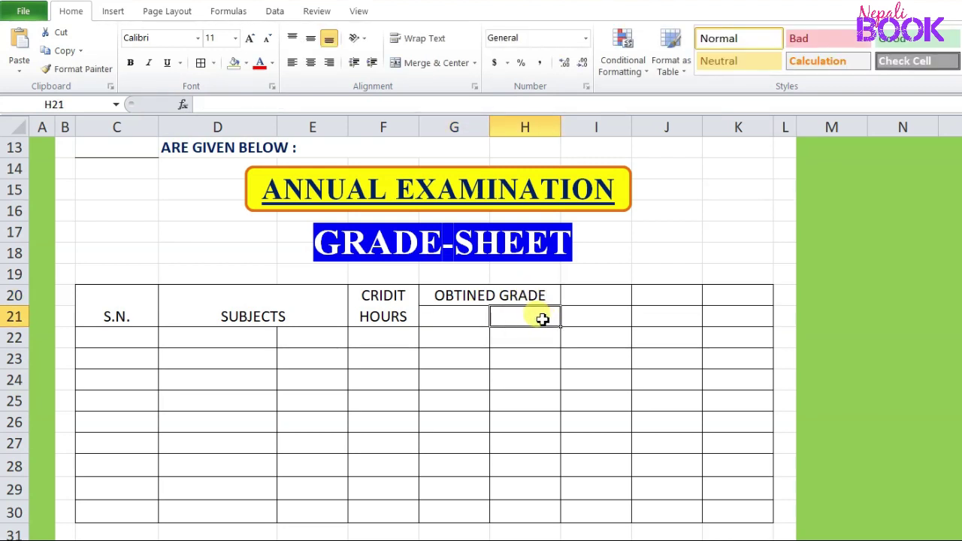
click(469, 319)
text(TH)
click(543, 322)
text(PR)
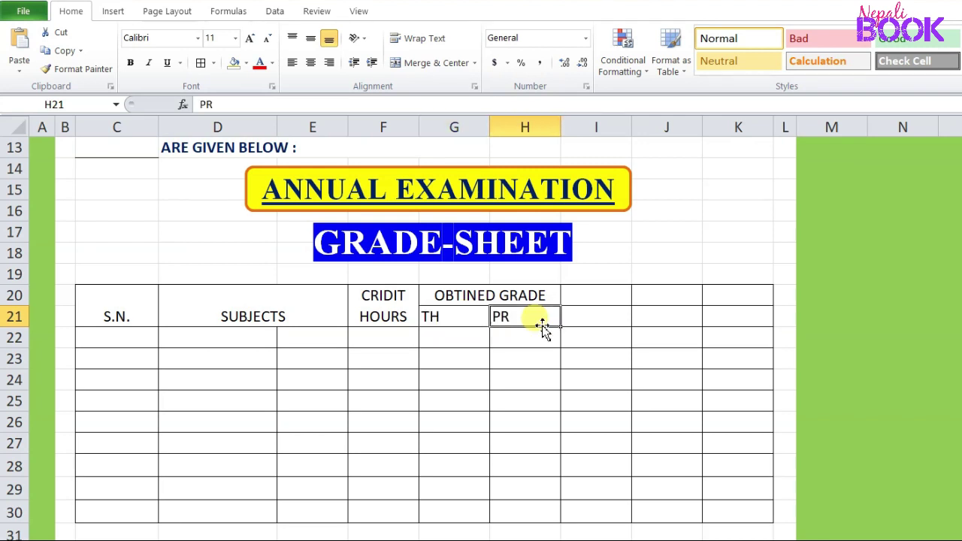
- Merge I20:I21 and add a wrapped FINAL GRADE header
drag(589, 300, 592, 313)
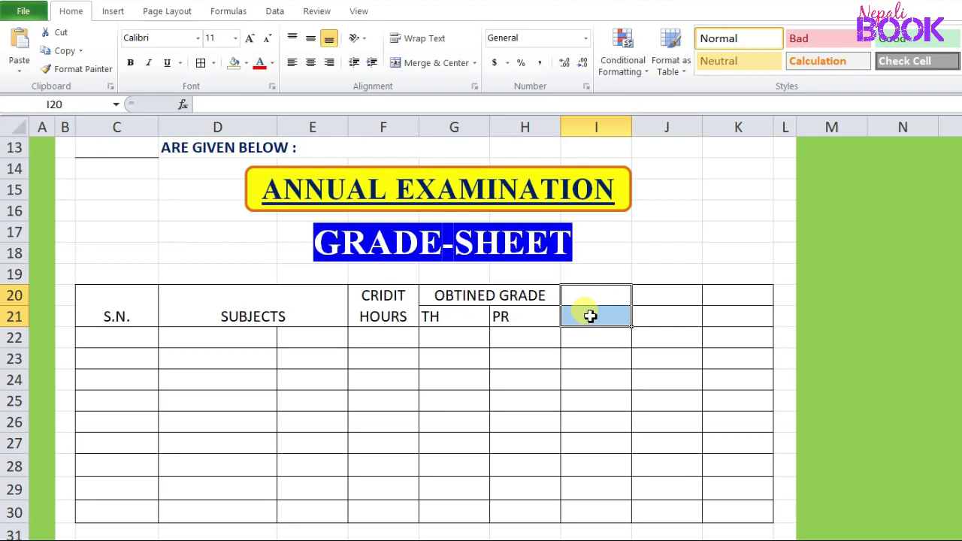
click(432, 65)
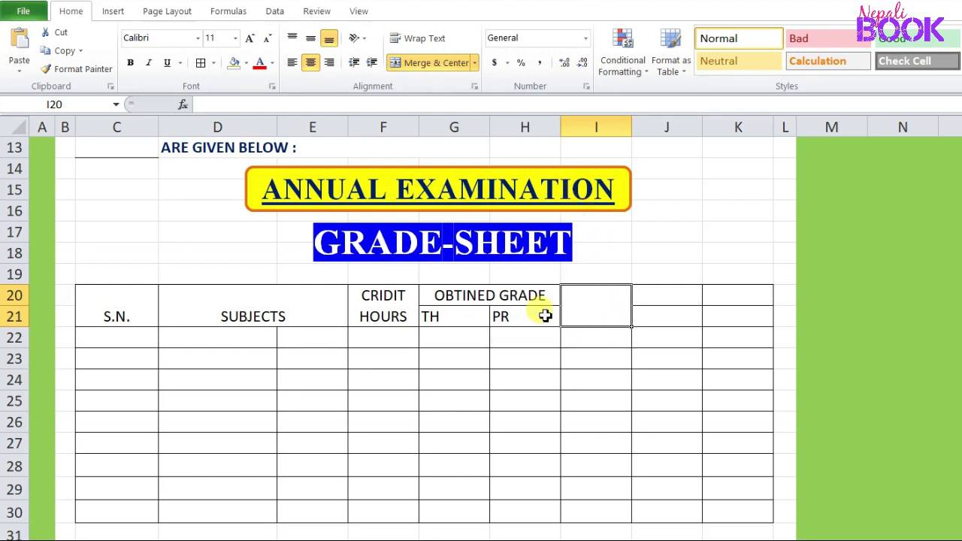
text(FINAL GRADE)
key(Return)
key(Return)
click(609, 314)
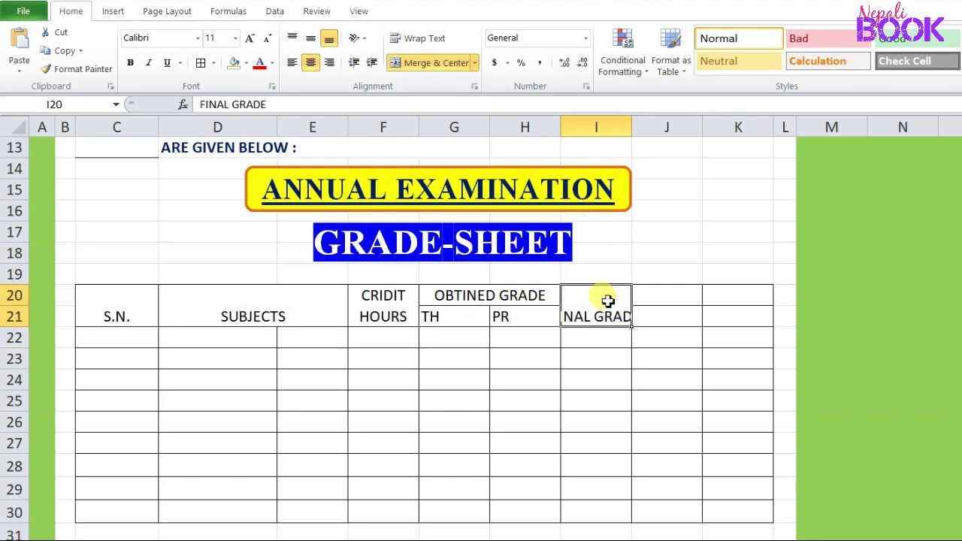
click(410, 38)
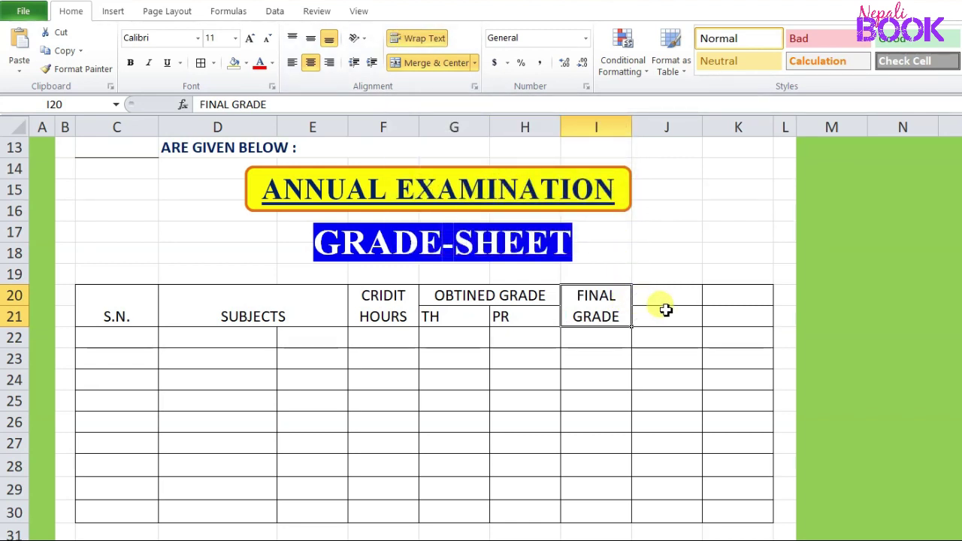
- Merge J20:J21 as a wrapped GARDE POINT header and K20:K21 as REMARKS
drag(665, 296, 673, 317)
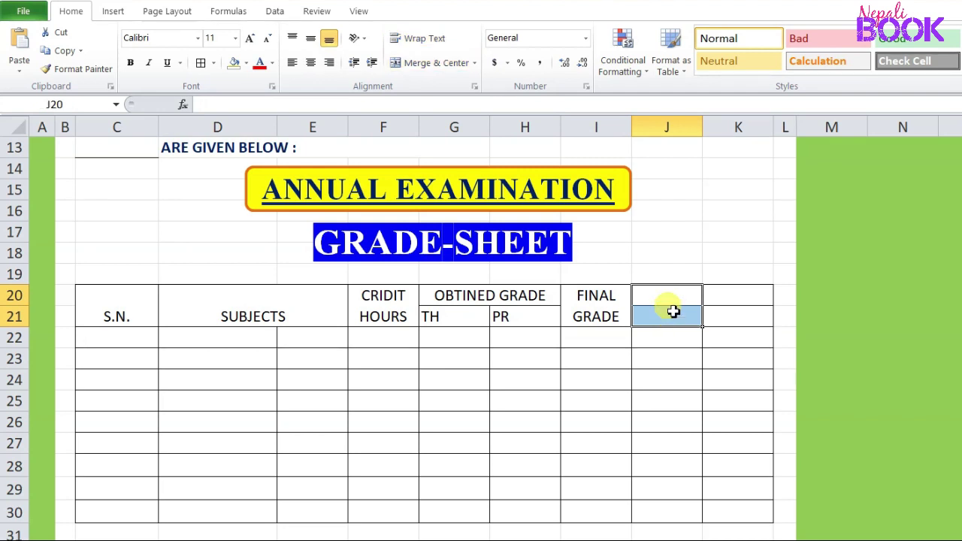
click(437, 64)
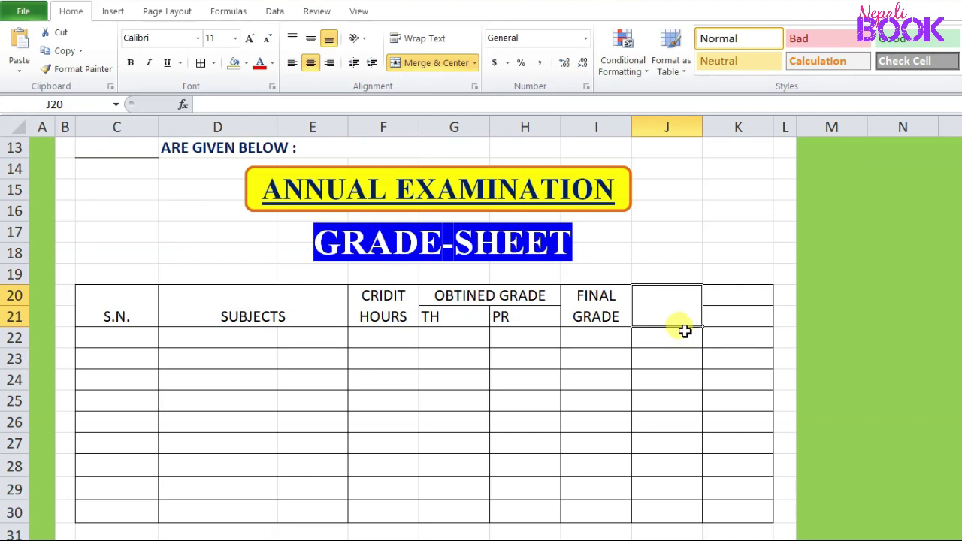
text(GARDE POINT)
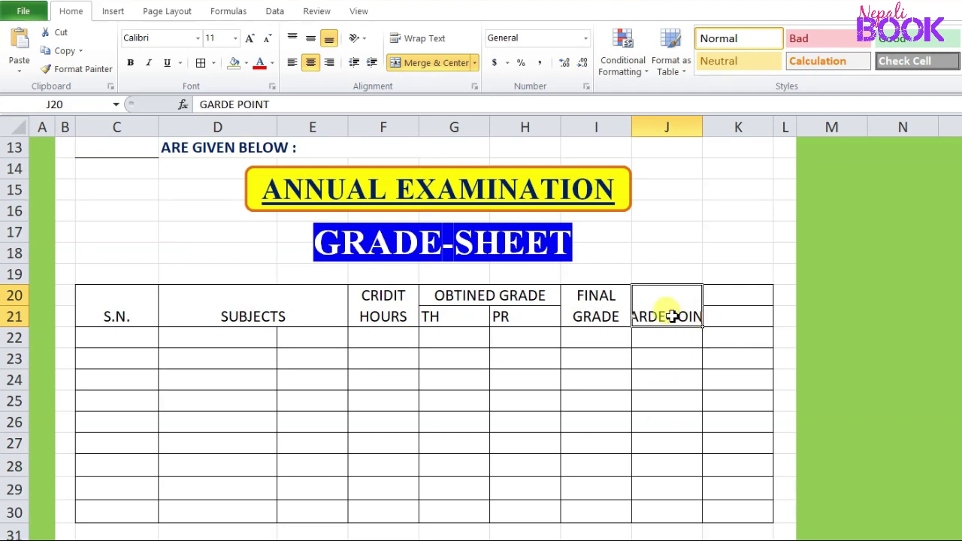
click(417, 37)
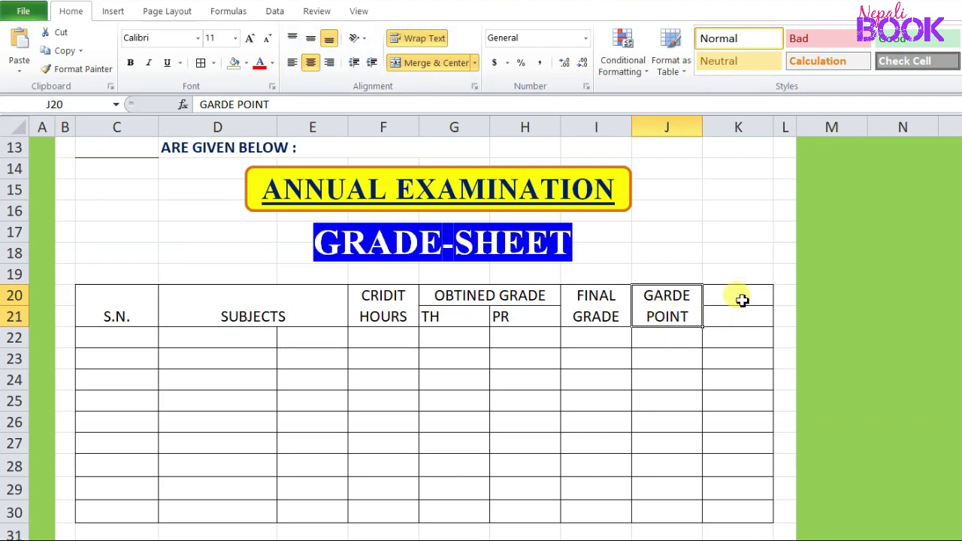
drag(738, 298, 745, 325)
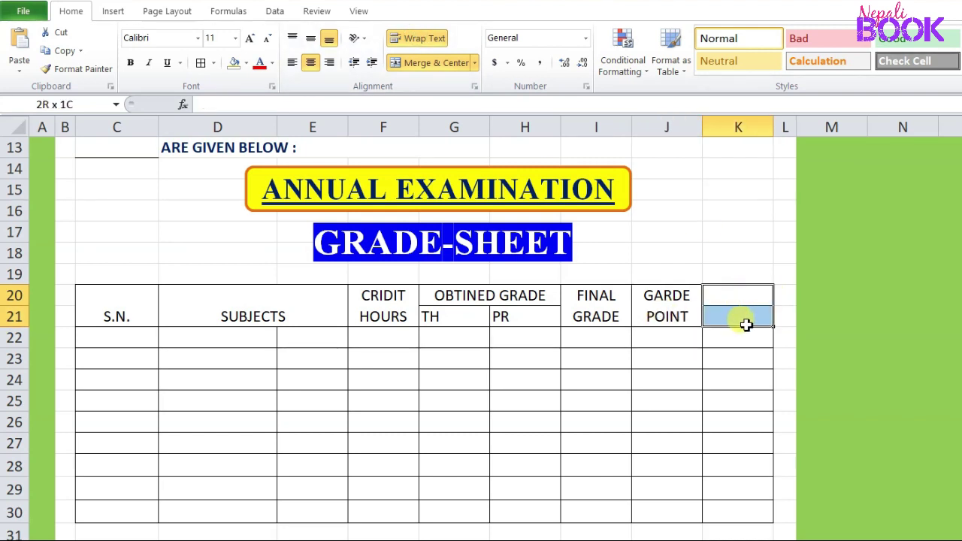
click(419, 66)
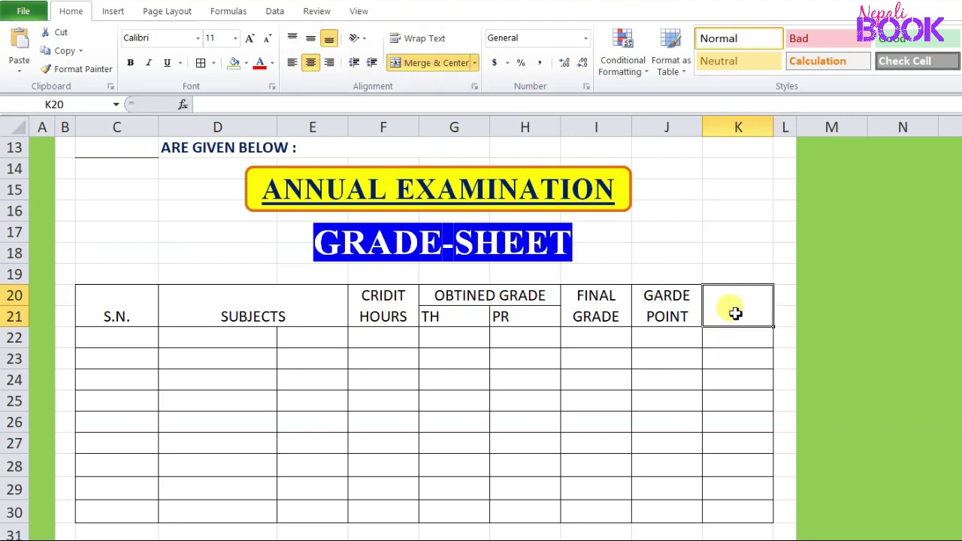
text(REMARKS)
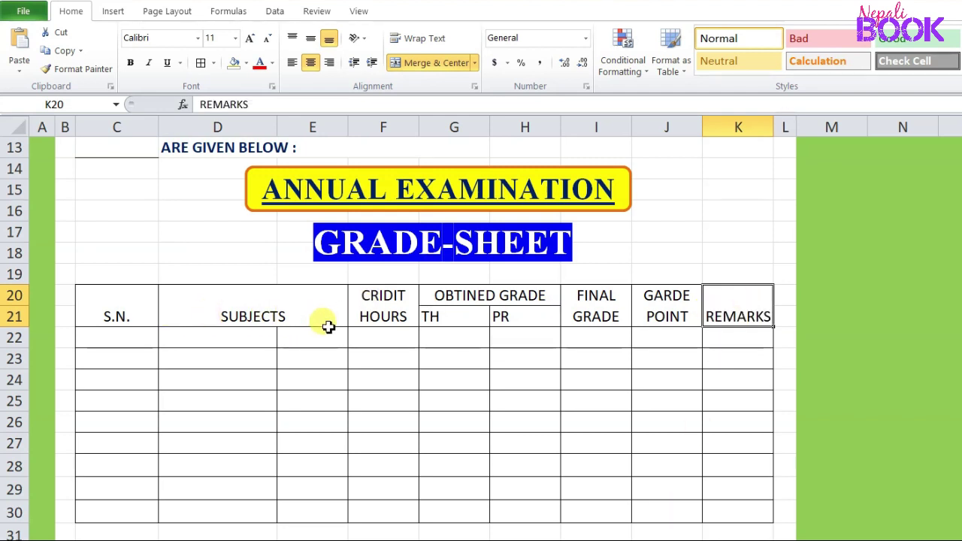
click(96, 307)
drag(140, 308, 748, 310)
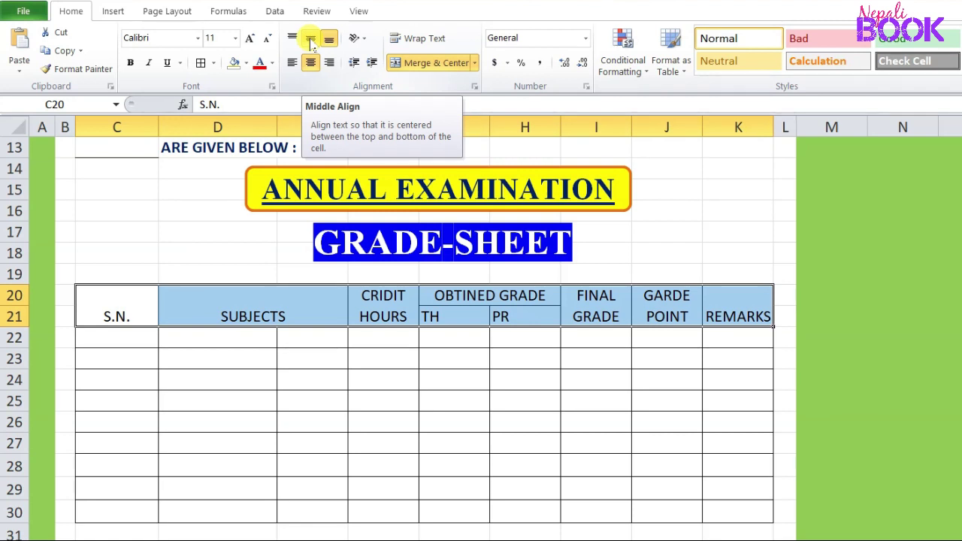
- Make the C20:K21 table headings bold and centred vertically and horizontally
click(311, 43)
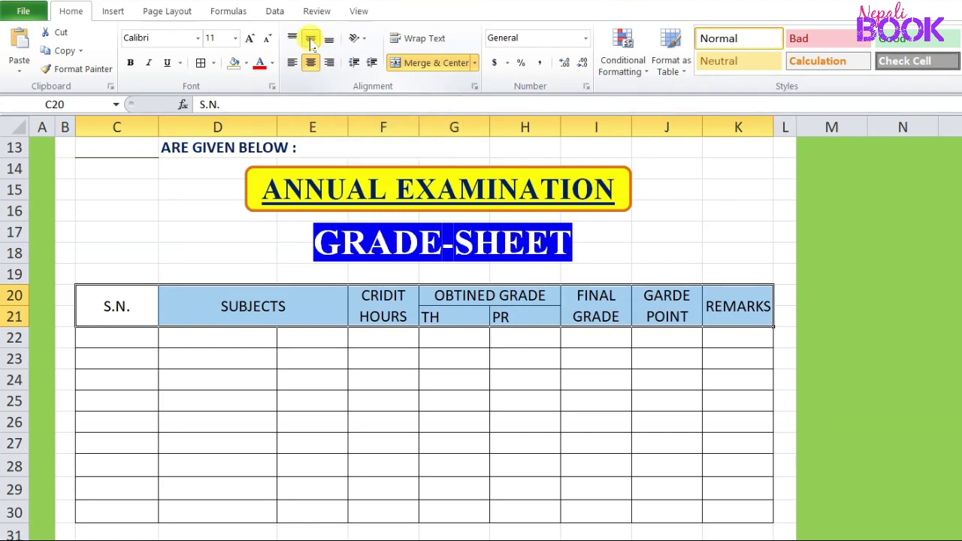
click(311, 63)
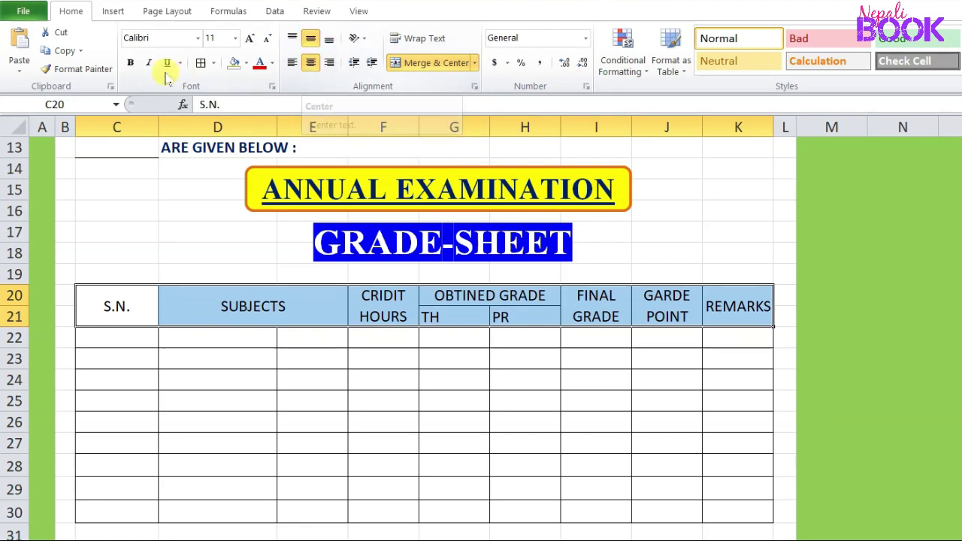
click(128, 67)
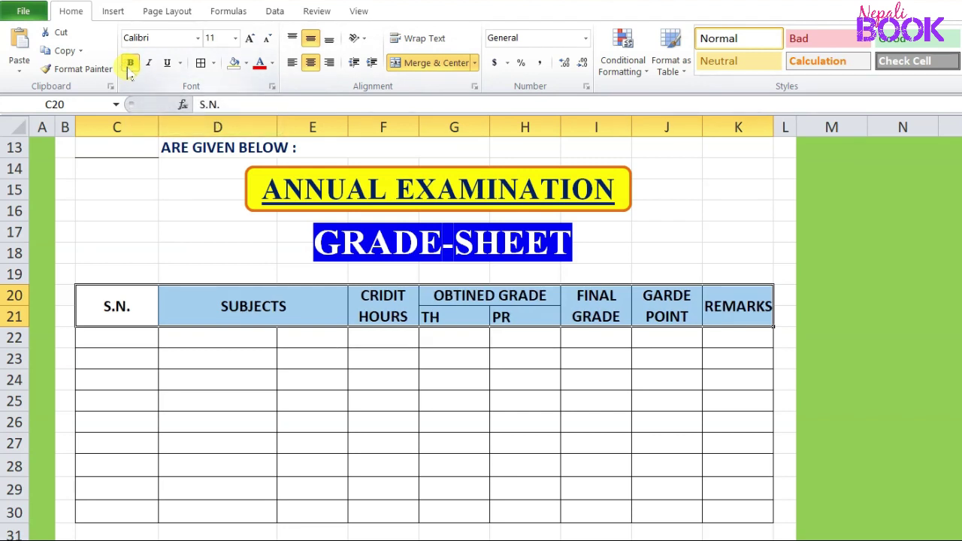
click(124, 334)
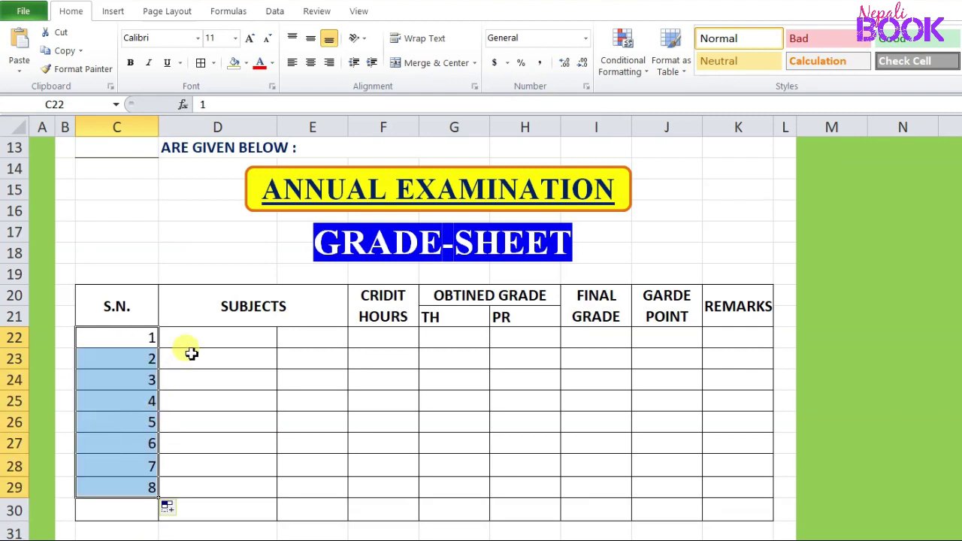
click(202, 338)
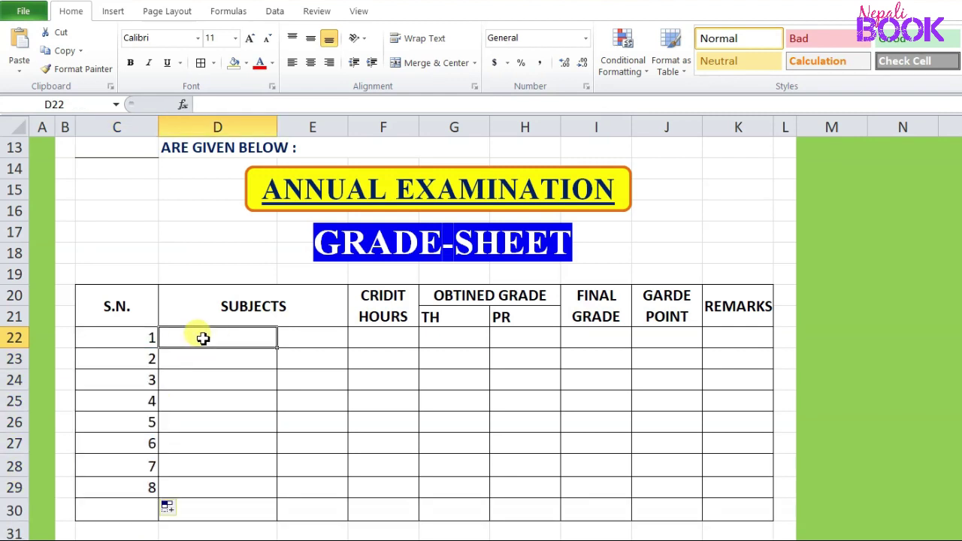
drag(199, 338, 303, 344)
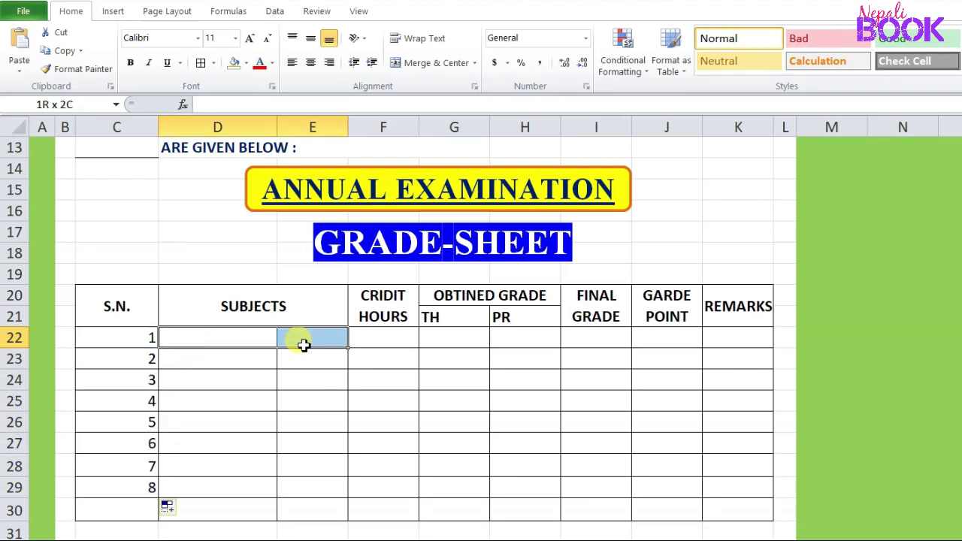
- Merge columns D and E in rows 22 through 25
click(427, 62)
drag(238, 361, 297, 360)
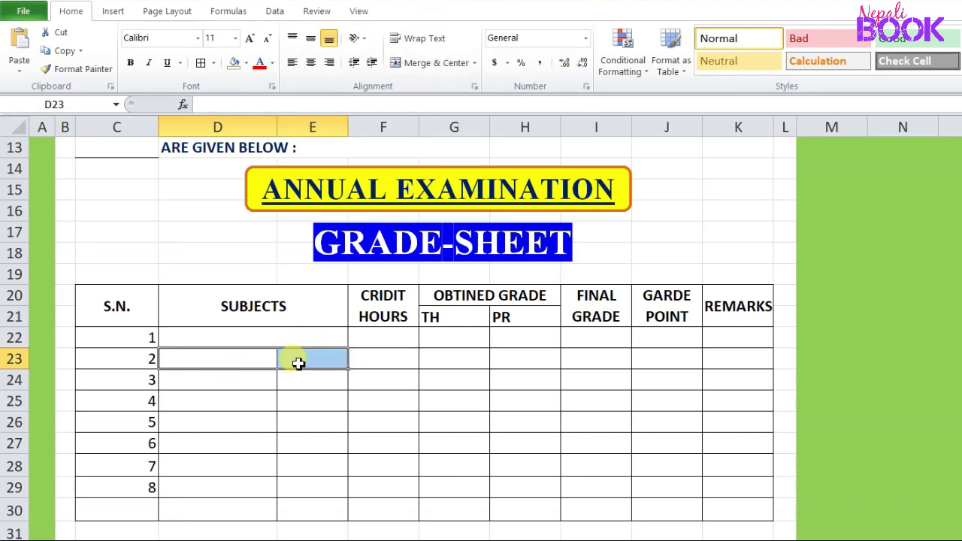
click(431, 66)
drag(215, 381, 322, 387)
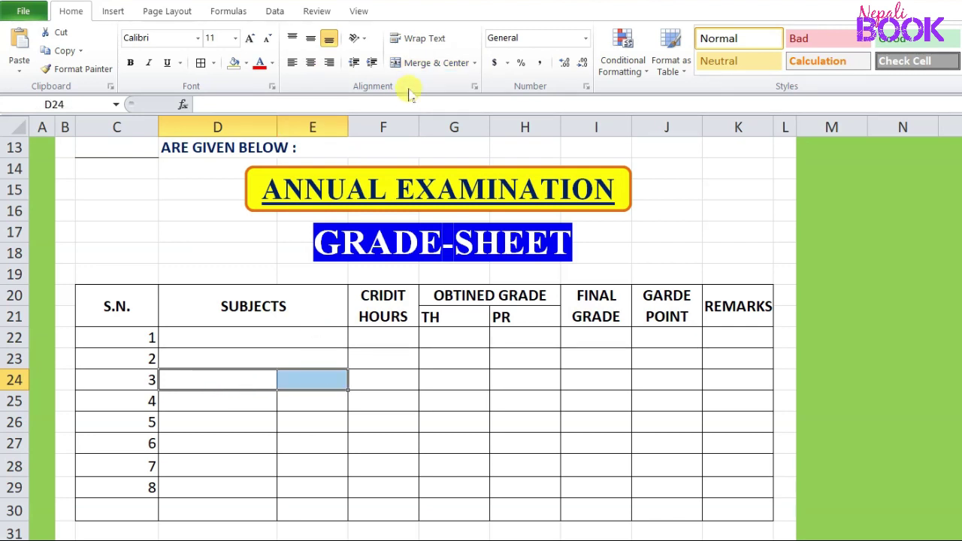
click(415, 65)
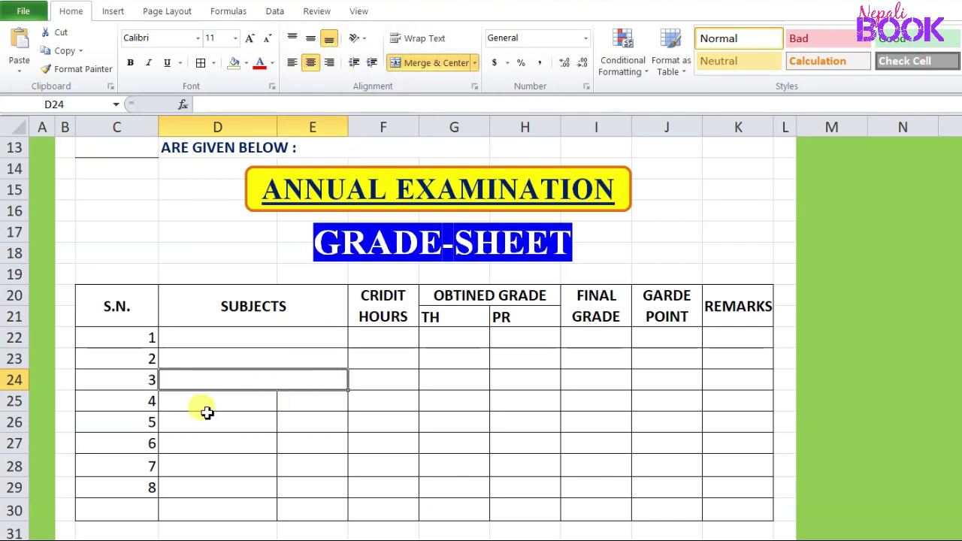
drag(205, 404, 303, 407)
click(421, 63)
- Merge columns D and E in rows 26 through 29, using F4 to repeat
drag(211, 422, 281, 421)
key(F4)
drag(218, 443, 301, 443)
click(432, 64)
drag(218, 465, 300, 466)
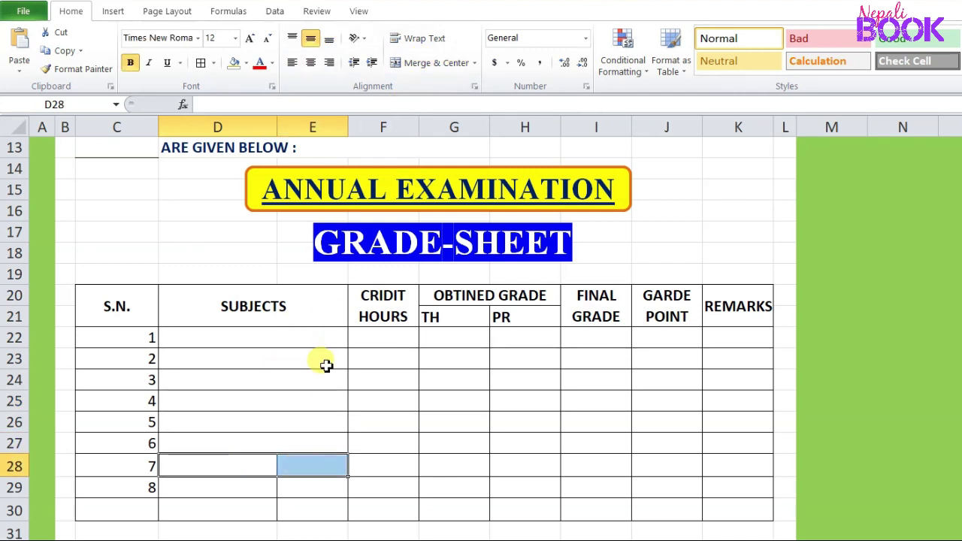
click(432, 64)
drag(230, 489, 315, 488)
click(432, 64)
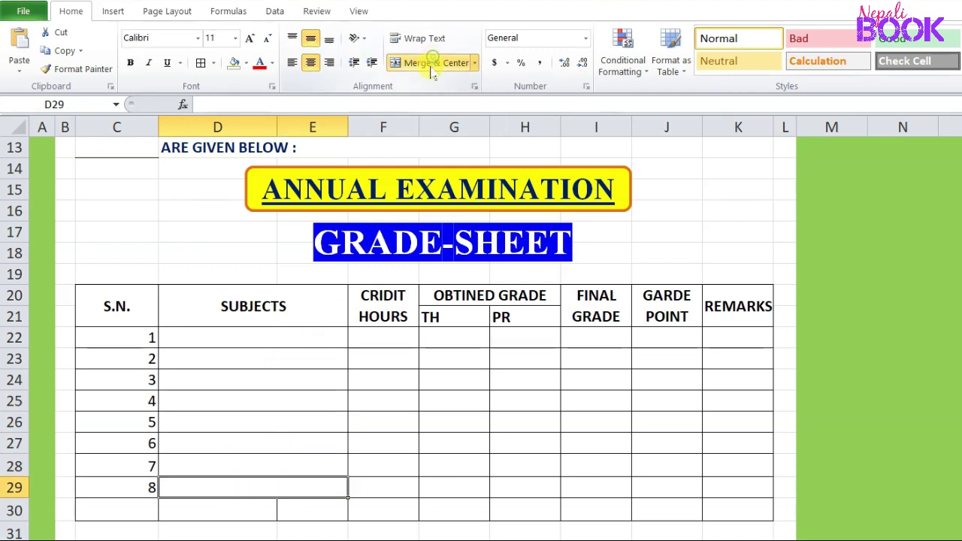
click(288, 338)
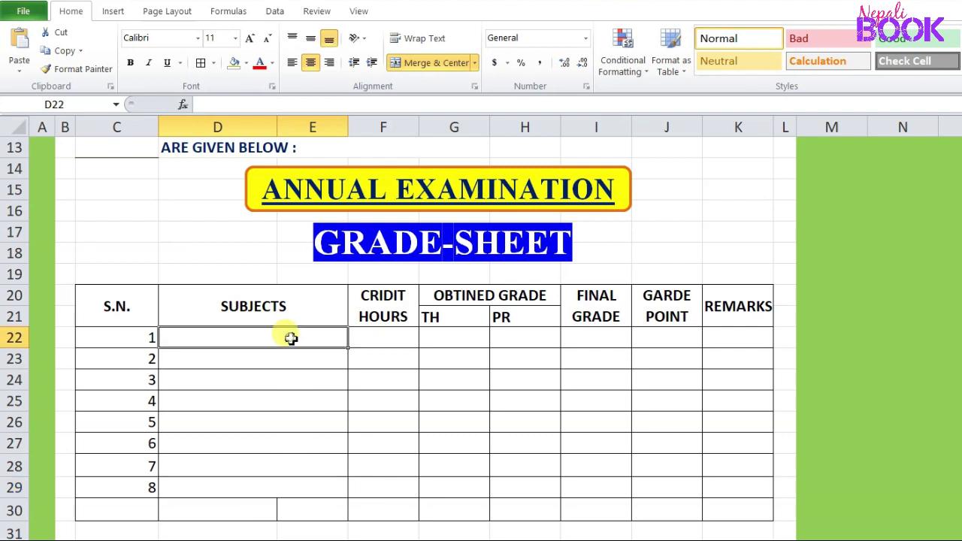
drag(200, 338, 242, 488)
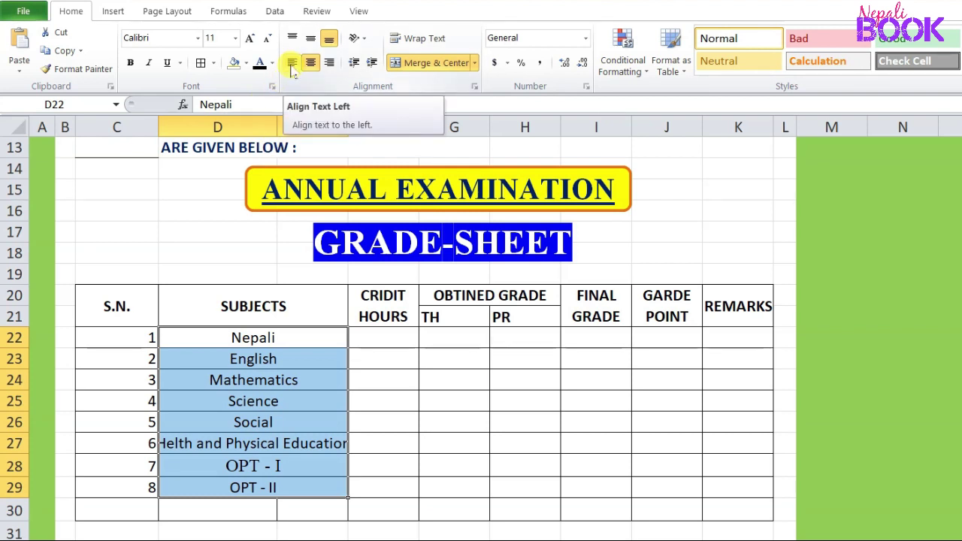
- Left-align the subjects, centre serial numbers C22:C29, bold C22:E29, and heighten row 27
click(291, 65)
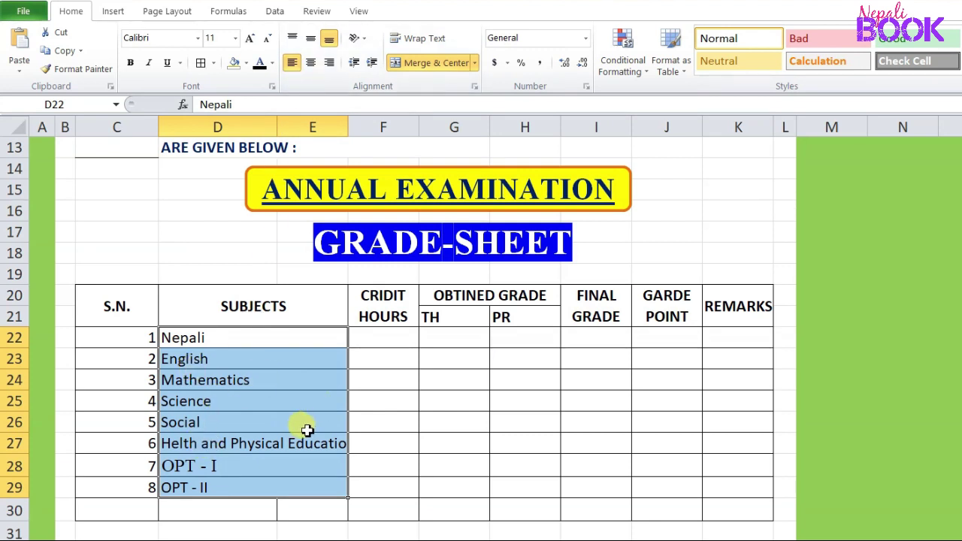
drag(120, 337, 127, 489)
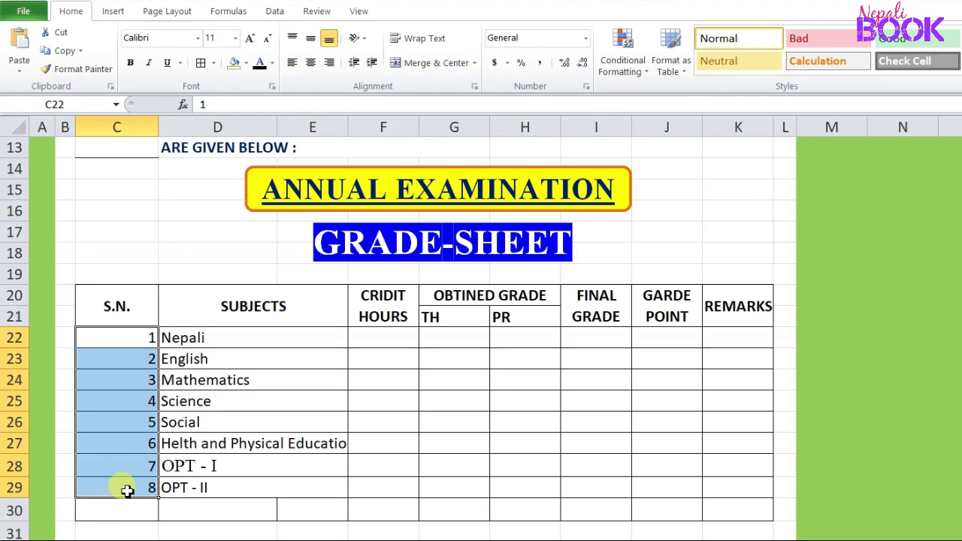
click(312, 65)
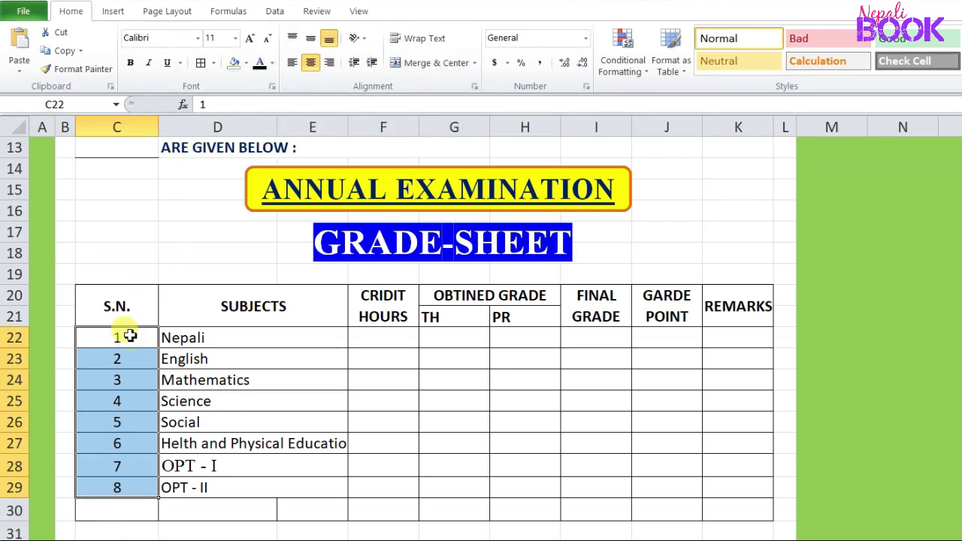
drag(114, 336, 301, 487)
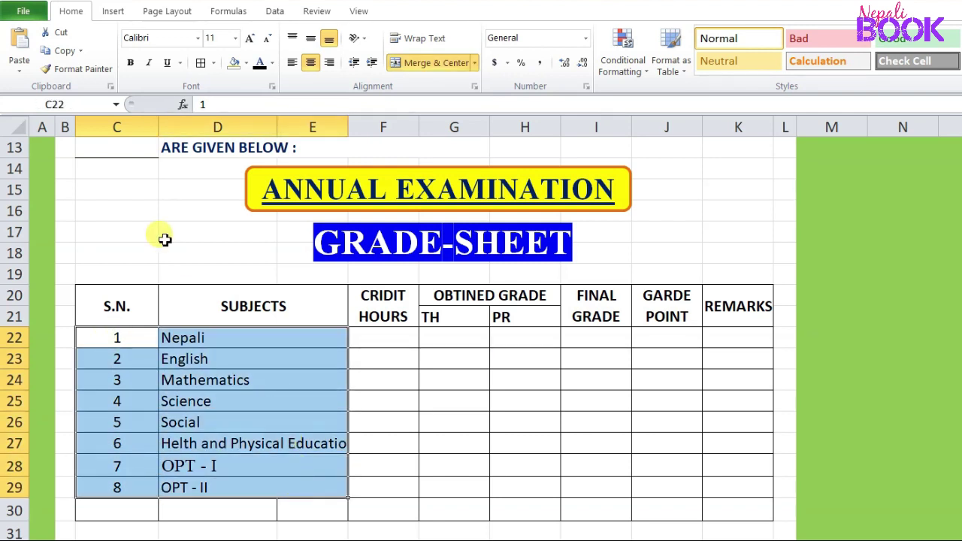
click(130, 62)
click(207, 444)
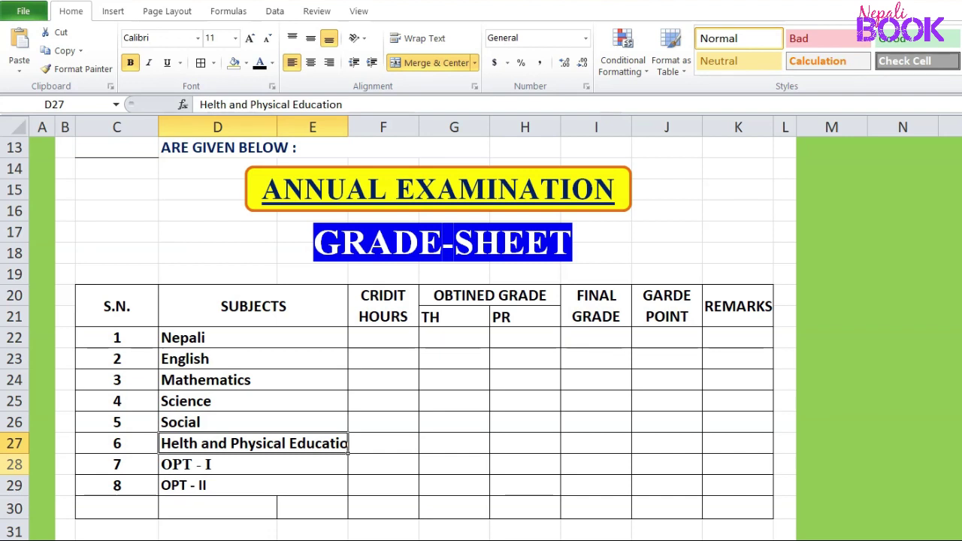
drag(24, 453, 24, 464)
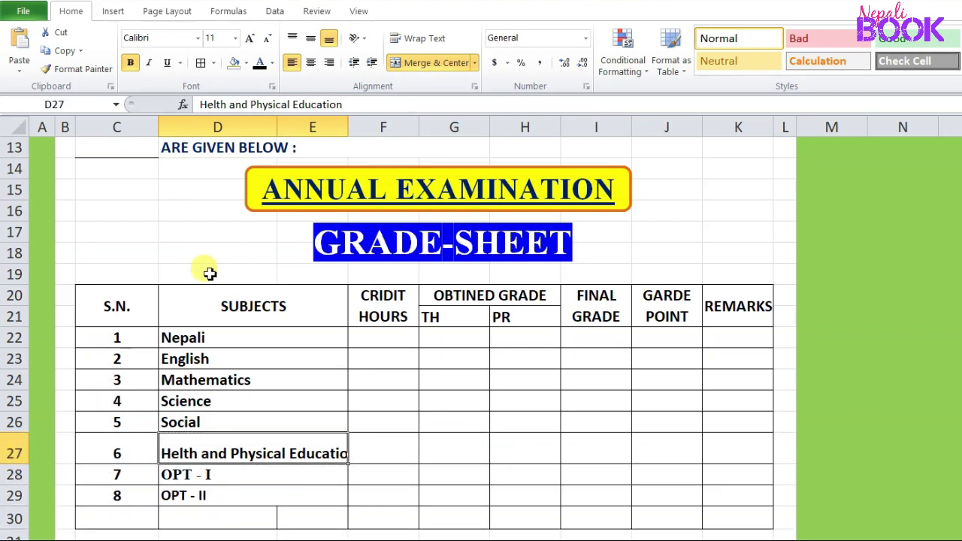
- Wrap 'Helth and Physical Education' onto two lines, shorten row 27 slightly, and middle-align it
click(410, 38)
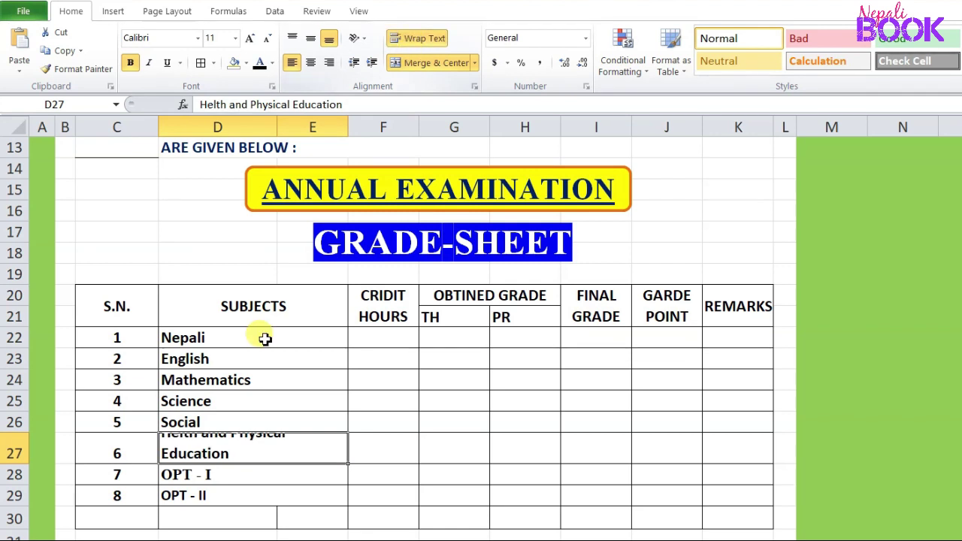
drag(27, 467, 27, 481)
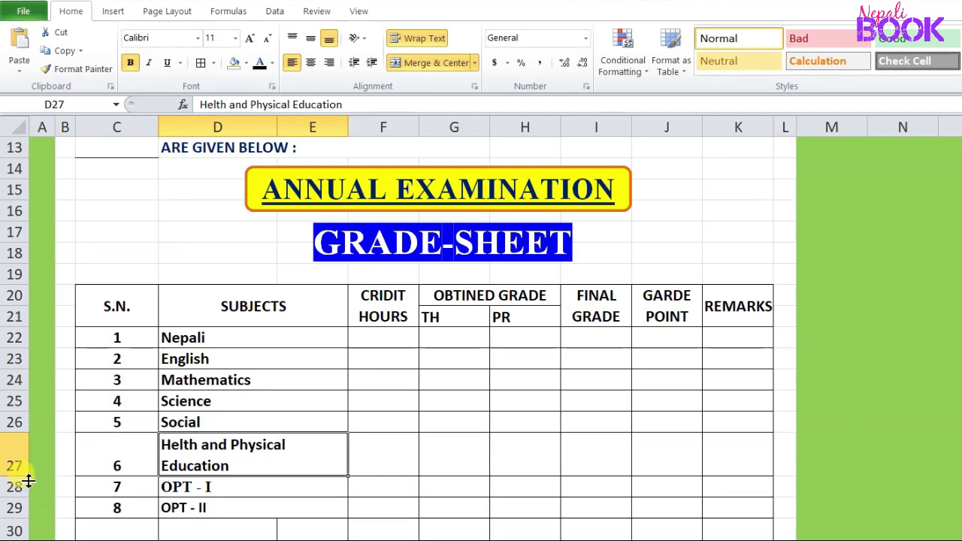
drag(28, 481, 27, 479)
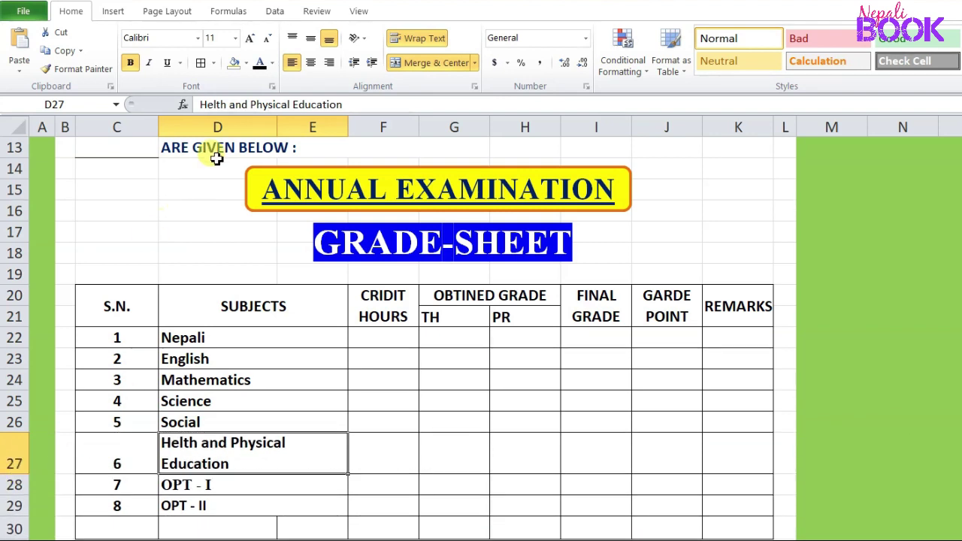
click(311, 38)
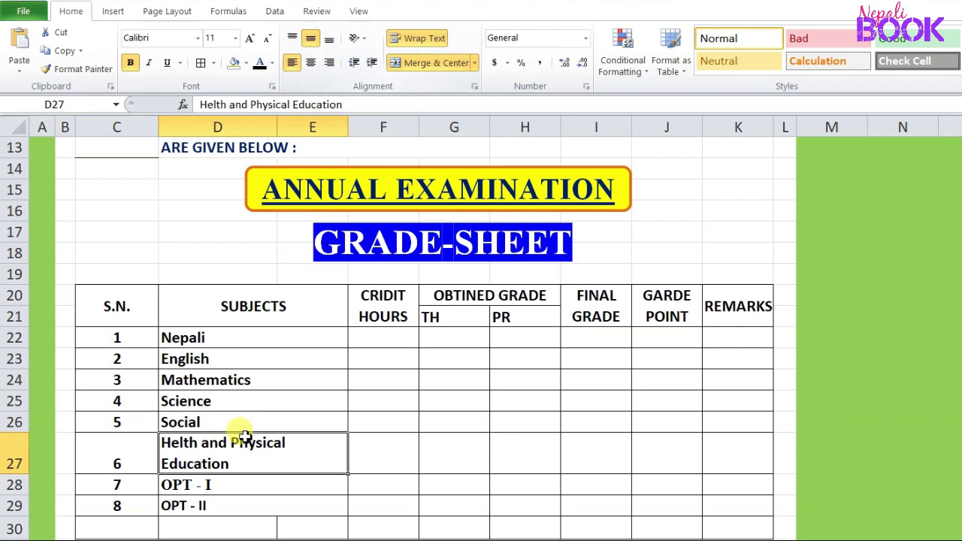
click(278, 488)
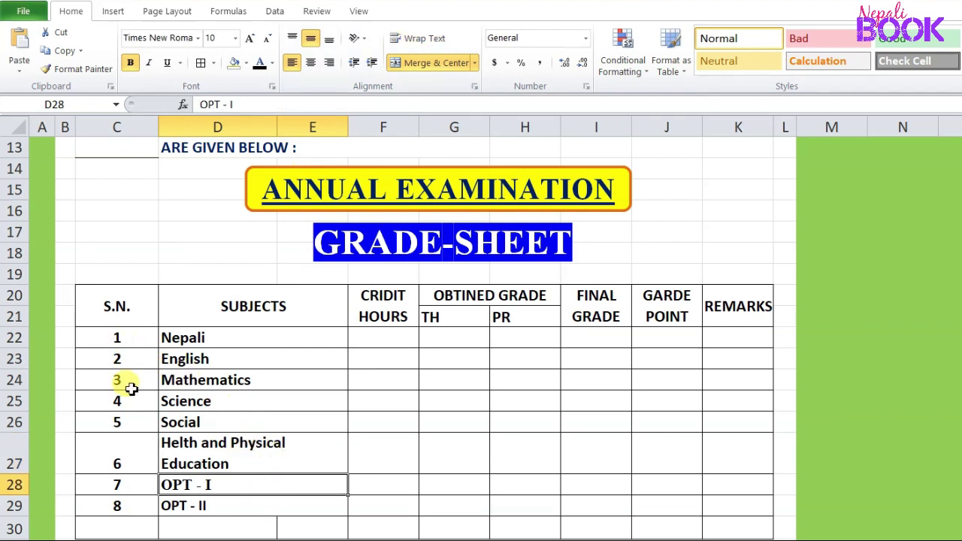
- Merge cells C30 through I30 into one cell for the GPA label
drag(109, 339, 123, 505)
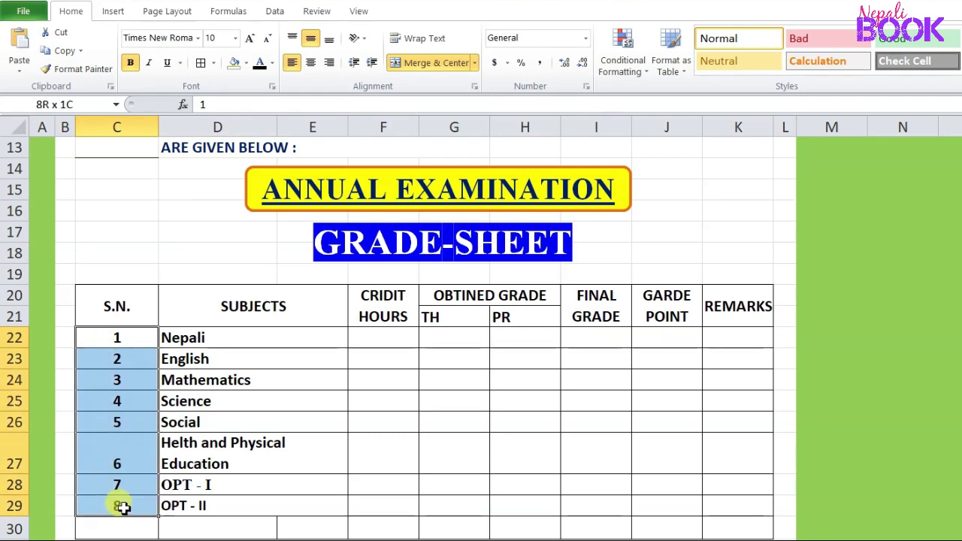
click(226, 401)
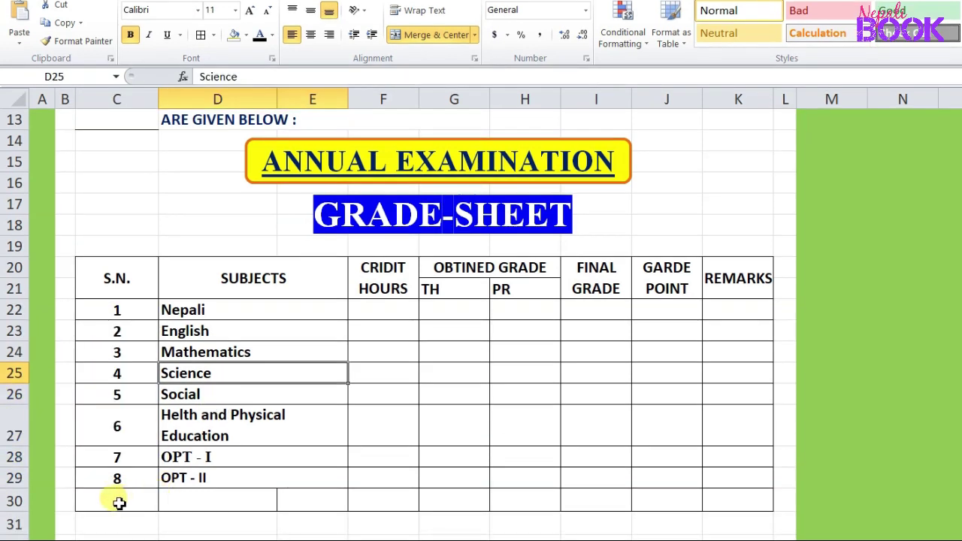
drag(119, 503, 308, 501)
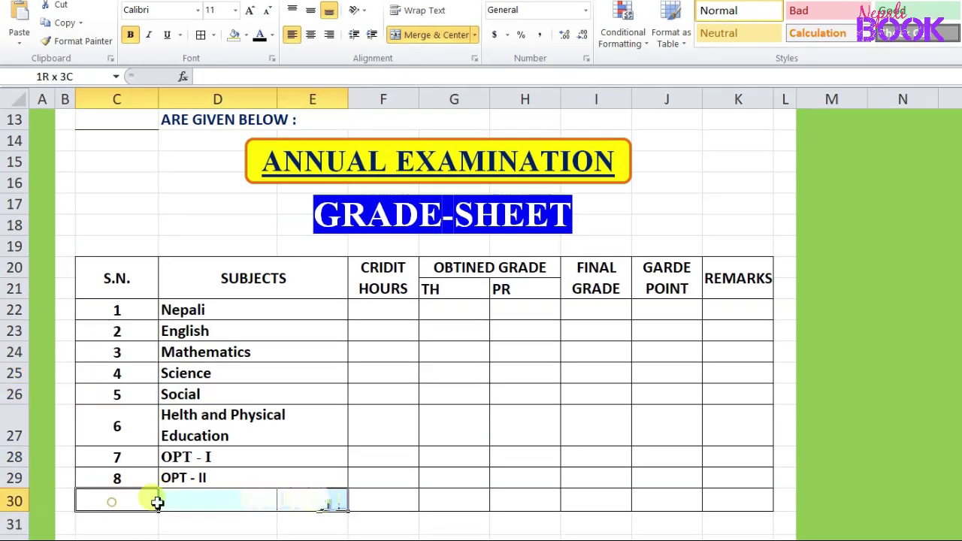
drag(156, 501, 609, 501)
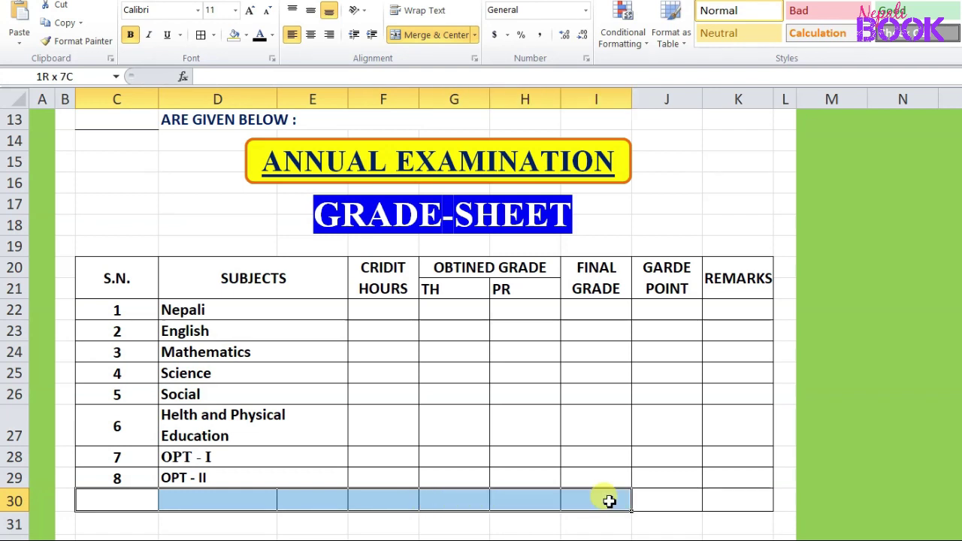
drag(609, 501, 609, 501)
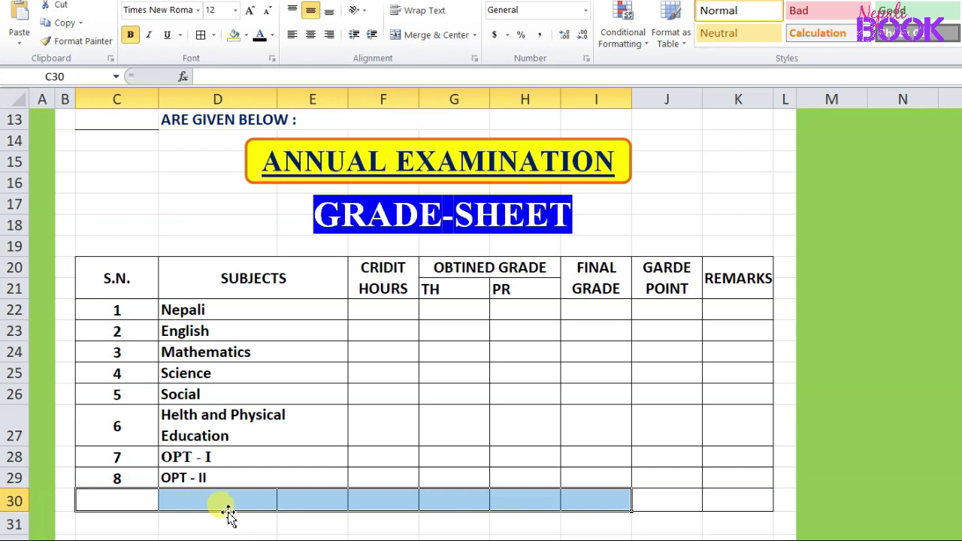
click(443, 35)
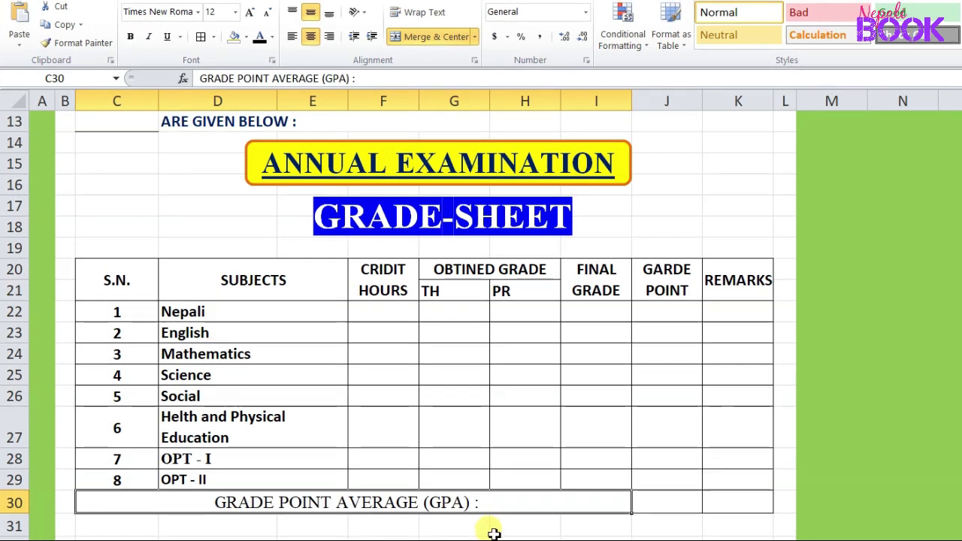
- Make the 'GRADE POINT AVERAGE (GPA) :' label dark blue, bold and right-aligned
click(271, 37)
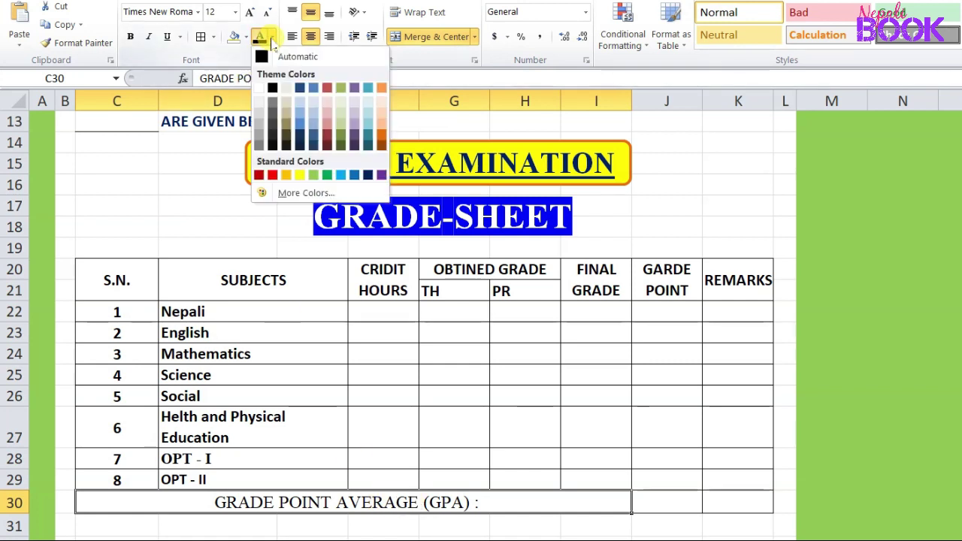
click(366, 177)
click(130, 36)
click(382, 533)
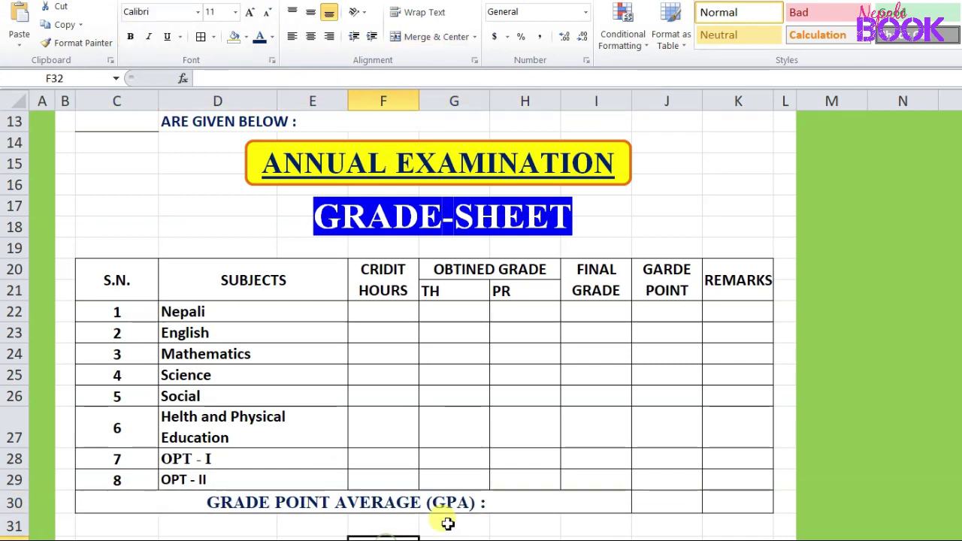
click(416, 501)
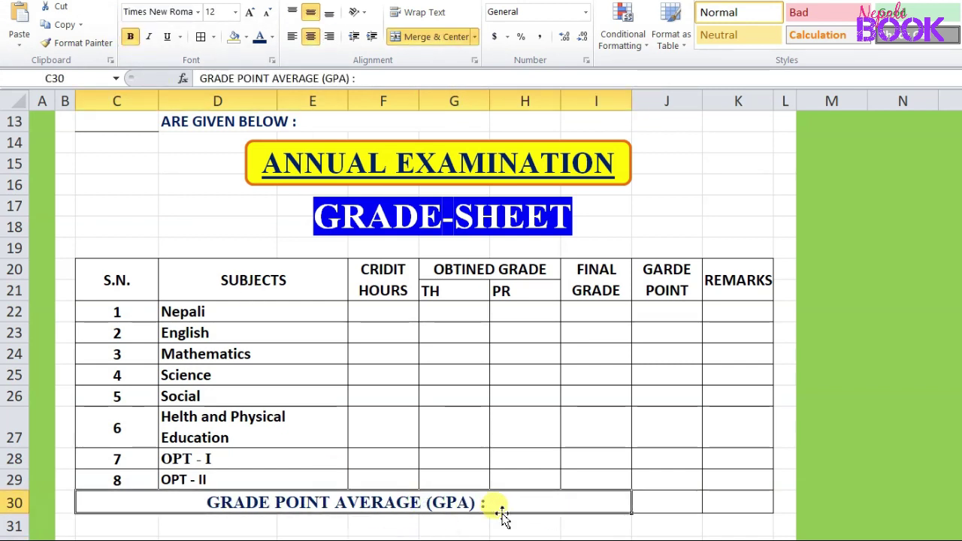
click(328, 38)
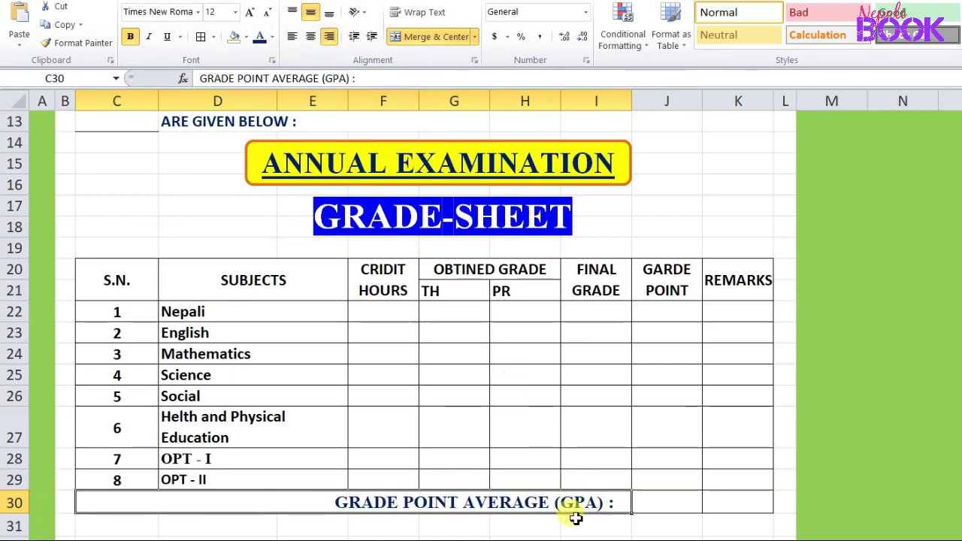
click(650, 504)
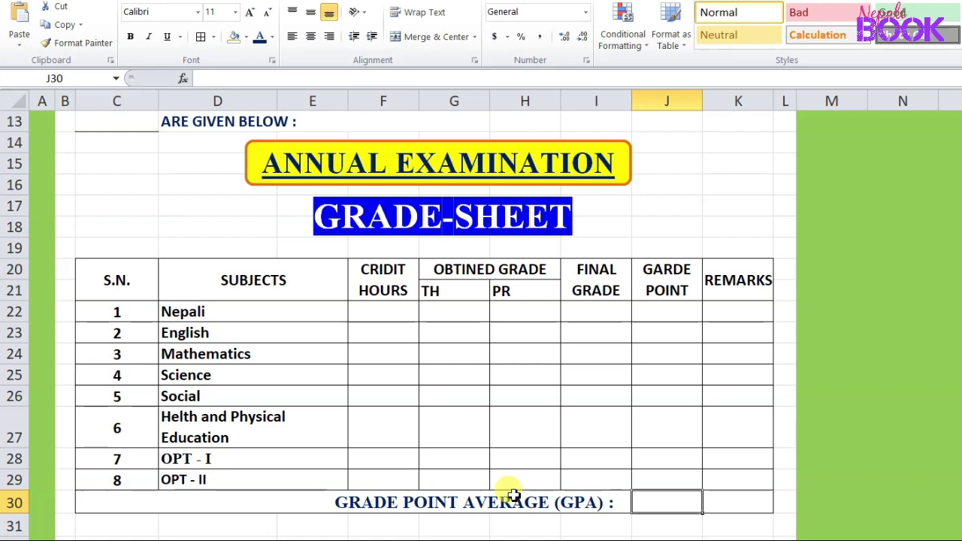
- Enter the numbered notes on credit hours and grade codes in C33:C37
scroll(510, 518, down, 3)
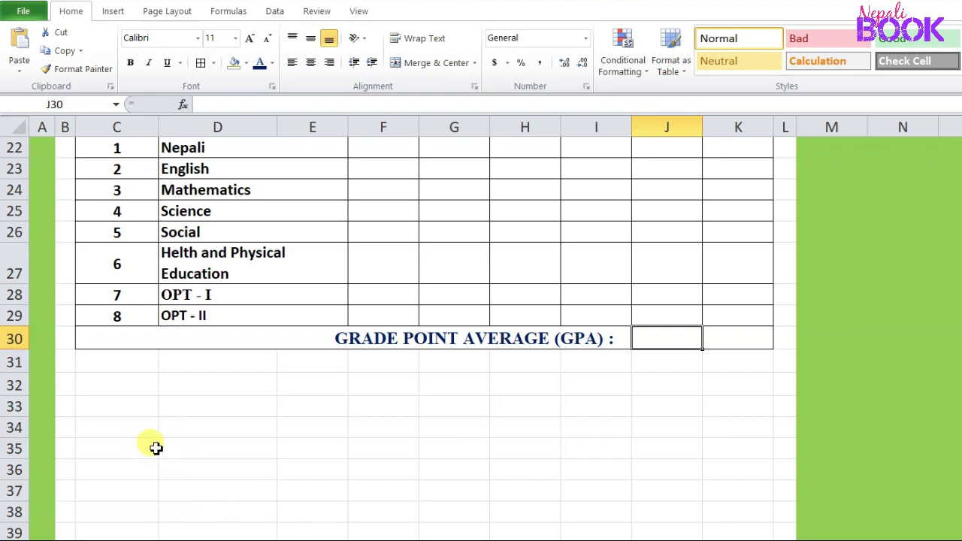
click(113, 11)
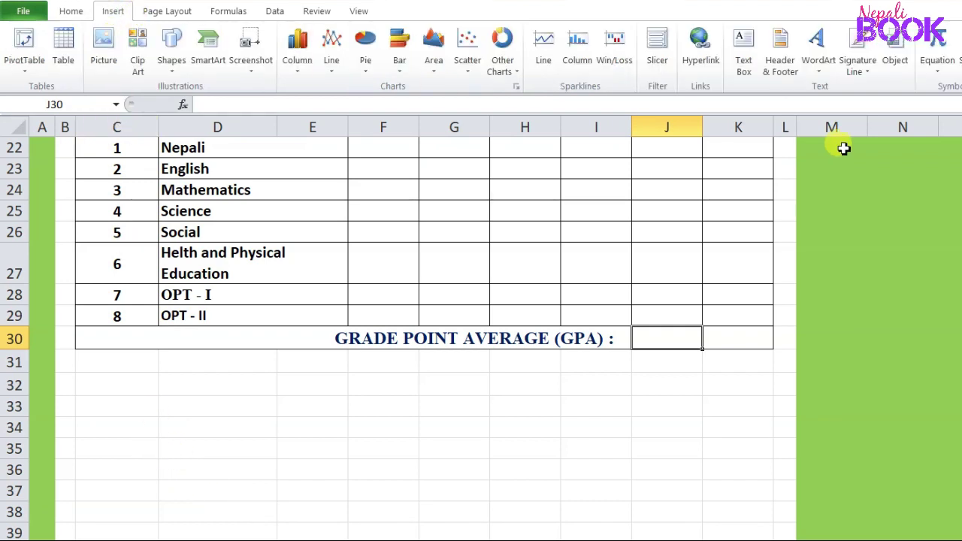
click(749, 59)
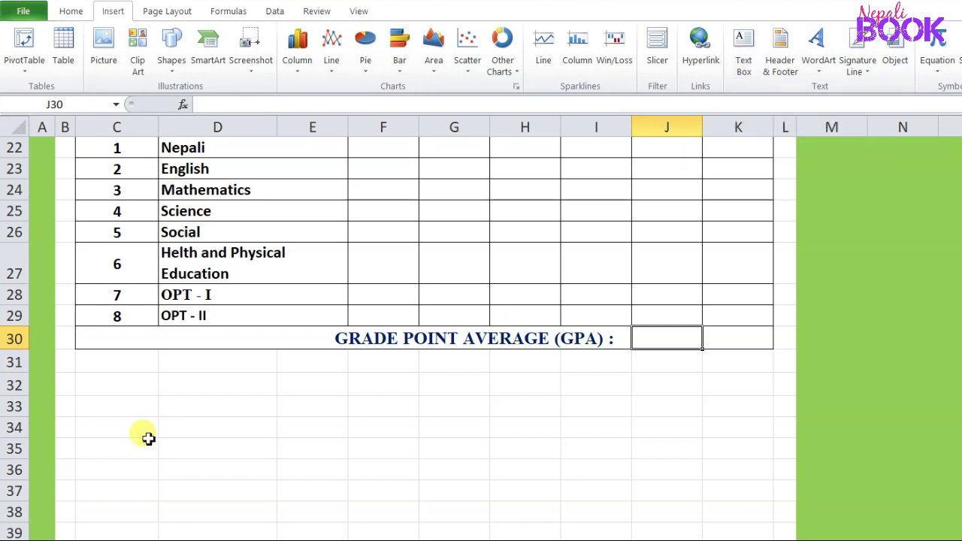
click(114, 426)
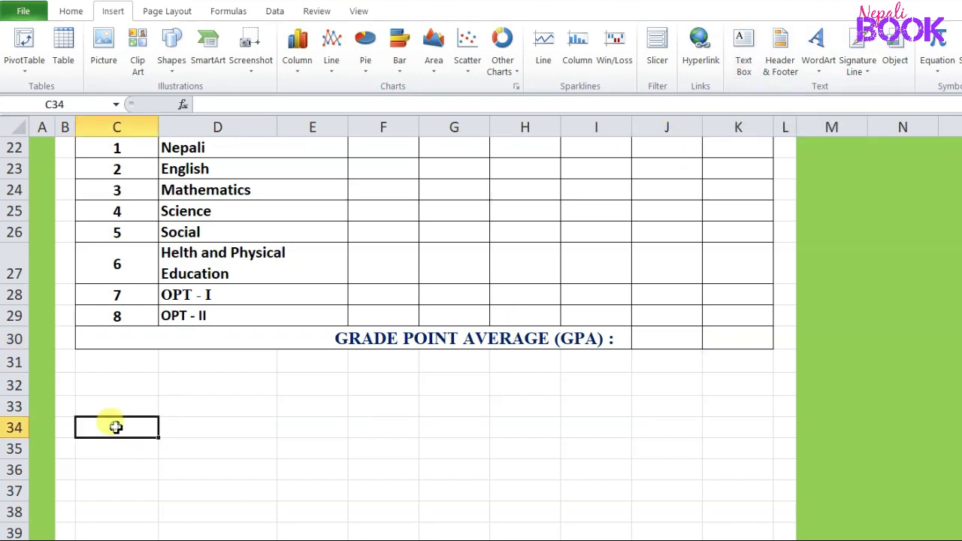
click(116, 406)
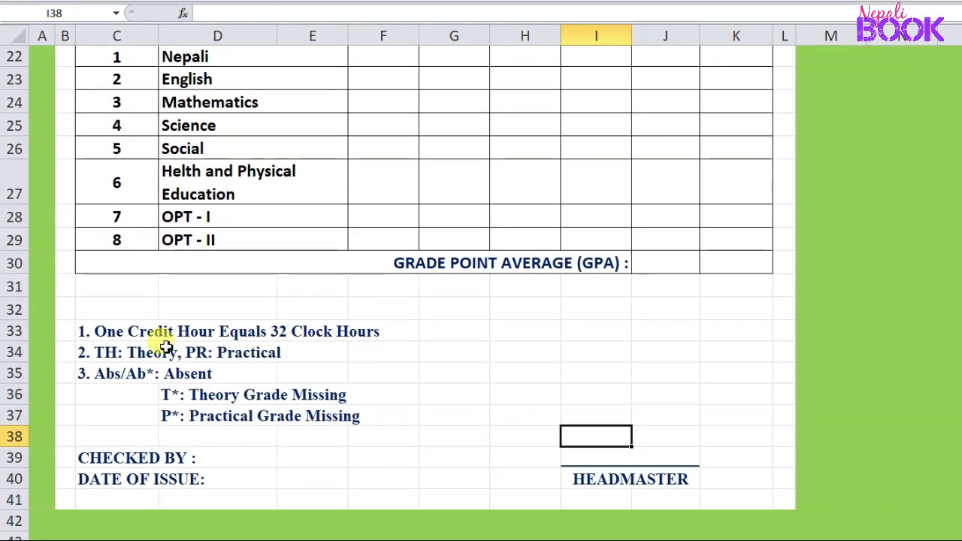
drag(65, 308, 378, 455)
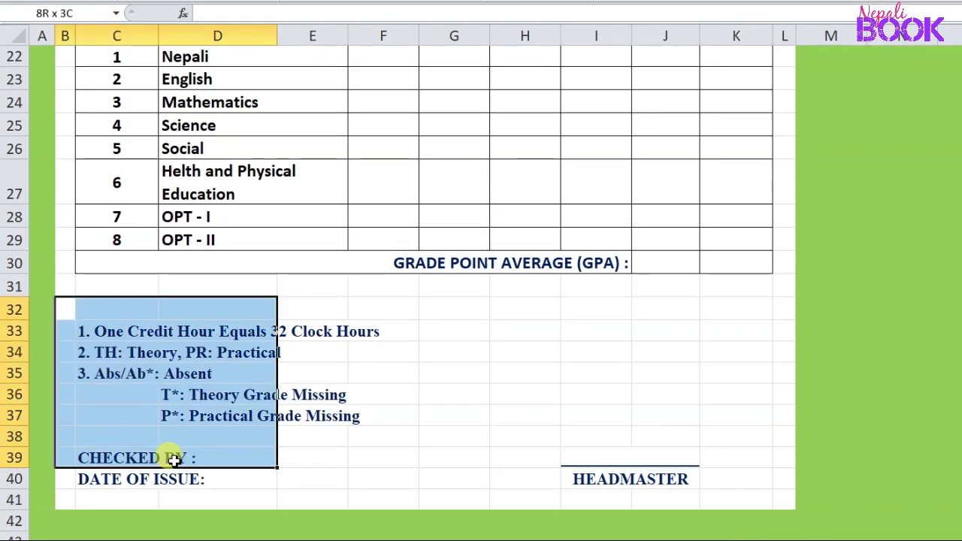
drag(378, 454, 385, 433)
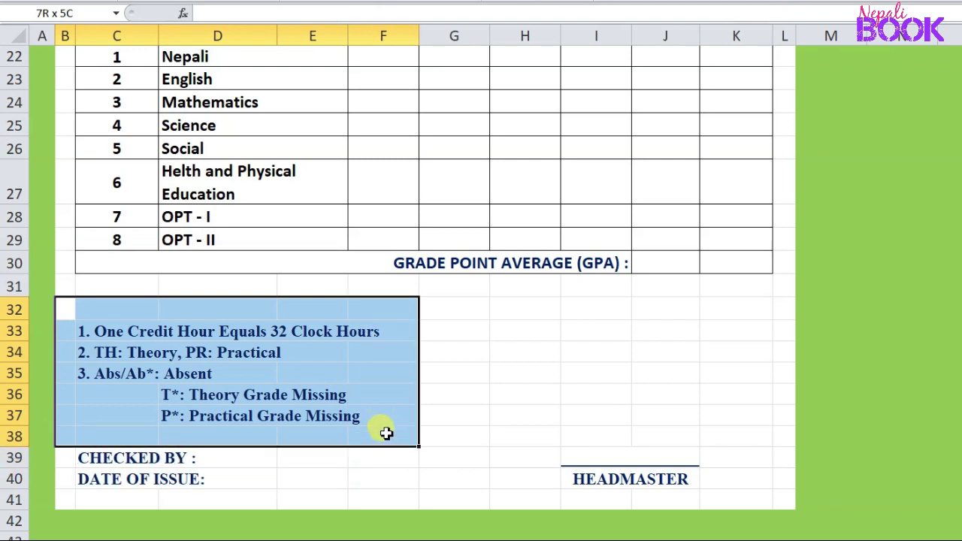
click(369, 374)
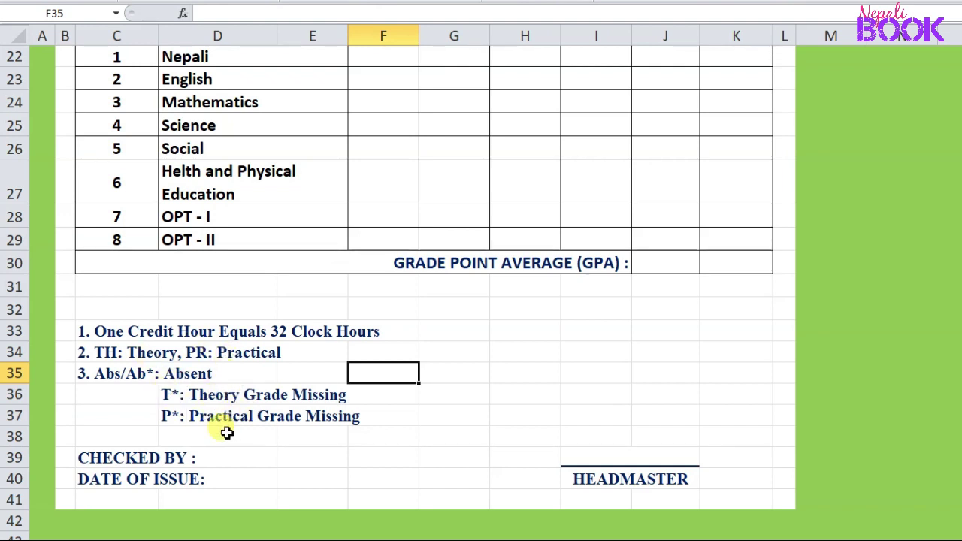
- Add CHECKED BY and DATE OF ISSUE labels plus a top-bordered HEADMASTER line in I40
click(143, 455)
click(120, 488)
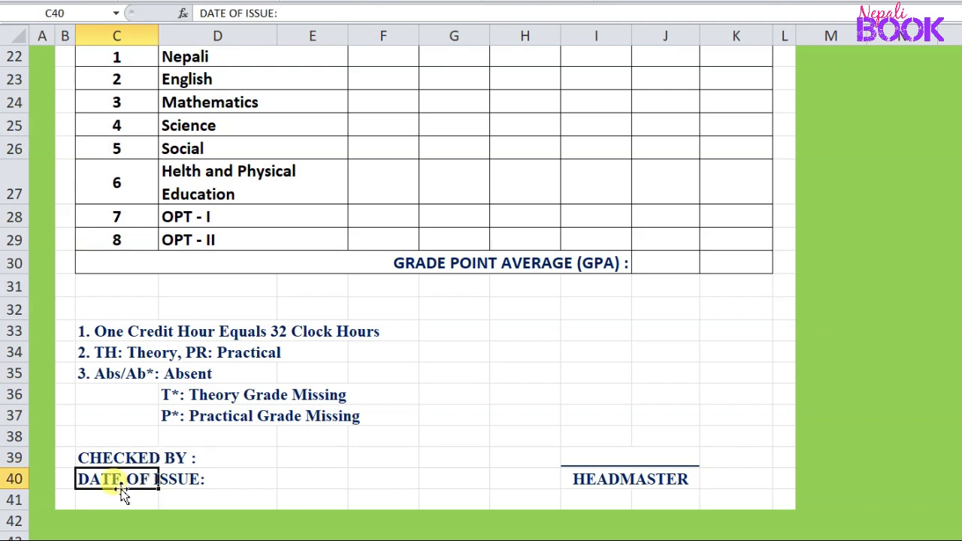
click(625, 479)
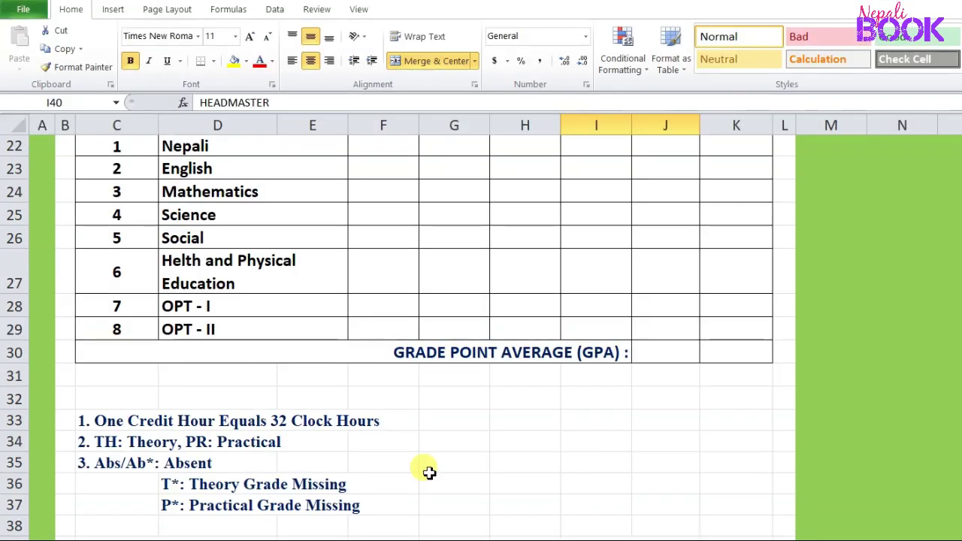
- Turn off worksheet gridlines in View and return to the top of the grade sheet
click(358, 10)
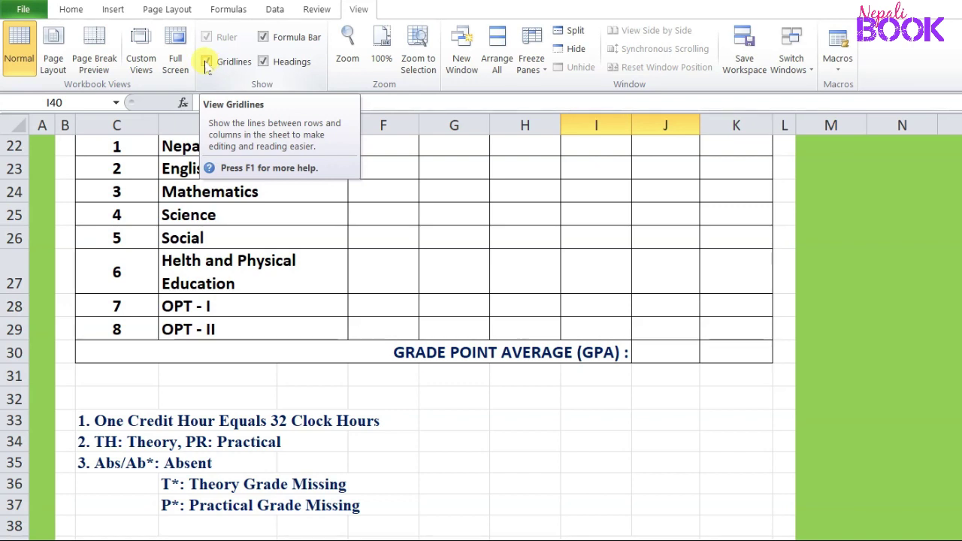
click(207, 63)
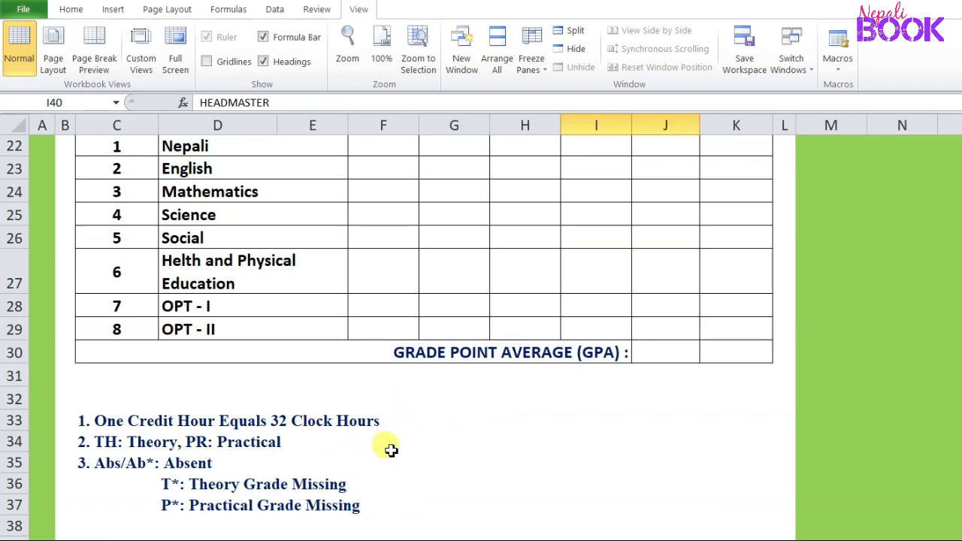
scroll(423, 313, up, 4)
scroll(423, 313, up, 1)
scroll(434, 314, up, 3)
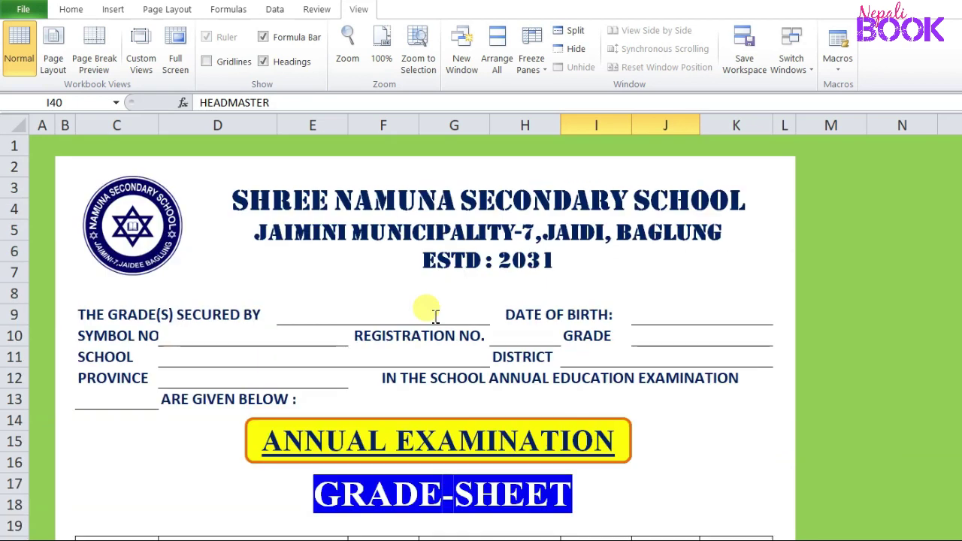
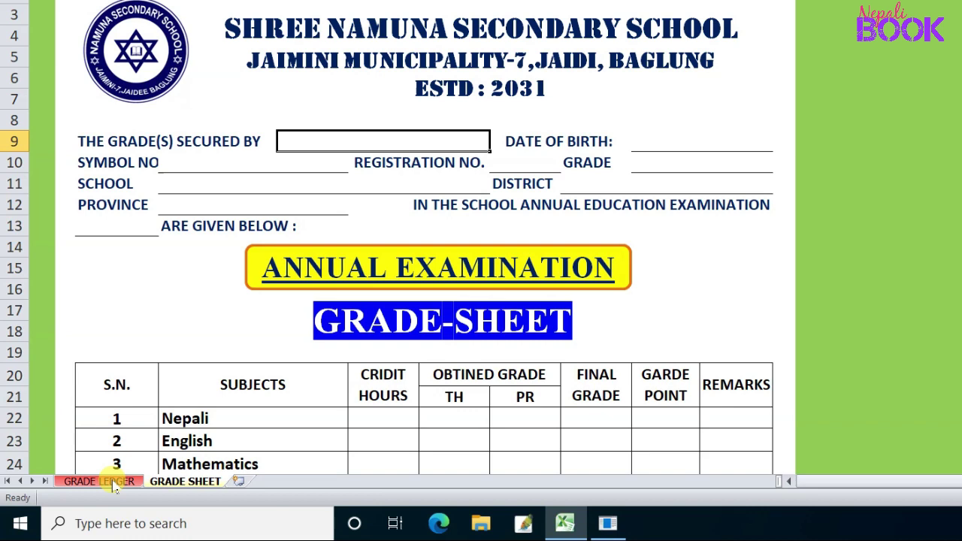
- Open the GRADE LEDGER sheet and select the whole student marks table starting from C5
click(114, 482)
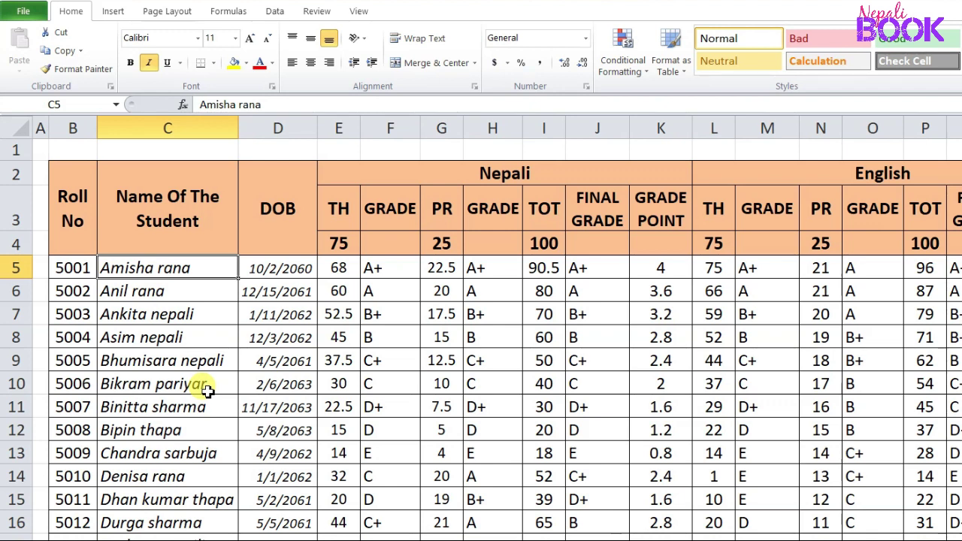
scroll(221, 380, down, 1)
scroll(203, 345, up, 1)
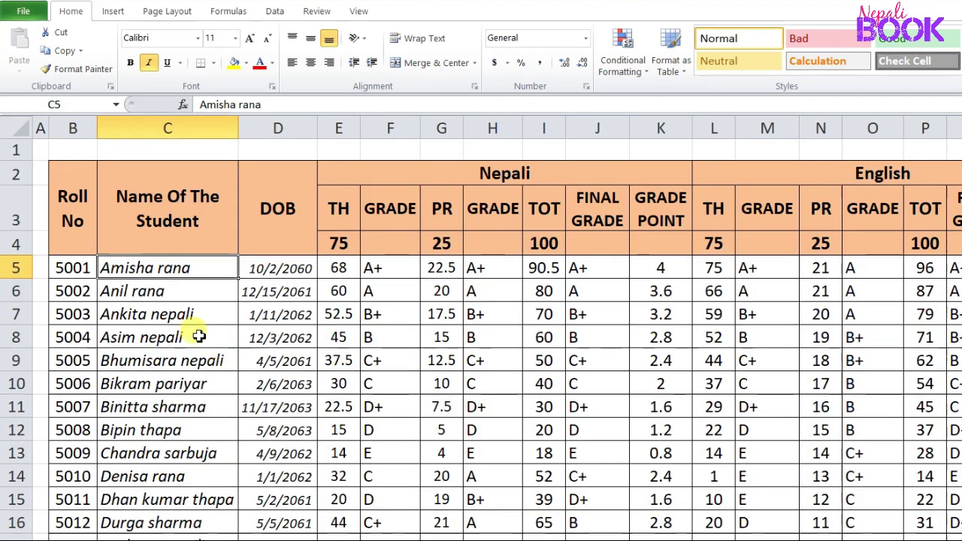
click(166, 313)
click(124, 271)
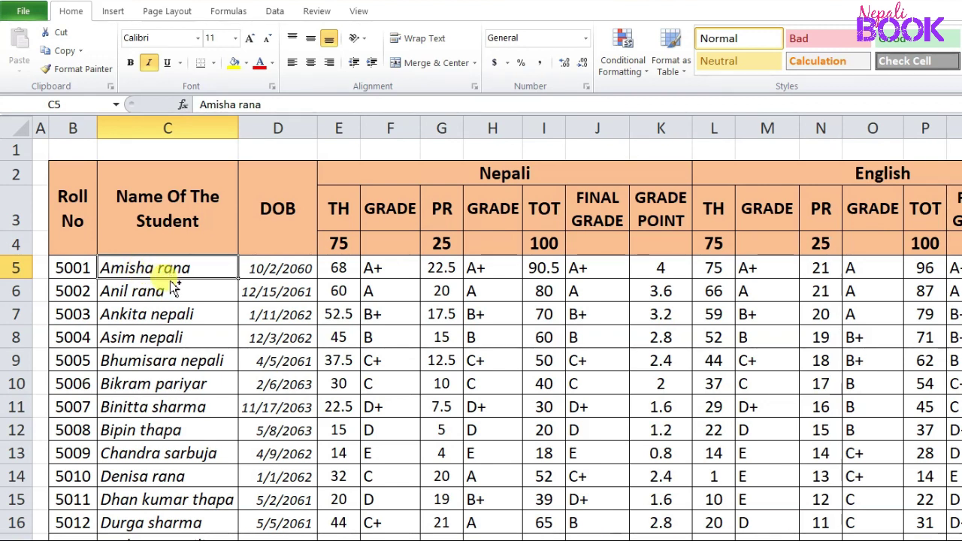
key(ctrl+a)
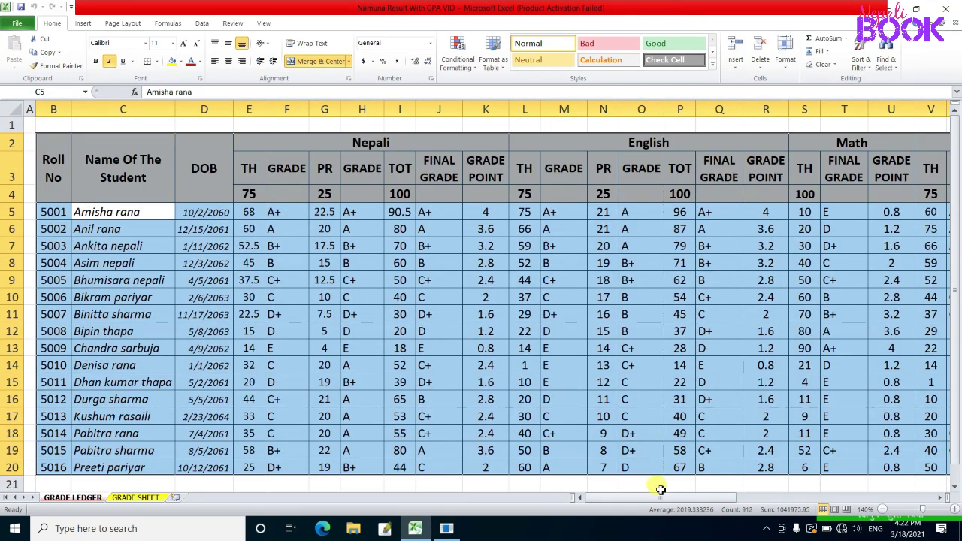
- Name the selected ledger table range GPA through the Name Box
mouse_move(659, 498)
mouse_down()
mouse_move(876, 499)
mouse_move(623, 496)
mouse_up()
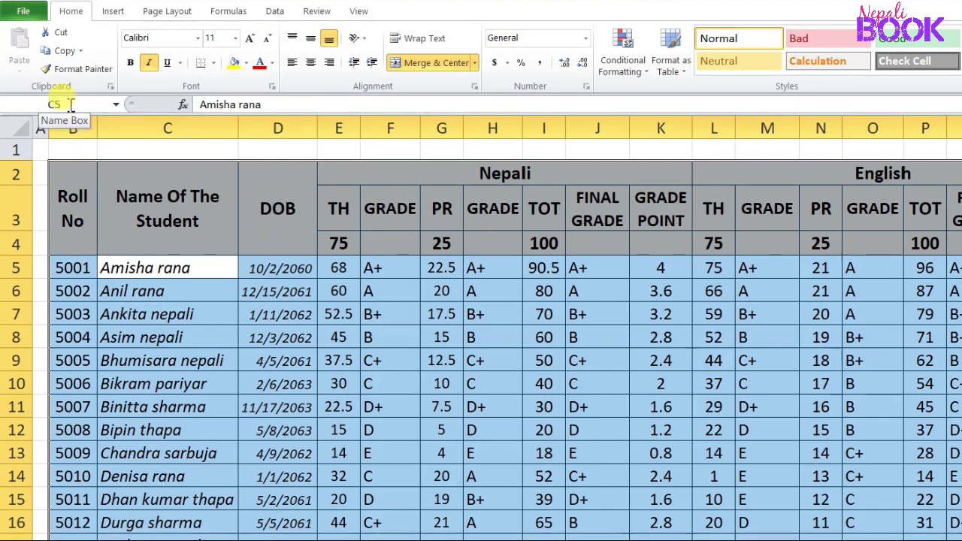
click(70, 104)
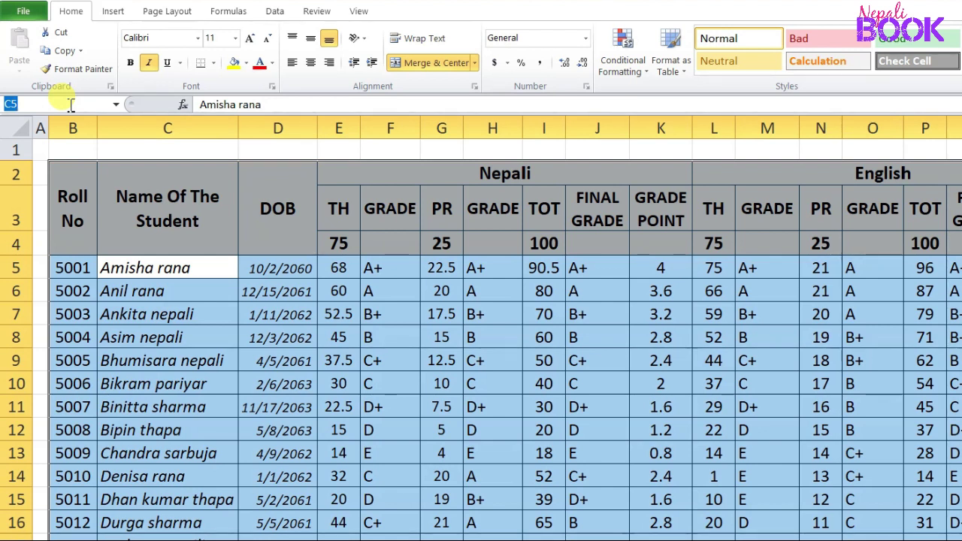
text(GPA)
key(Return)
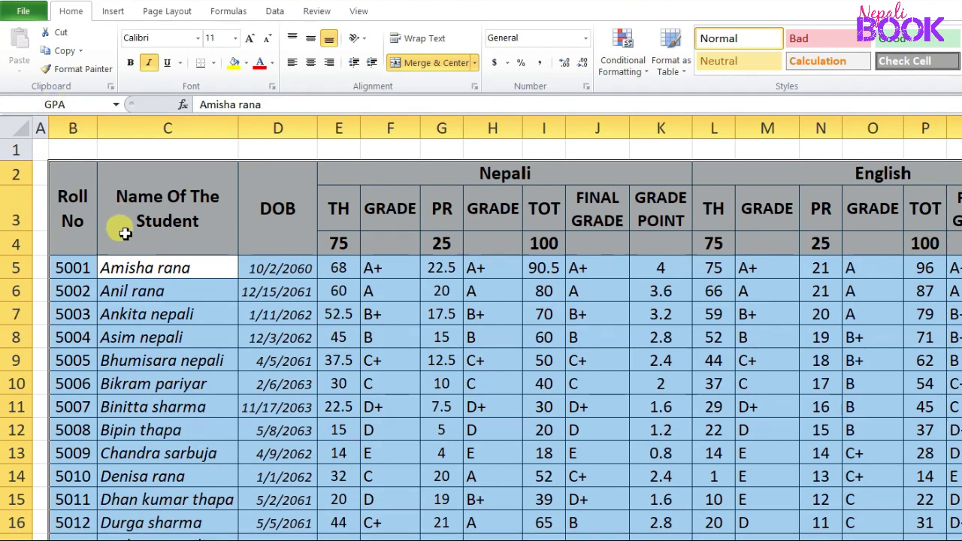
click(163, 234)
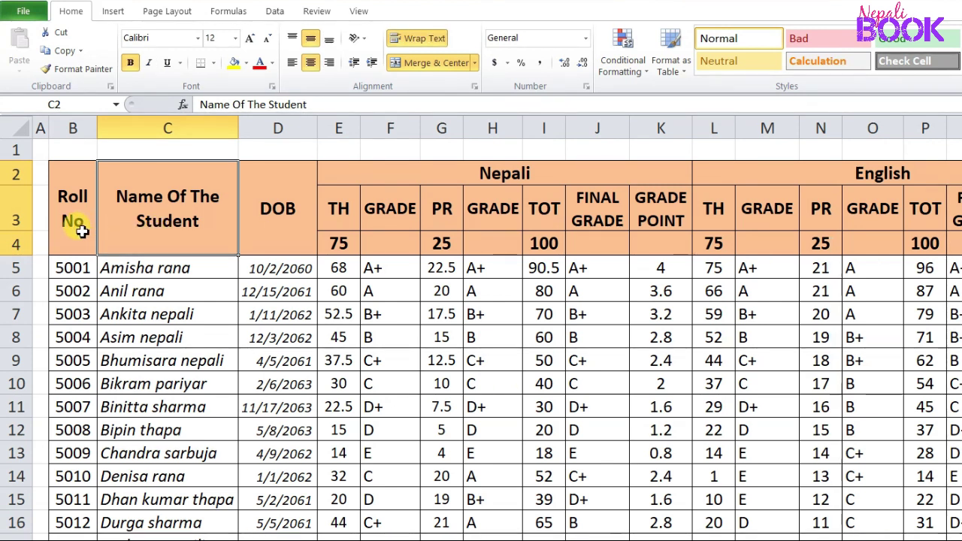
- Enter 1 in B1 and 2 in C1 above the Roll No and name columns
click(69, 197)
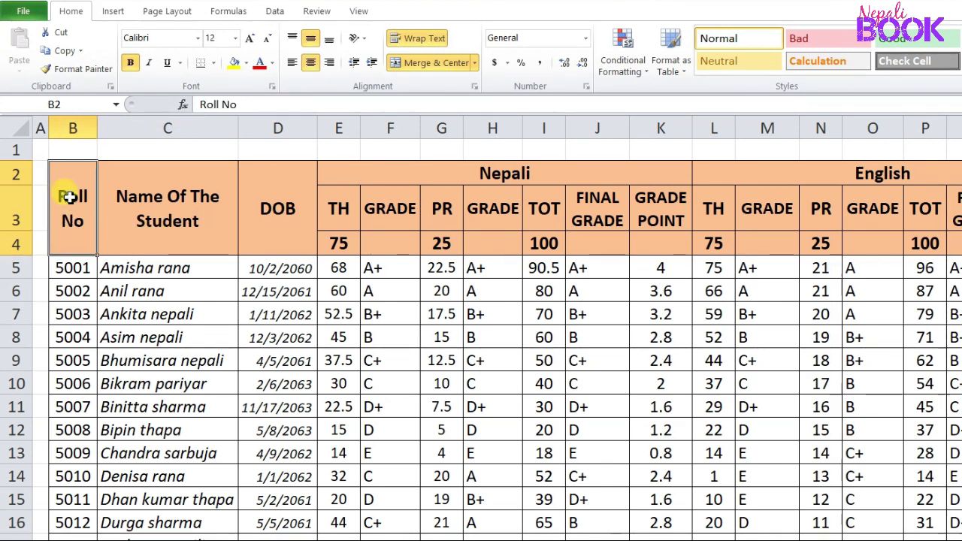
click(69, 150)
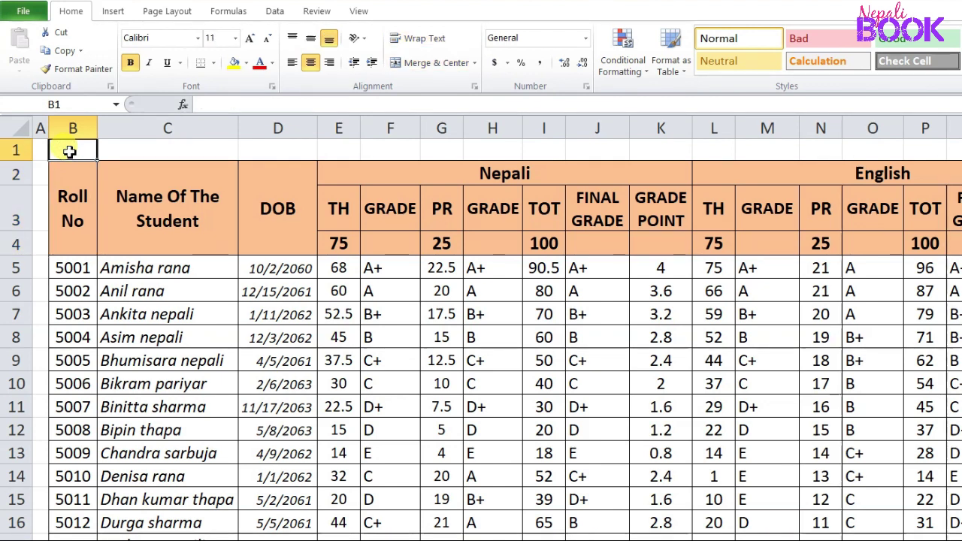
text(1)
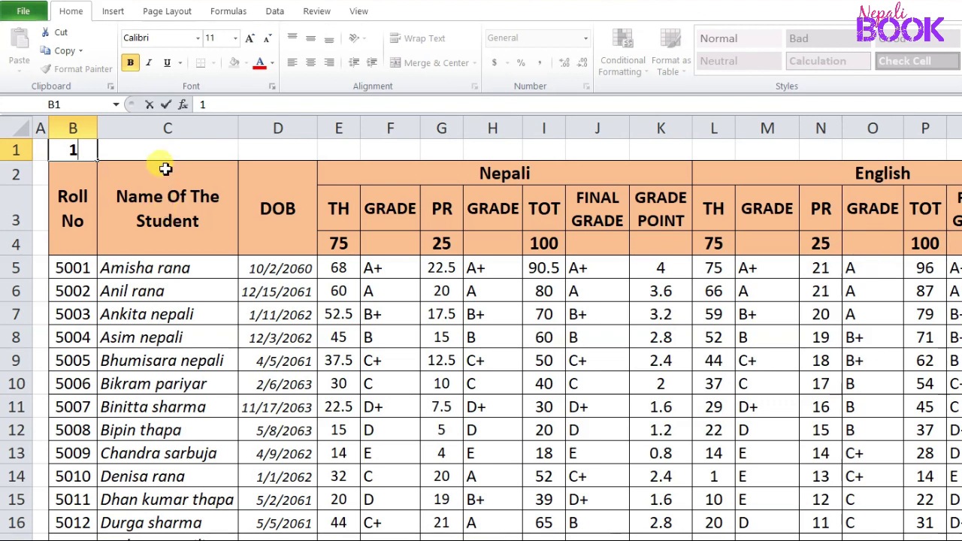
key(ctrl+Return)
click(165, 151)
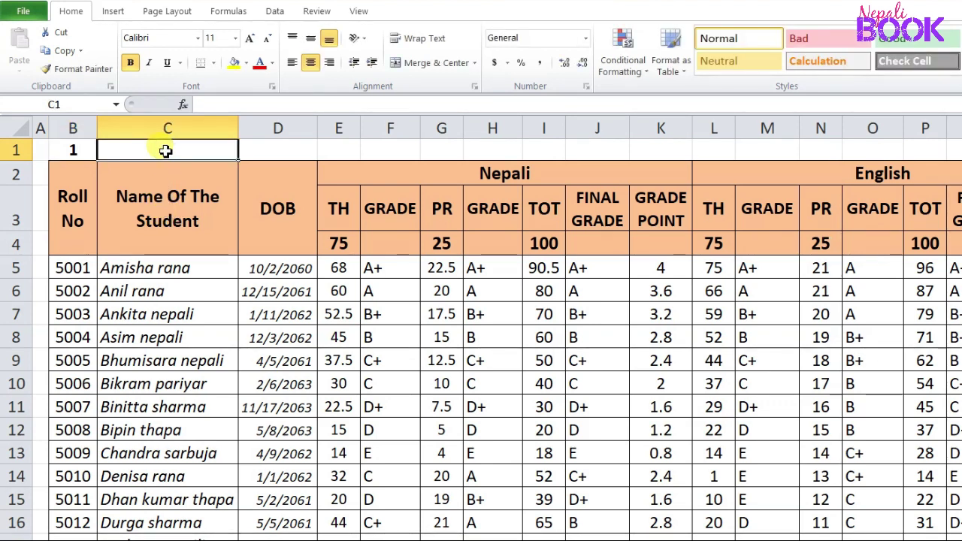
text(2)
click(257, 172)
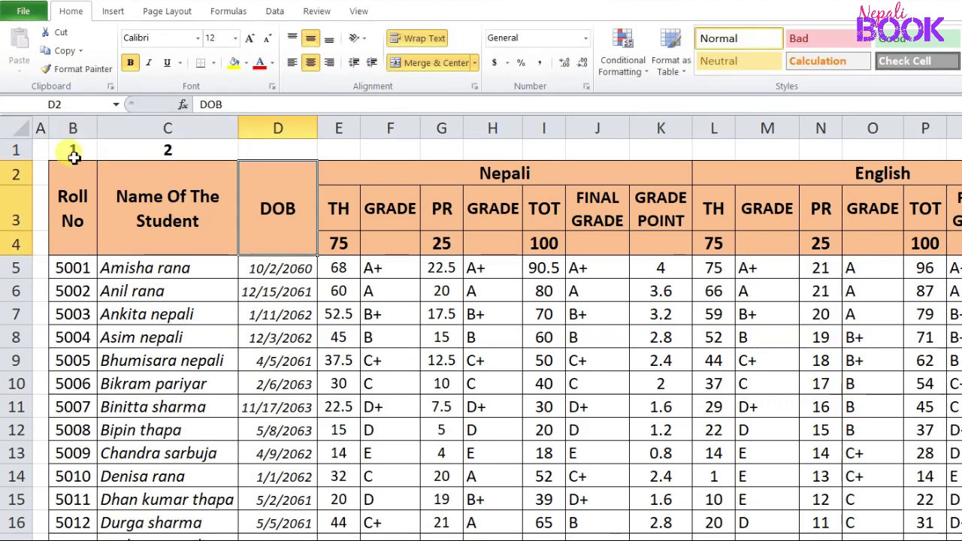
- Fill the 1, 2 series across row 1 until it reaches 52 above GPA
drag(75, 150, 133, 152)
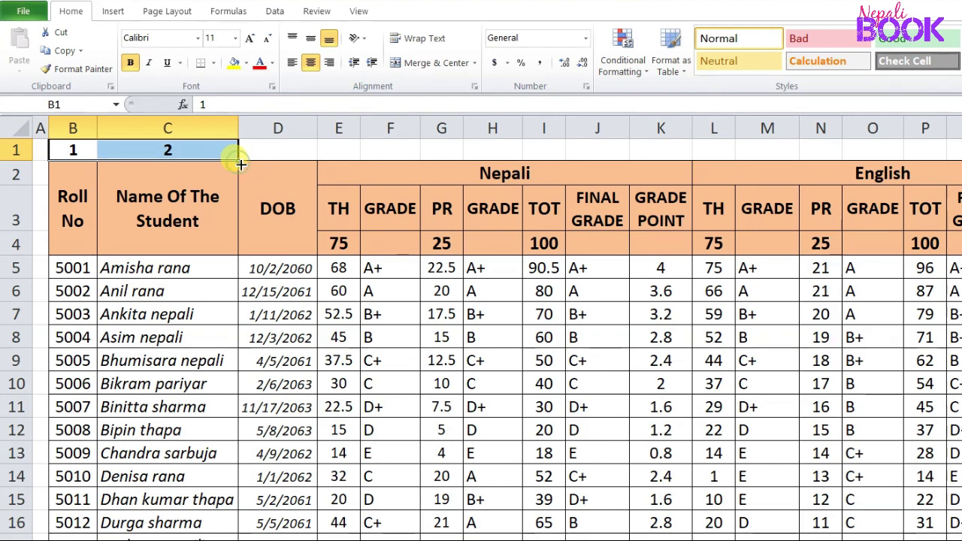
mouse_move(247, 164)
mouse_down()
mouse_move(605, 160)
mouse_move(732, 178)
mouse_move(956, 159)
mouse_move(749, 160)
mouse_up()
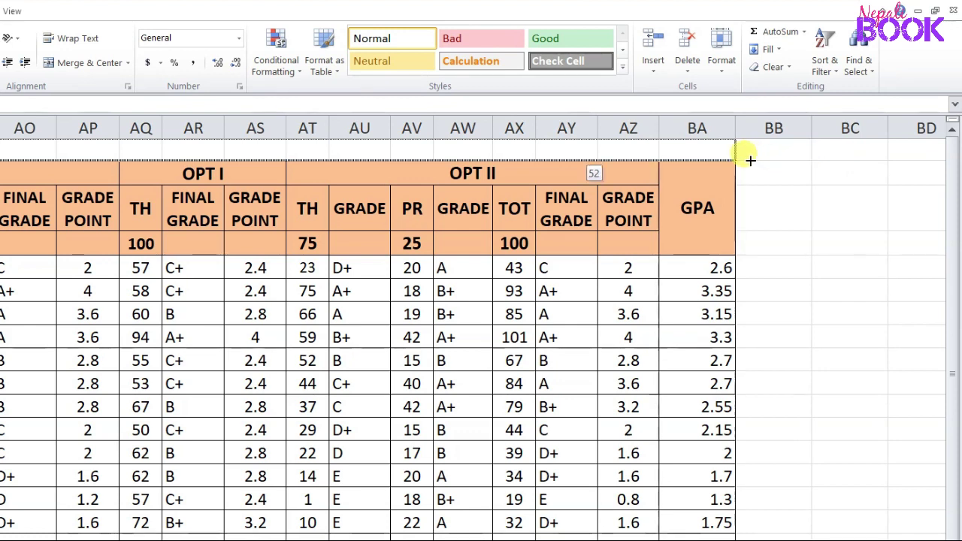
drag(750, 160, 748, 159)
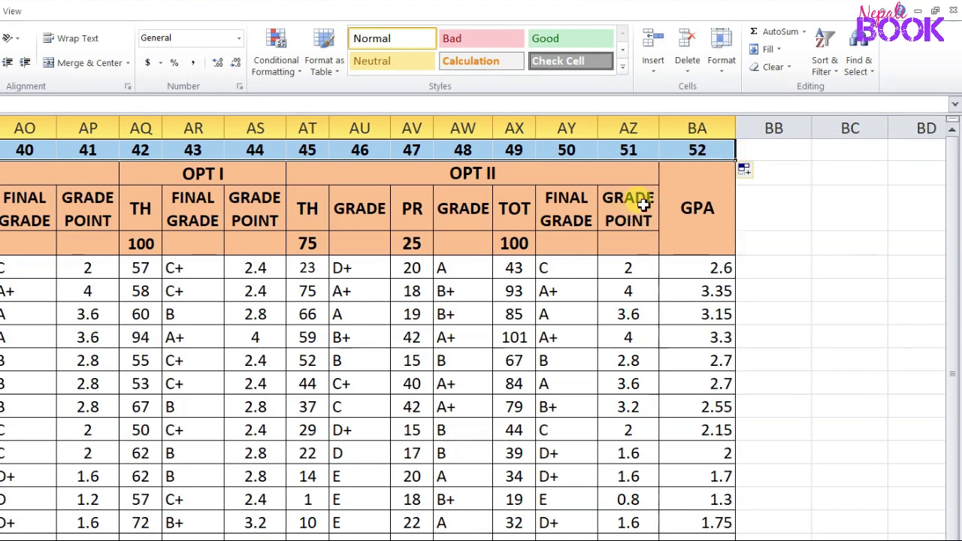
click(695, 201)
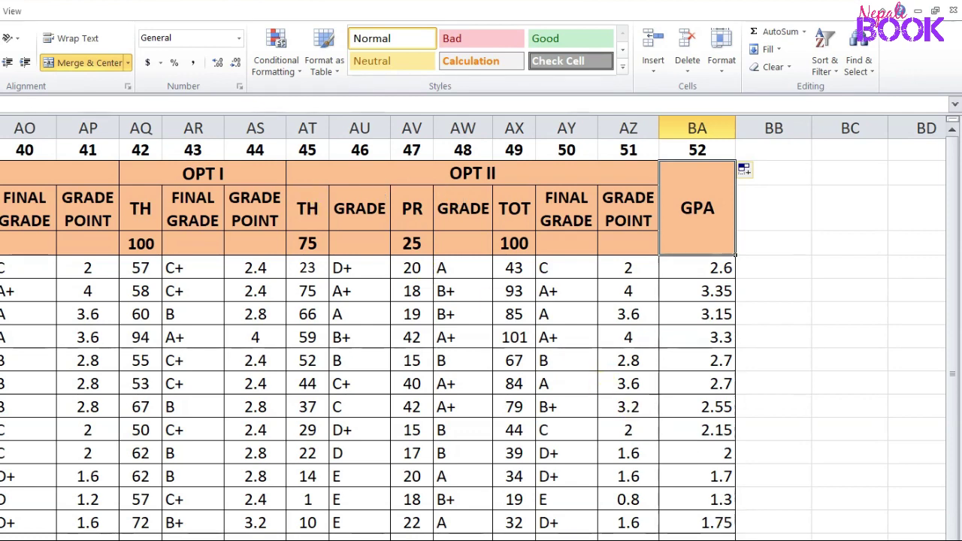
scroll(480, 330, left, 1)
scroll(481, 330, left, 4)
scroll(481, 331, left, 3)
scroll(481, 330, left, 3)
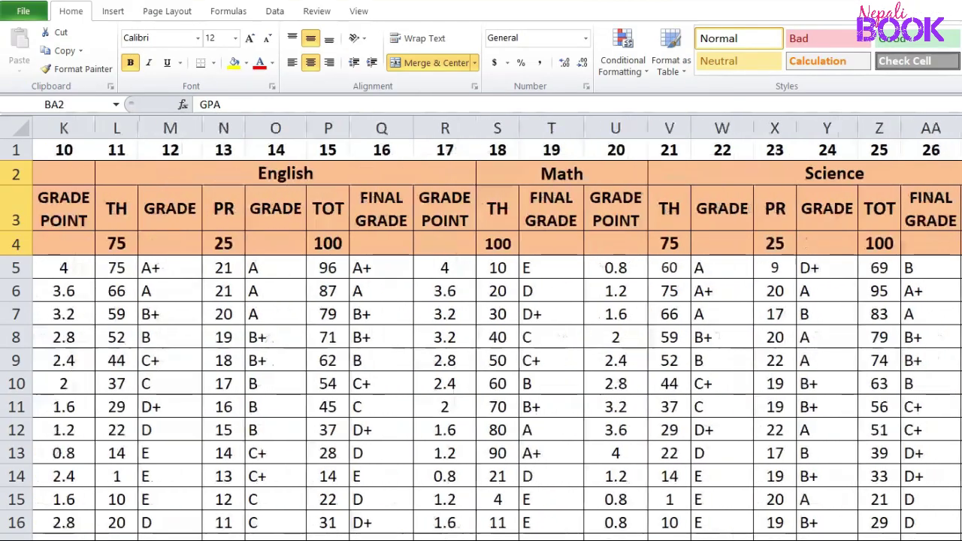
scroll(480, 331, left, 4)
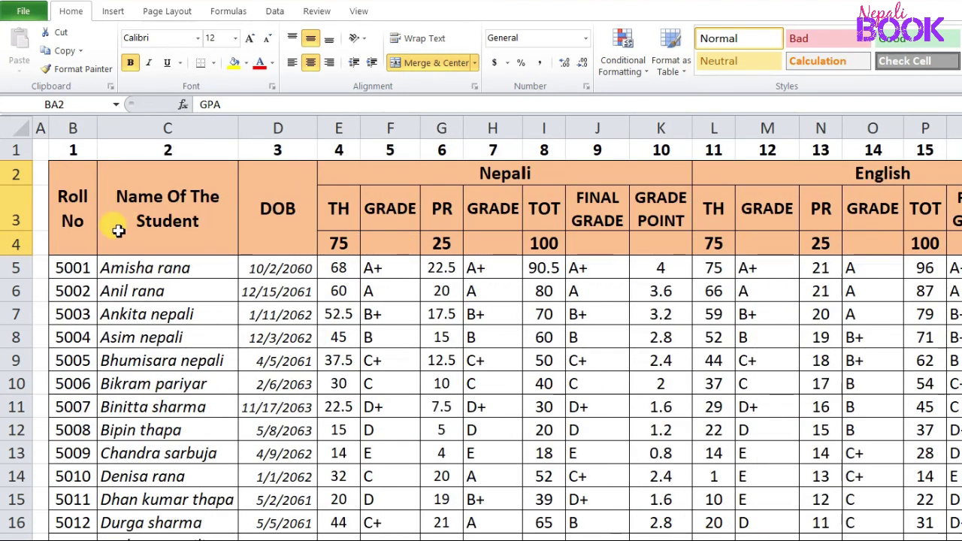
click(75, 220)
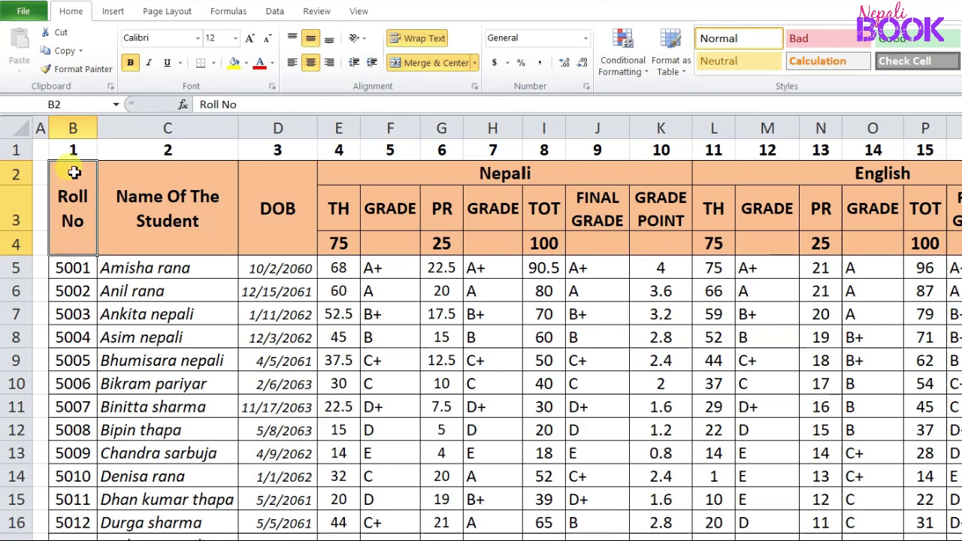
click(76, 148)
click(145, 222)
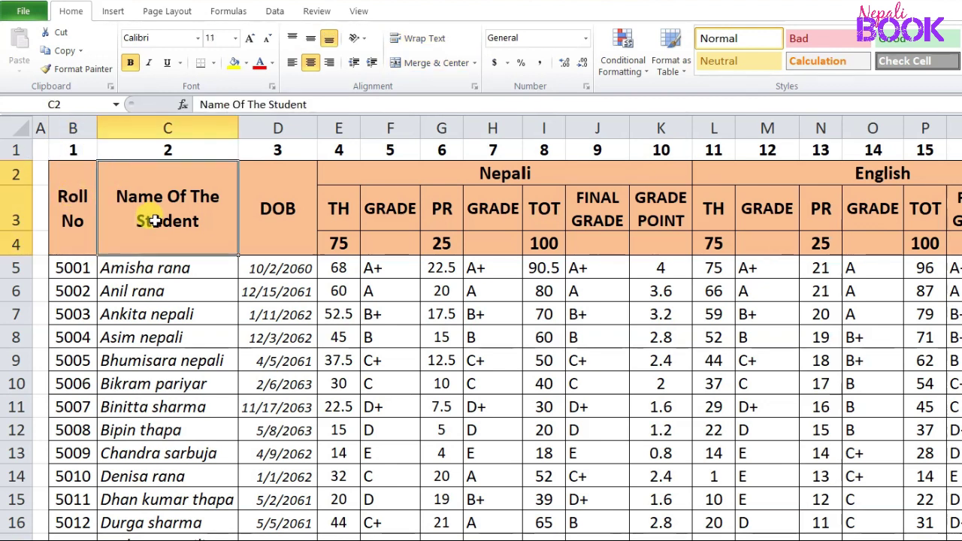
click(172, 150)
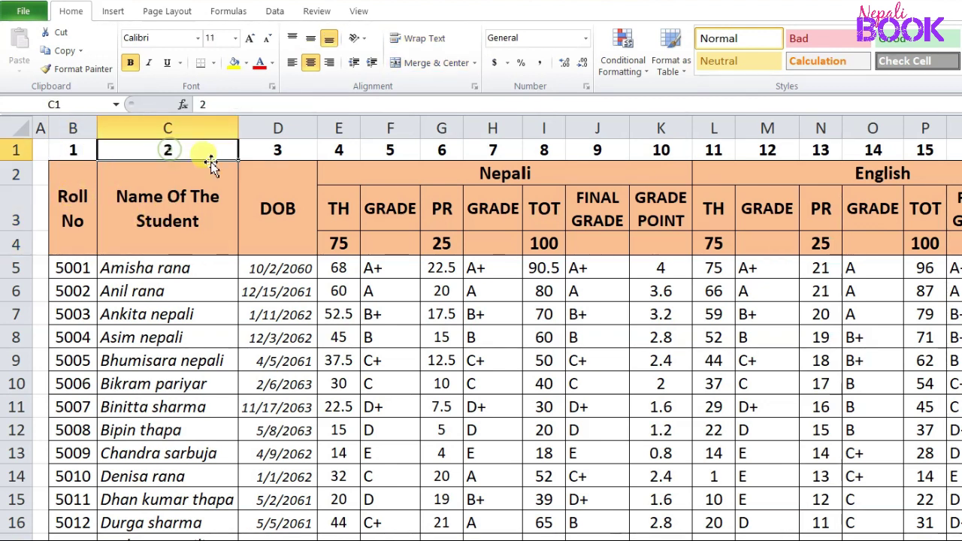
click(270, 210)
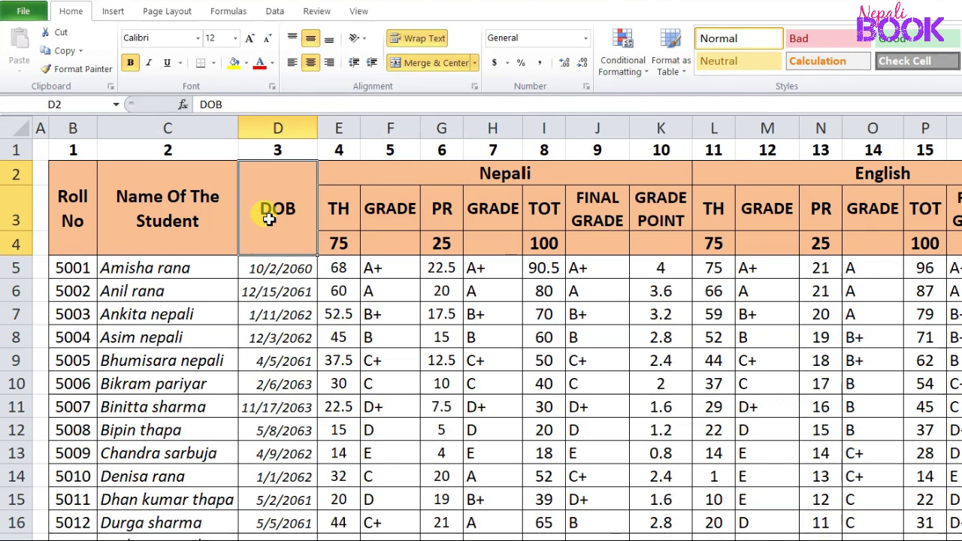
click(278, 150)
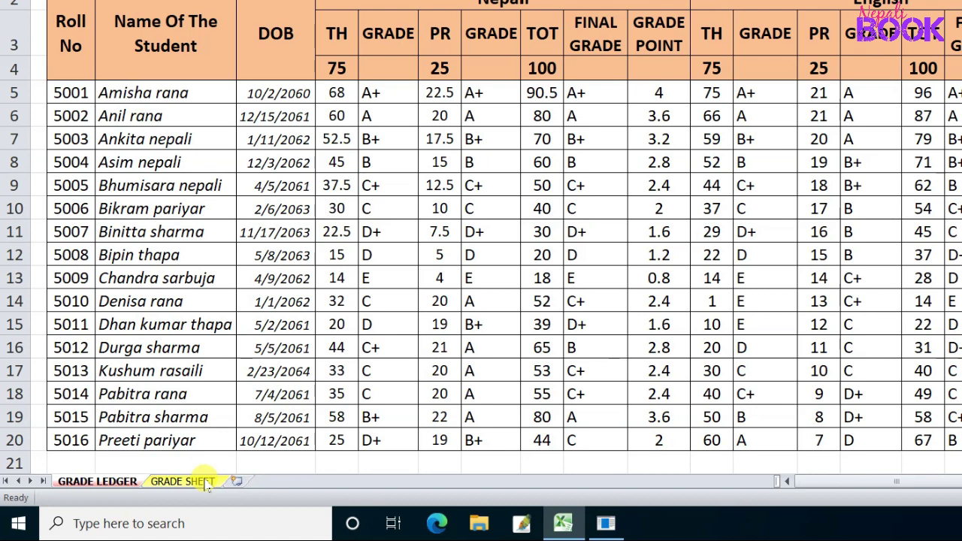
click(203, 482)
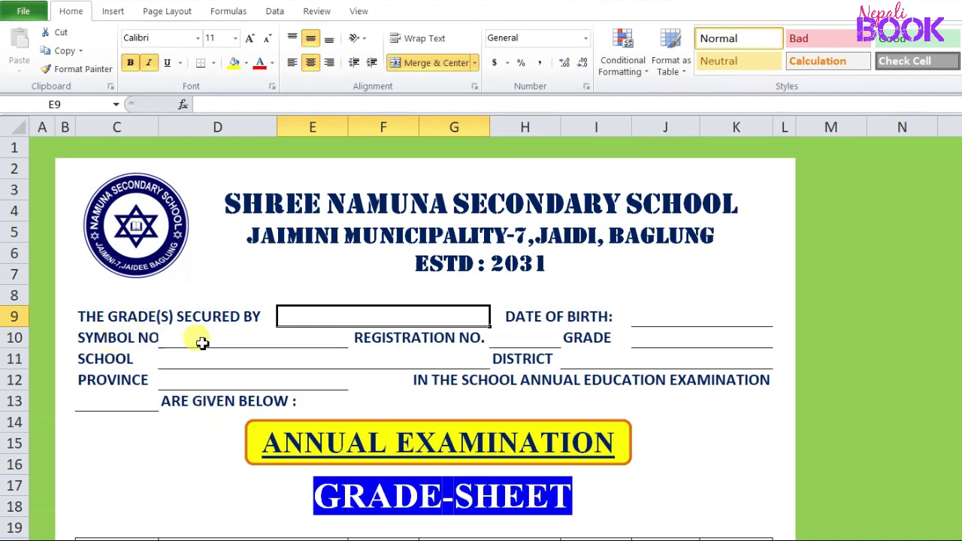
- Give D10 a List validation sourced from 'GRADE LEDGER'!$B$5:$B$20 roll numbers
click(202, 342)
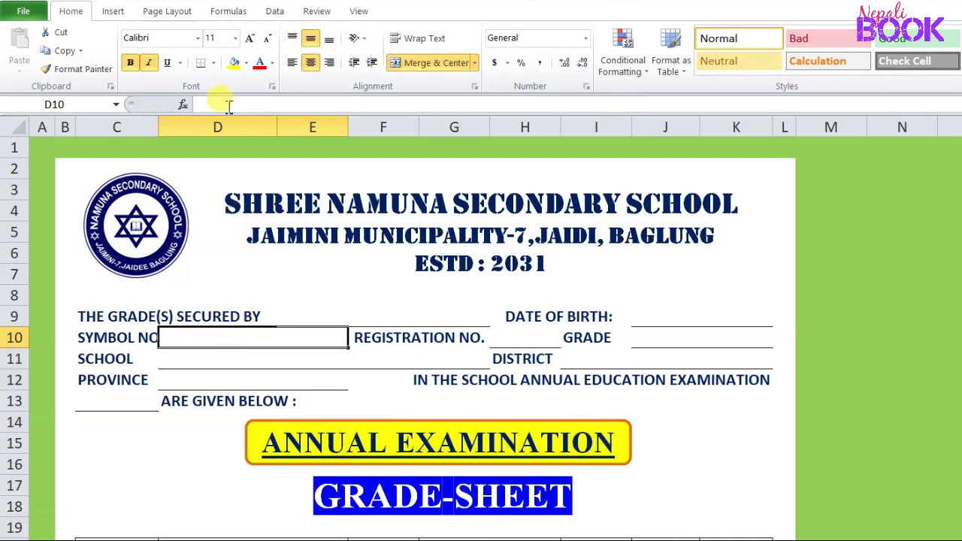
click(272, 13)
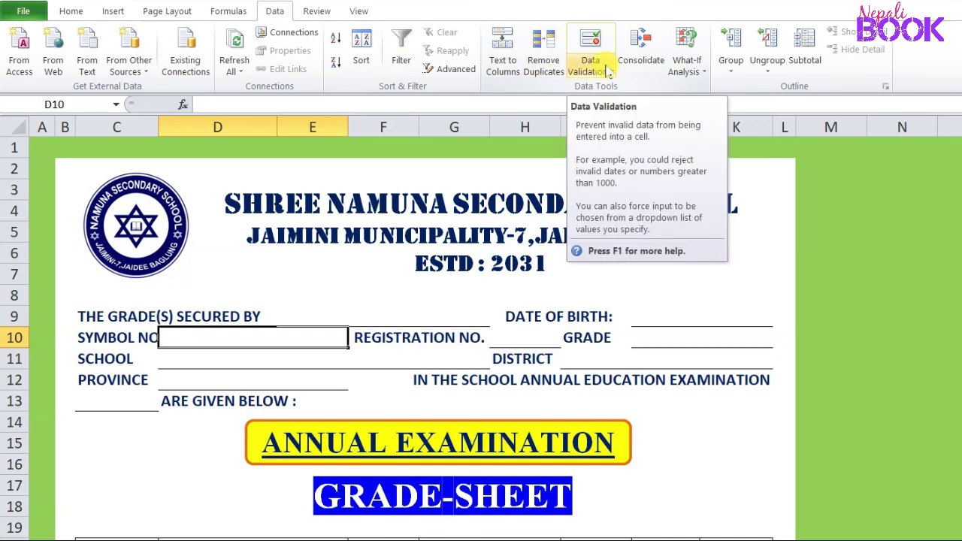
click(608, 72)
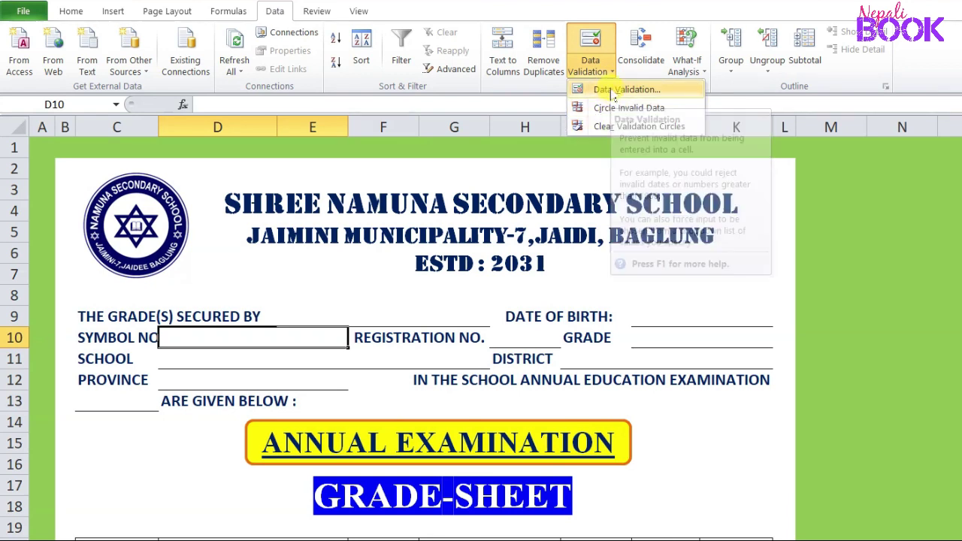
click(612, 90)
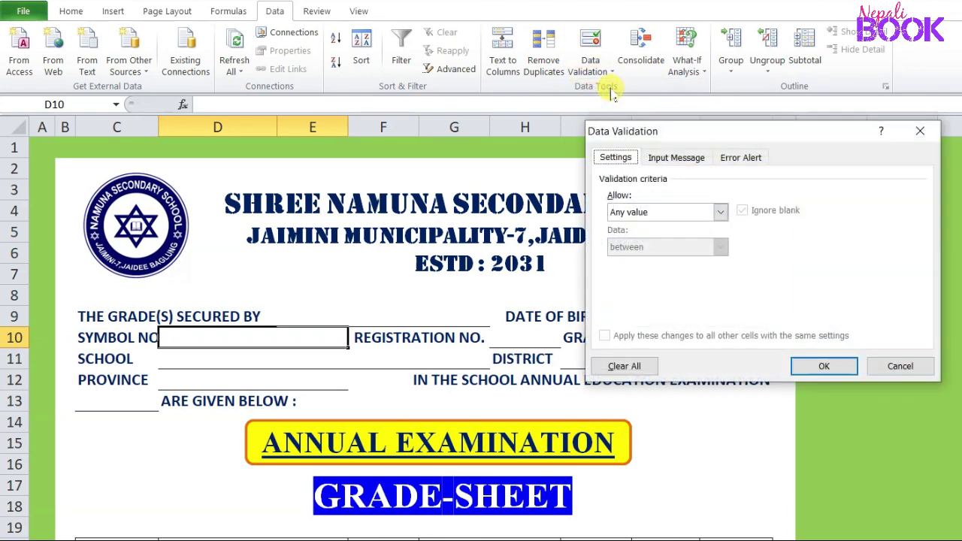
drag(664, 126, 499, 118)
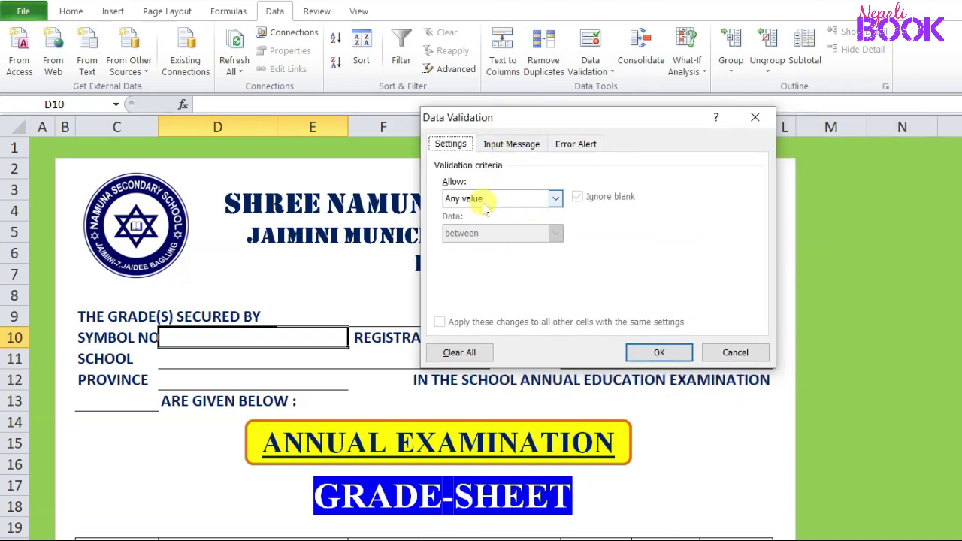
click(555, 199)
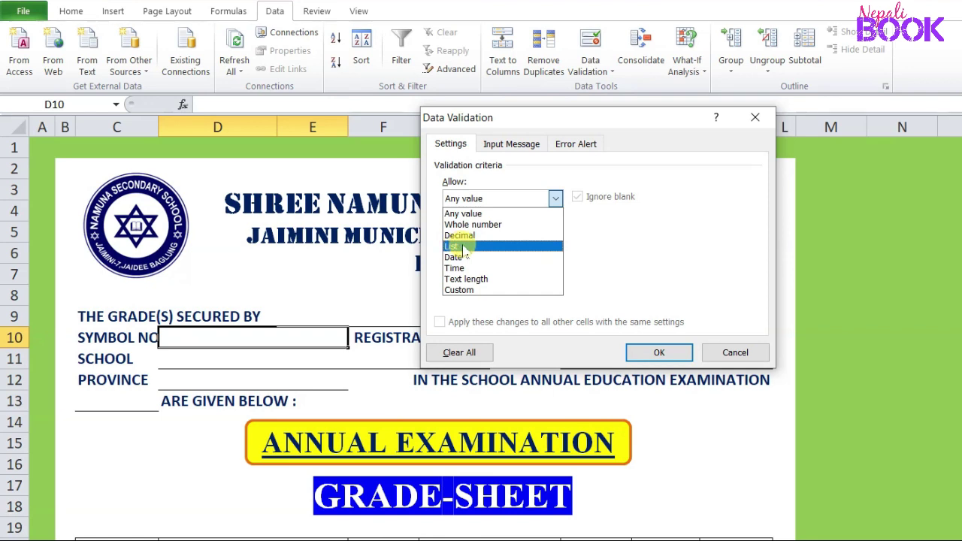
click(465, 248)
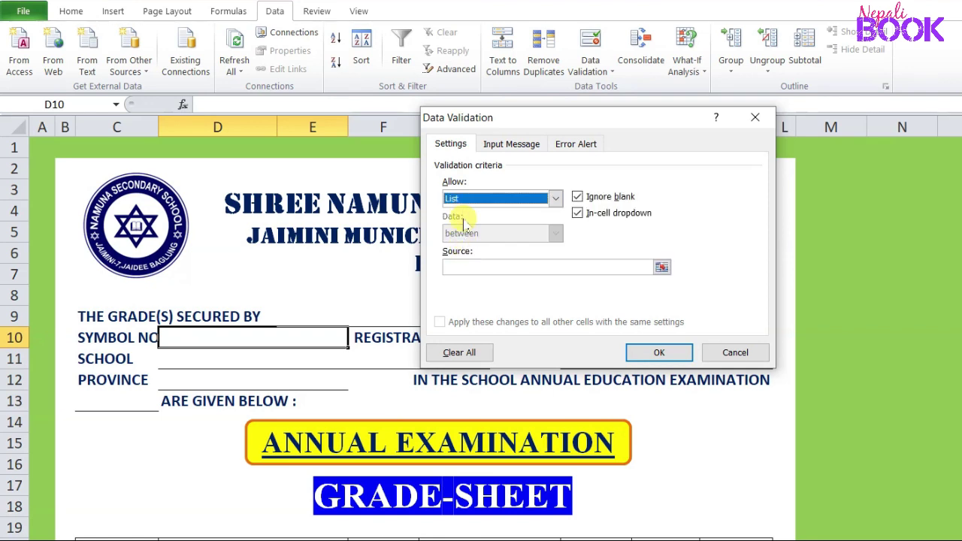
click(477, 267)
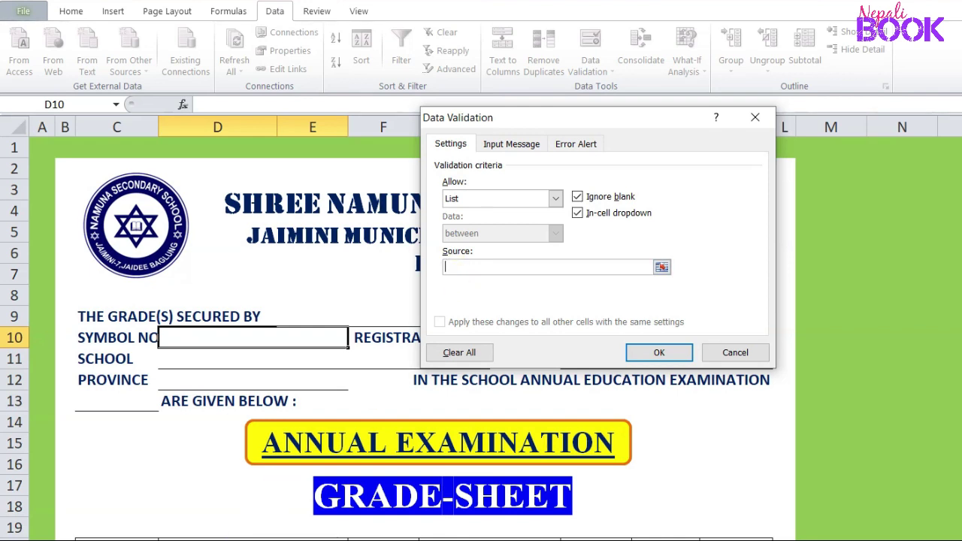
key(ctrl+Page_Down)
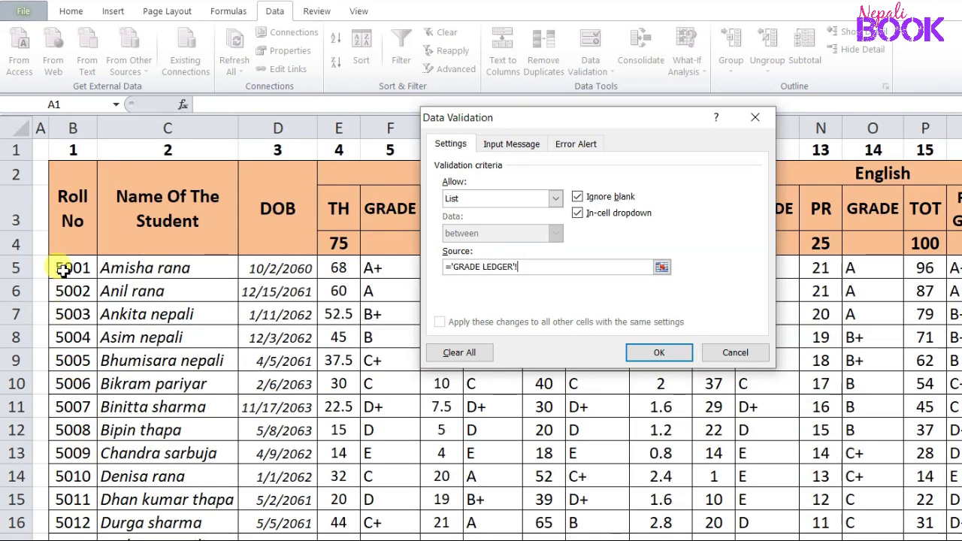
drag(64, 266, 66, 538)
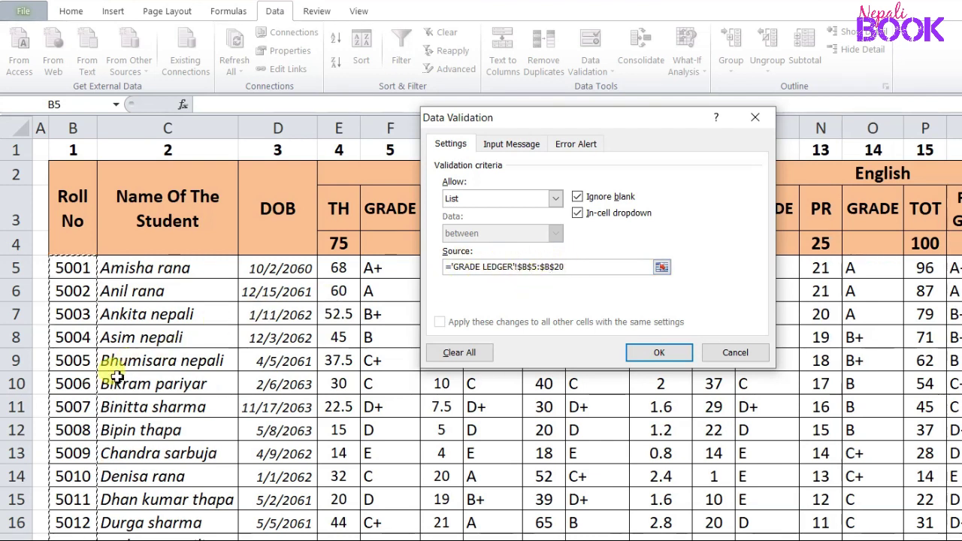
click(665, 354)
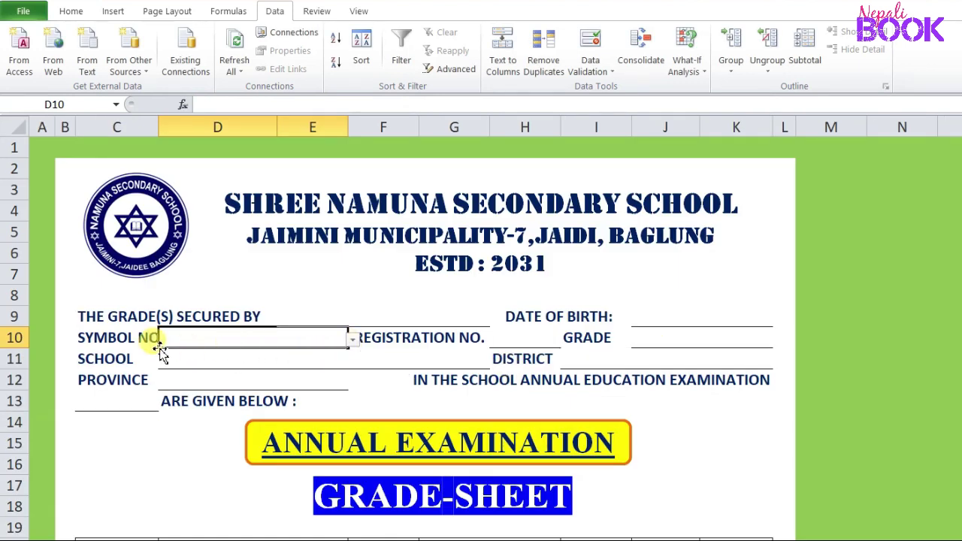
- Pick 5003, then 5007, then 5010 from D10's dropdown, leaving 5010 selected
click(352, 340)
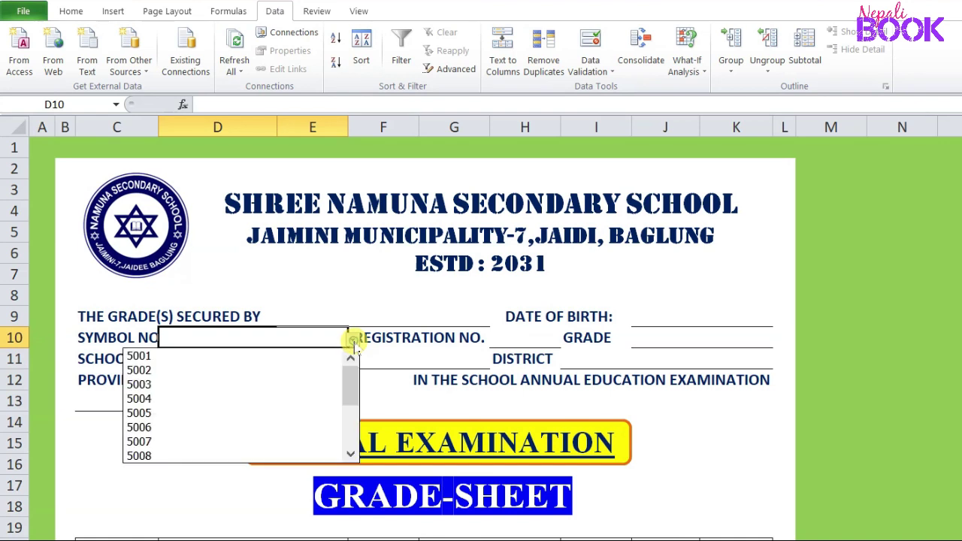
click(310, 381)
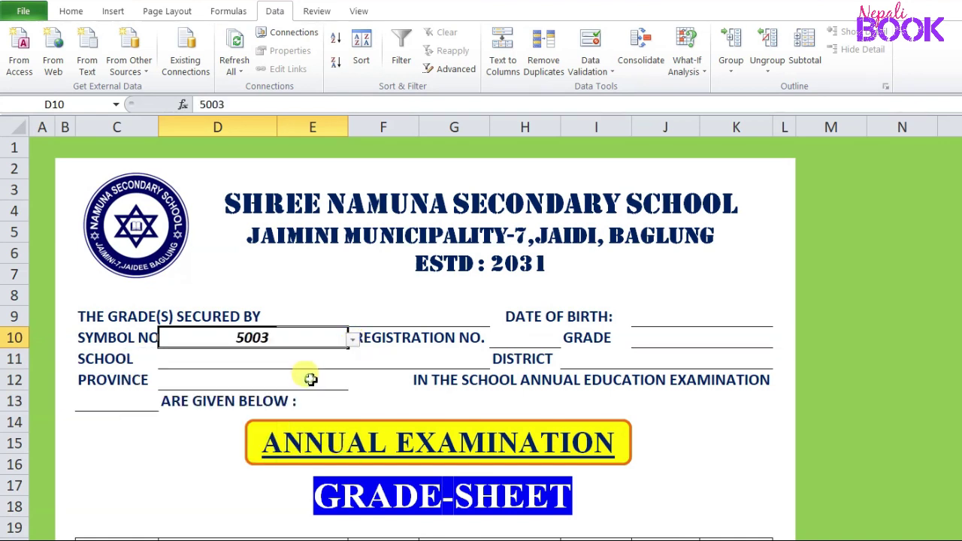
click(351, 340)
click(312, 396)
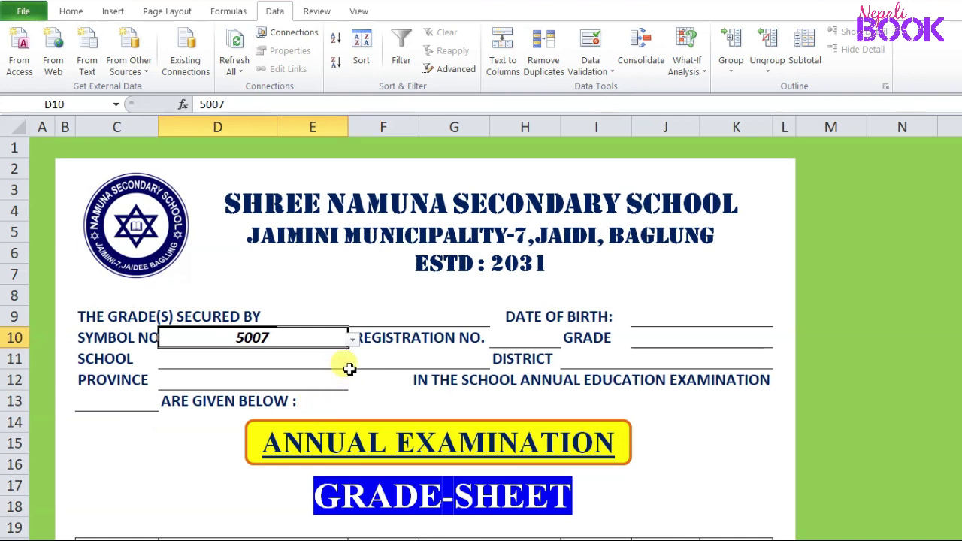
click(352, 340)
click(311, 398)
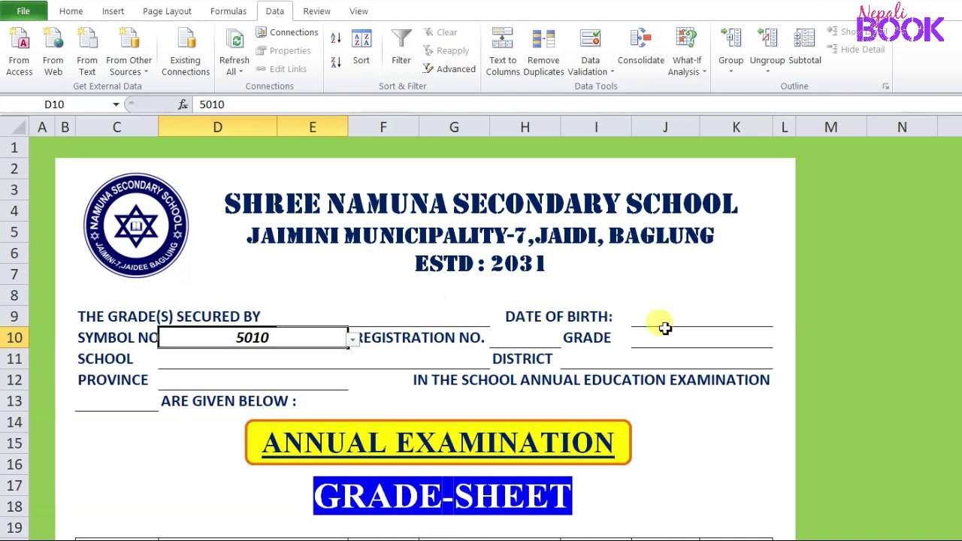
scroll(390, 479, down, 3)
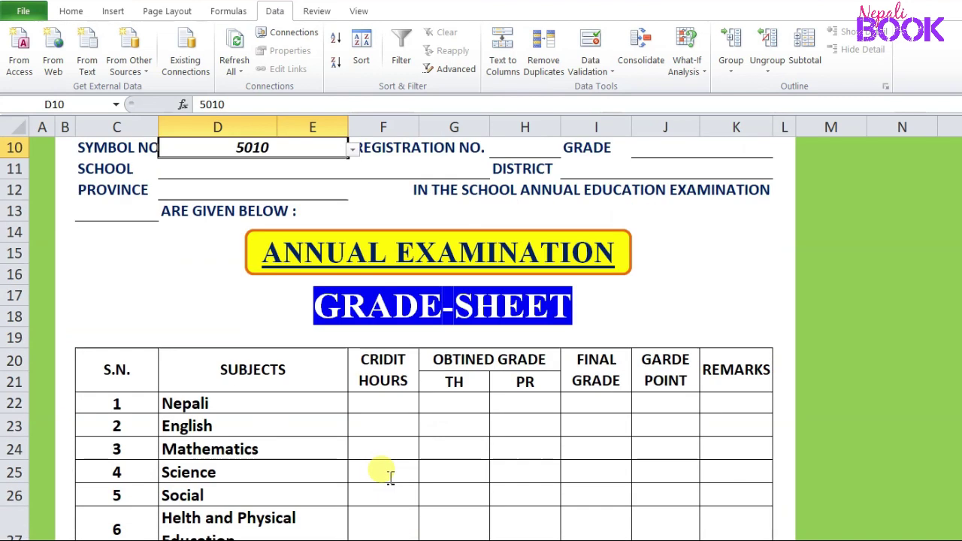
scroll(536, 485, down, 2)
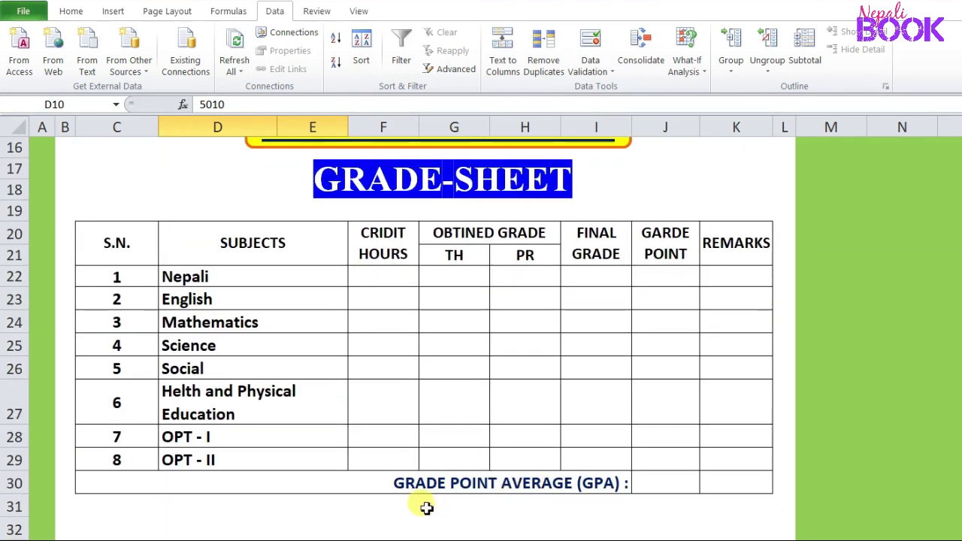
scroll(441, 511, up, 2)
scroll(425, 490, up, 3)
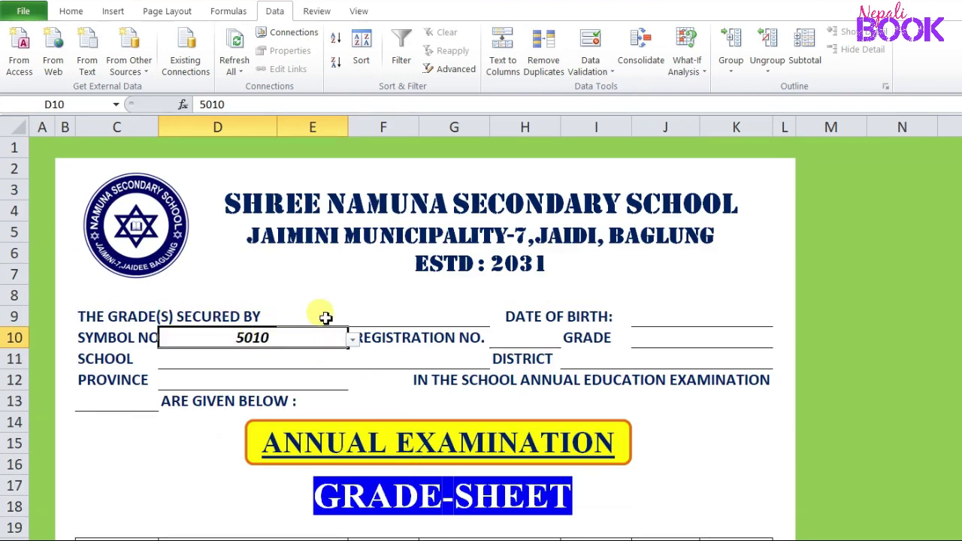
click(325, 318)
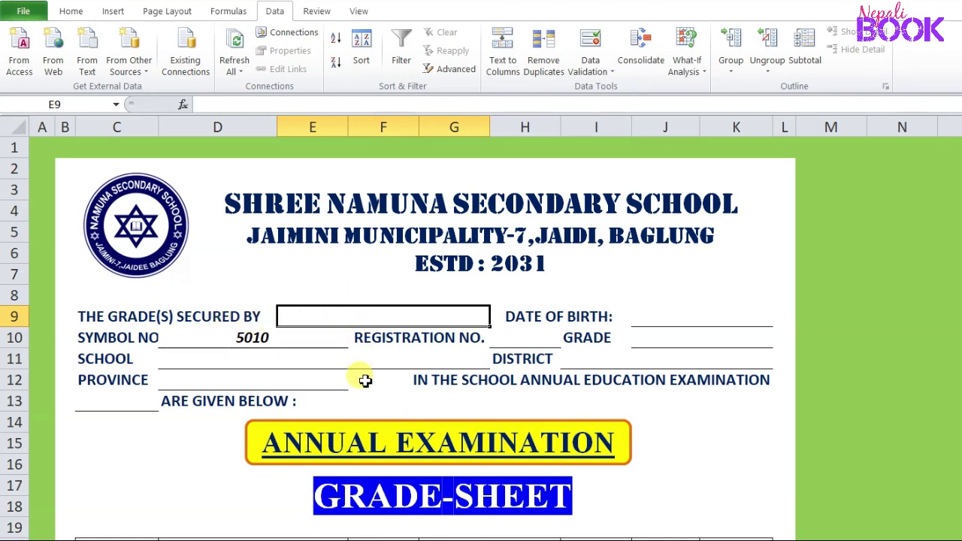
- Begin E9's formula as =VLOOKUP($D$10,GP with D10 locked as the lookup value
text(=)
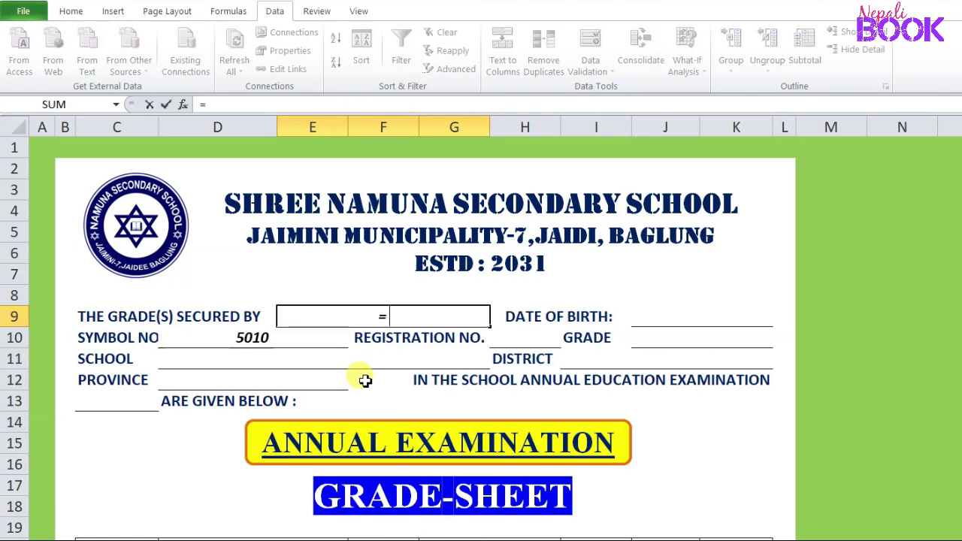
text(vl)
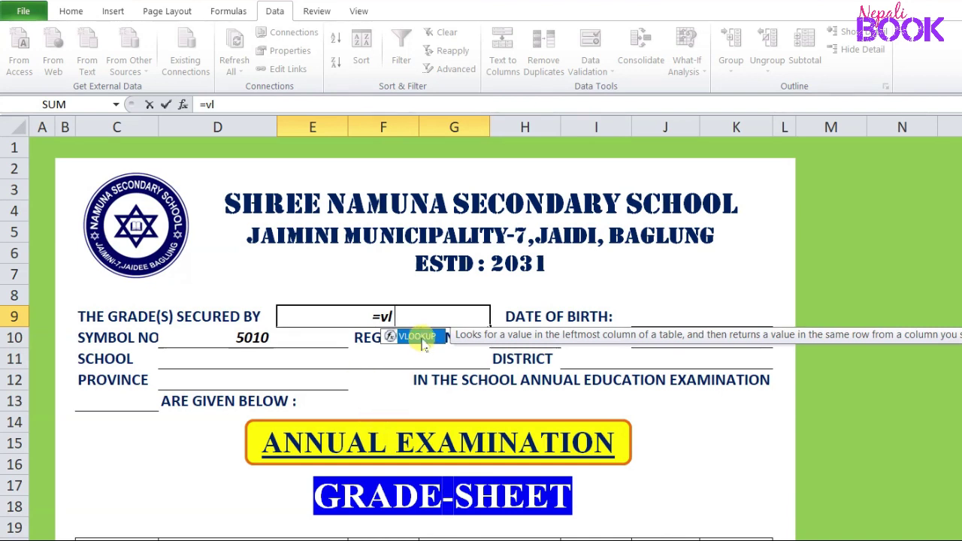
double_click(418, 338)
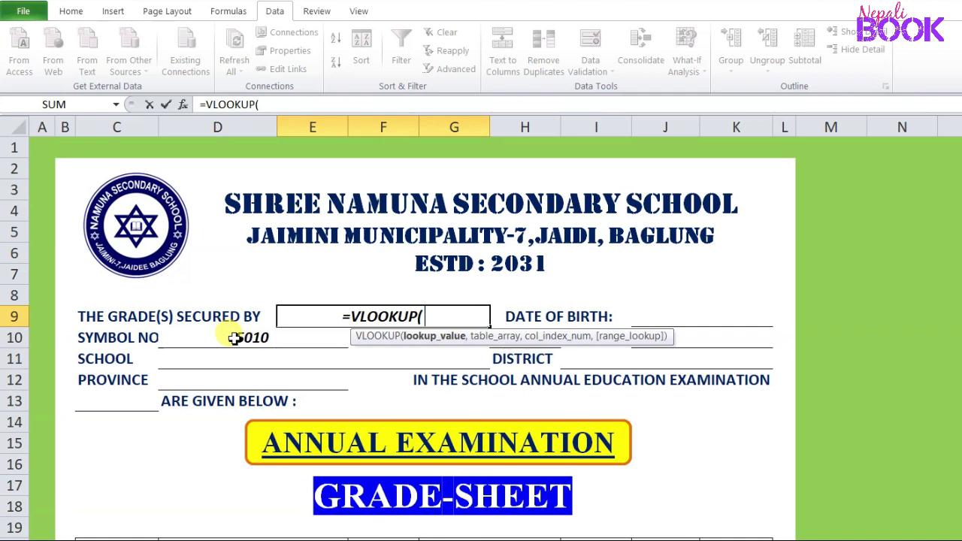
click(235, 339)
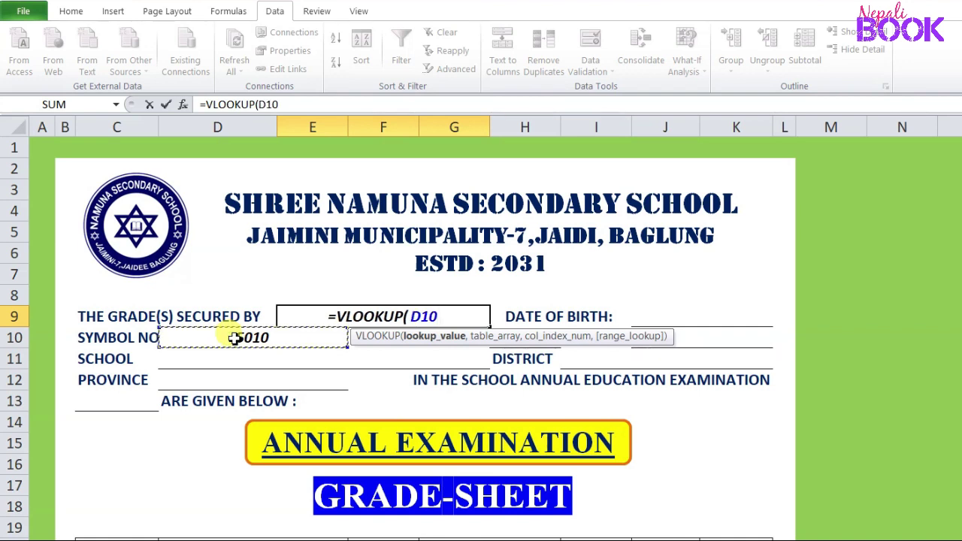
key(F4)
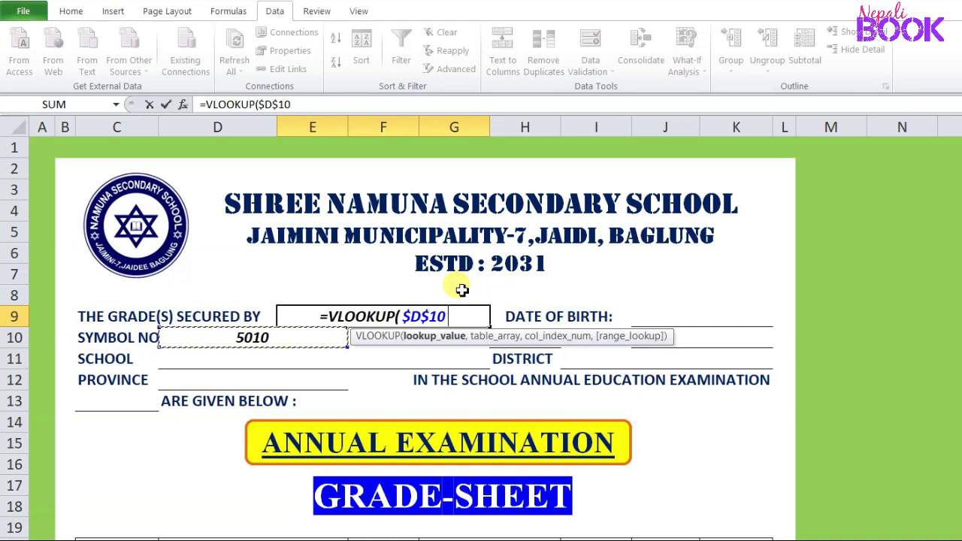
text(,)
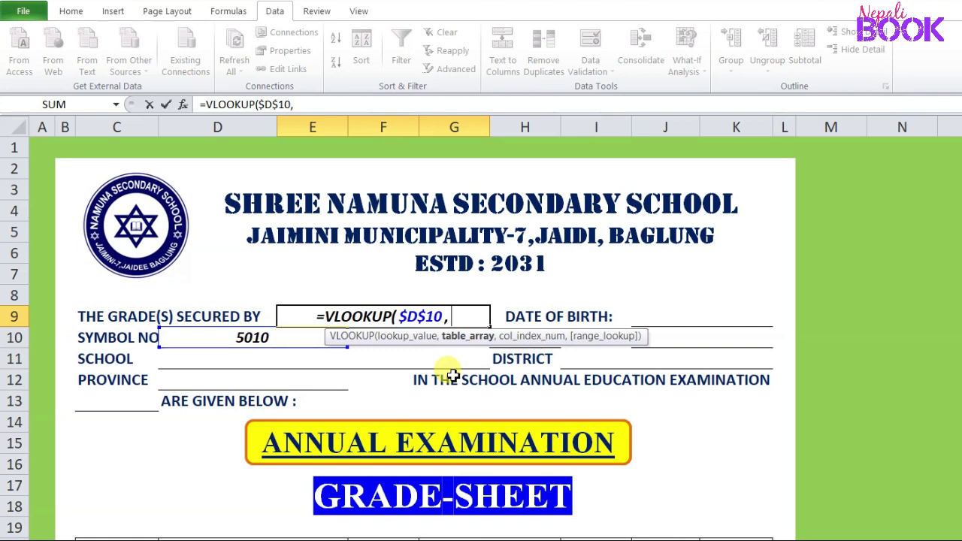
text(GP)
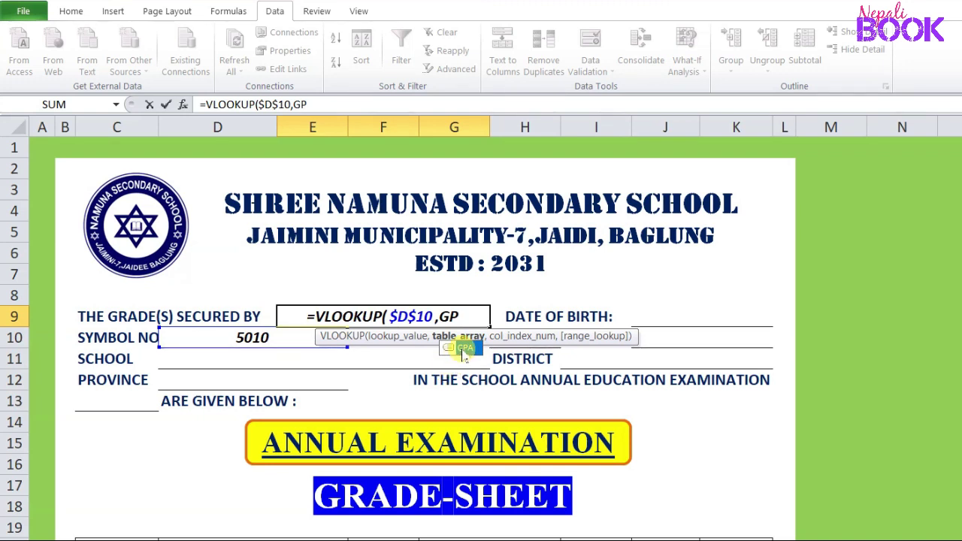
- Finish E9 as =VLOOKUP($D$10,GPA,2,0) to return the student name
click(460, 353)
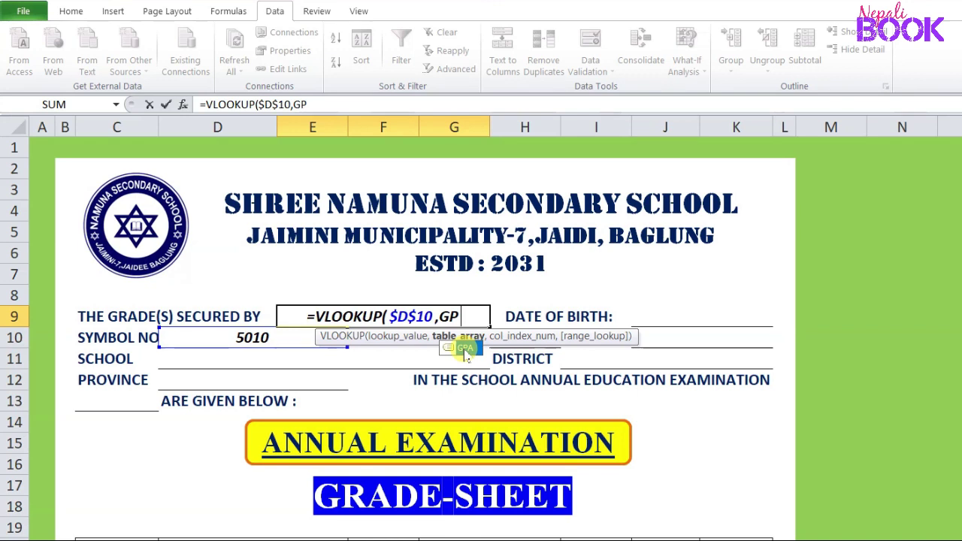
double_click(464, 352)
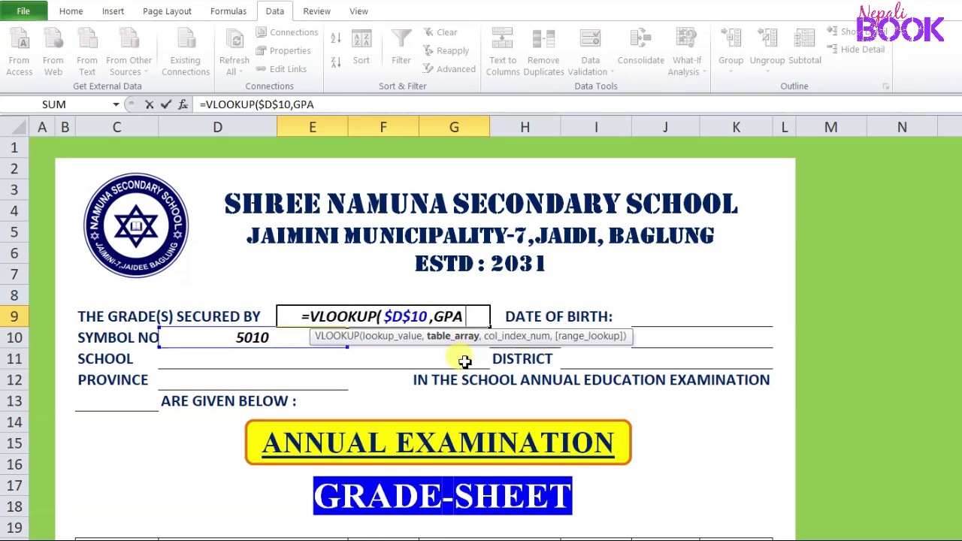
key(BackSpace)
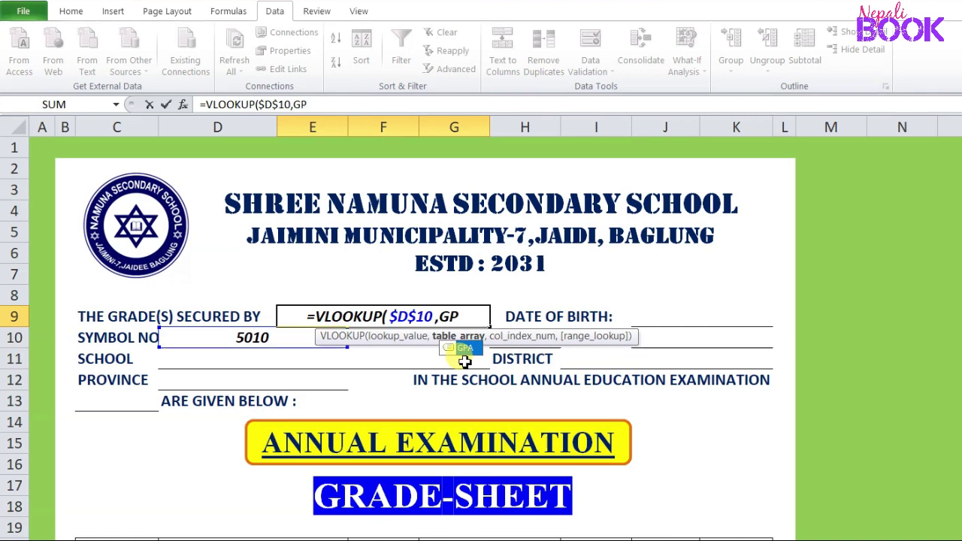
text(A)
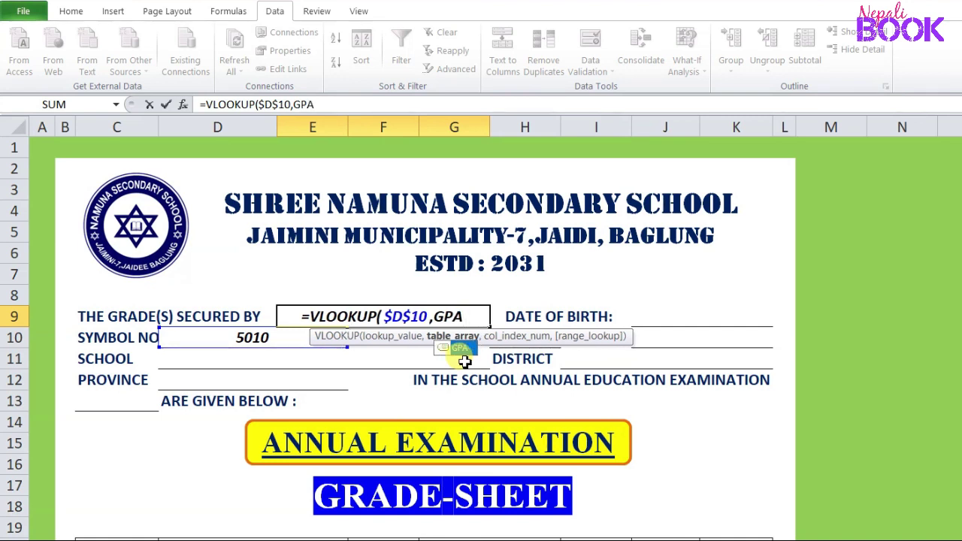
text(,)
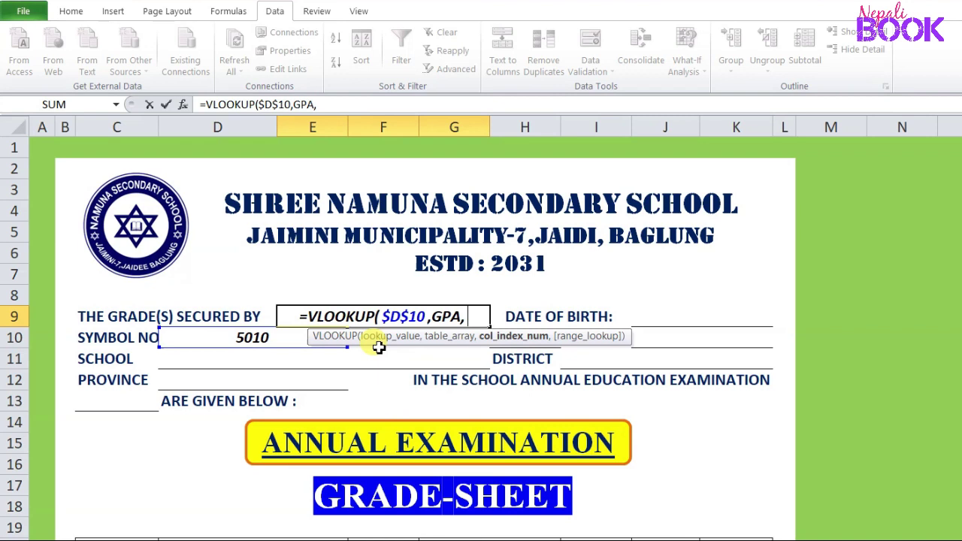
text(2)
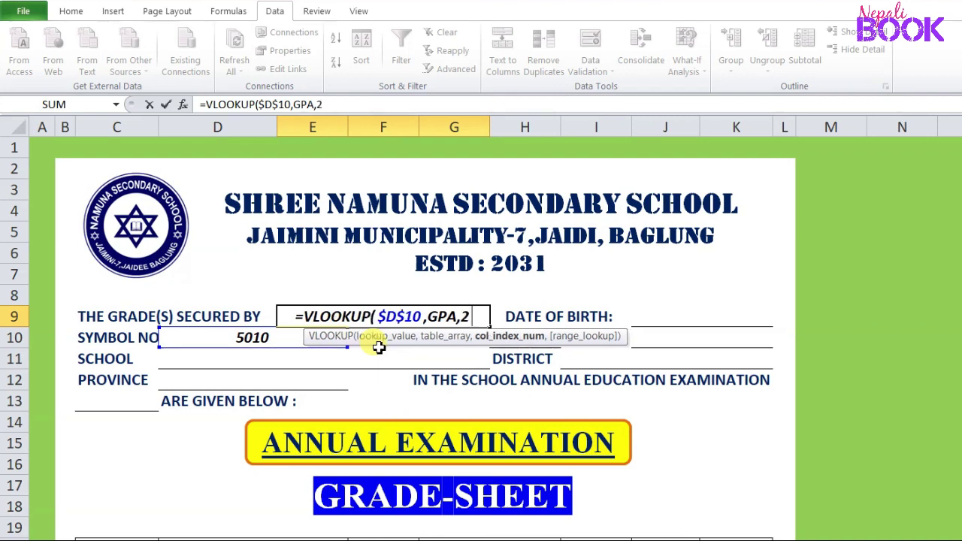
text(,)
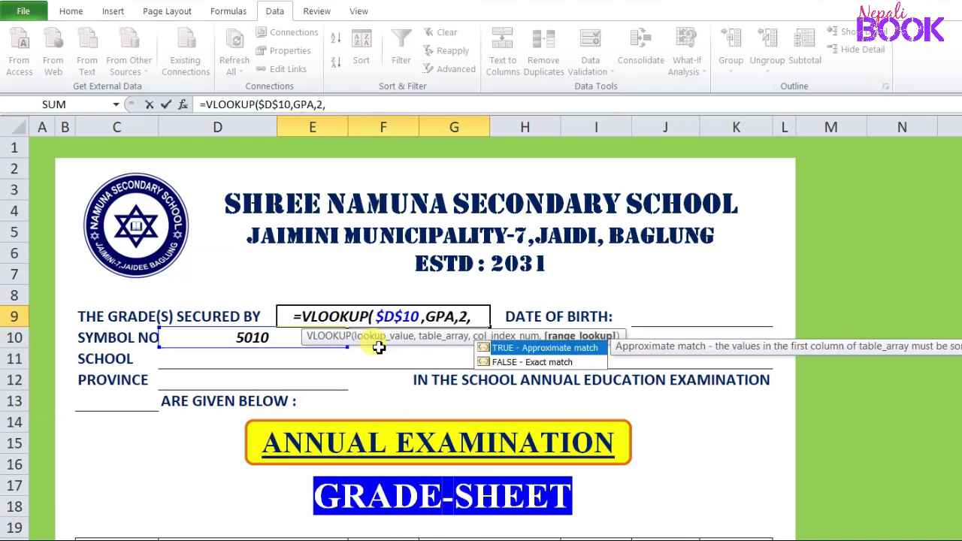
text(0)
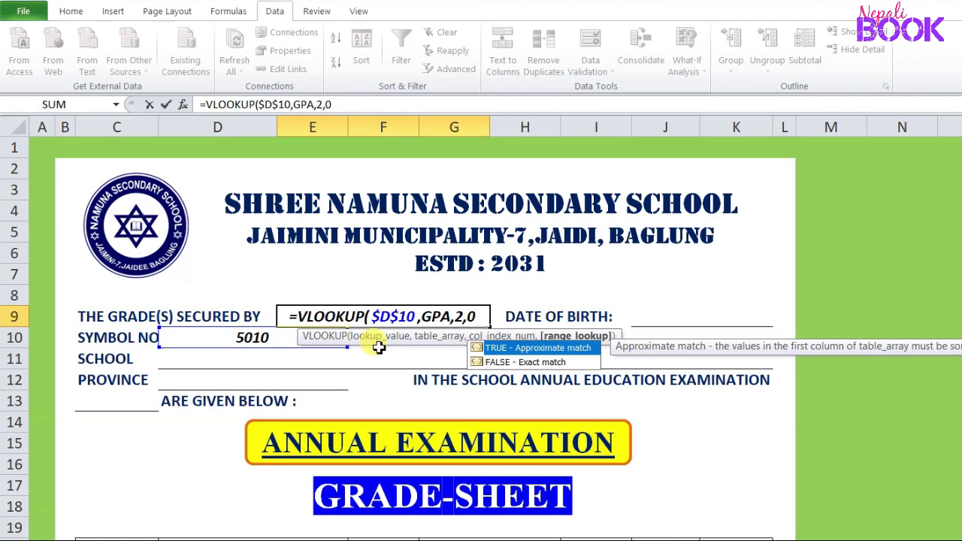
text())
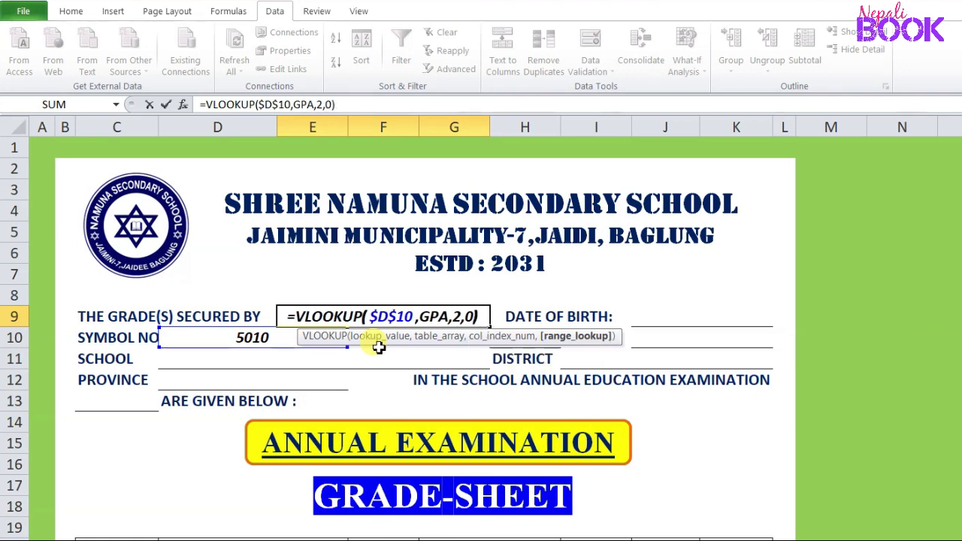
key(Return)
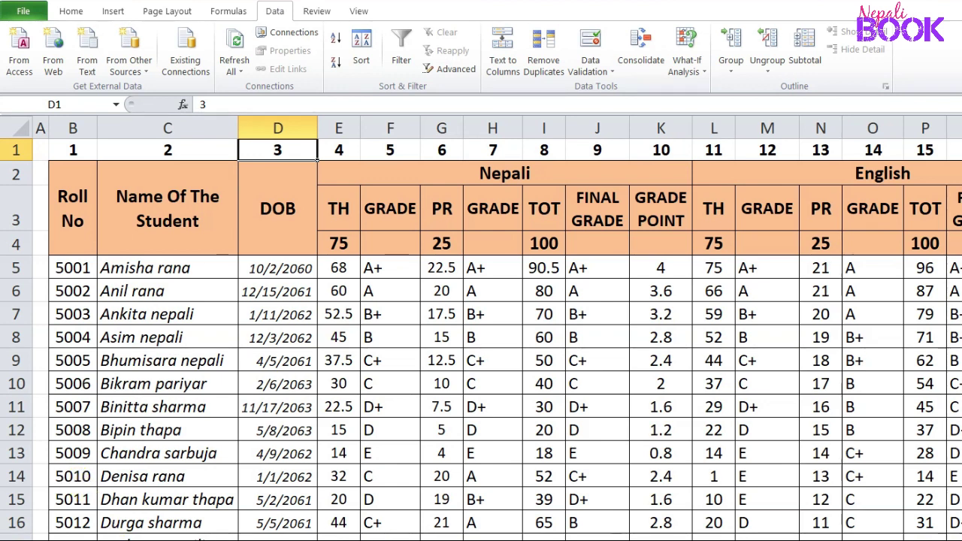
- Return to the grade sheet and start a VLOOKUP formula in date-of-birth cell J9
key(ctrl+Page_Down)
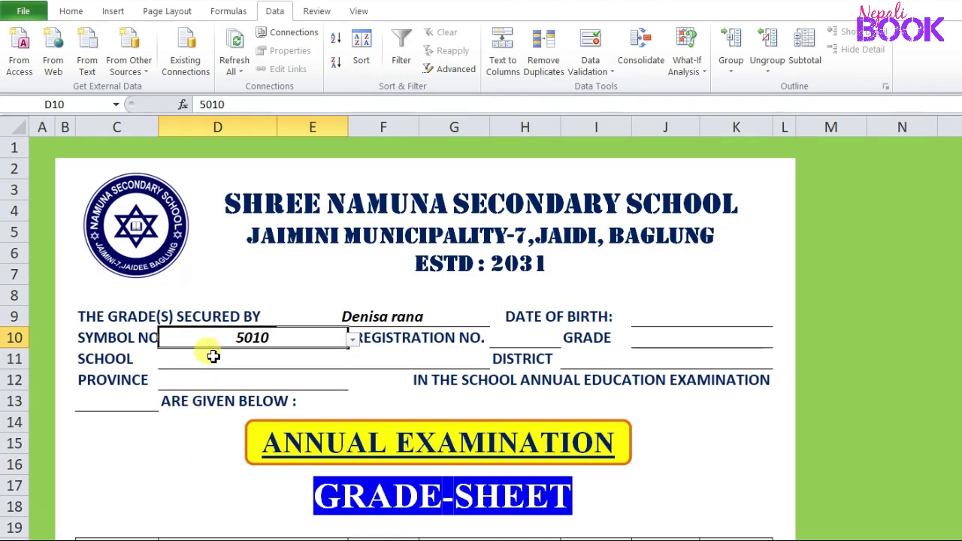
click(669, 317)
text(=v)
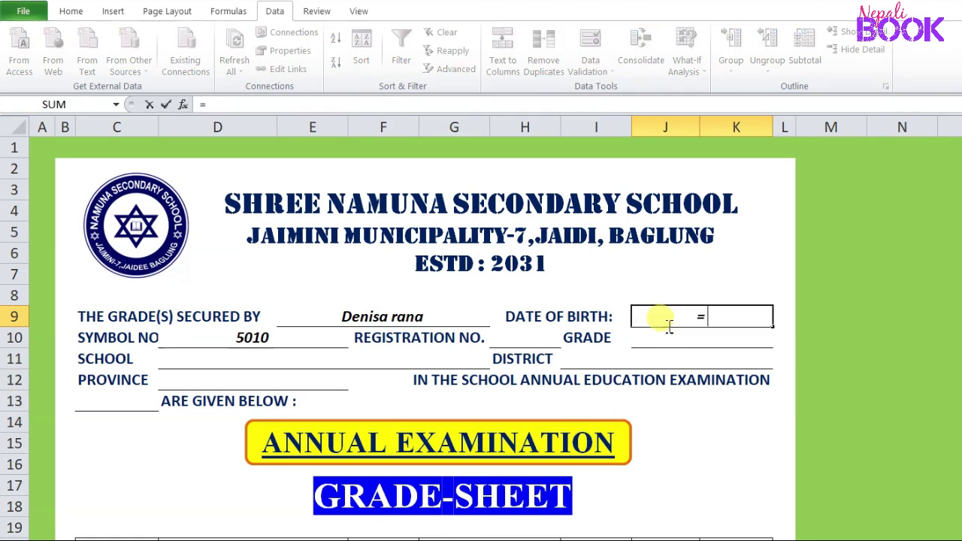
text(l)
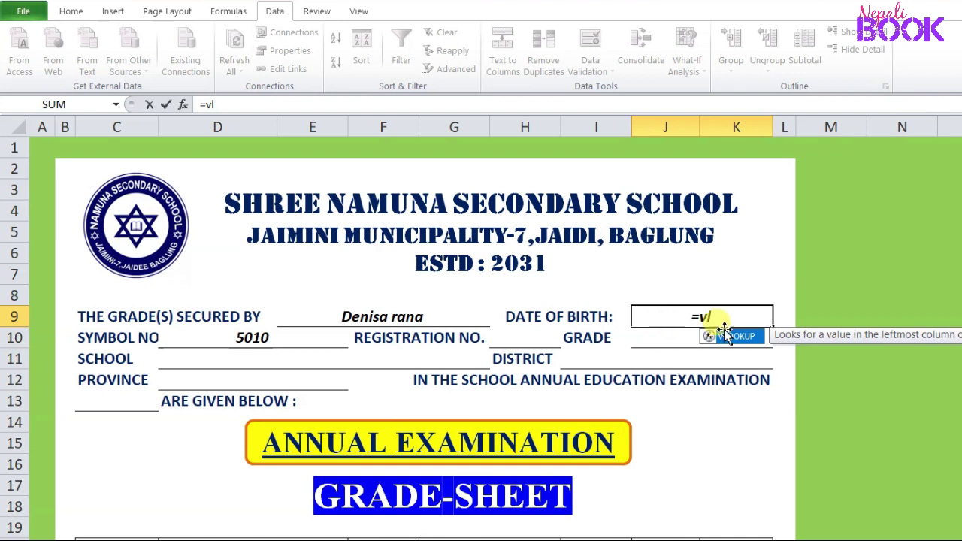
- Complete J9 as =VLOOKUP($D$10,GPA,3,0) to fetch the date of birth
double_click(762, 338)
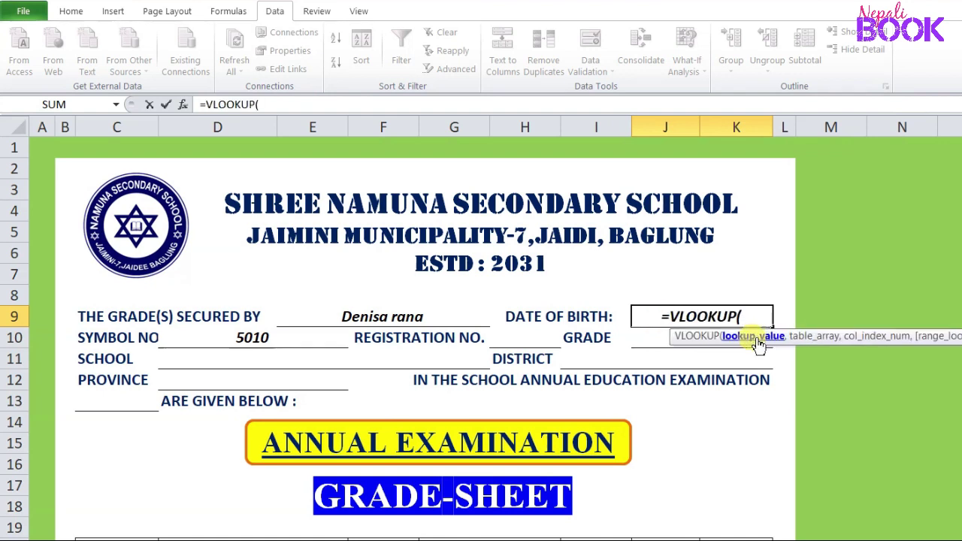
click(250, 339)
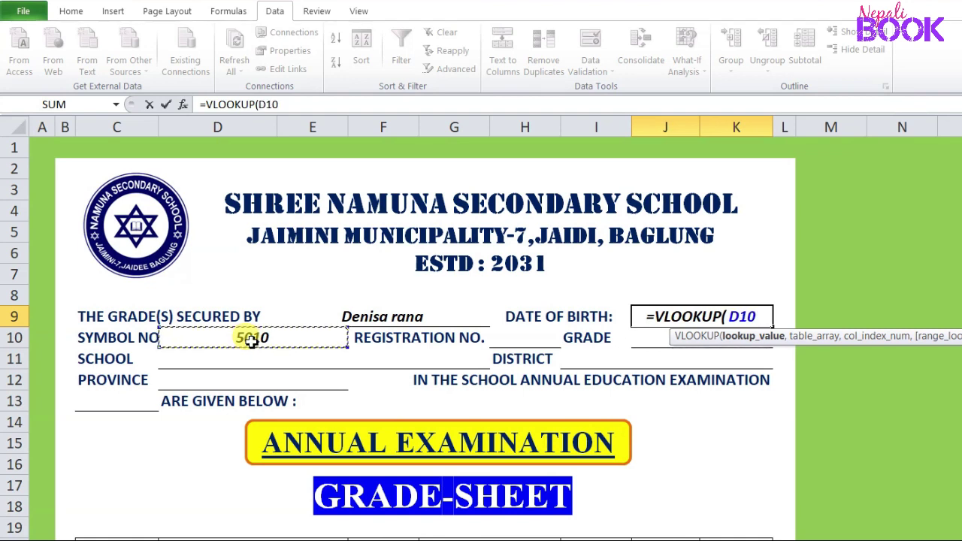
key(F4)
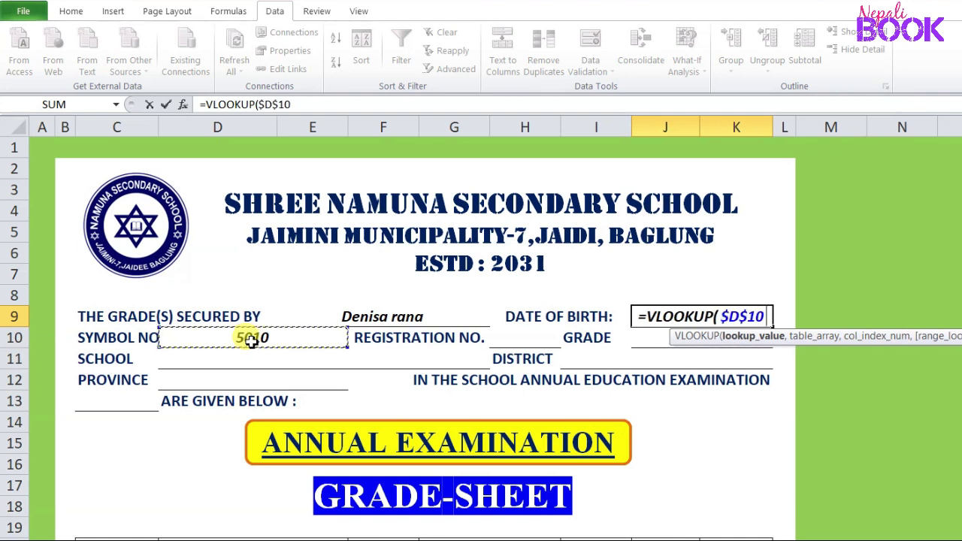
text(,)
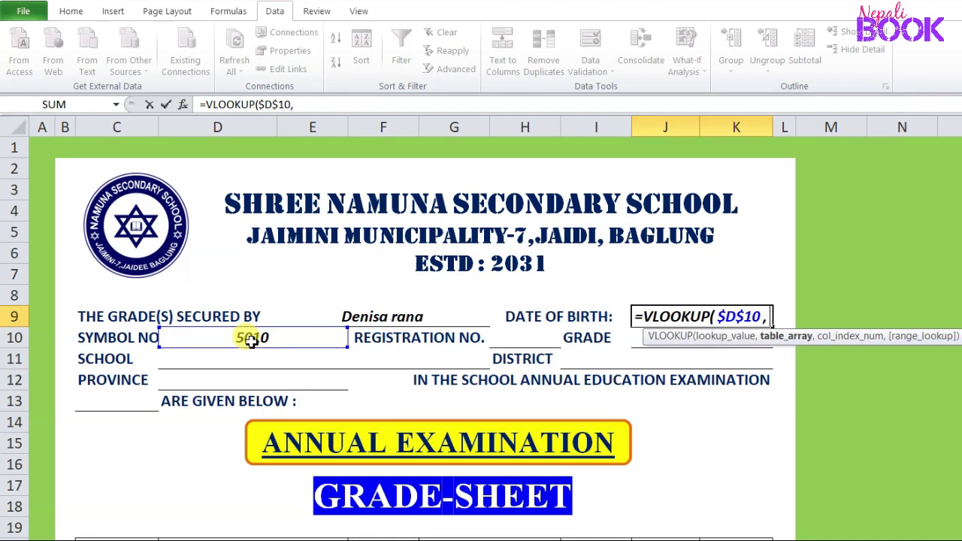
text(GPA)
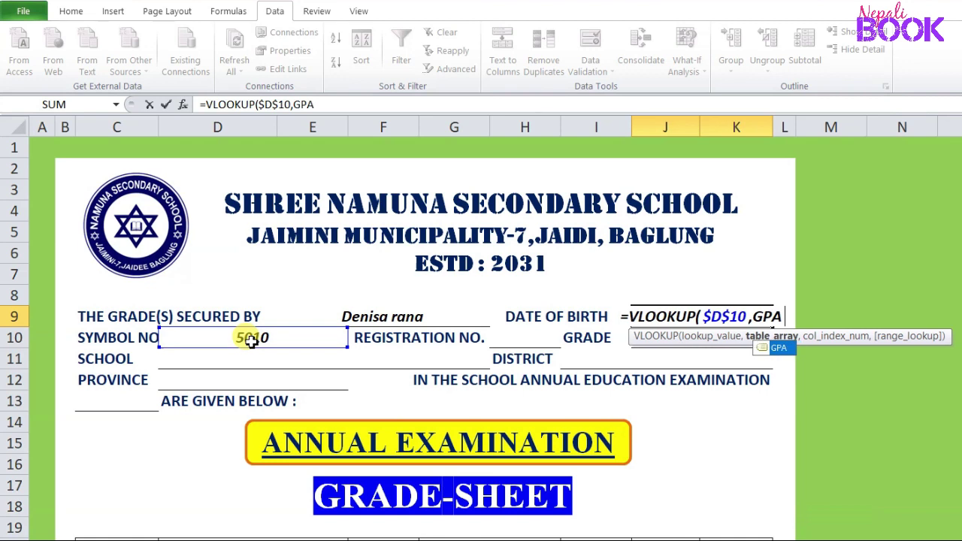
text(,)
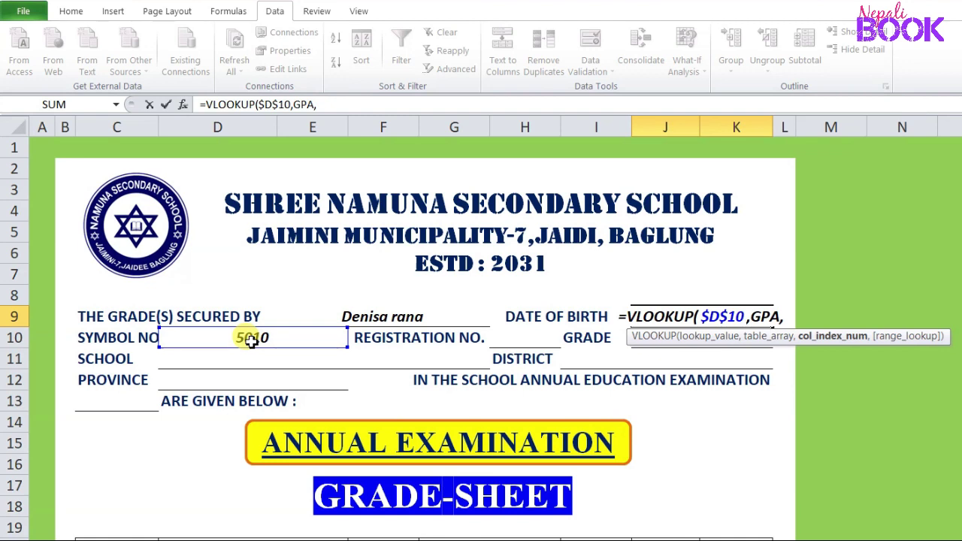
text(3)
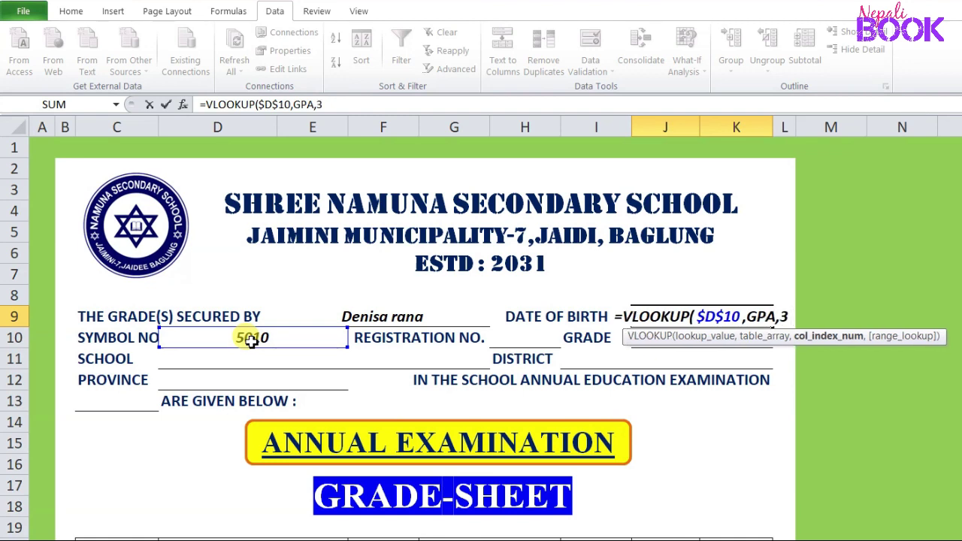
text(,)
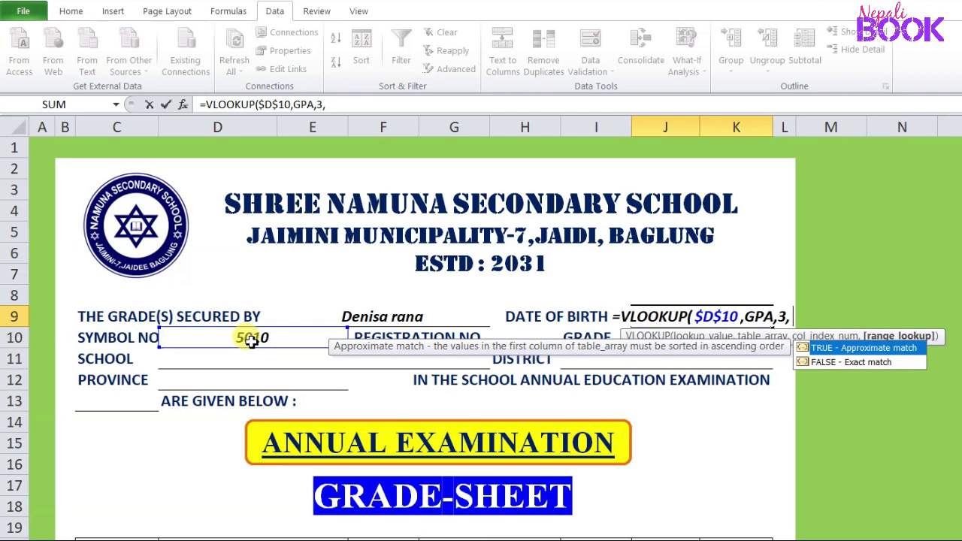
text(0)
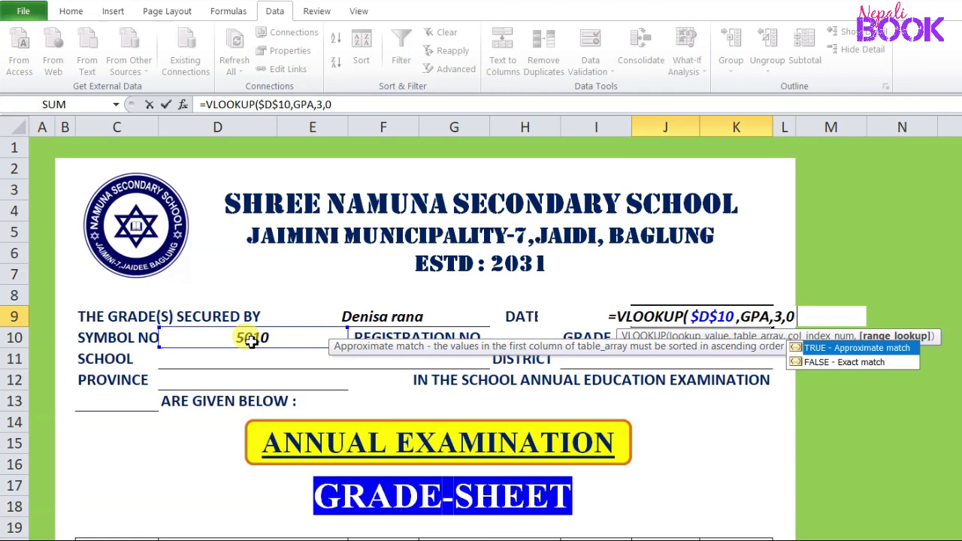
text())
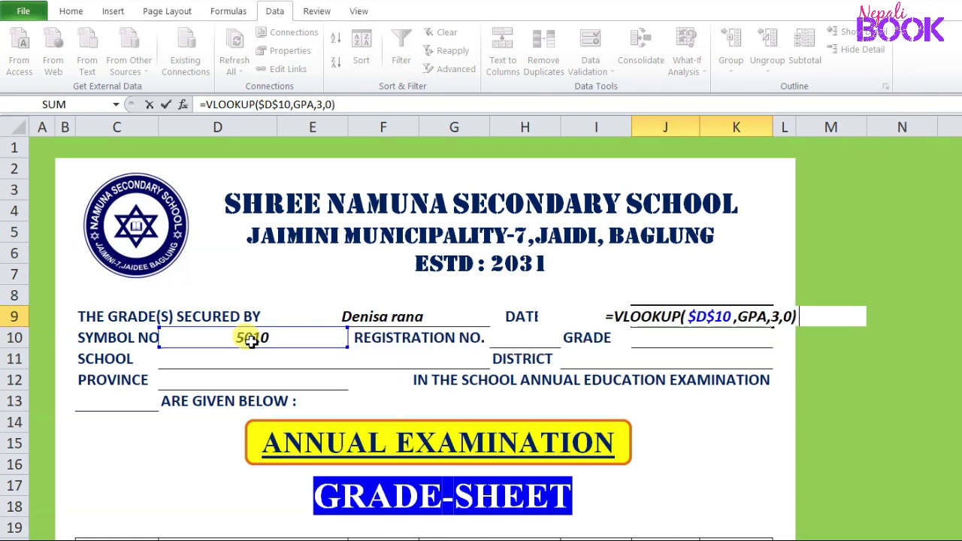
key(Return)
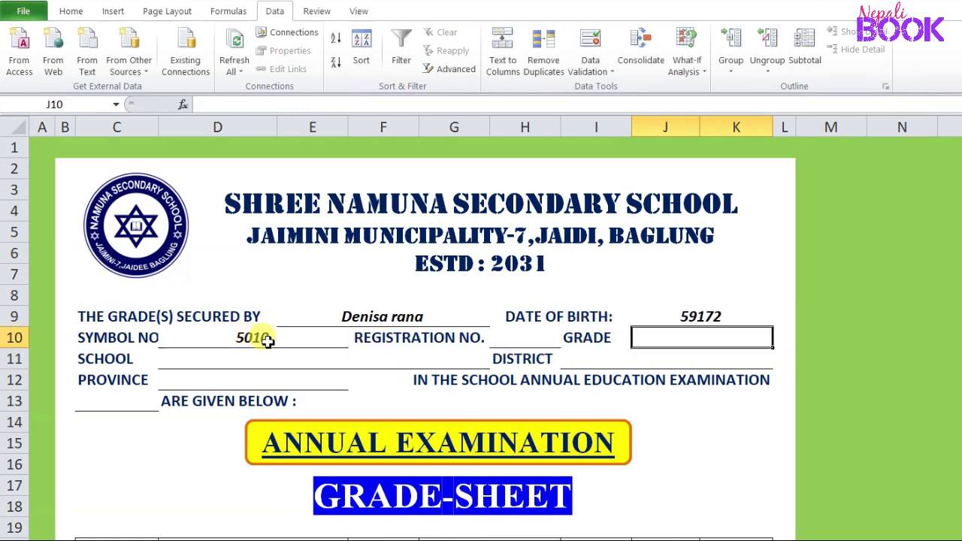
click(660, 310)
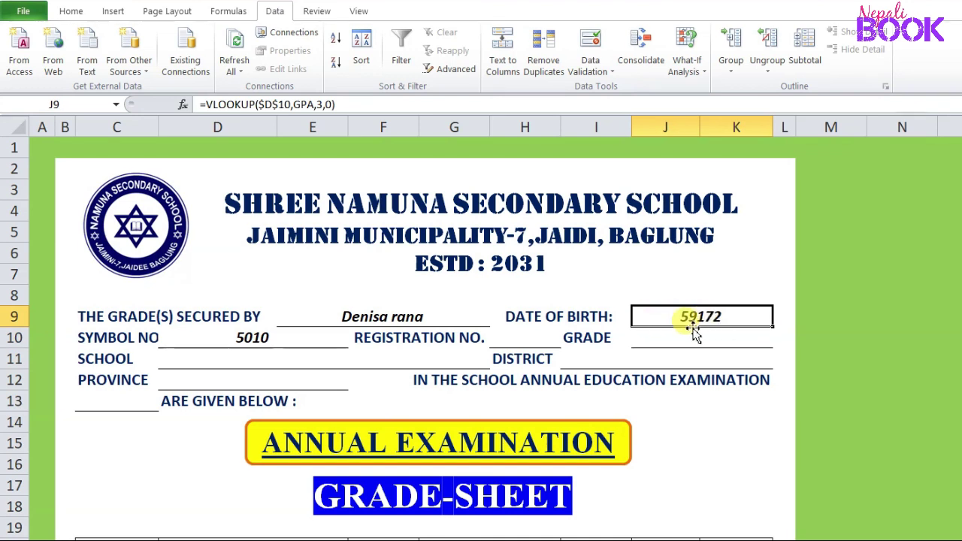
- Format J9 as Short Date so it shows 1/1/2062 instead of 59172
click(69, 11)
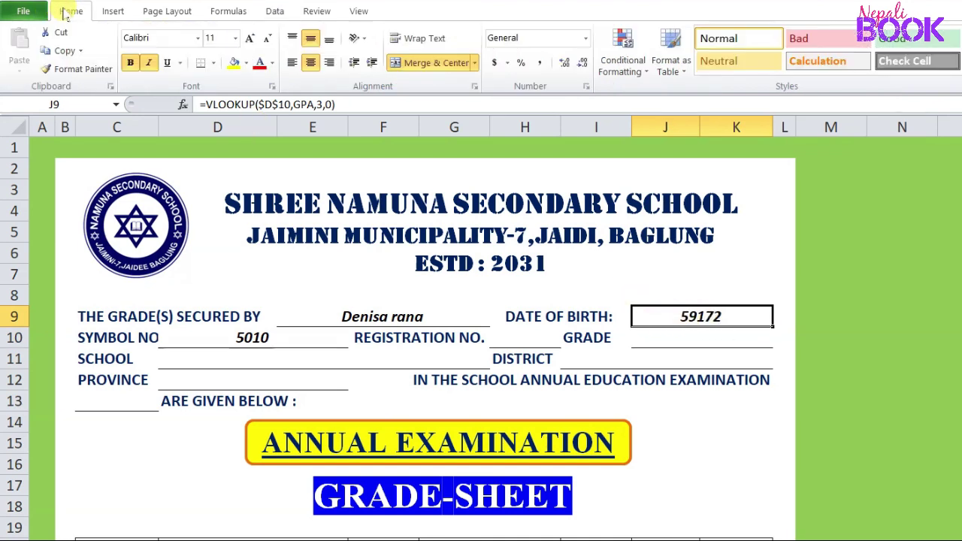
click(584, 38)
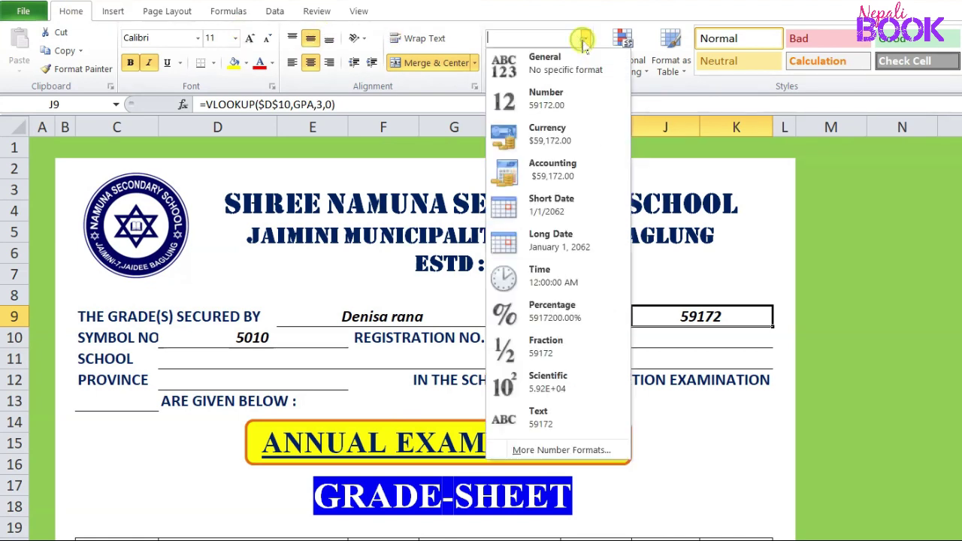
click(560, 214)
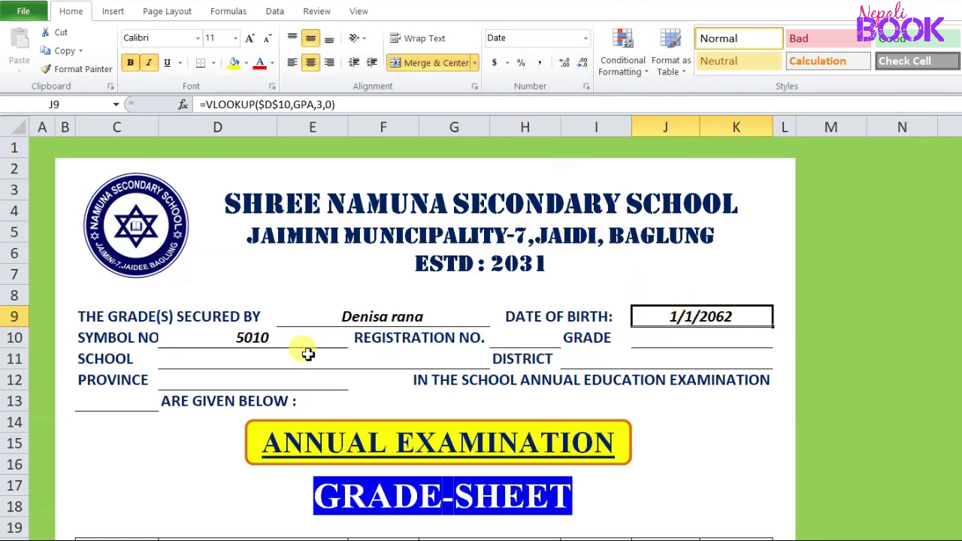
click(510, 337)
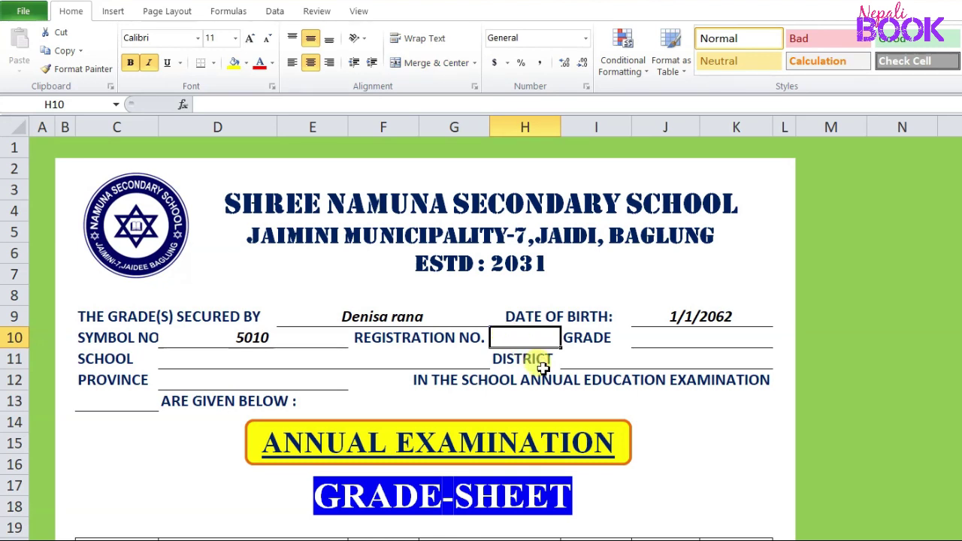
- Enter registration number 1111, grade 9 and the school name Shree Namuna Secondary School
text(1)
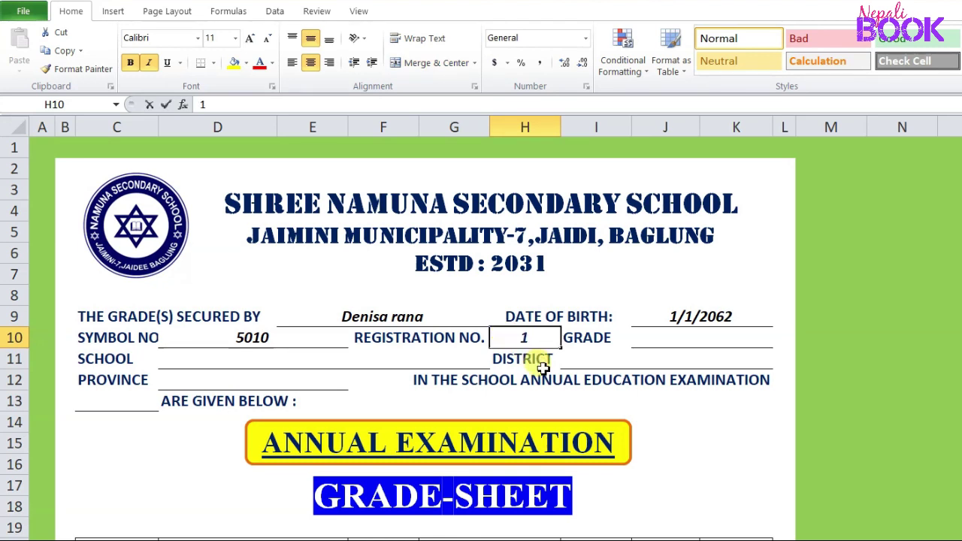
text(111)
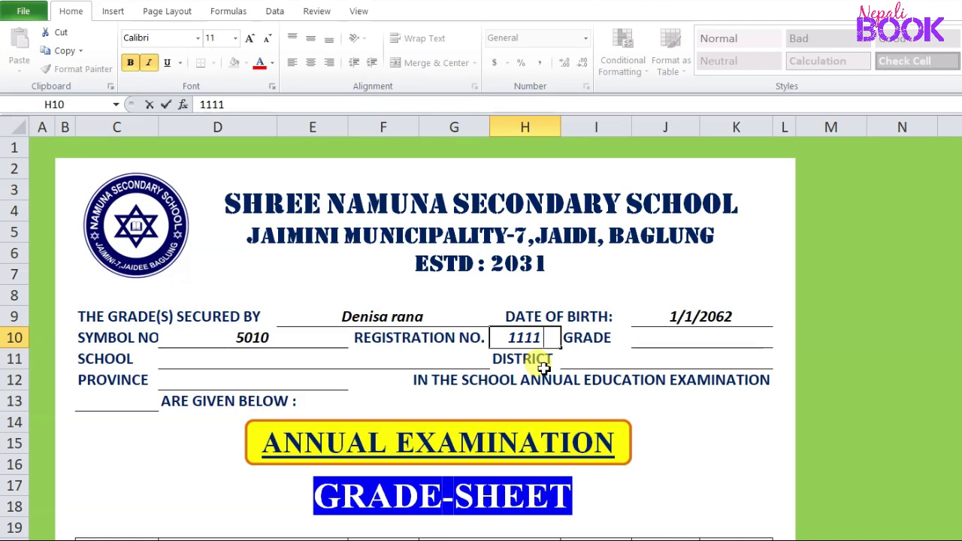
click(639, 339)
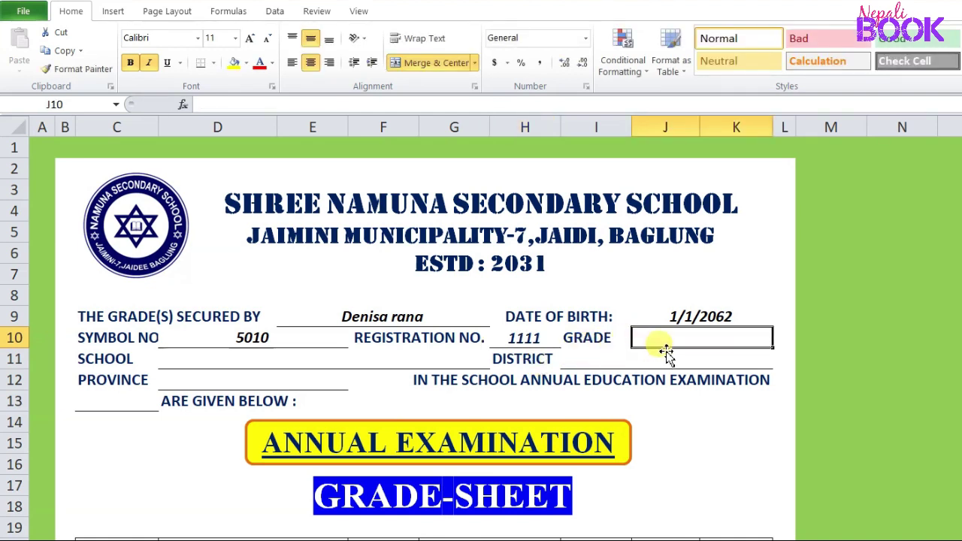
text(9)
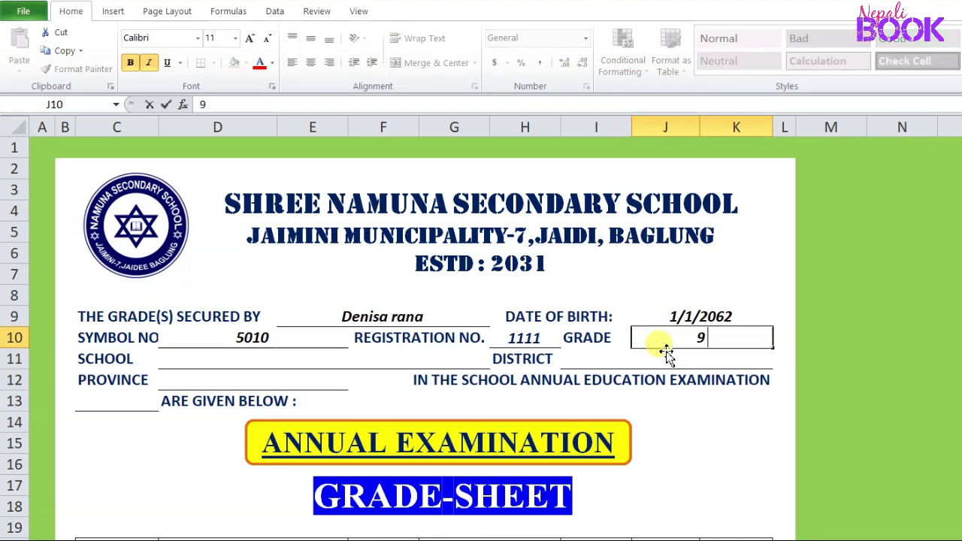
click(612, 359)
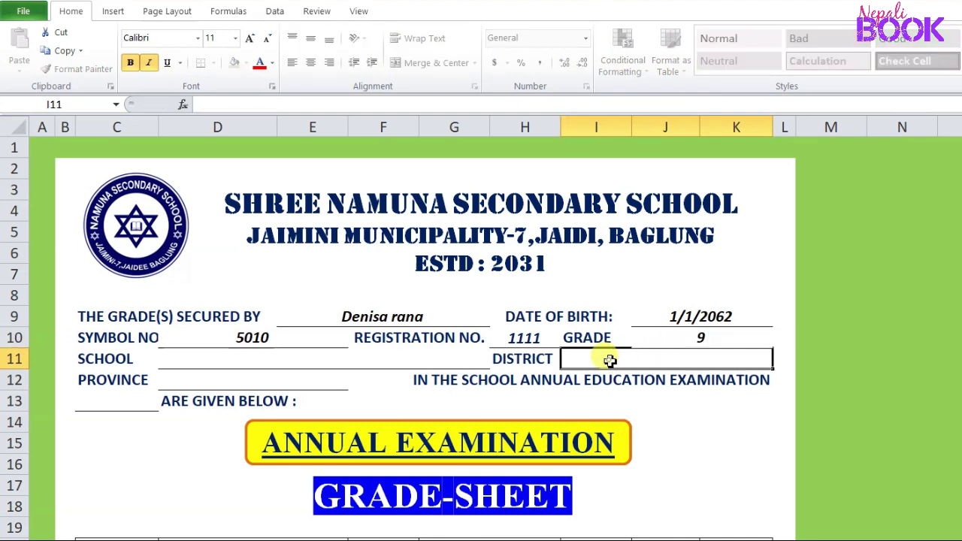
click(218, 360)
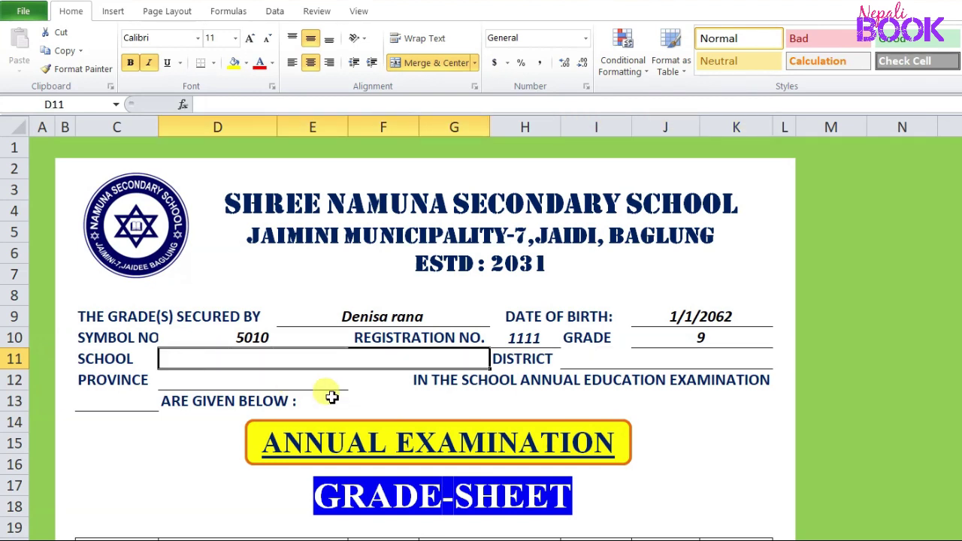
text(Shree Namuna Secondary School)
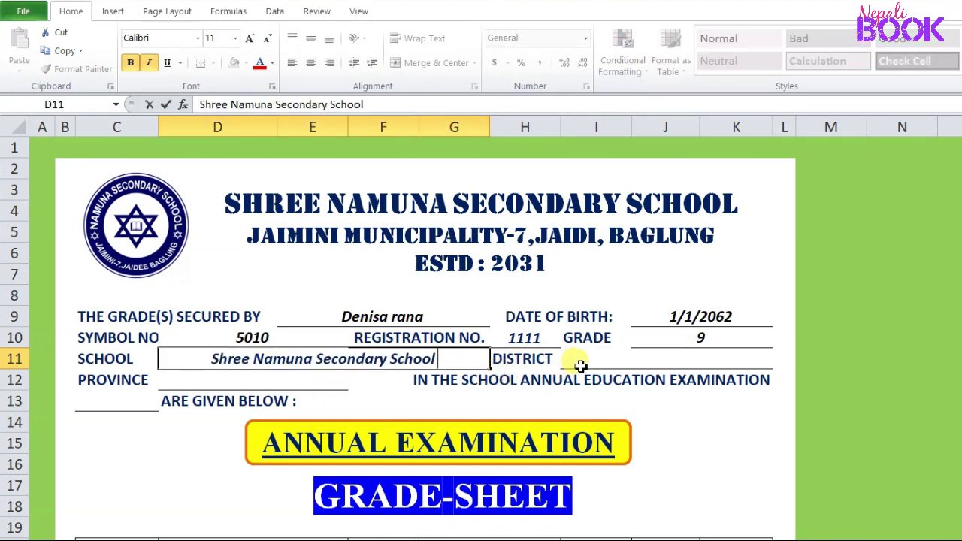
- Fill in district Baglung, province Gandaki and year 2077
double_click(585, 365)
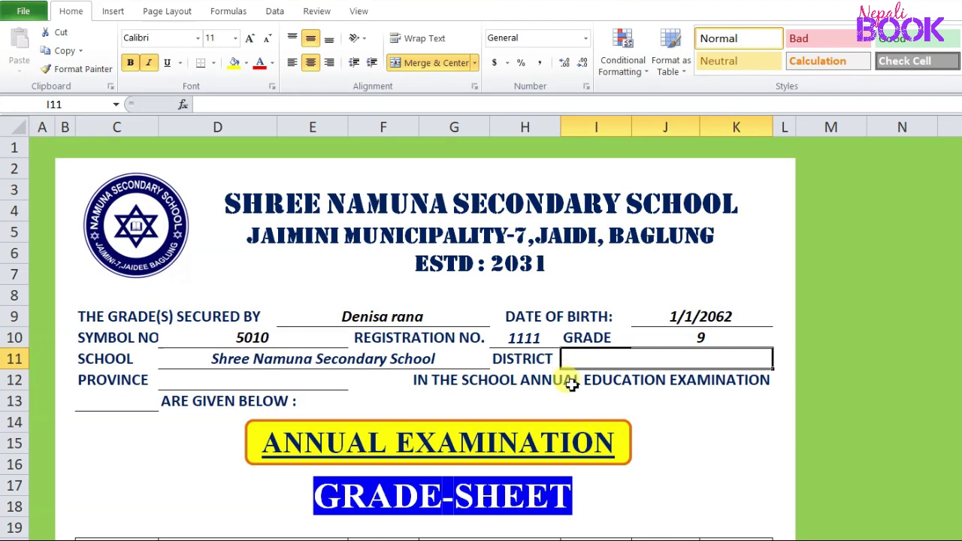
text(Baglung)
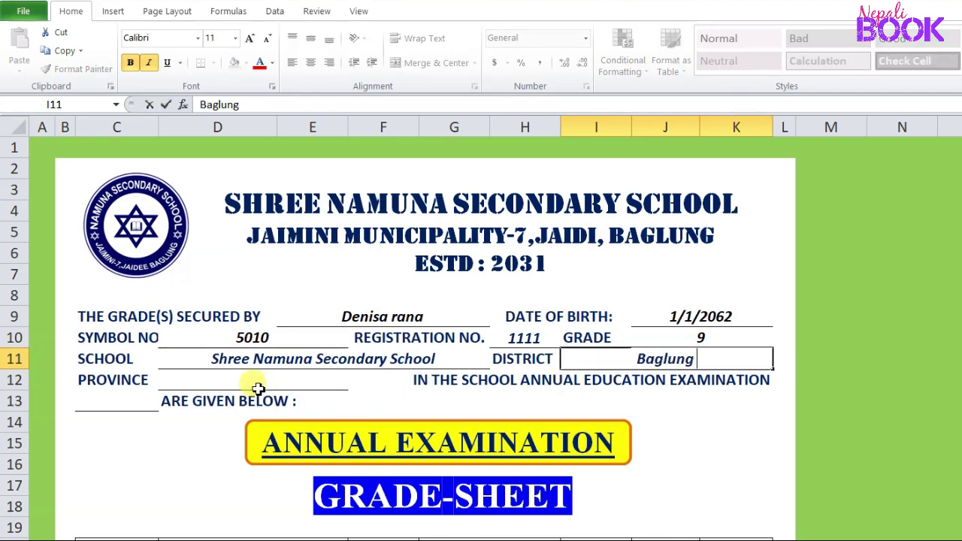
click(255, 385)
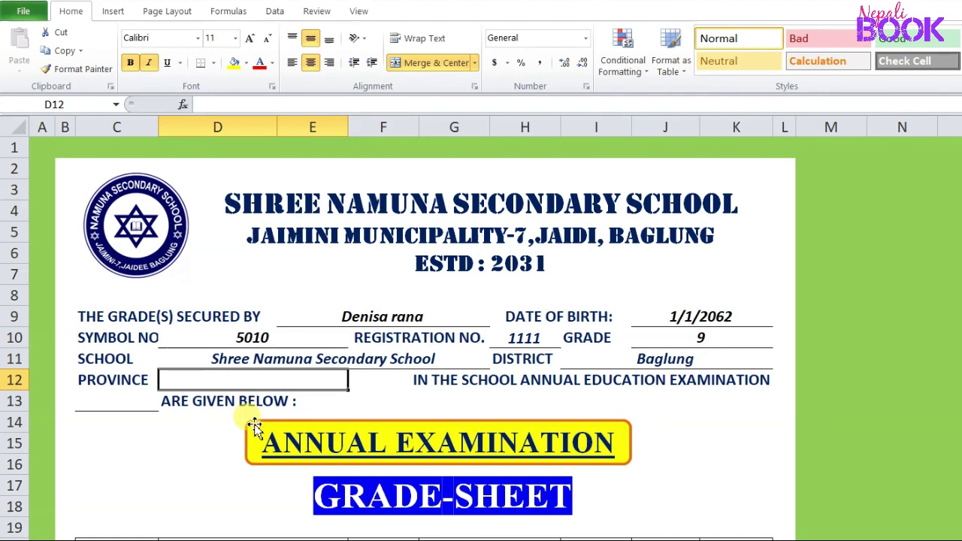
text(Gandaki)
click(103, 399)
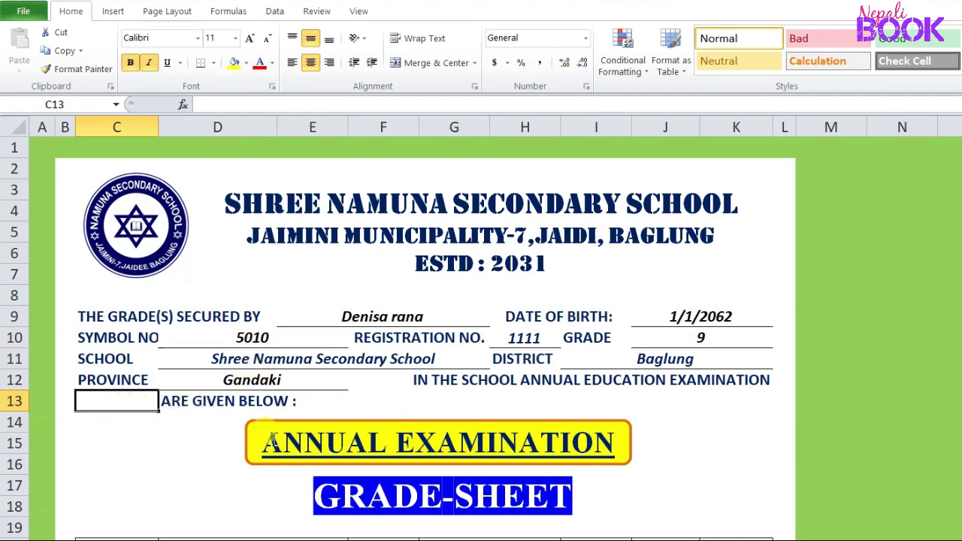
text(20)
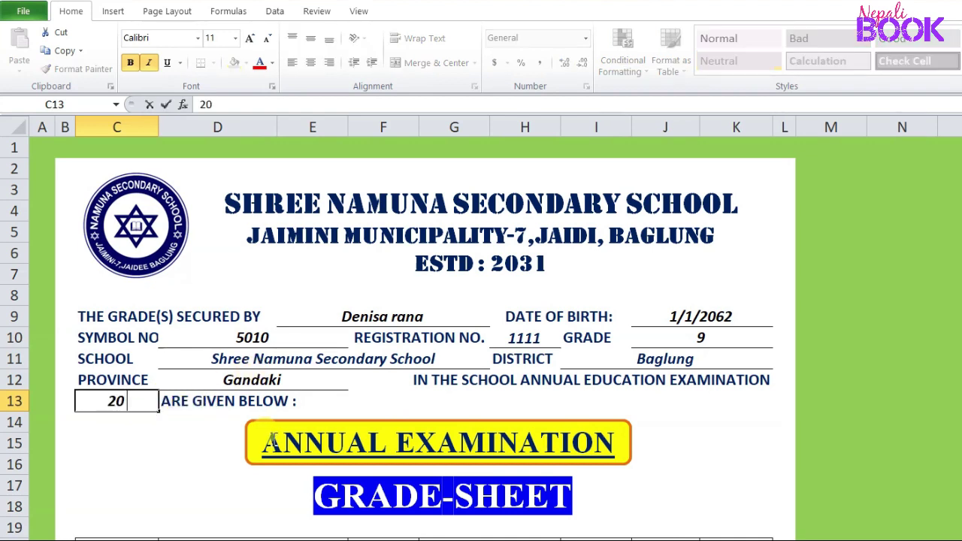
text(77)
- Enter 4 as Nepali's credit hours in F22
click(451, 400)
scroll(445, 404, down, 1)
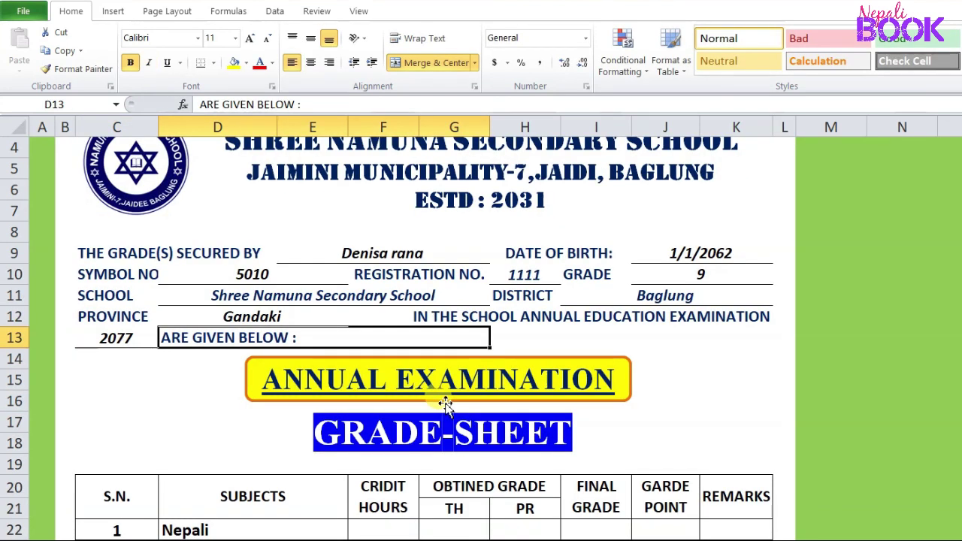
scroll(447, 401, down, 1)
scroll(447, 402, down, 1)
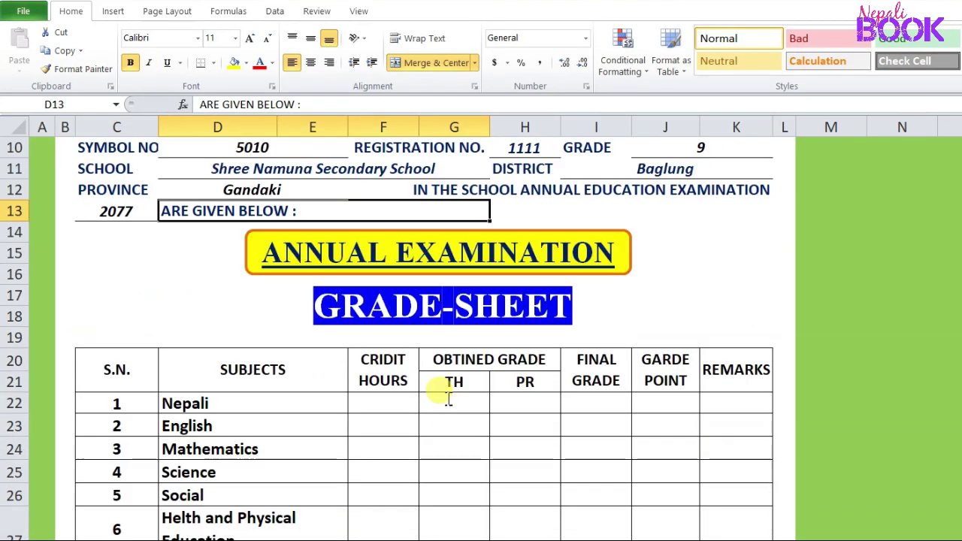
scroll(447, 402, up, 2)
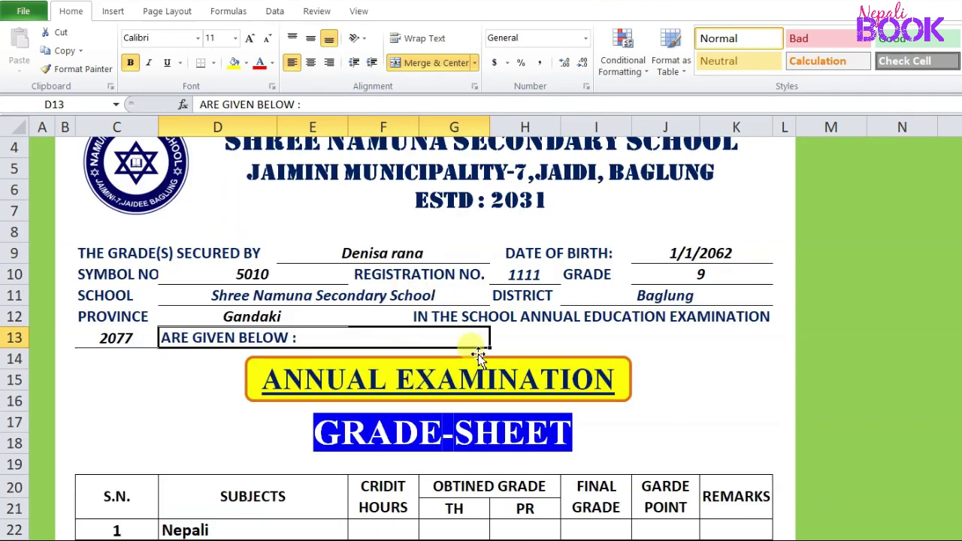
scroll(451, 353, down, 2)
scroll(458, 400, down, 1)
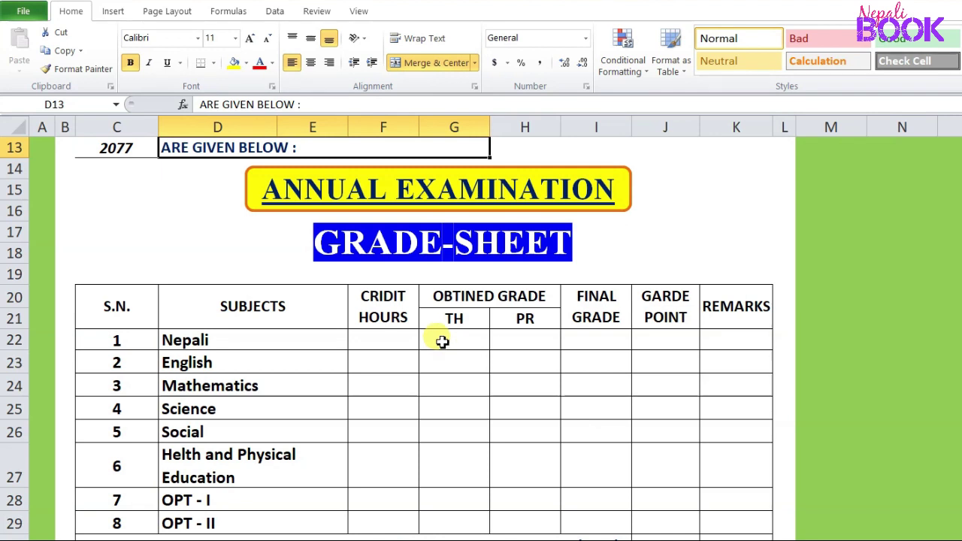
click(388, 343)
text(4)
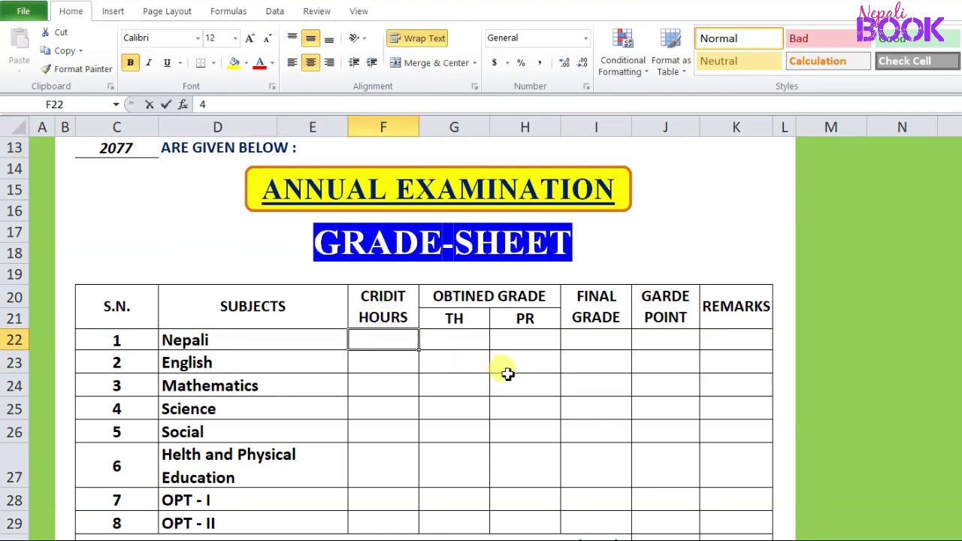
key(Return)
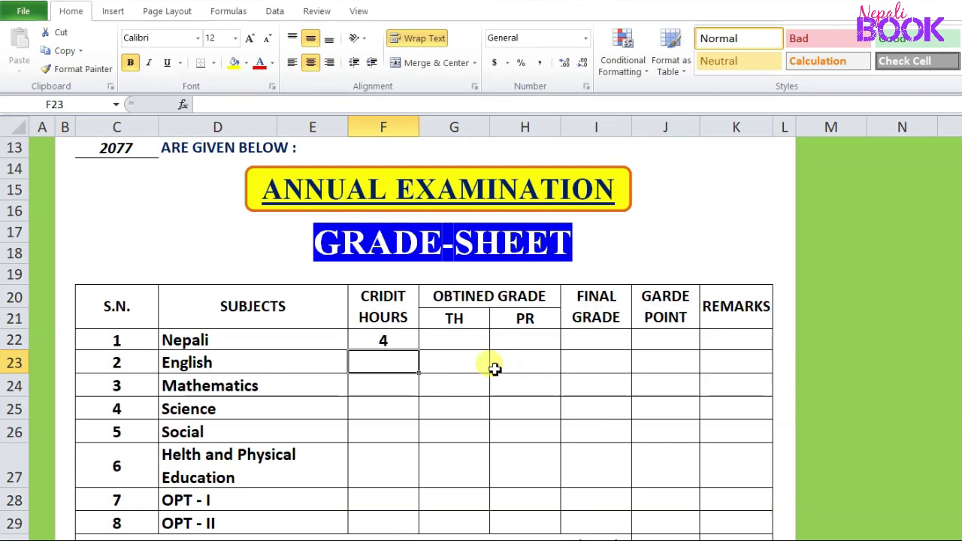
- Copy the 4 credit hours down to every subject through OPT - II in F29
click(391, 343)
drag(419, 350, 415, 518)
click(393, 453)
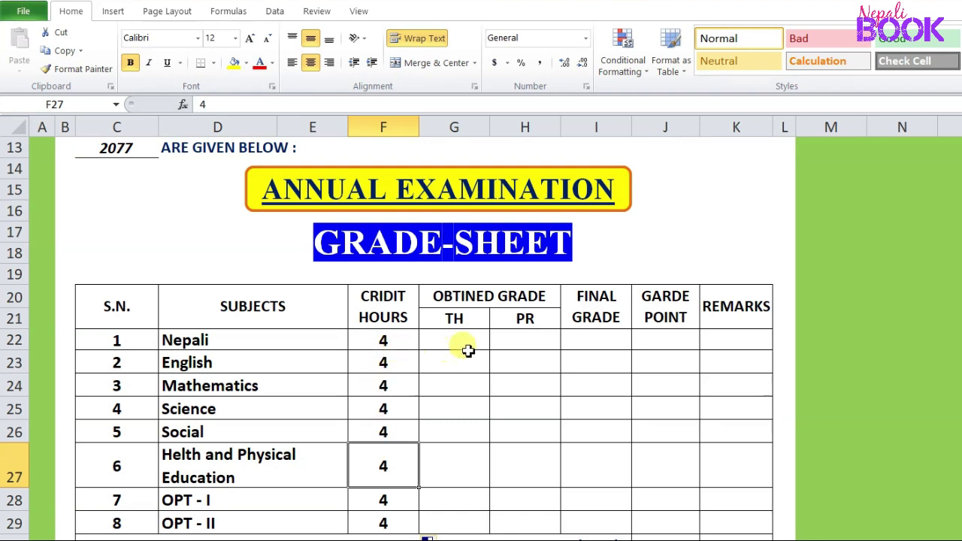
scroll(468, 351, up, 3)
scroll(467, 350, up, 1)
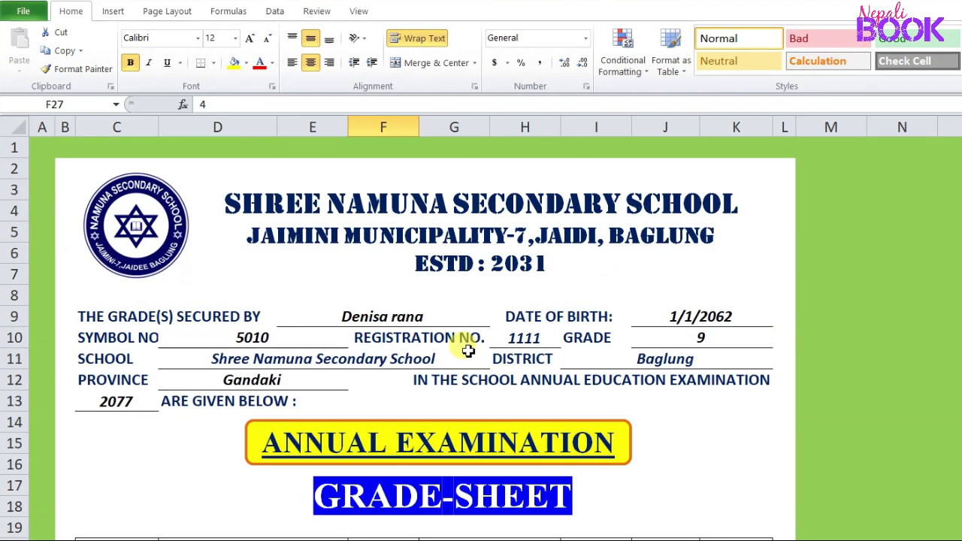
scroll(467, 351, down, 1)
scroll(467, 351, down, 2)
scroll(466, 345, down, 1)
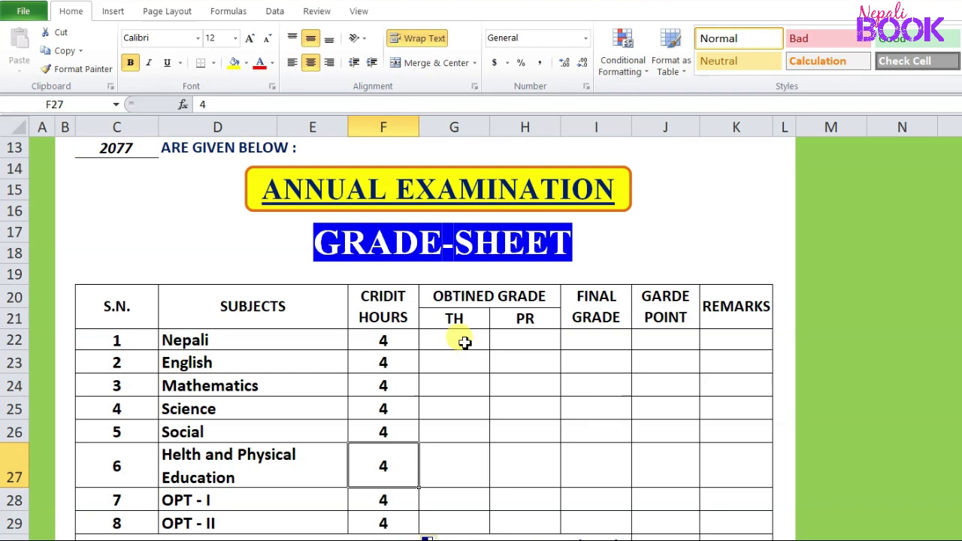
- Start a VLOOKUP in G22 using the absolute reference $D$10 as the lookup value
click(464, 342)
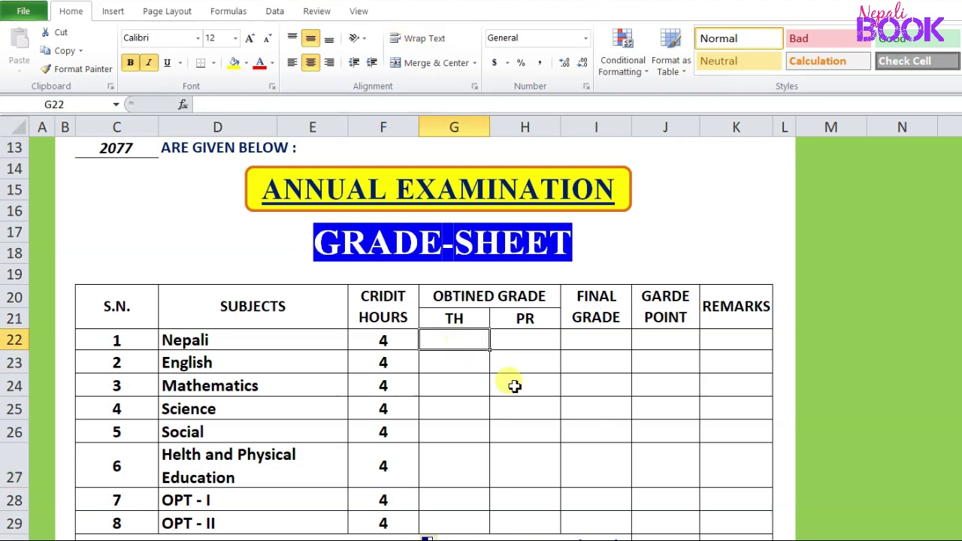
text(=)
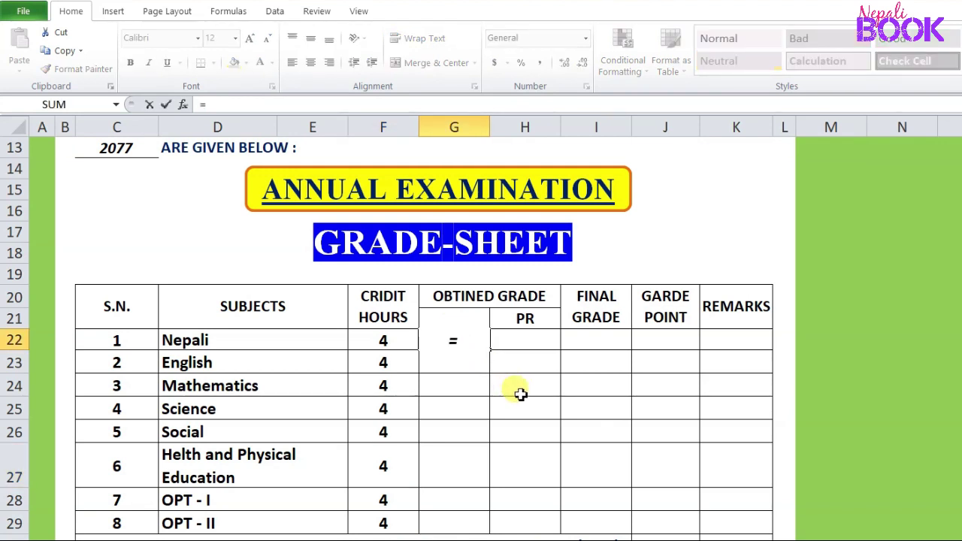
text(v)
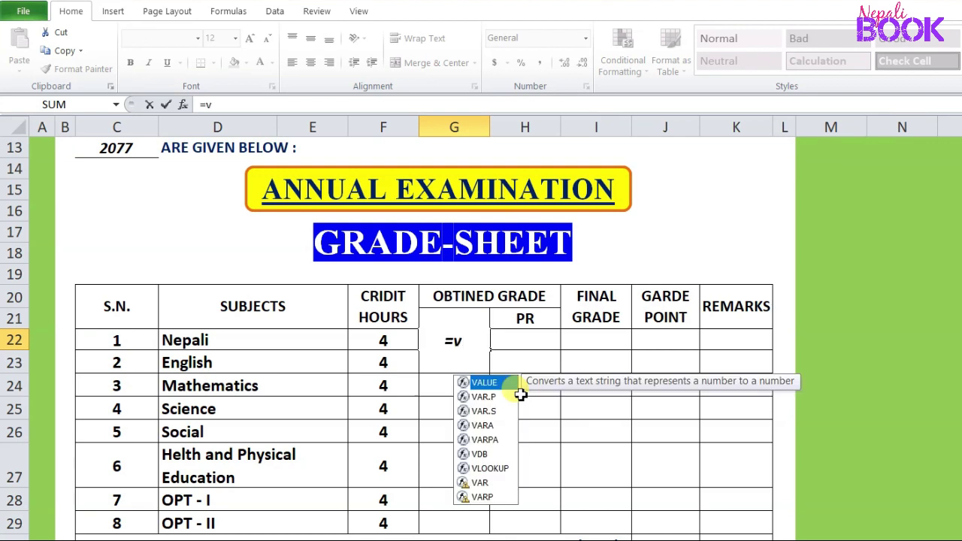
text(l)
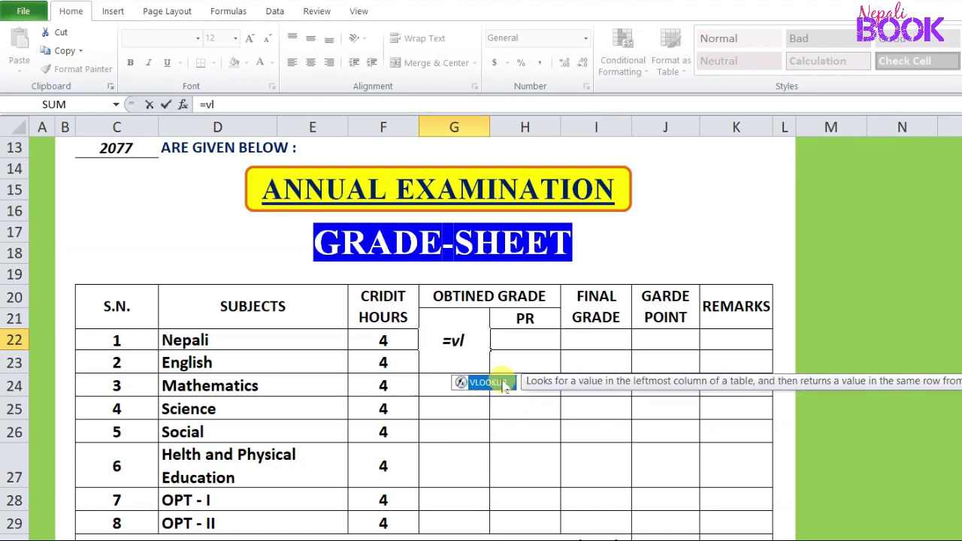
double_click(504, 384)
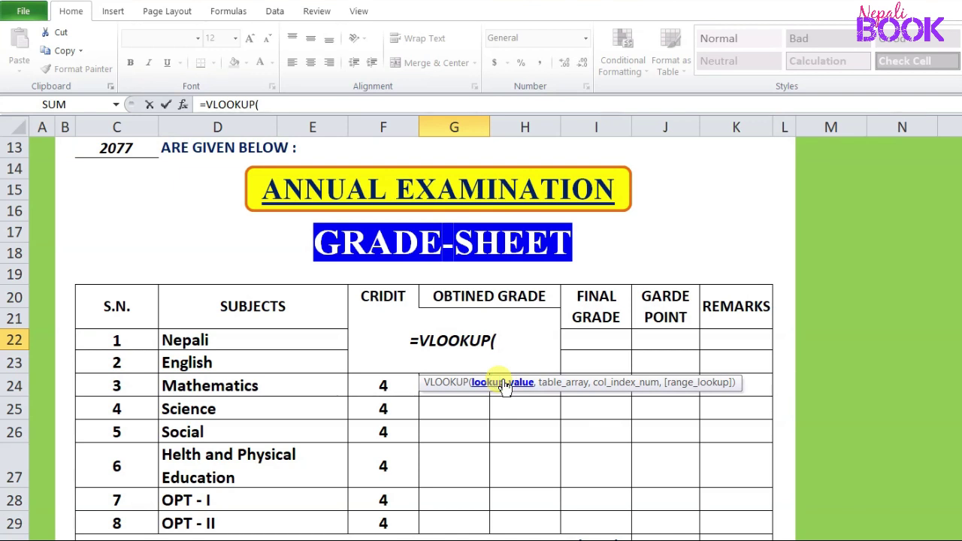
scroll(338, 323, up, 2)
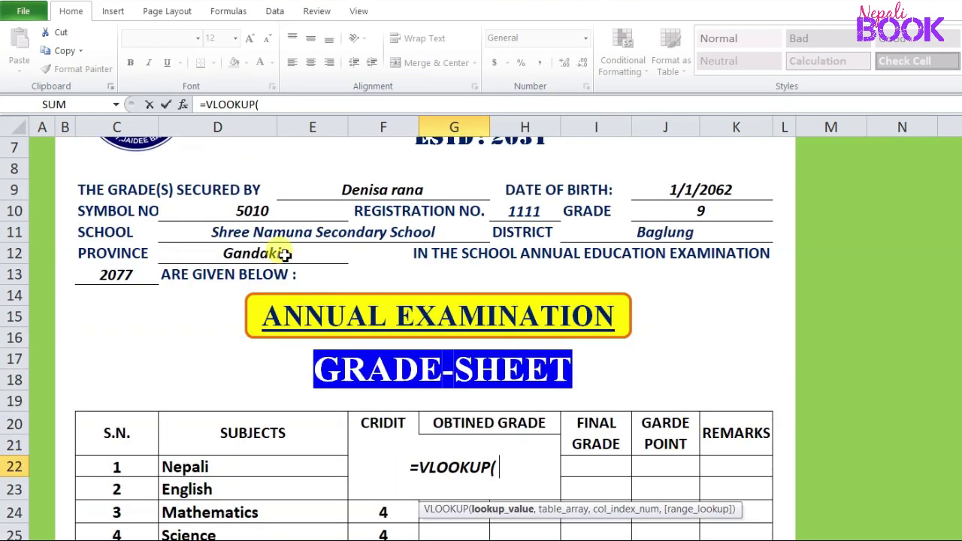
click(224, 214)
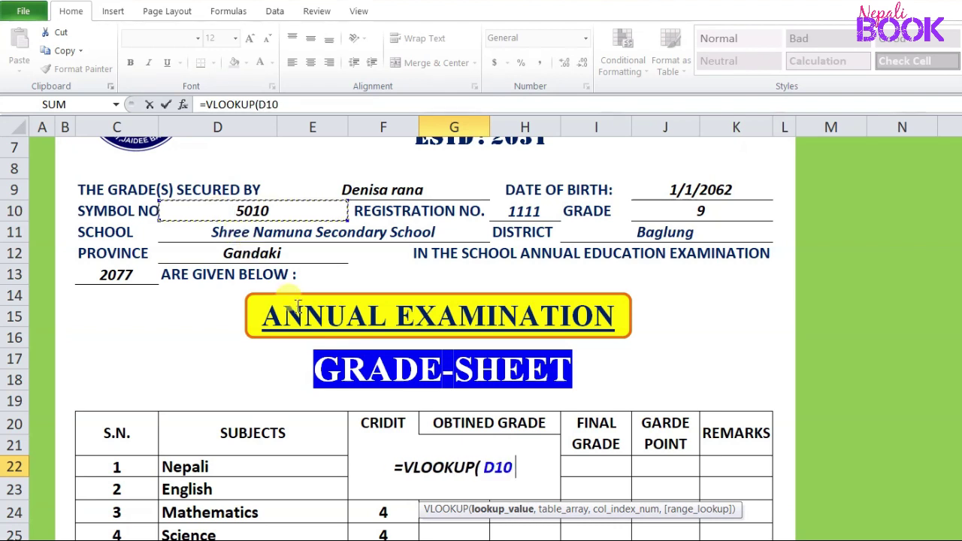
key(F4)
- Complete it as =VLOOKUP($D$10,GPA,5,0) so Nepali's theory grade shows C
text($D$10,)
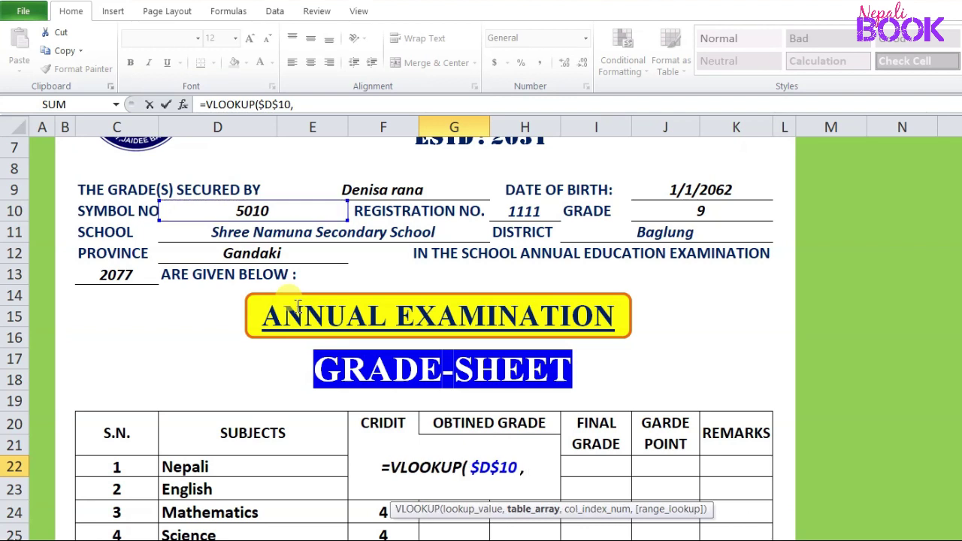
text(G)
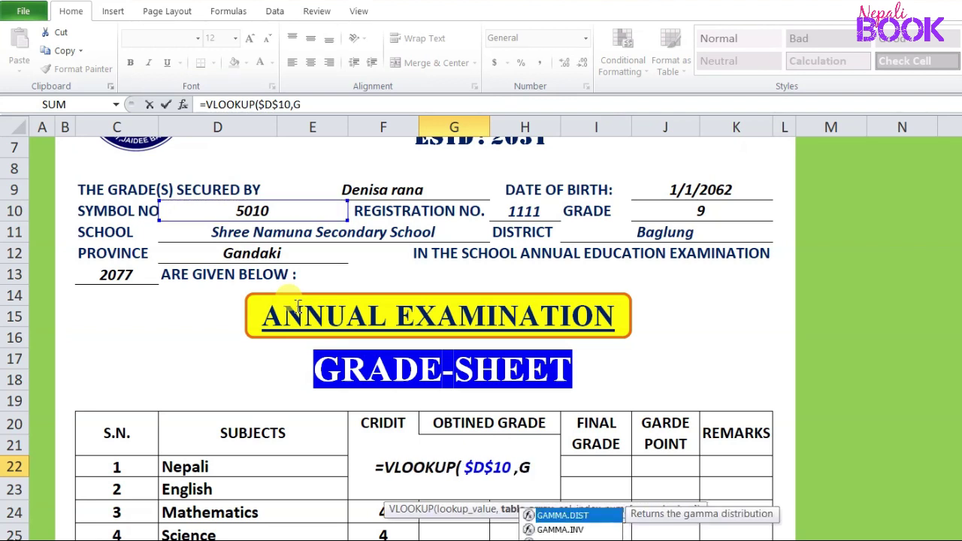
text(PA)
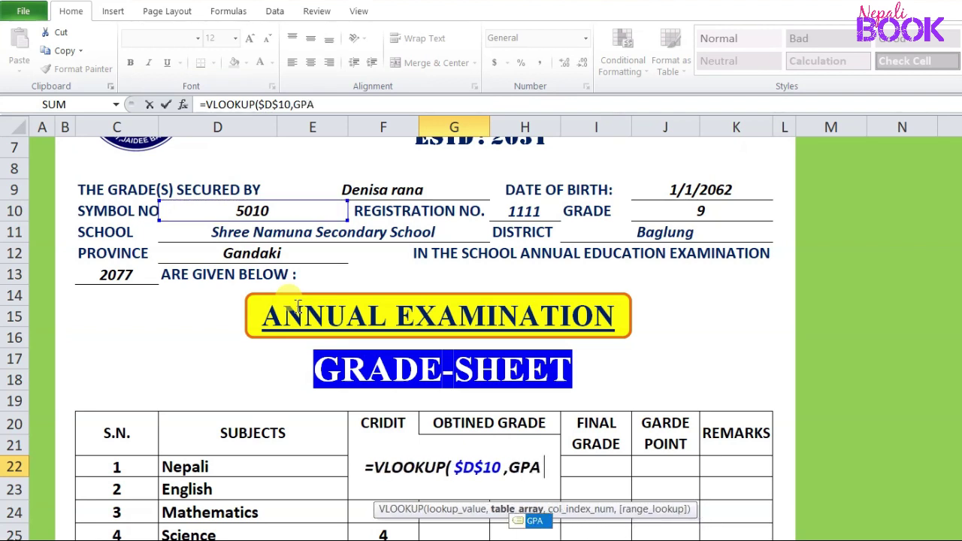
text(,)
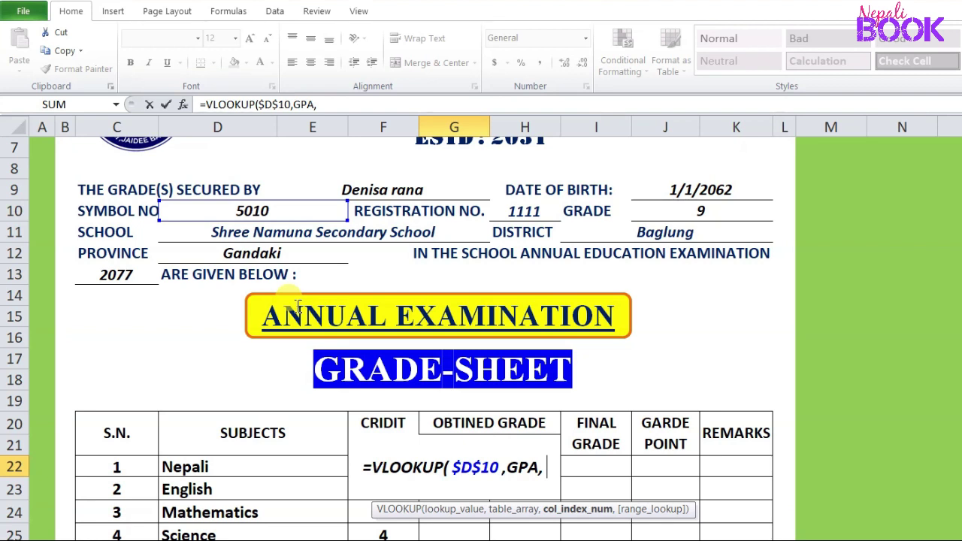
text(5)
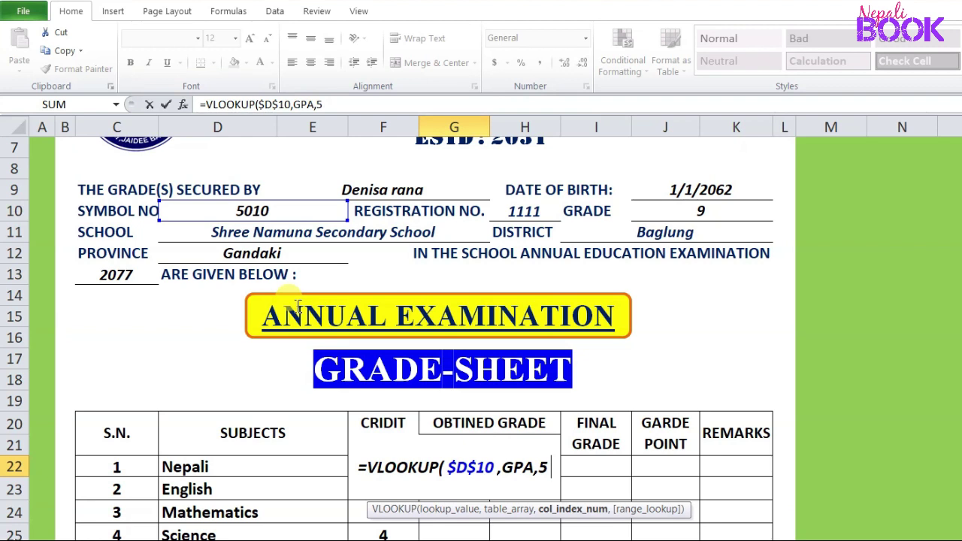
text(,)
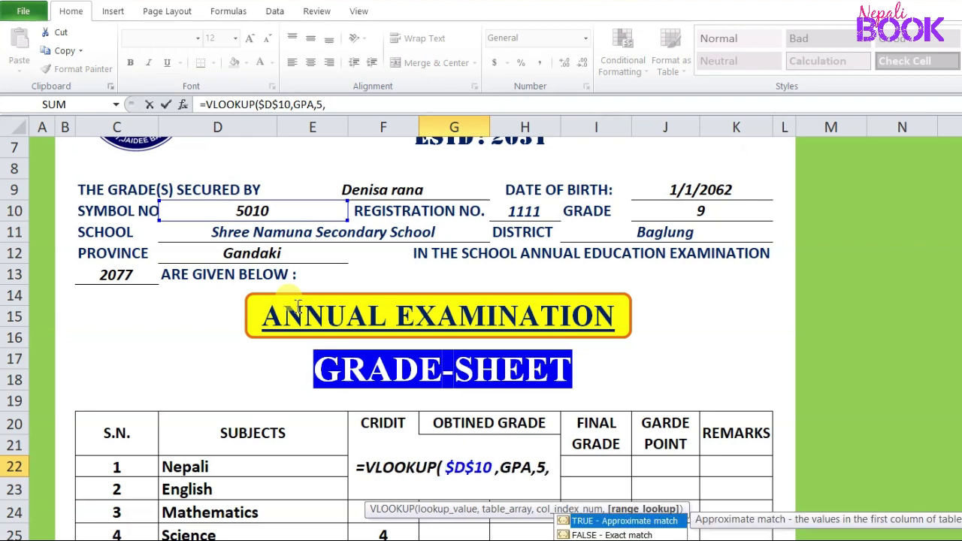
text(0)
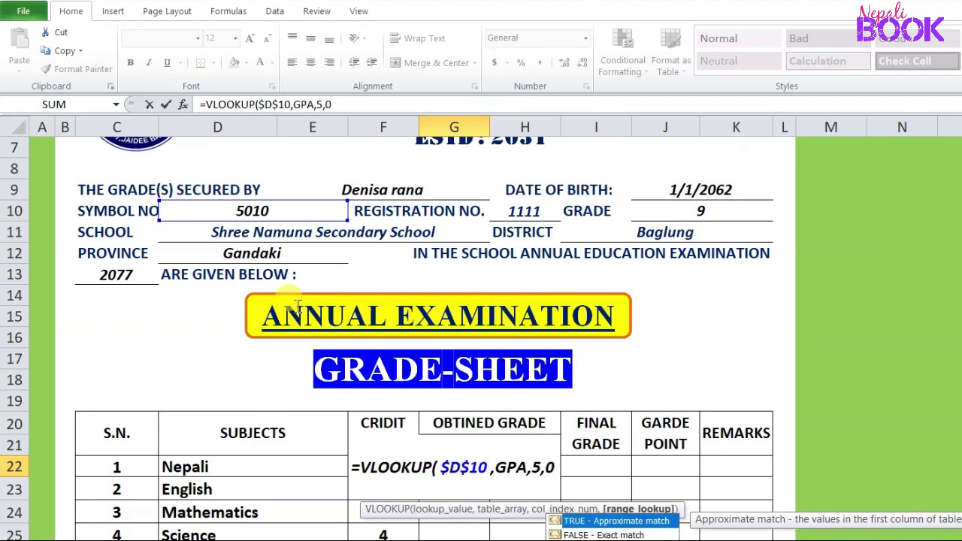
text(_)
key(BackSpace)
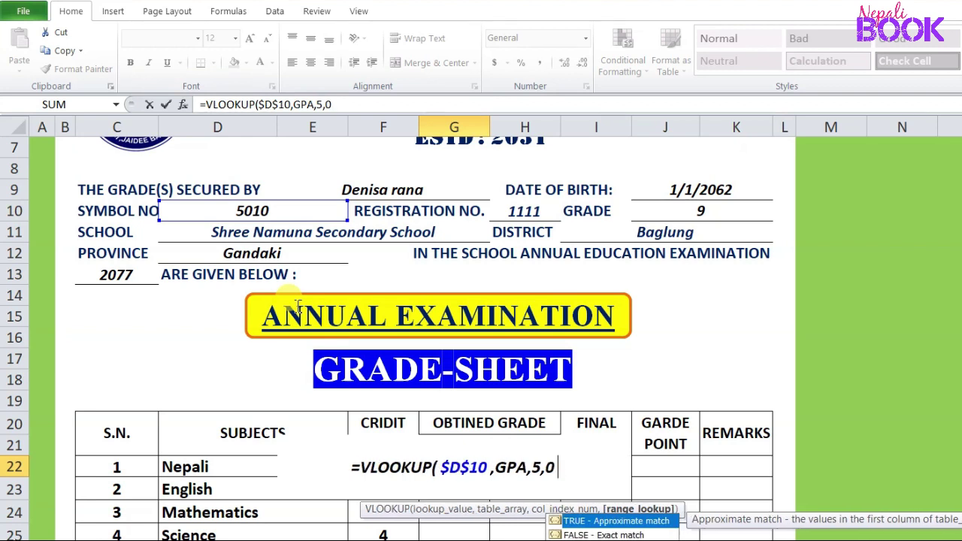
text(0)
key(BackSpace)
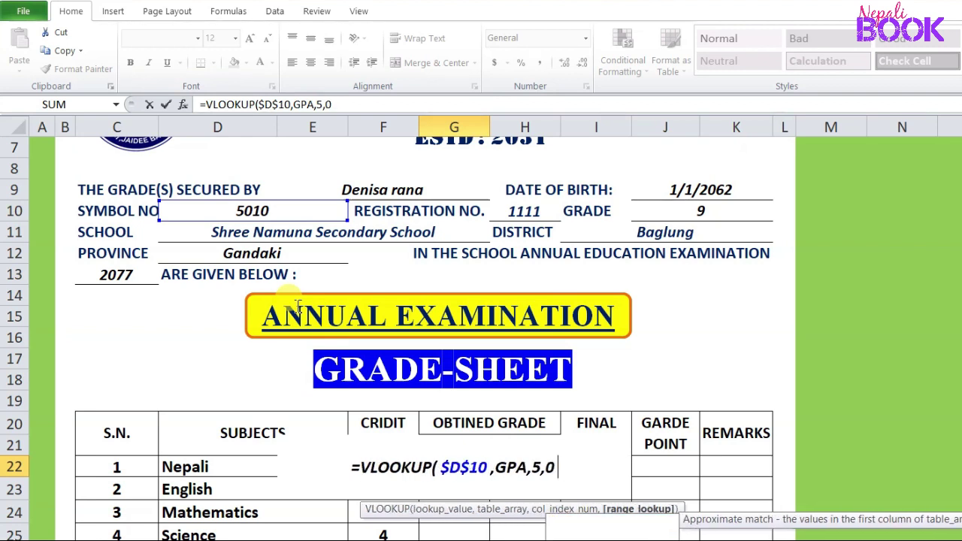
text())
key(Return)
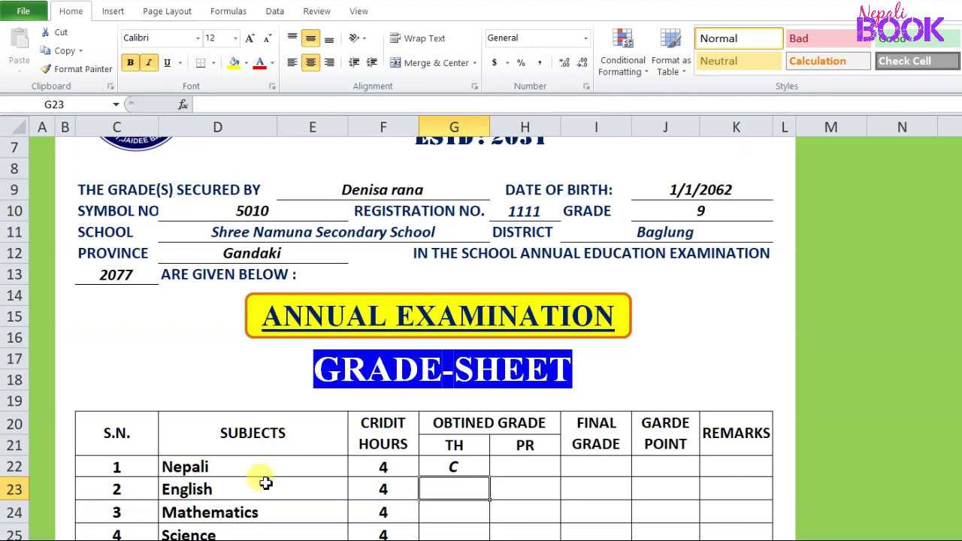
click(449, 467)
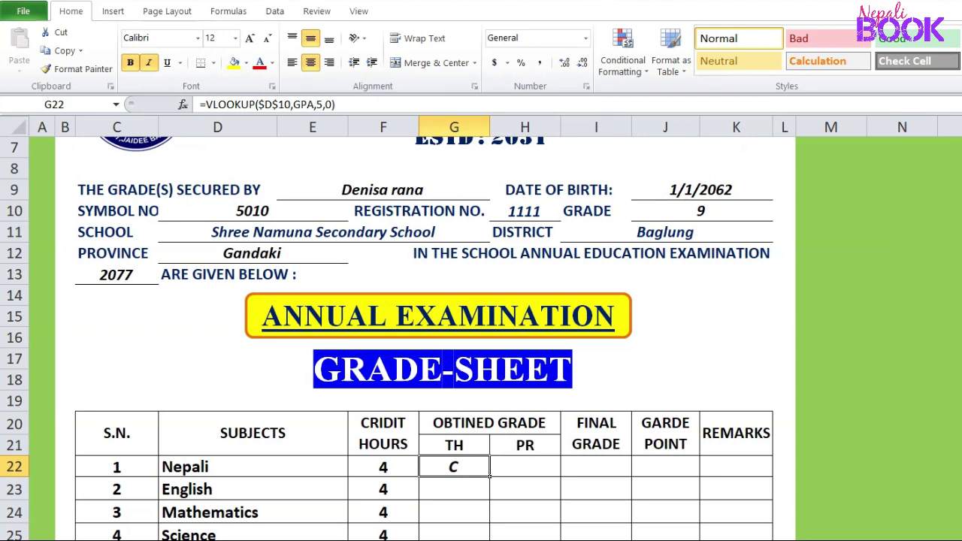
key(ctrl+Page_Up)
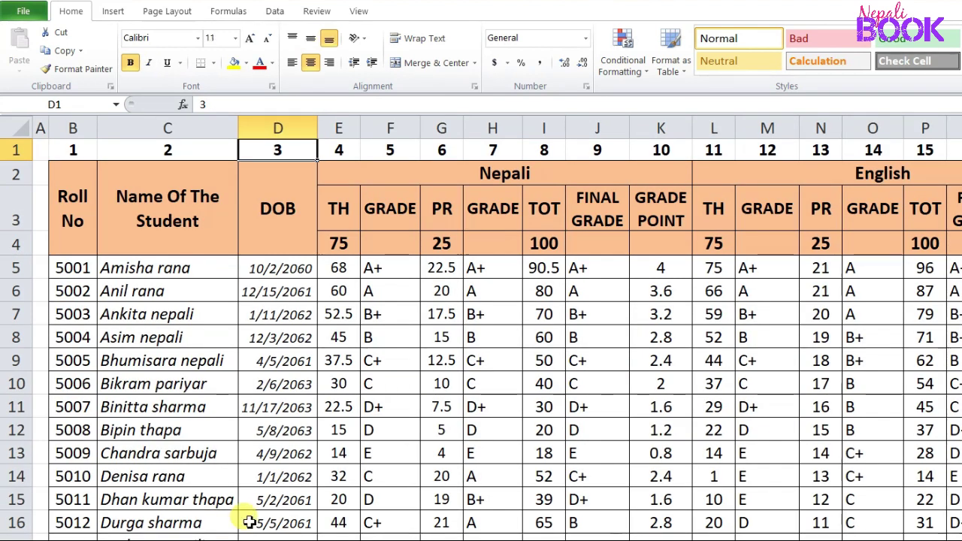
- Check symbol 5010's ledger grade against the row-1 column numbers, then return to the grade sheet
click(122, 478)
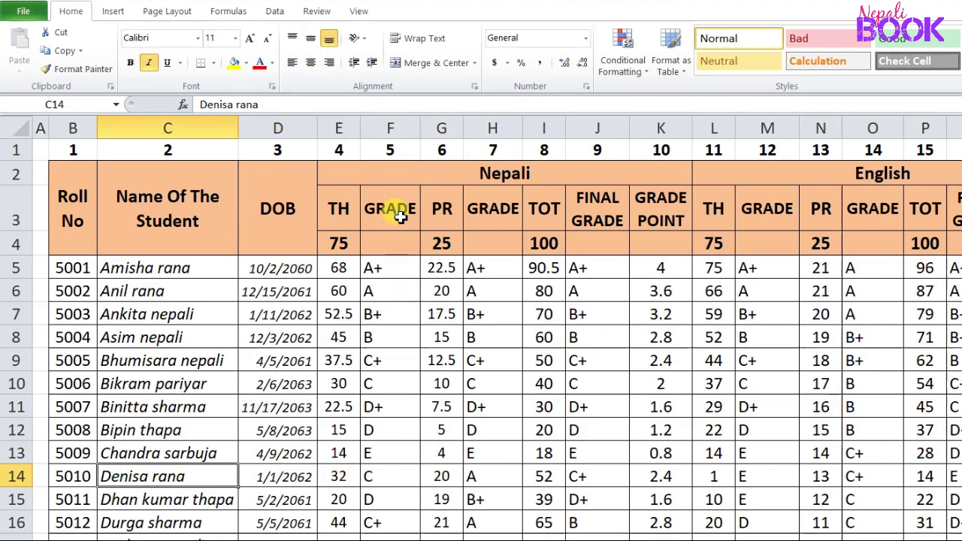
click(382, 478)
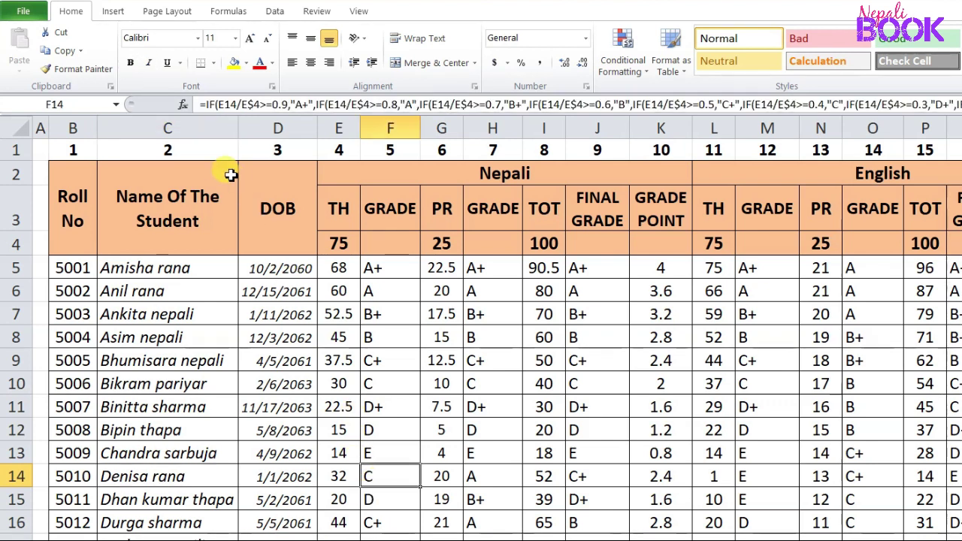
click(95, 153)
drag(97, 154, 618, 150)
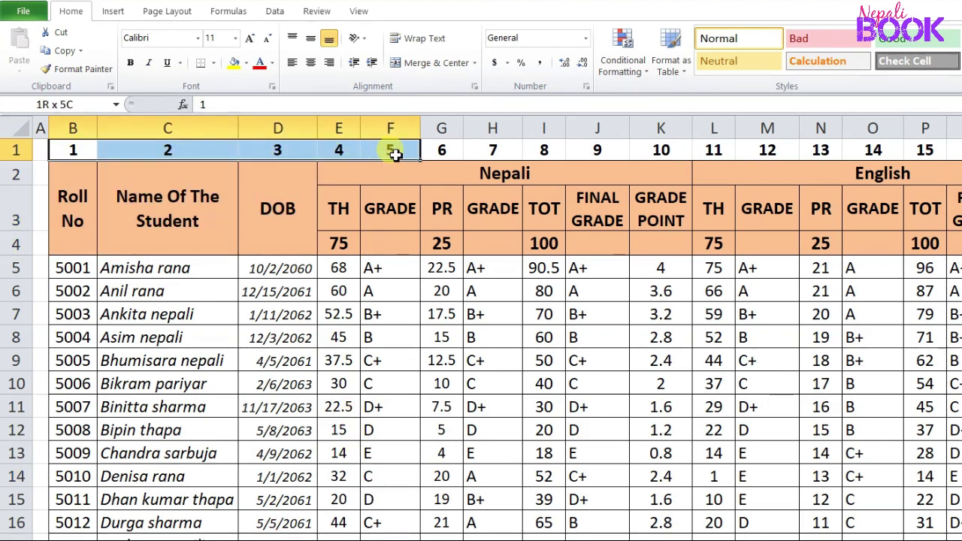
drag(617, 150, 821, 151)
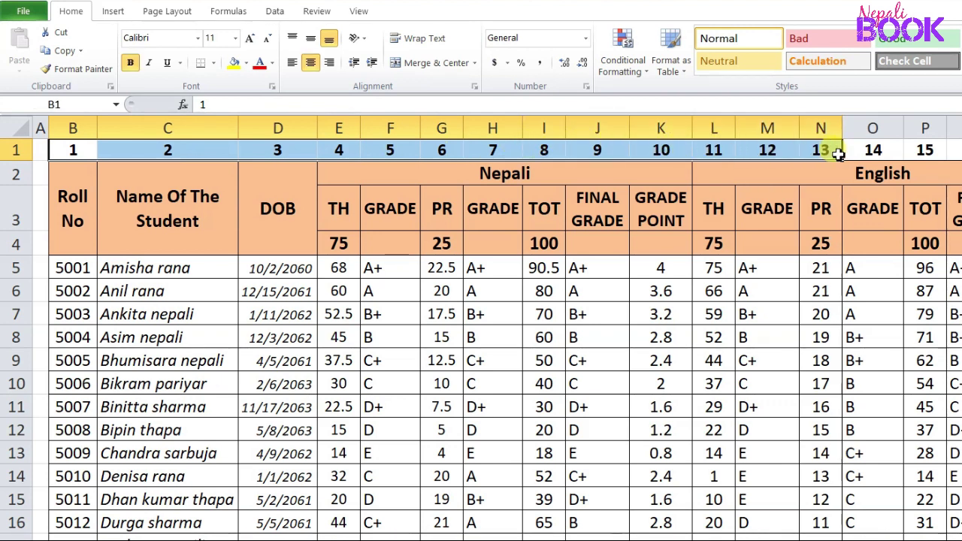
click(372, 293)
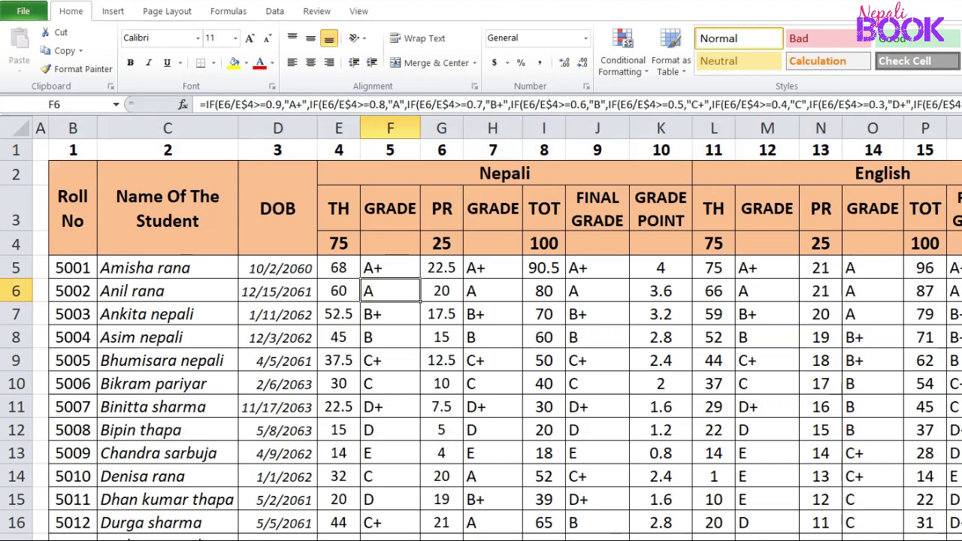
key(ctrl+Page_Down)
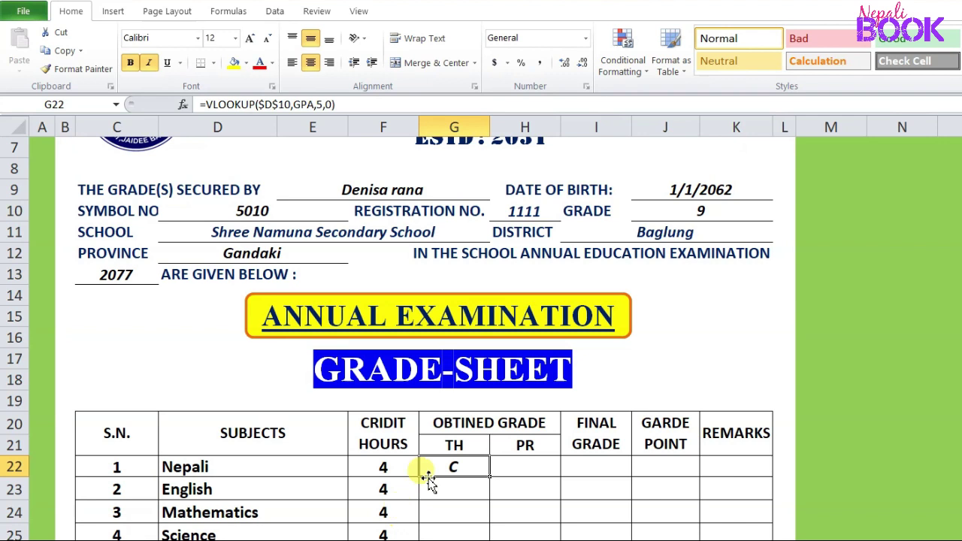
- Copy G22's formula into H22 and change its column index from 5 to 7, giving A
scroll(468, 470, down, 2)
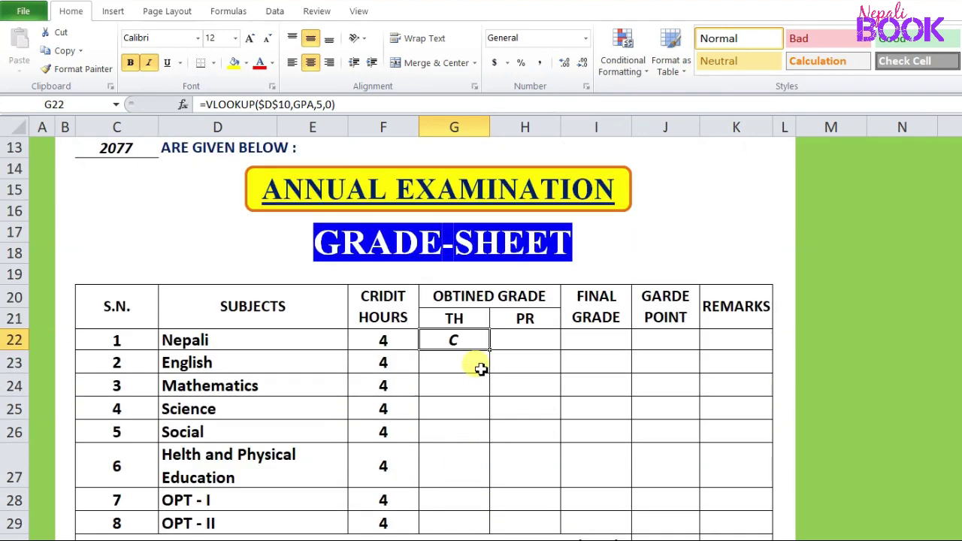
drag(489, 351, 550, 350)
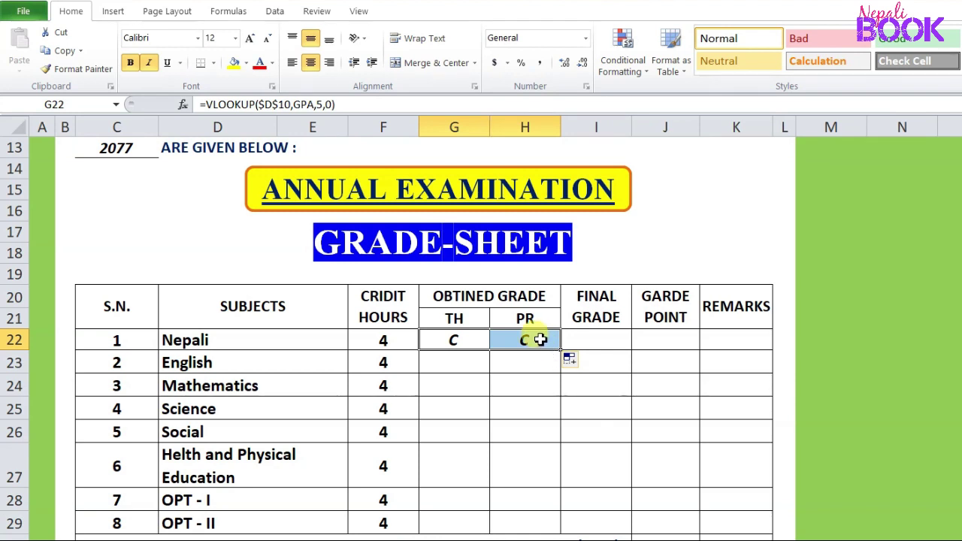
click(539, 339)
double_click(539, 340)
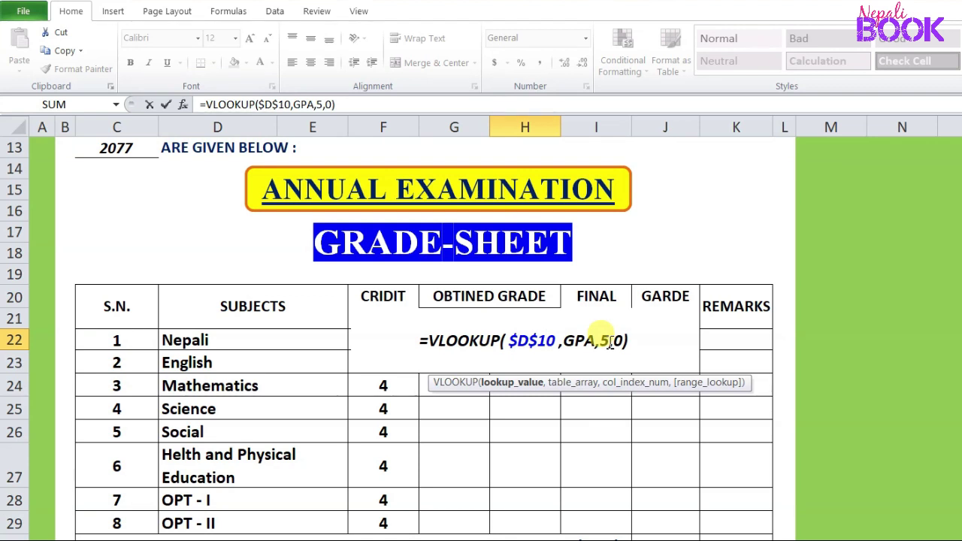
click(610, 340)
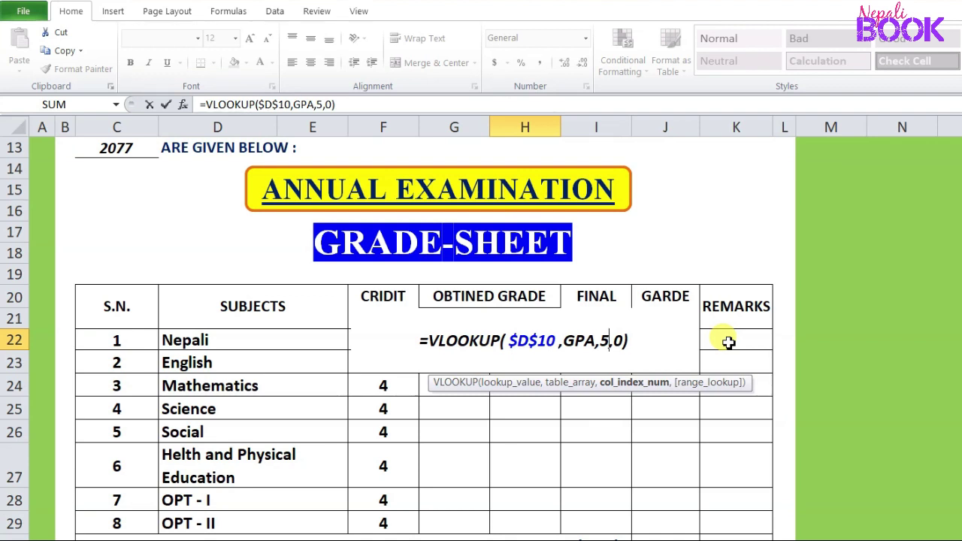
key(BackSpace)
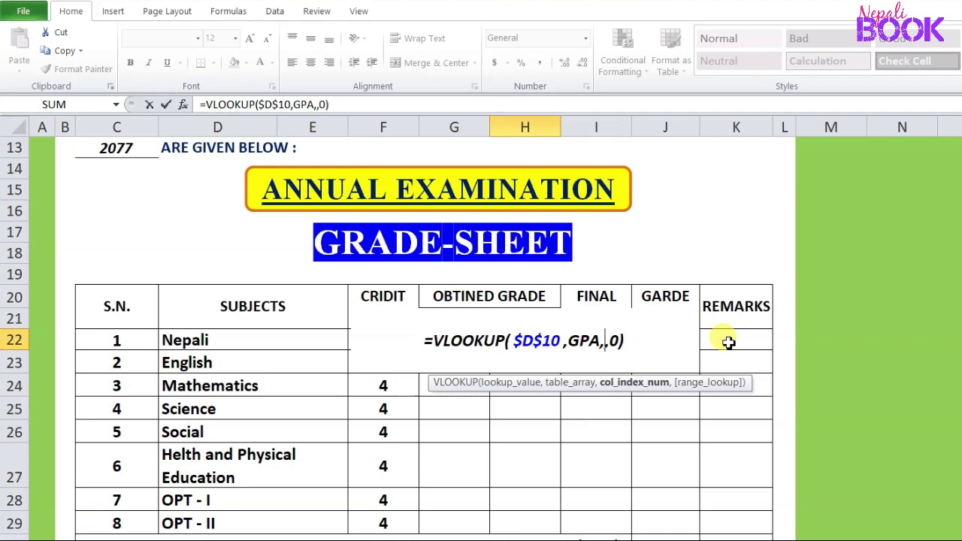
text(7)
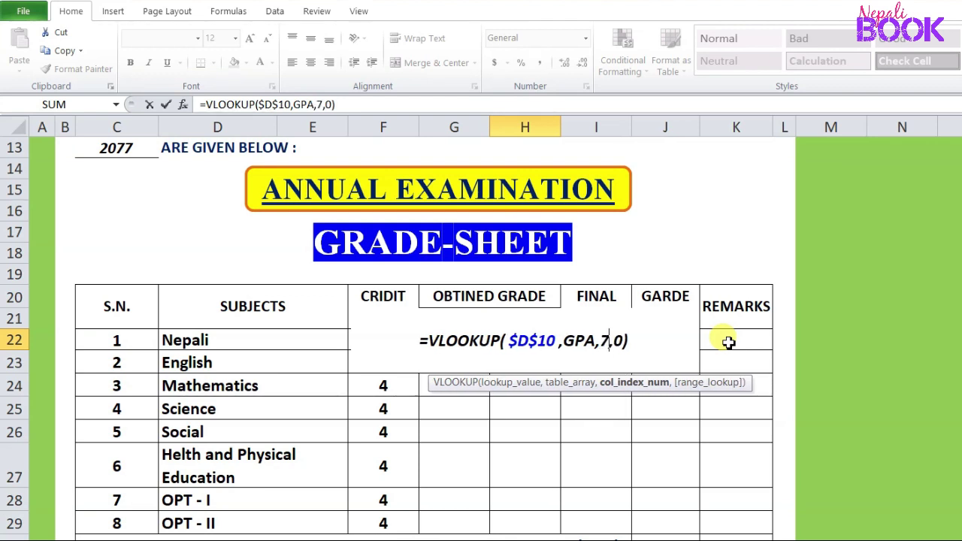
key(Return)
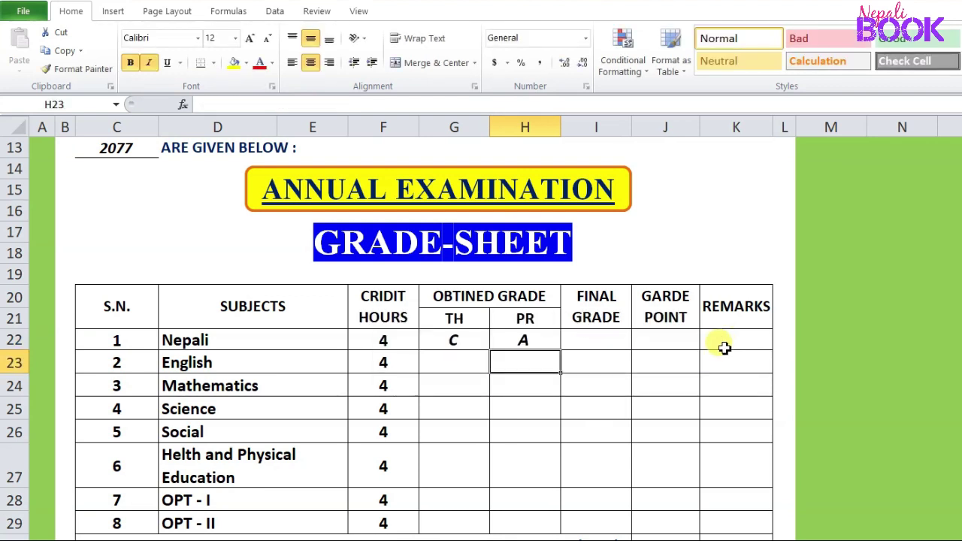
- Copy the PR formula into I22 with column index 9, giving final grade C+
click(522, 340)
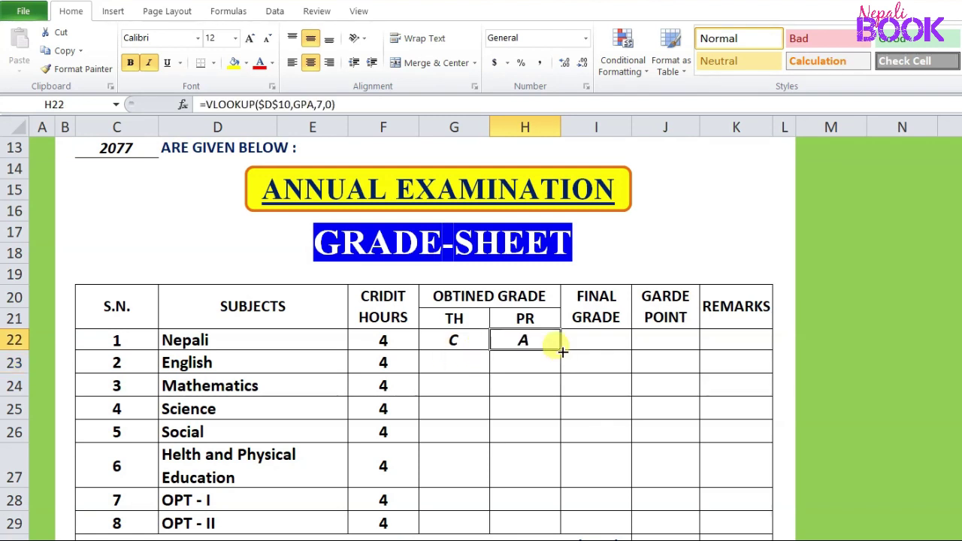
drag(562, 351, 605, 341)
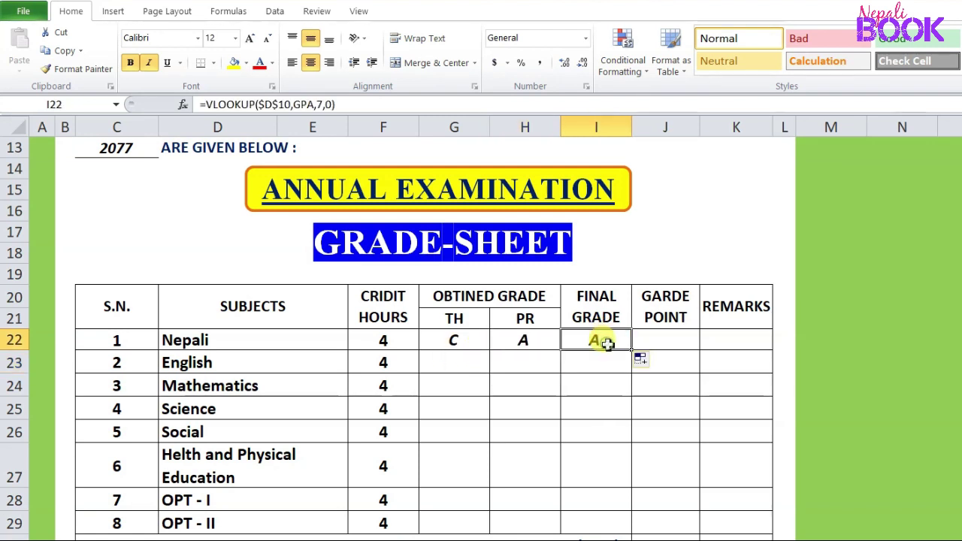
double_click(605, 341)
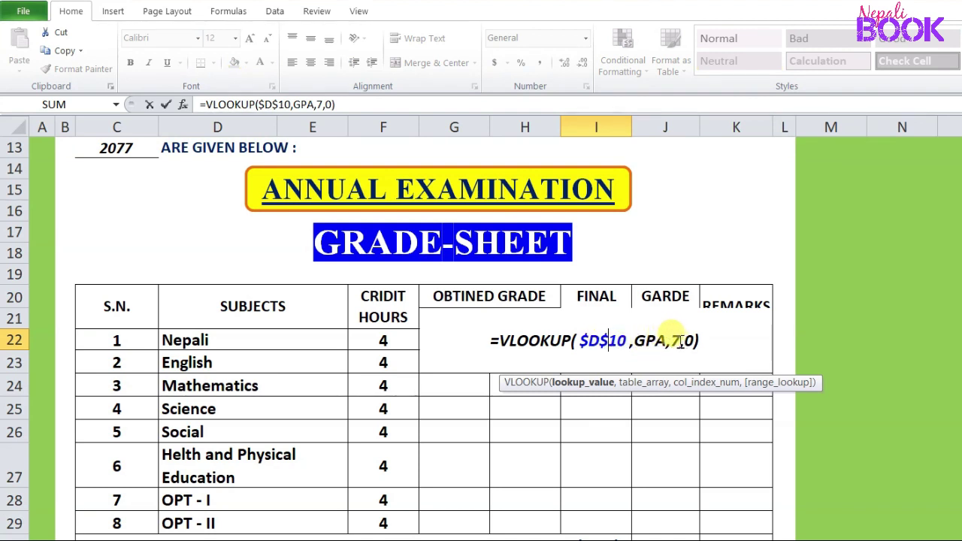
click(679, 340)
key(BackSpace)
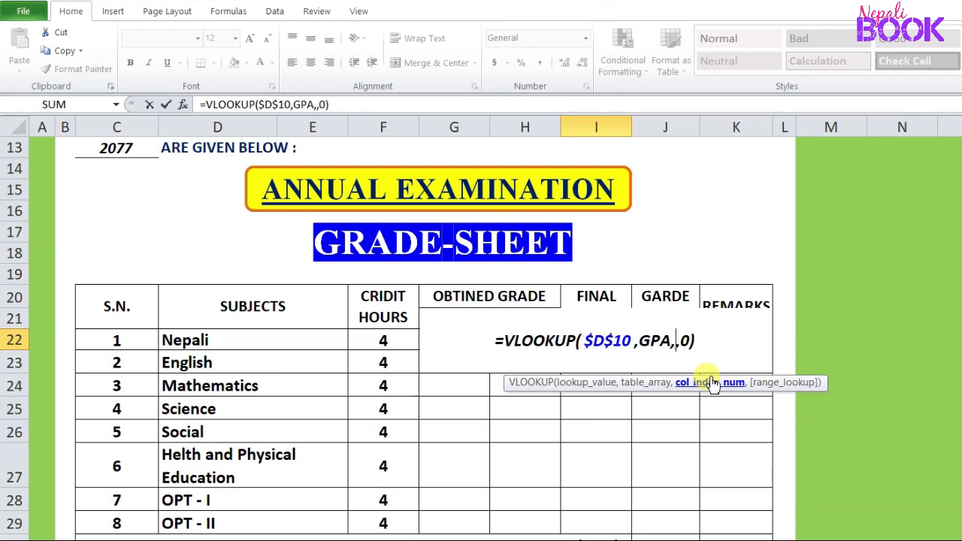
text(9)
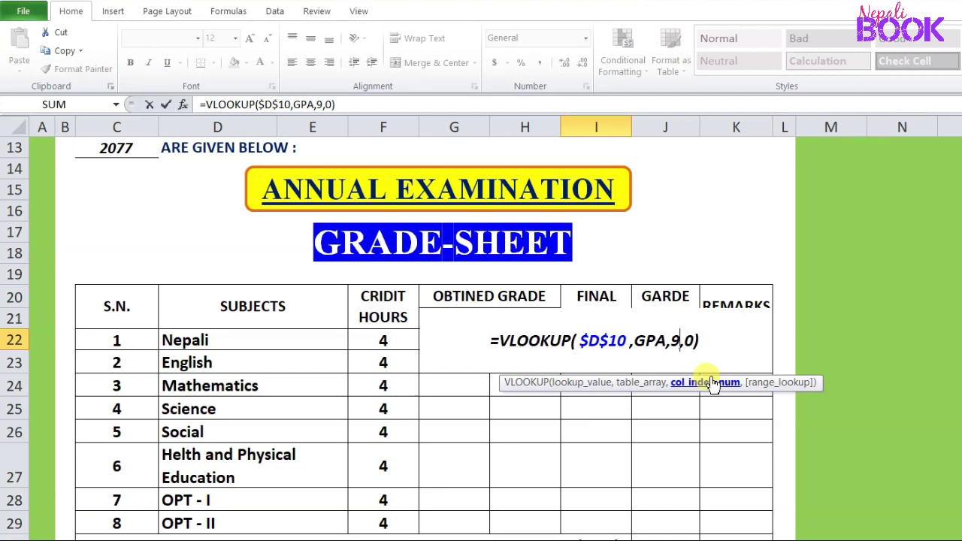
key(Return)
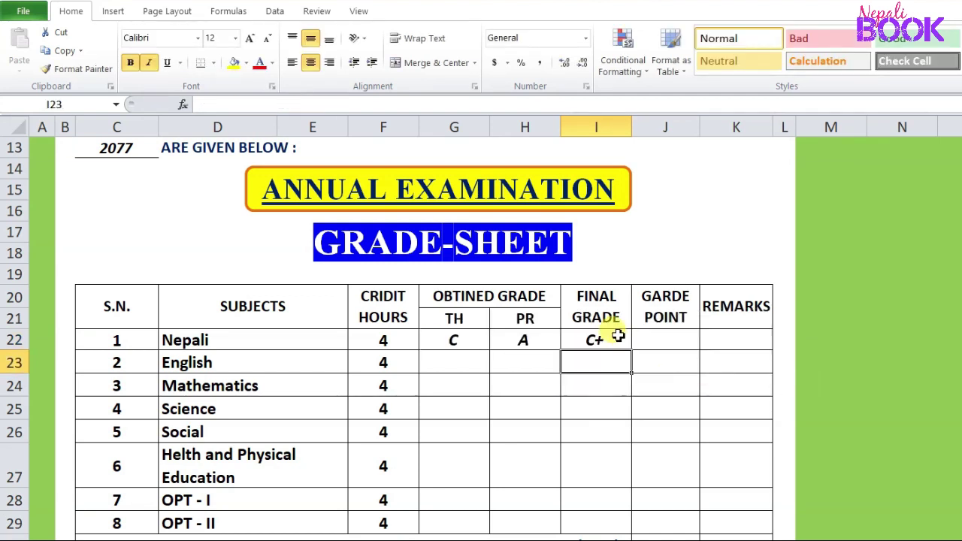
- Copy it into J22 with column index 10, giving grade point 2.4
click(619, 335)
drag(633, 351, 678, 352)
click(678, 342)
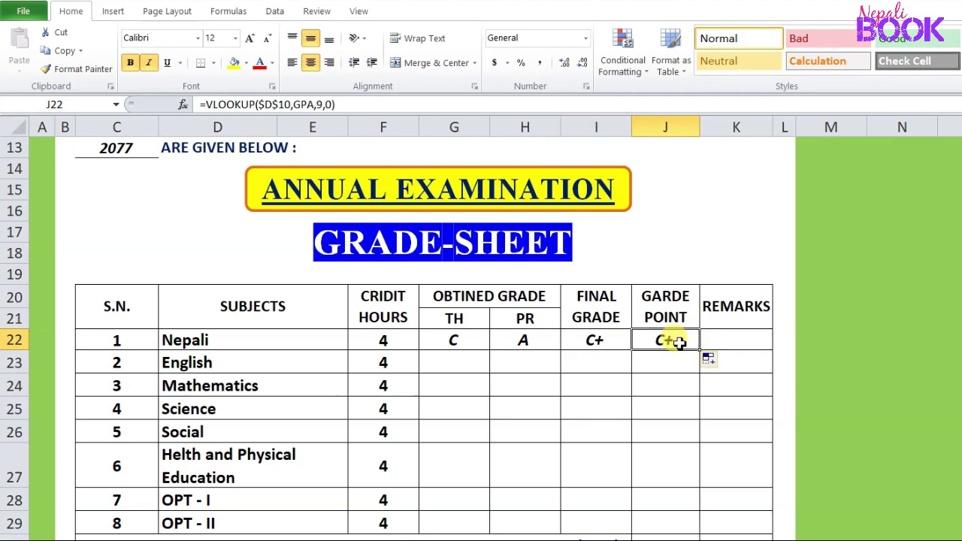
double_click(672, 339)
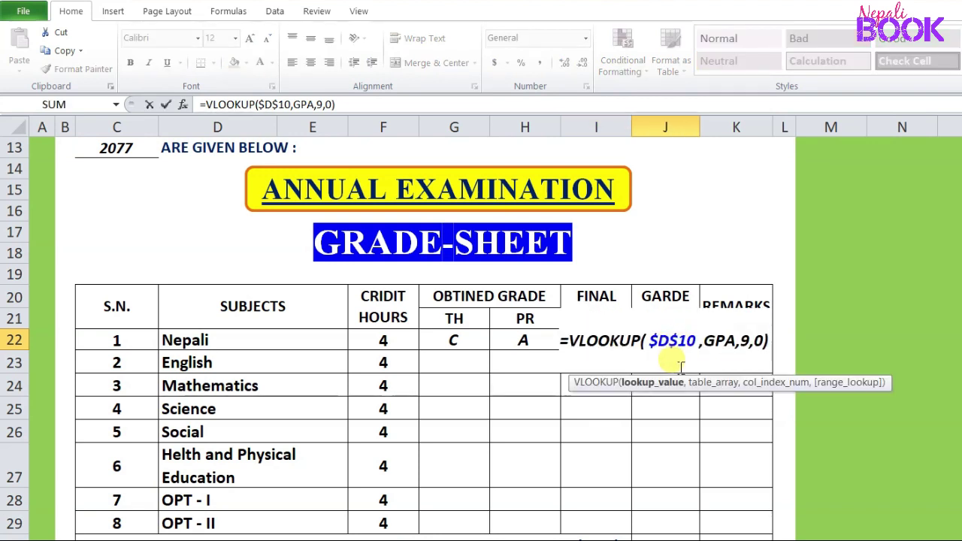
click(745, 340)
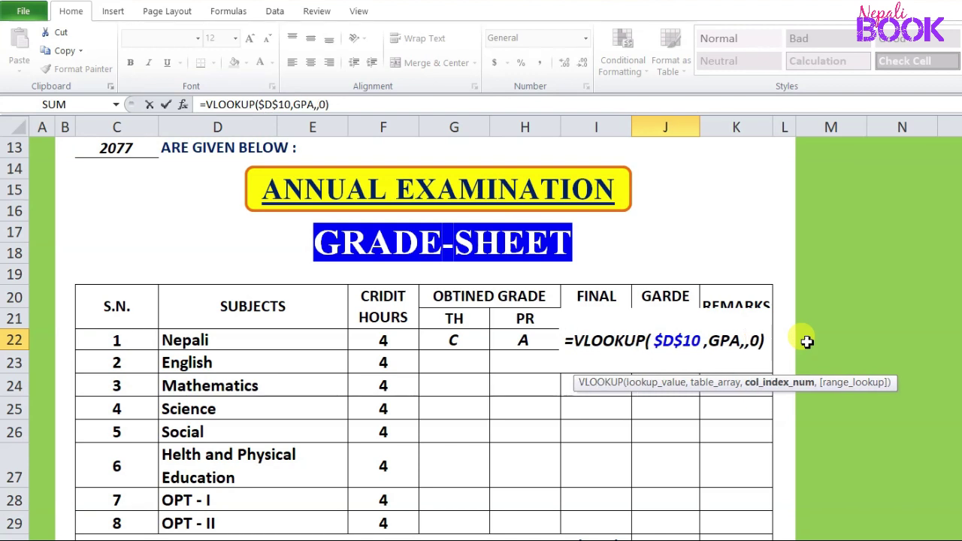
text(10)
key(Return)
click(685, 340)
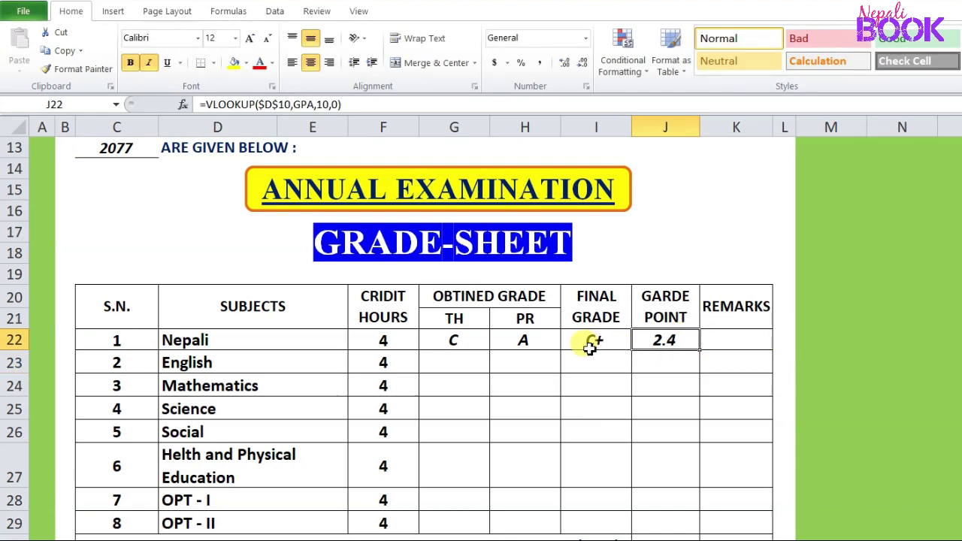
- Fill the row-22 lookup formulas down through the other subjects, adjusting each column index
click(453, 340)
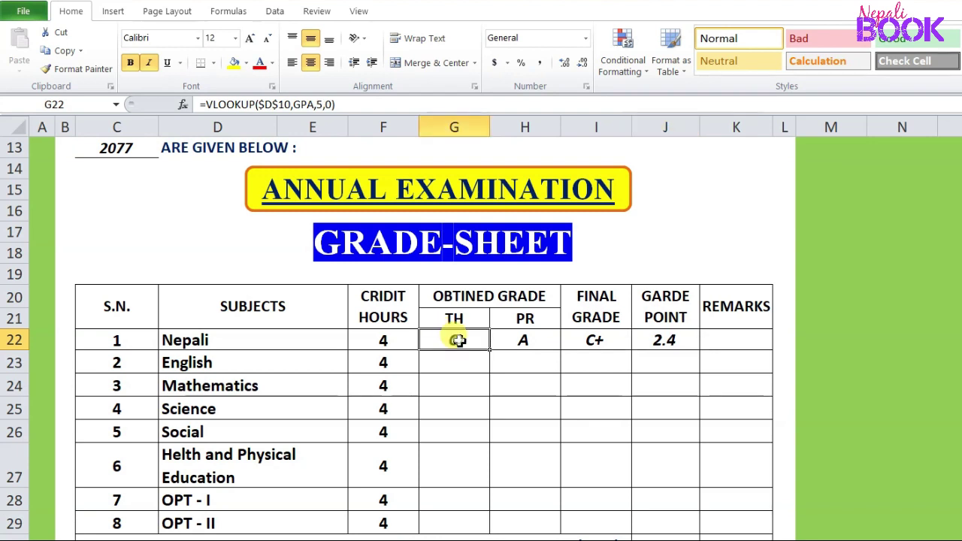
drag(489, 352, 491, 363)
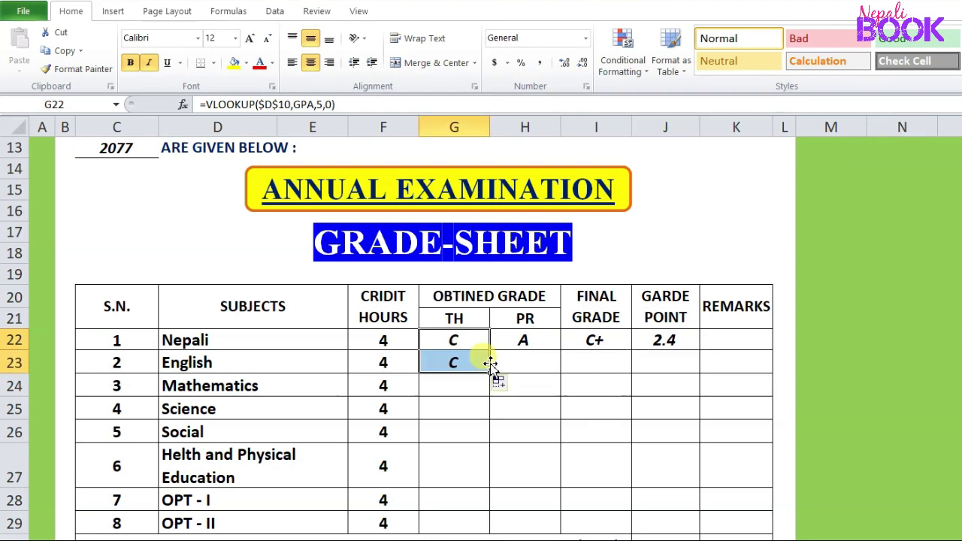
double_click(467, 363)
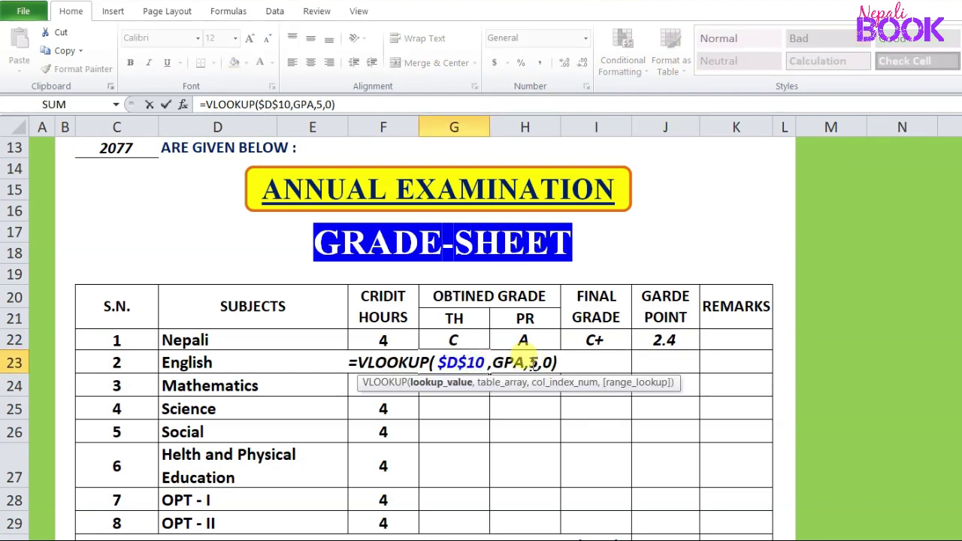
click(534, 363)
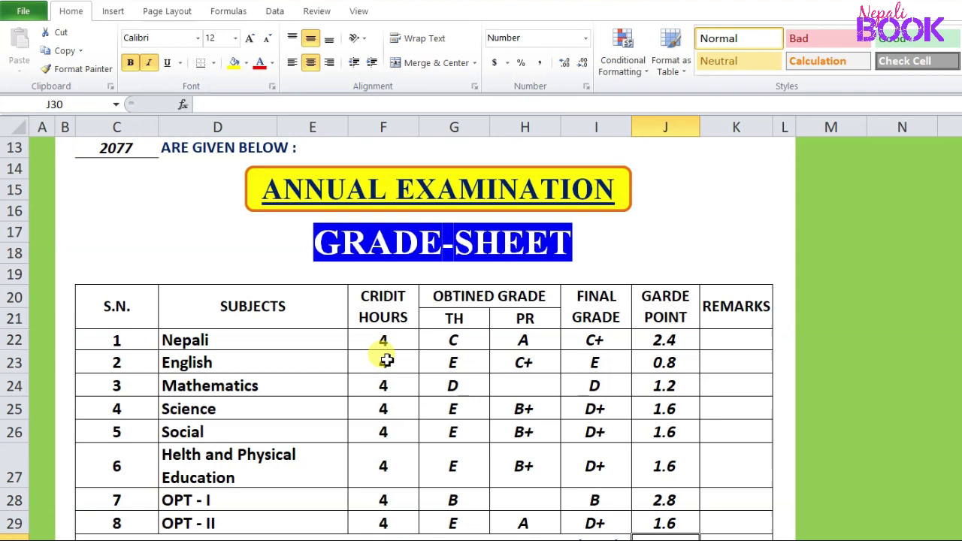
mouse_move(383, 345)
mouse_down()
mouse_move(631, 445)
mouse_move(643, 504)
mouse_up()
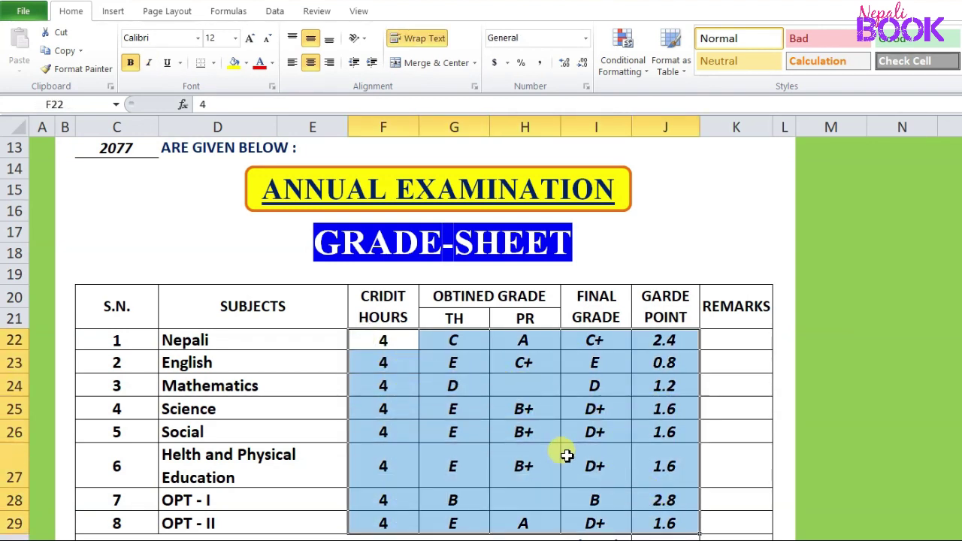
click(567, 455)
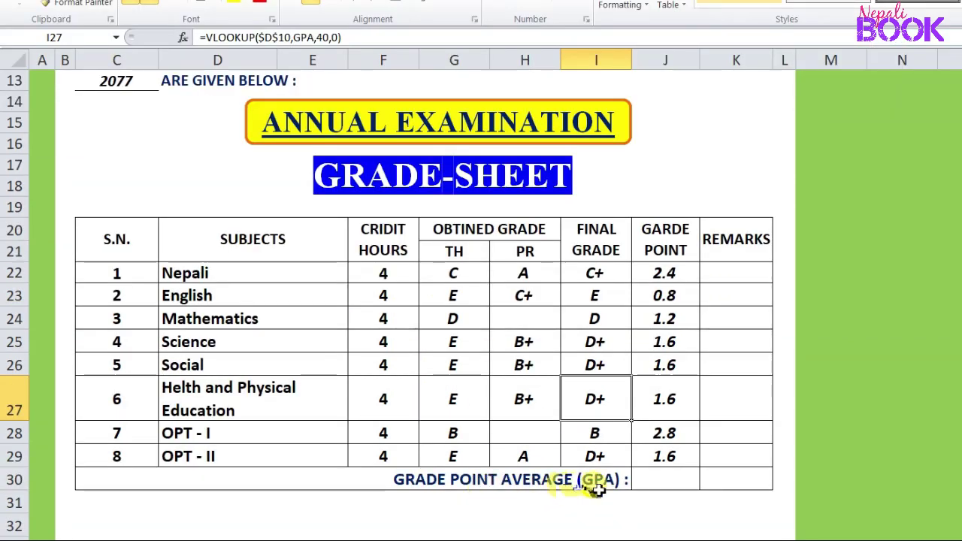
click(656, 483)
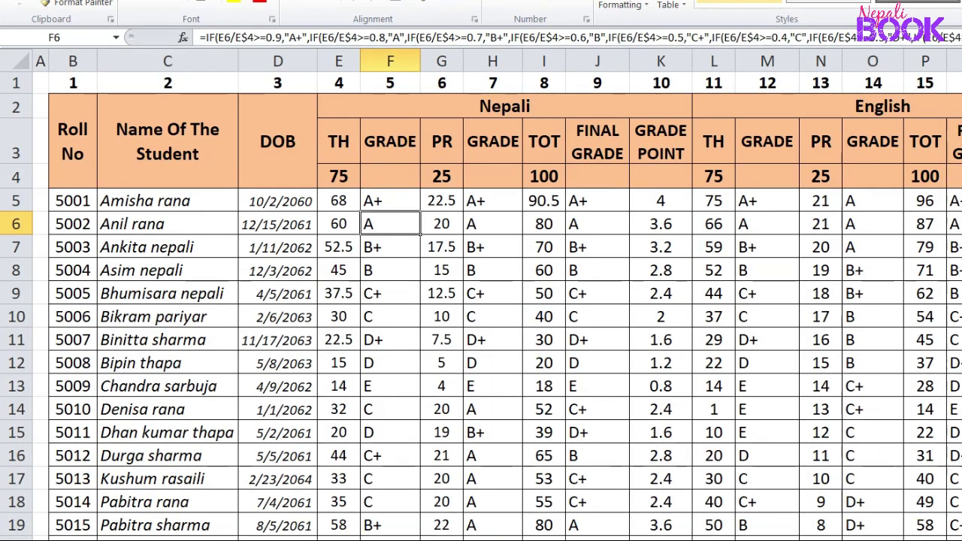
scroll(480, 301, right, 3)
scroll(481, 300, right, 5)
scroll(481, 301, right, 3)
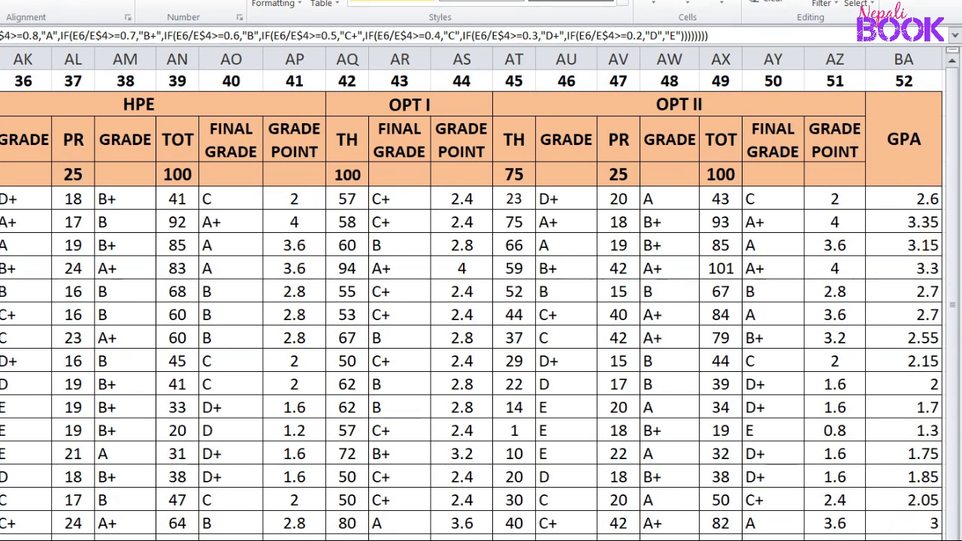
scroll(480, 300, right, 1)
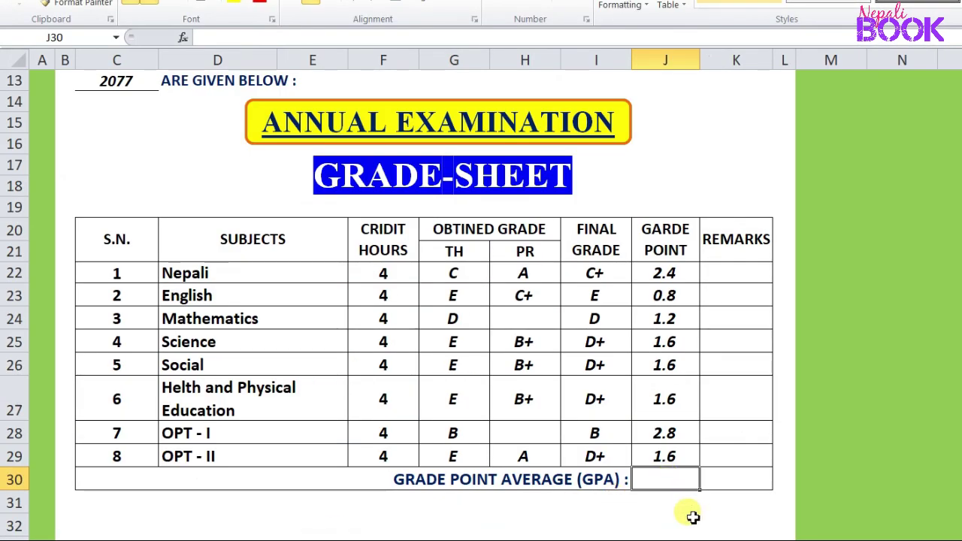
text(=)
- Change J30's lookup column index from 51 to 52 so the GPA shows 1.7
key(Escape)
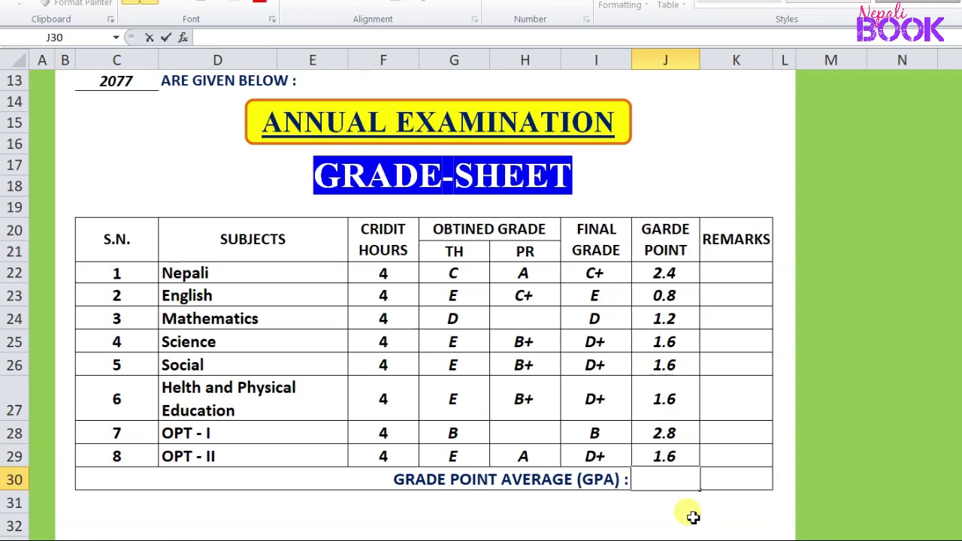
click(669, 457)
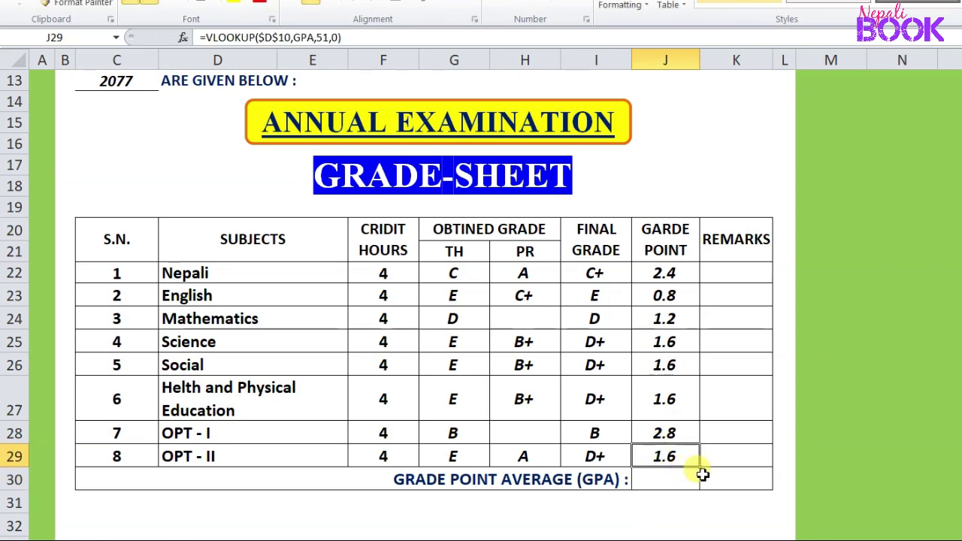
drag(703, 468, 702, 485)
click(682, 482)
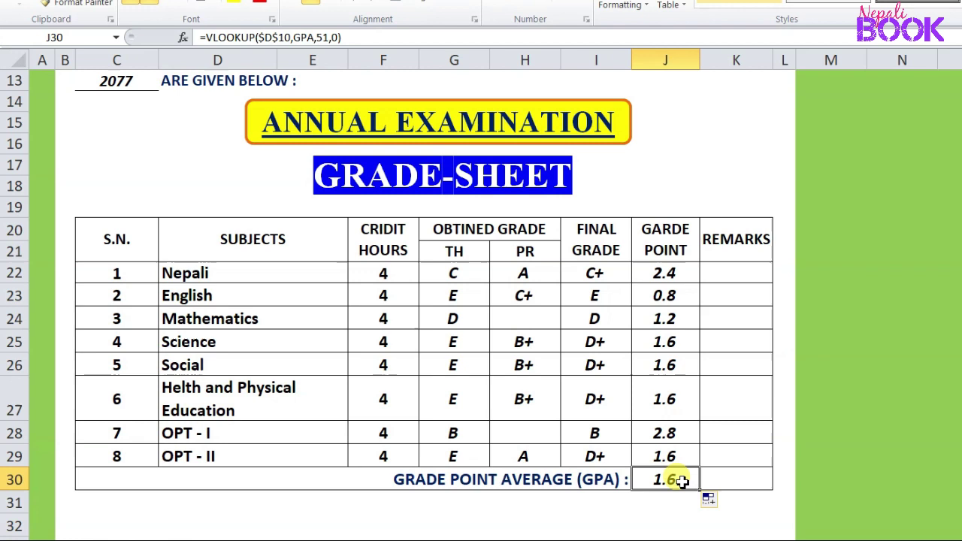
double_click(682, 482)
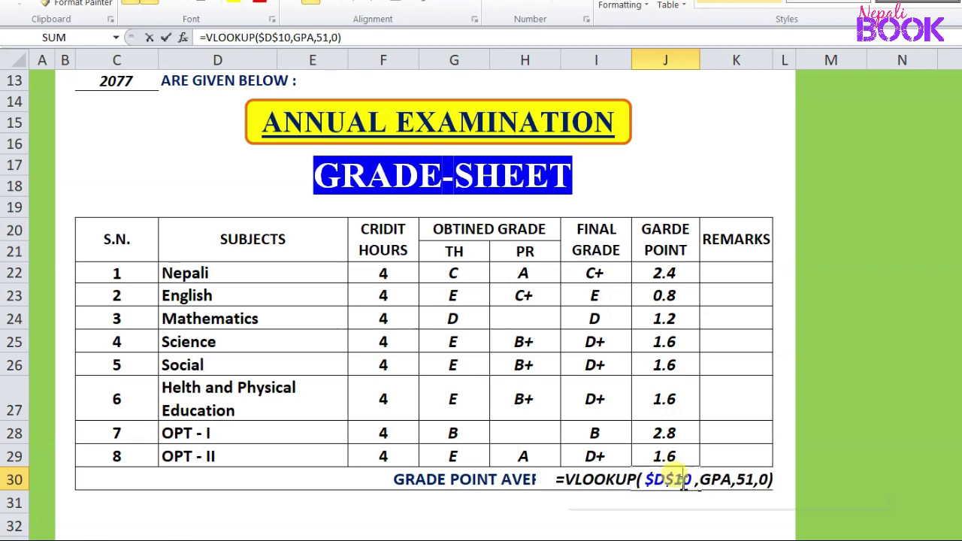
click(753, 480)
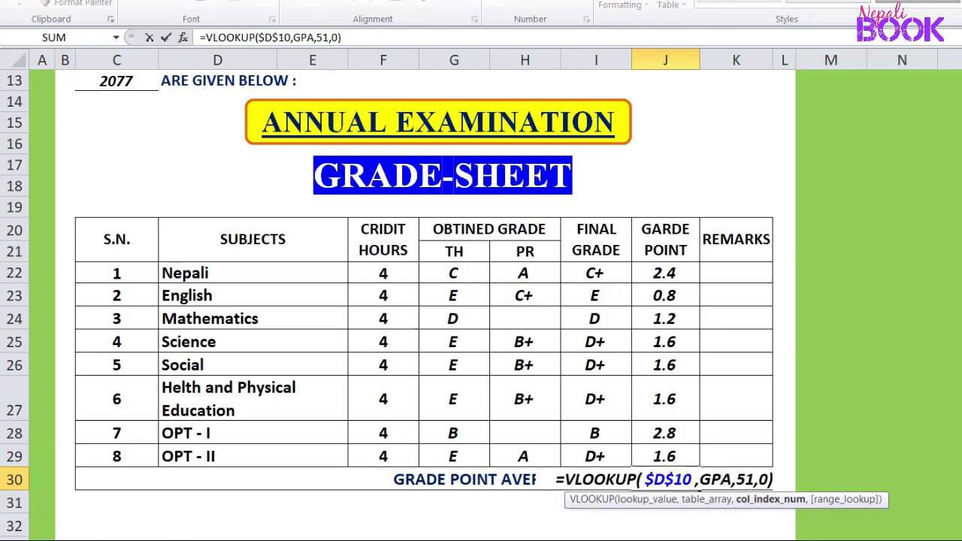
key(Delete)
text(2)
key(Return)
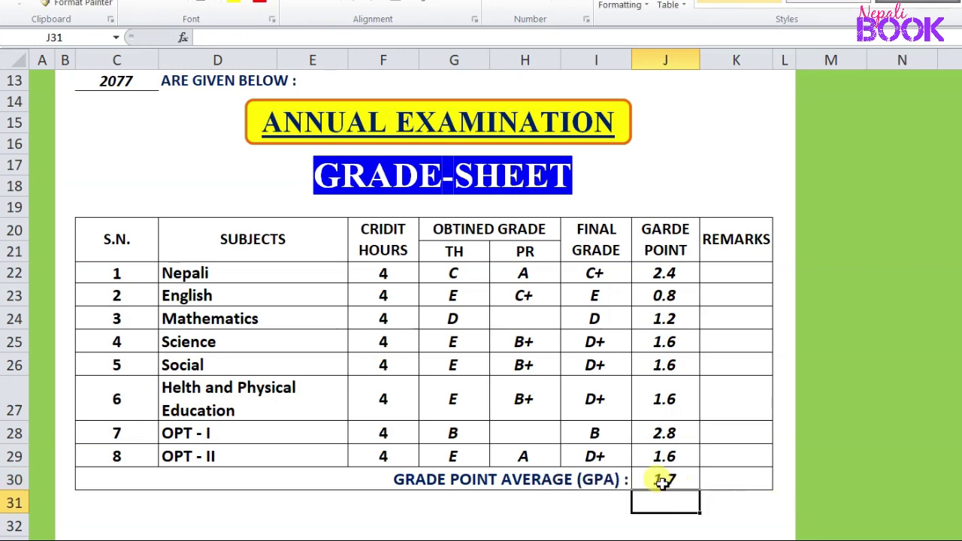
click(663, 479)
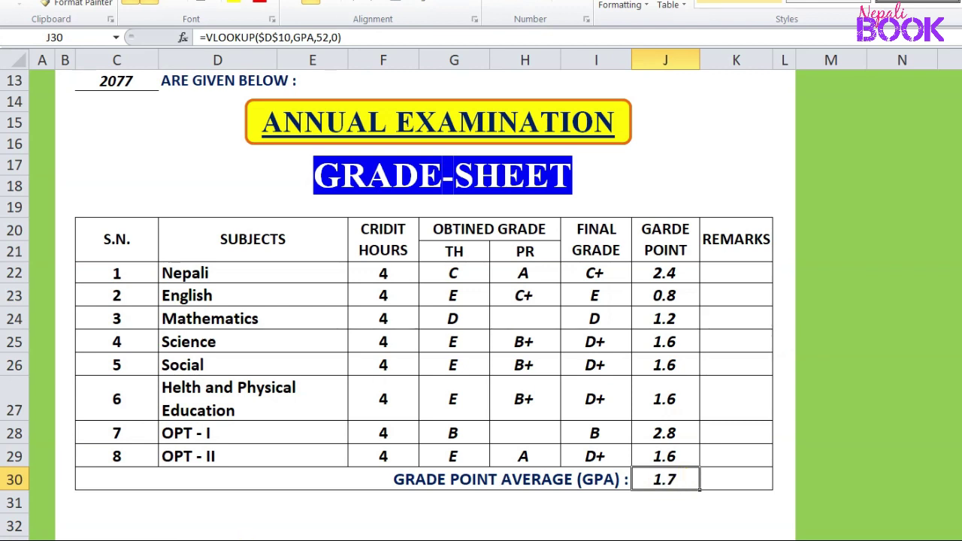
key(ctrl+Page_Up)
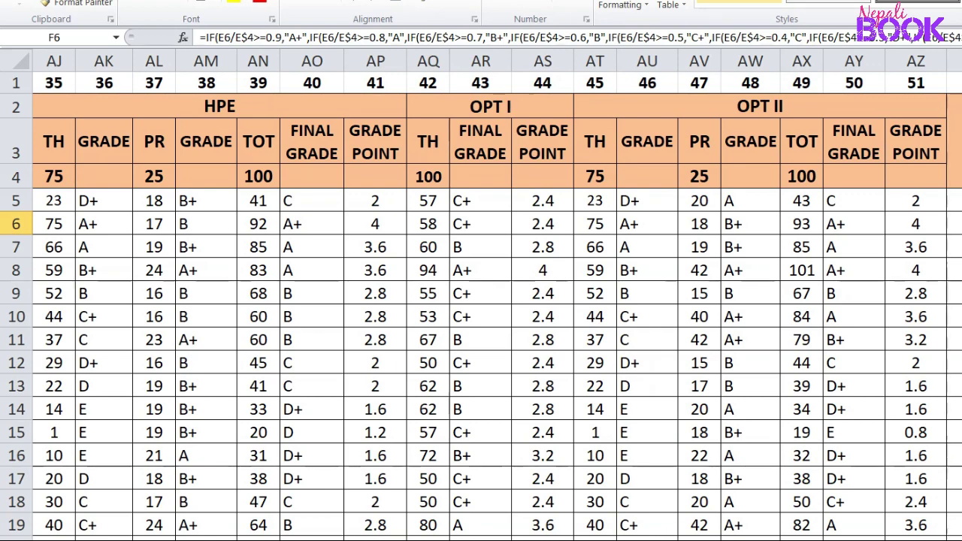
- Trace symbol 5010's row across the marks data to confirm its GPA of 1.7
scroll(499, 301, left, 1)
scroll(498, 301, left, 2)
scroll(499, 300, left, 3)
scroll(499, 300, left, 3)
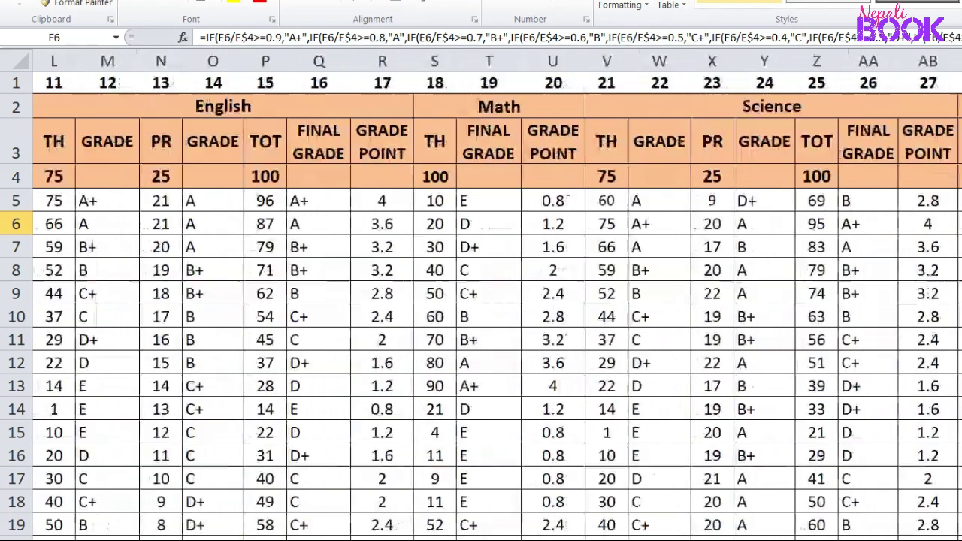
scroll(499, 301, left, 3)
scroll(498, 301, left, 2)
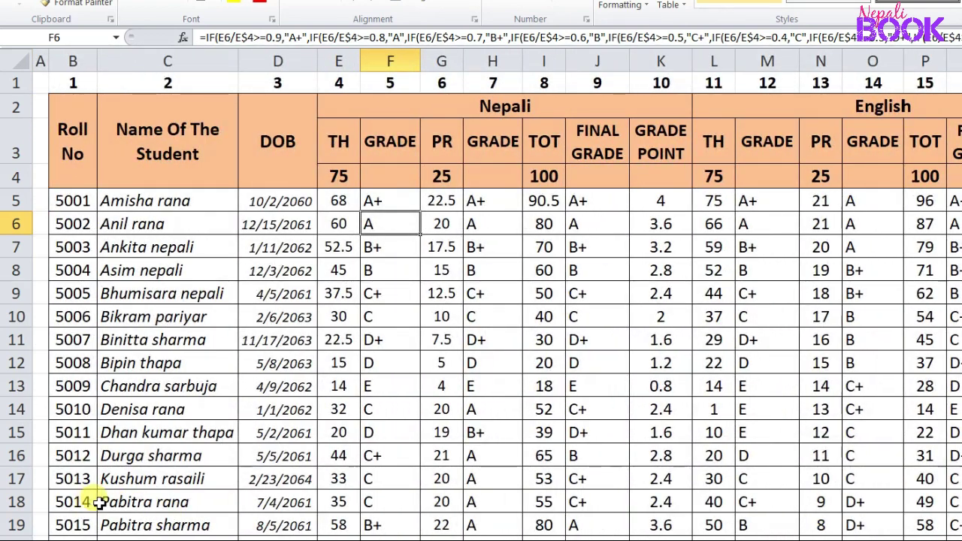
click(83, 410)
mouse_move(82, 409)
mouse_down()
mouse_move(958, 405)
mouse_move(721, 406)
mouse_up()
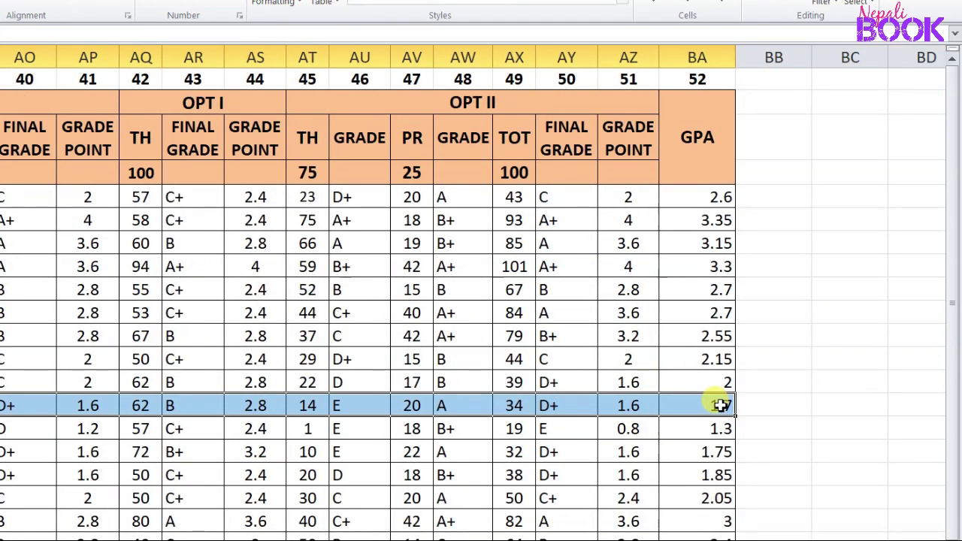
click(721, 406)
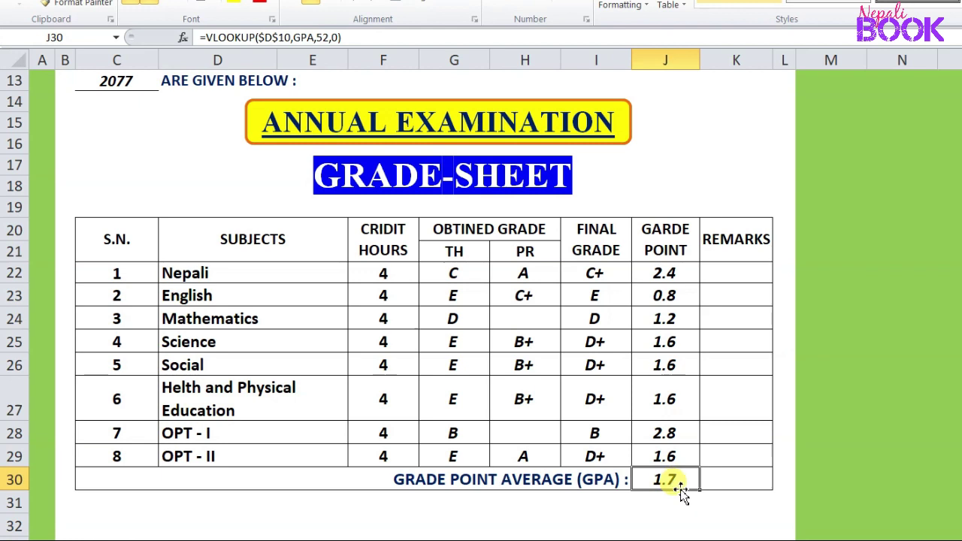
scroll(680, 489, down, 2)
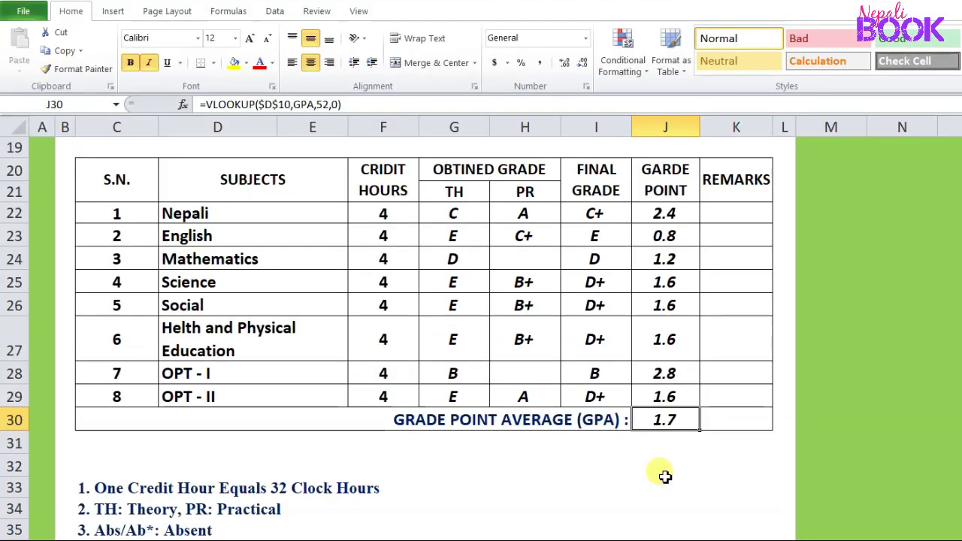
scroll(593, 447, up, 3)
scroll(570, 456, down, 2)
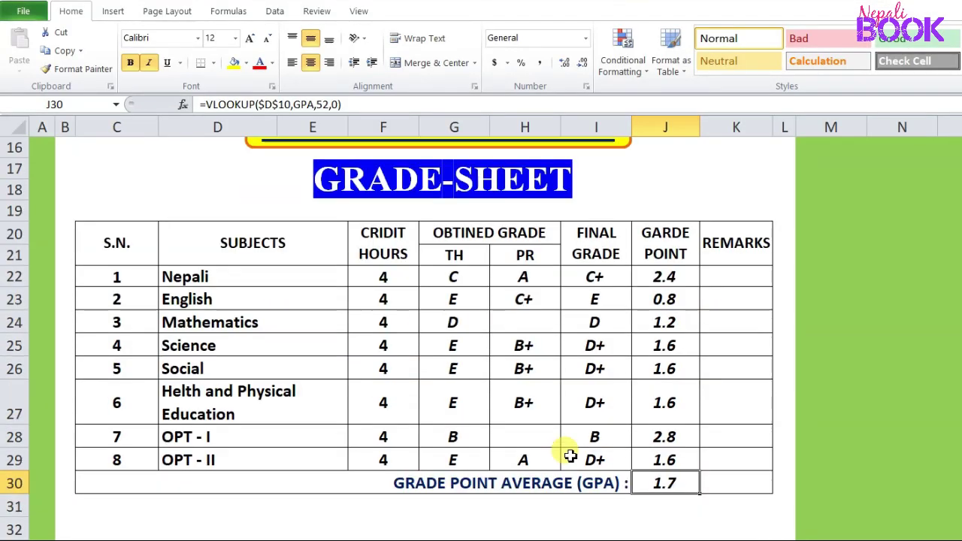
scroll(558, 474, down, 2)
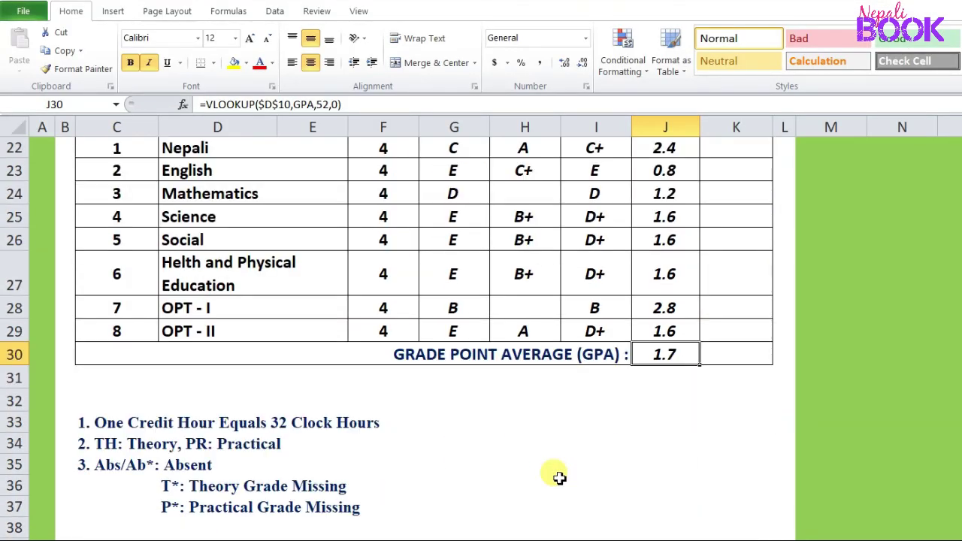
scroll(450, 496, up, 2)
scroll(454, 482, up, 4)
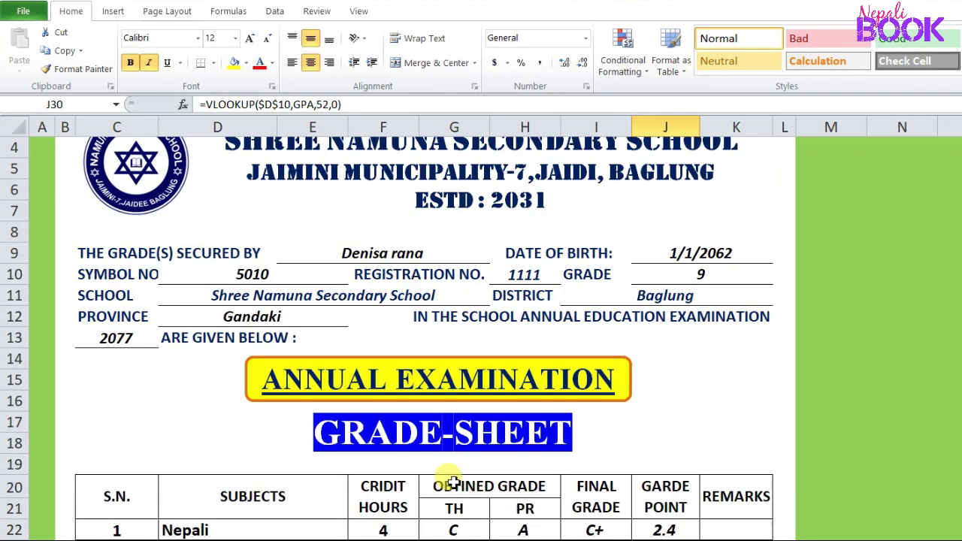
scroll(454, 483, down, 2)
scroll(454, 482, down, 4)
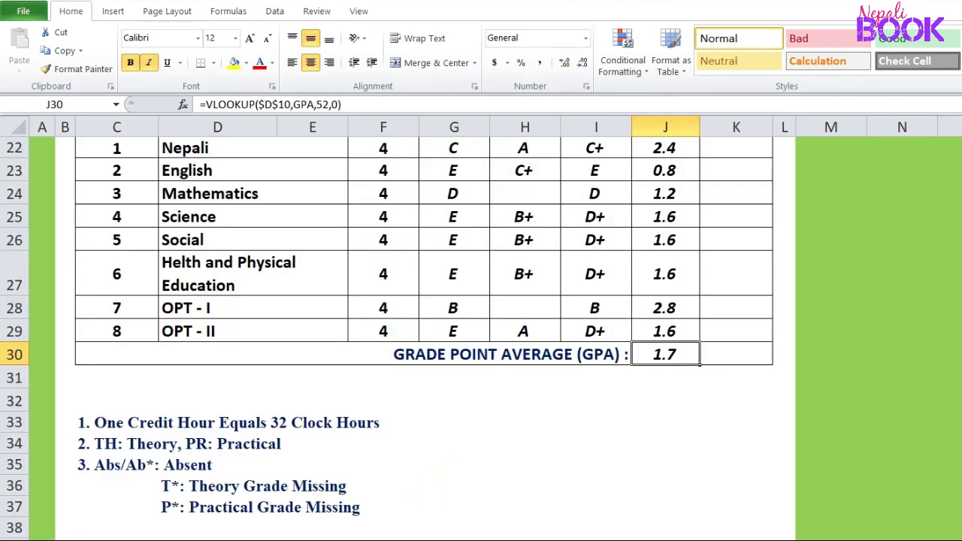
click(217, 540)
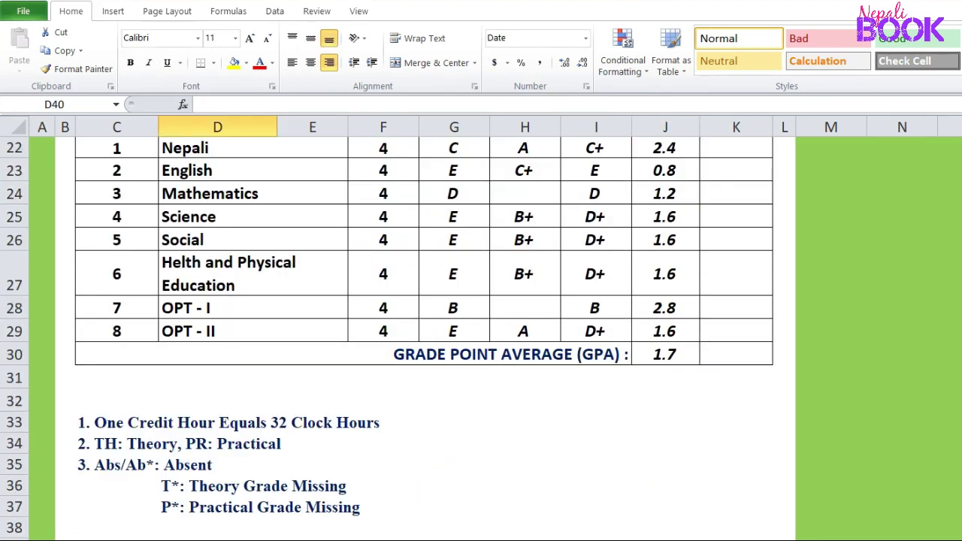
click(313, 540)
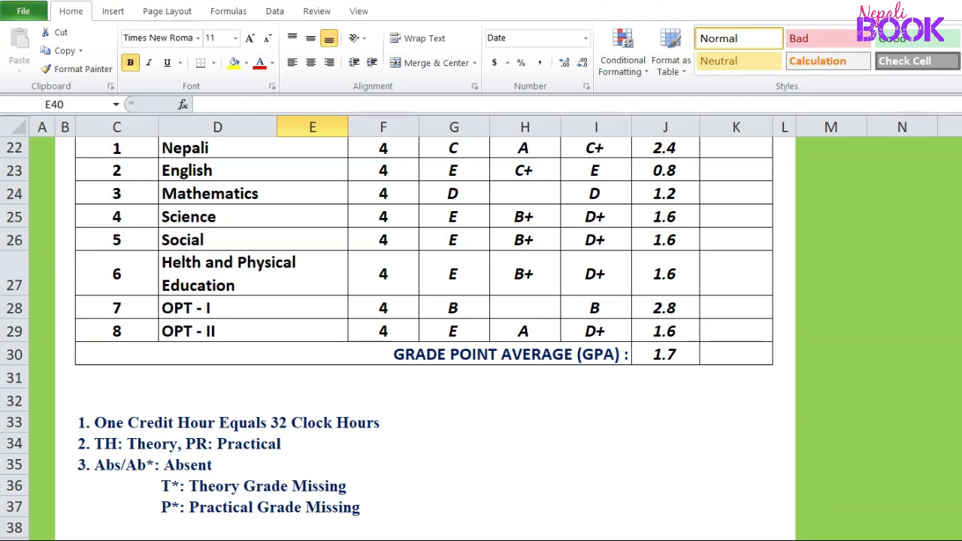
scroll(316, 526, down, 3)
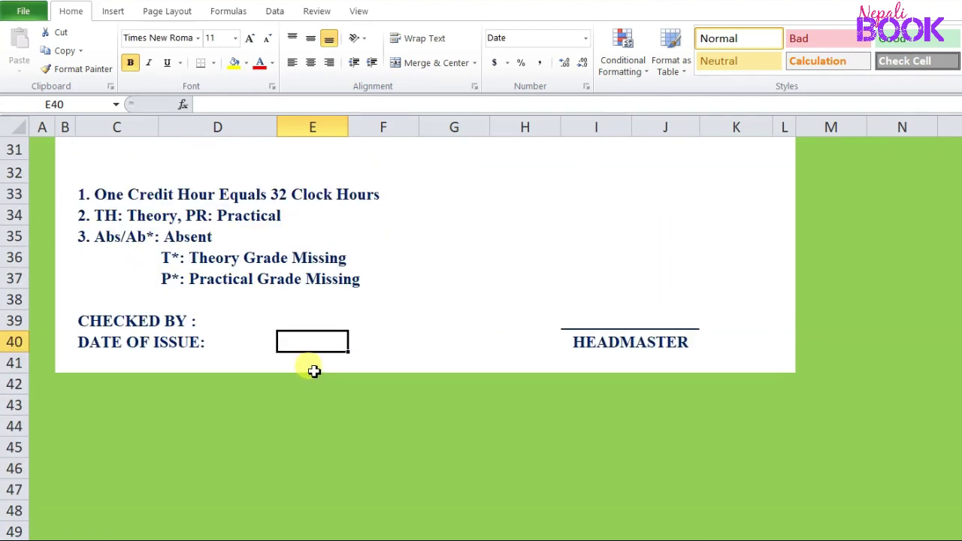
- Merge E40:F40 and enter =TODAY() so the issue date shows 3/18/2021
scroll(315, 354, up, 1)
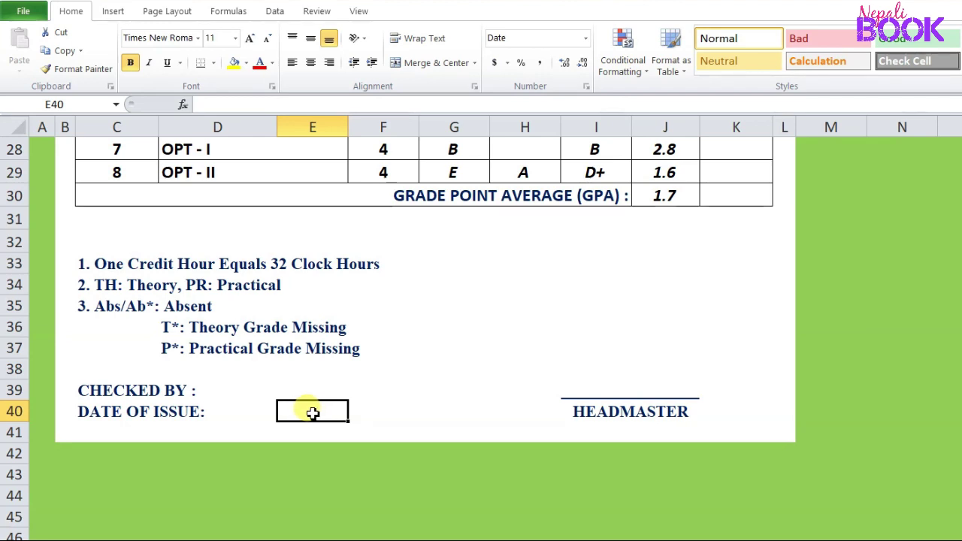
drag(314, 412, 385, 413)
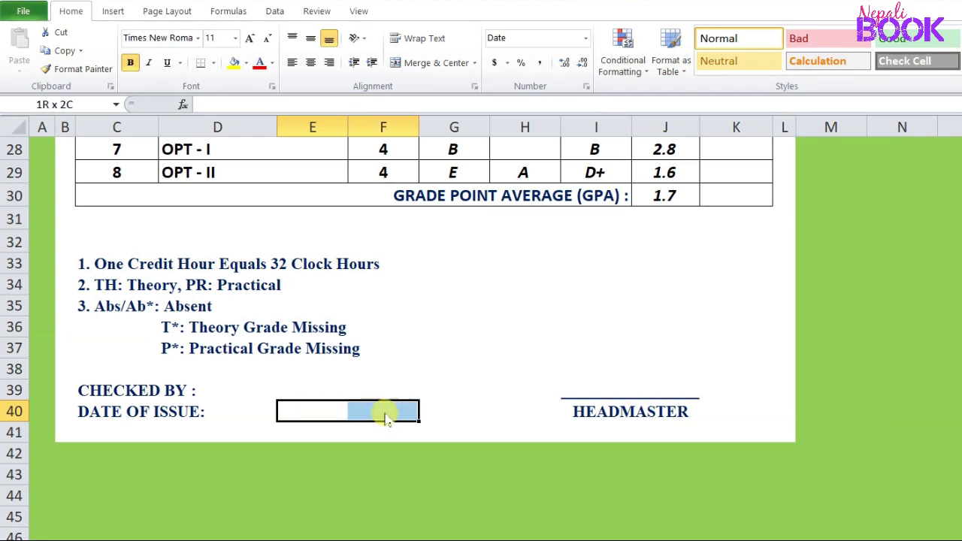
click(410, 62)
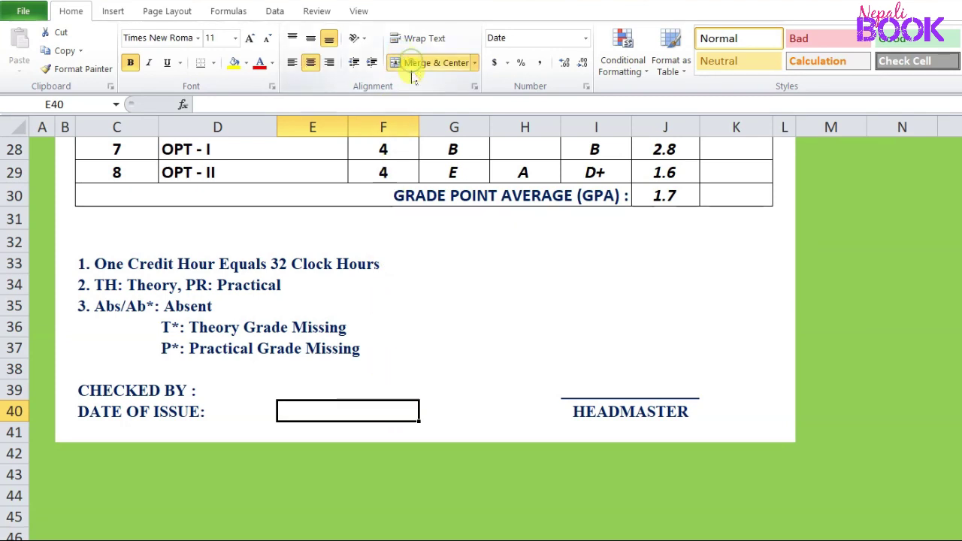
text(=)
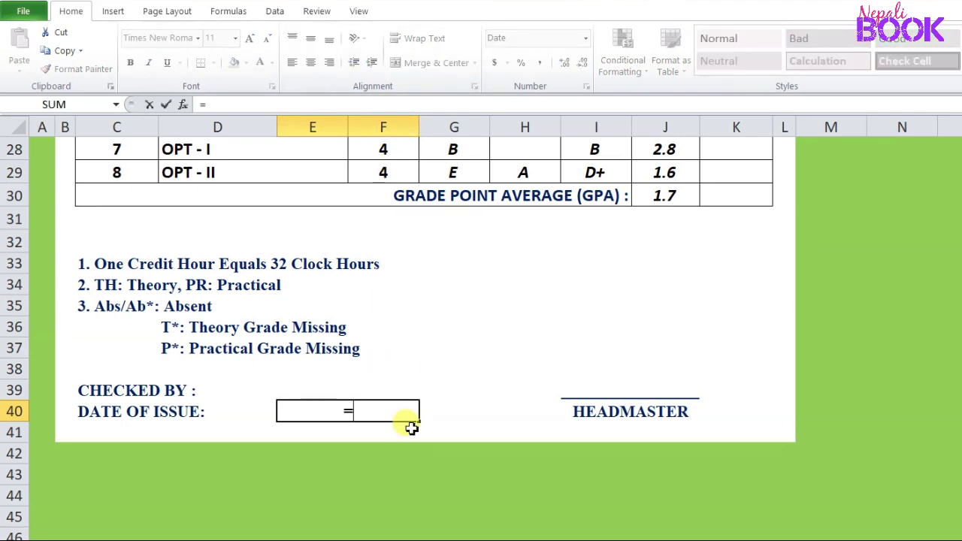
text(today)
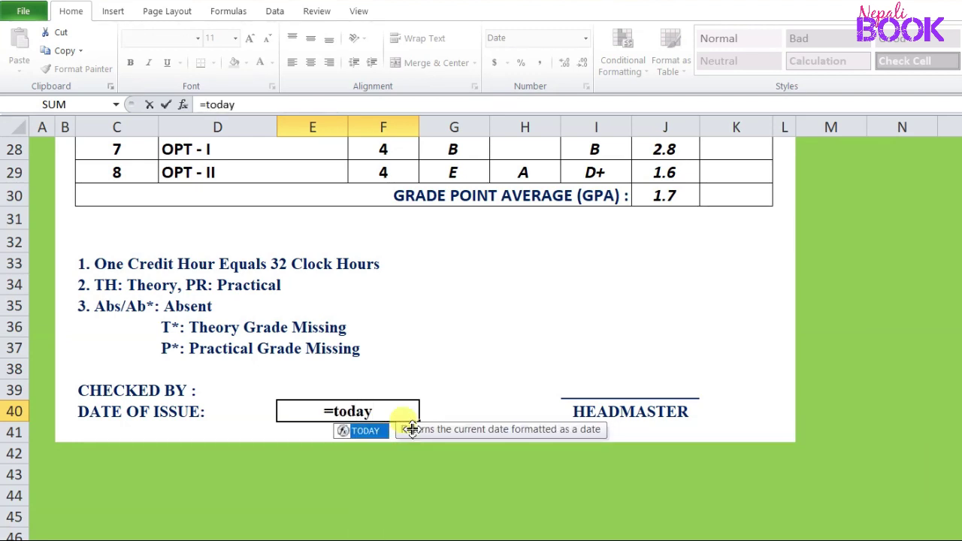
key(Tab)
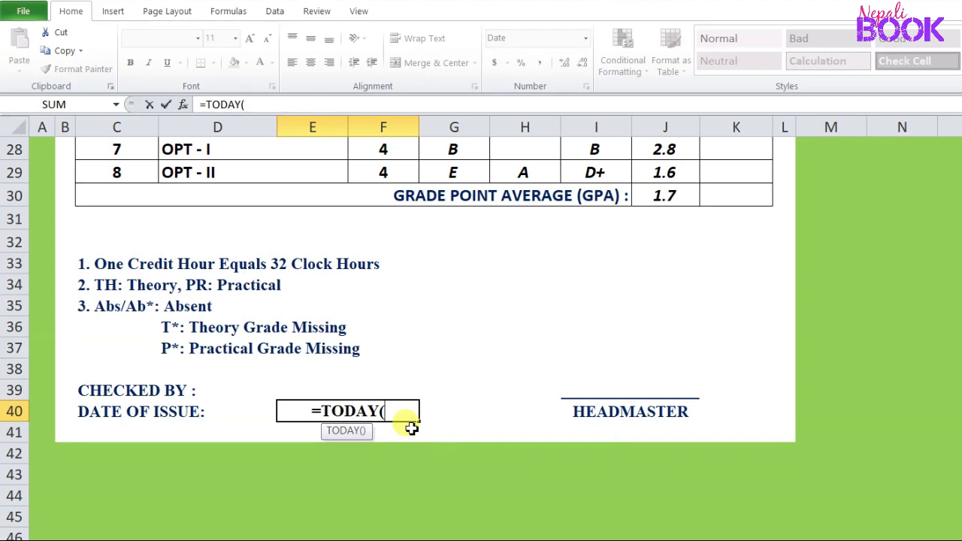
text())
key(Return)
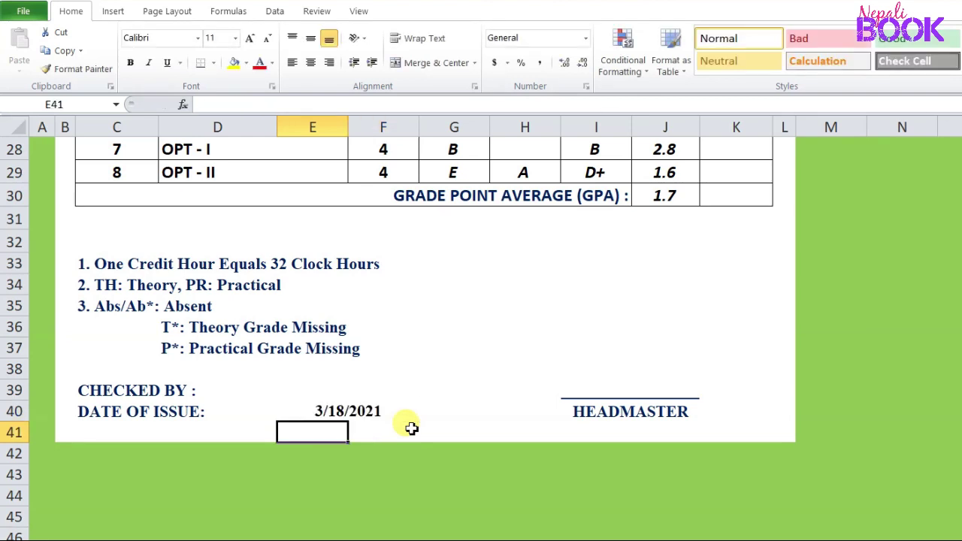
click(373, 407)
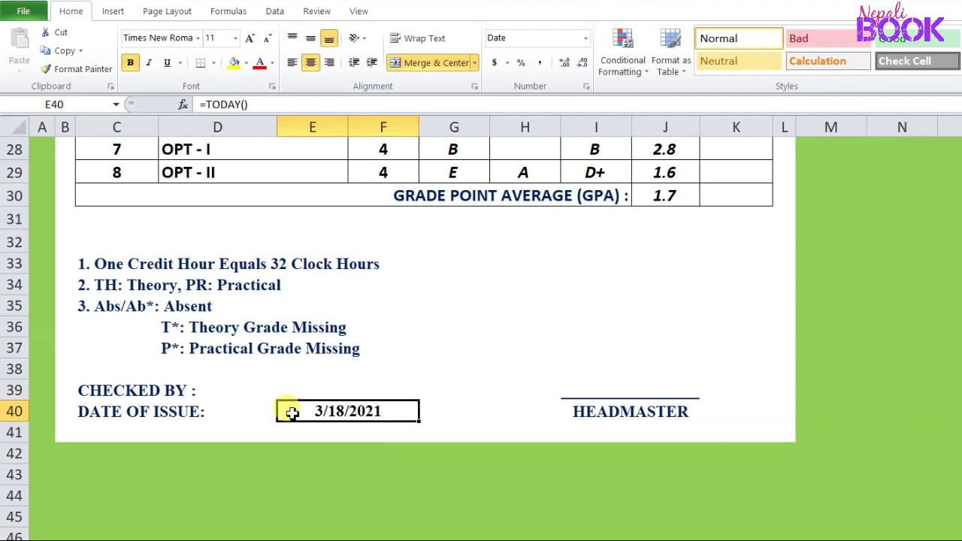
click(250, 434)
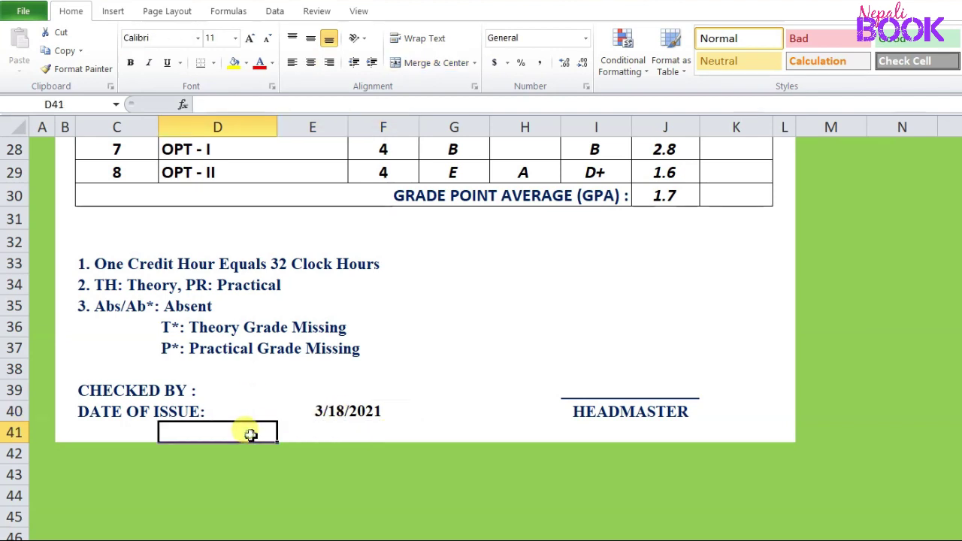
click(343, 410)
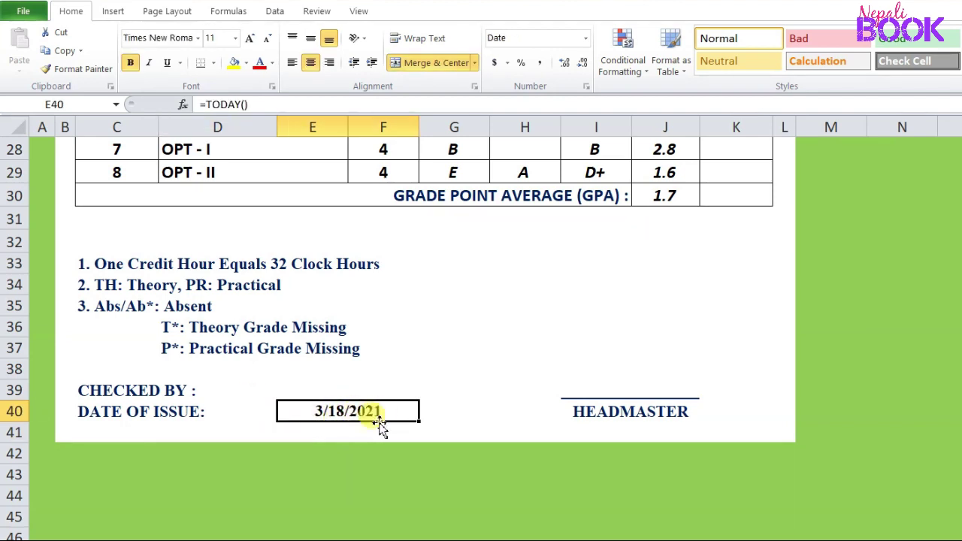
- Pick symbol number 5001 in D10 and check the formula filling the grade points
scroll(431, 448, up, 2)
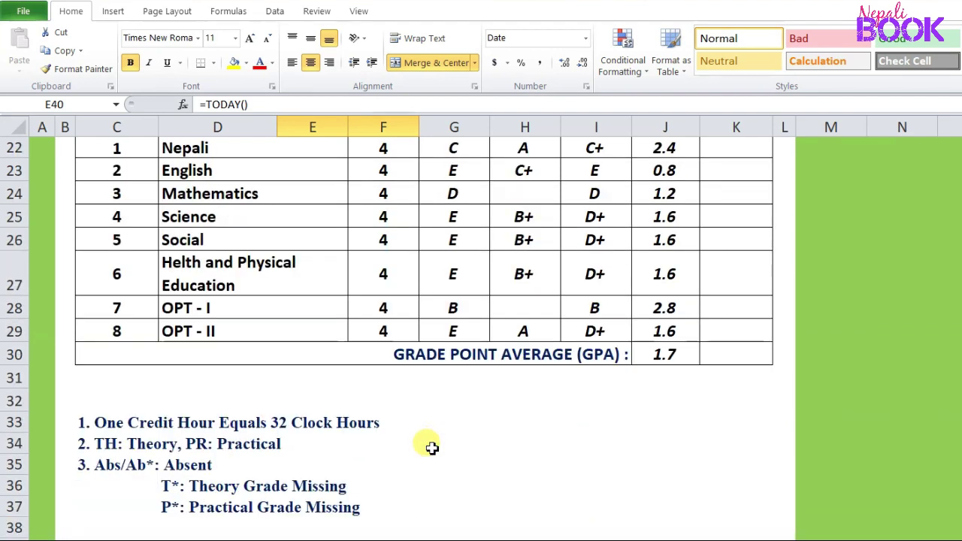
scroll(430, 448, up, 1)
scroll(432, 448, up, 6)
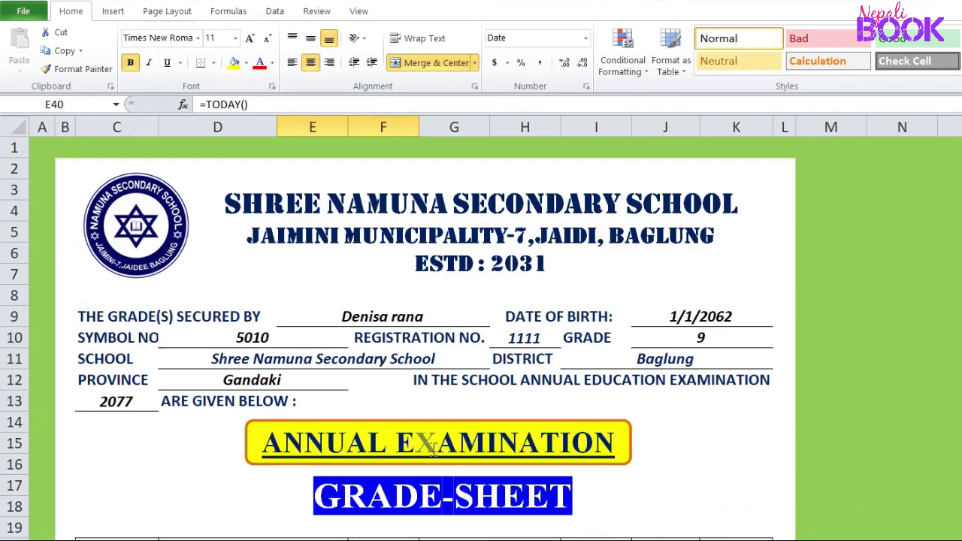
click(301, 339)
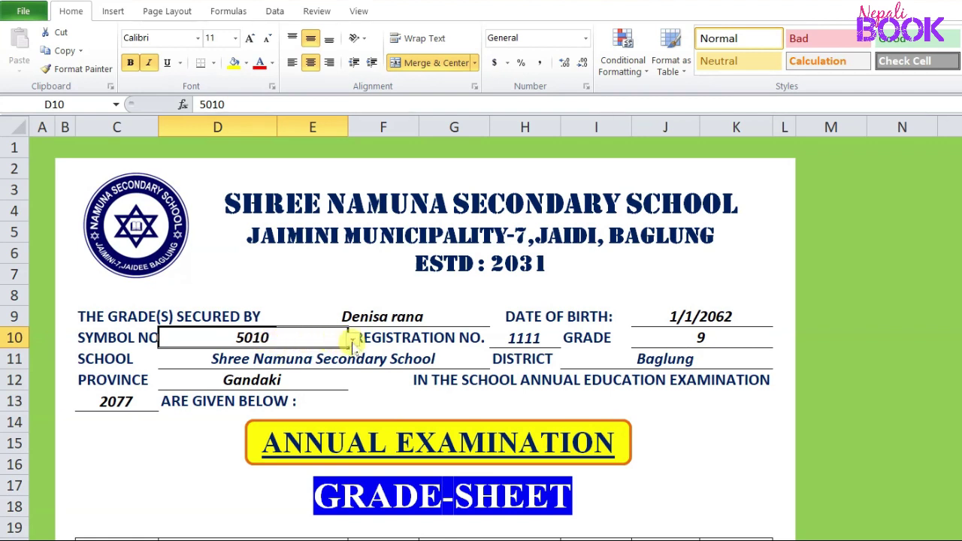
click(351, 341)
click(350, 364)
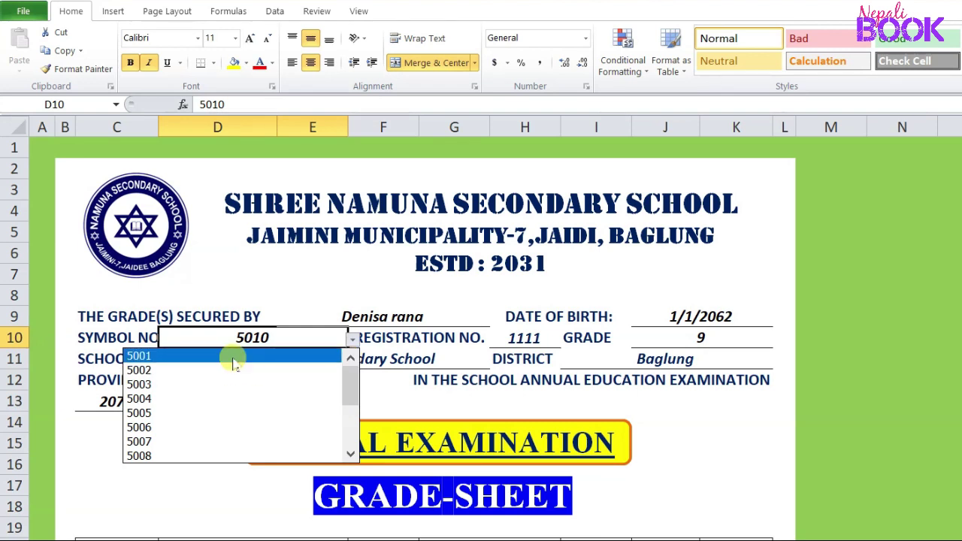
click(233, 358)
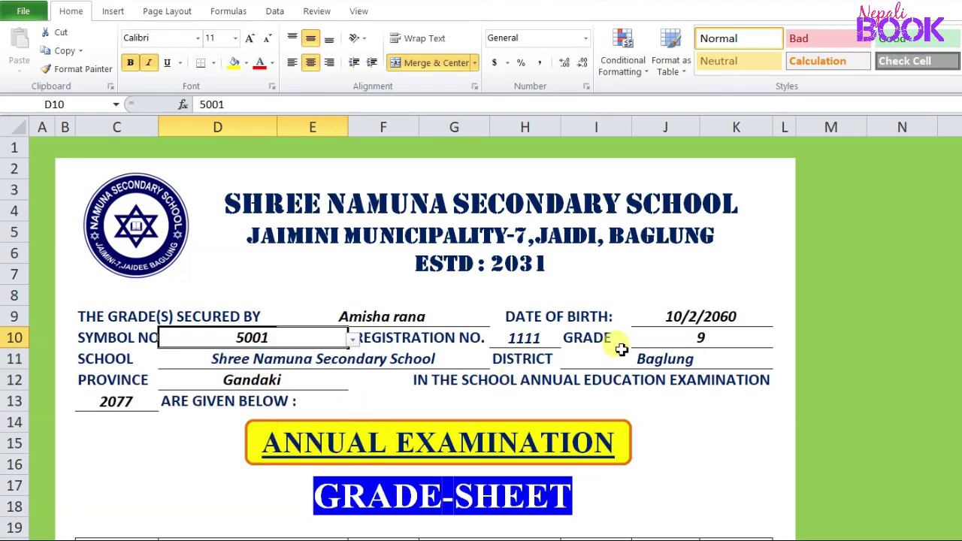
scroll(683, 455, down, 4)
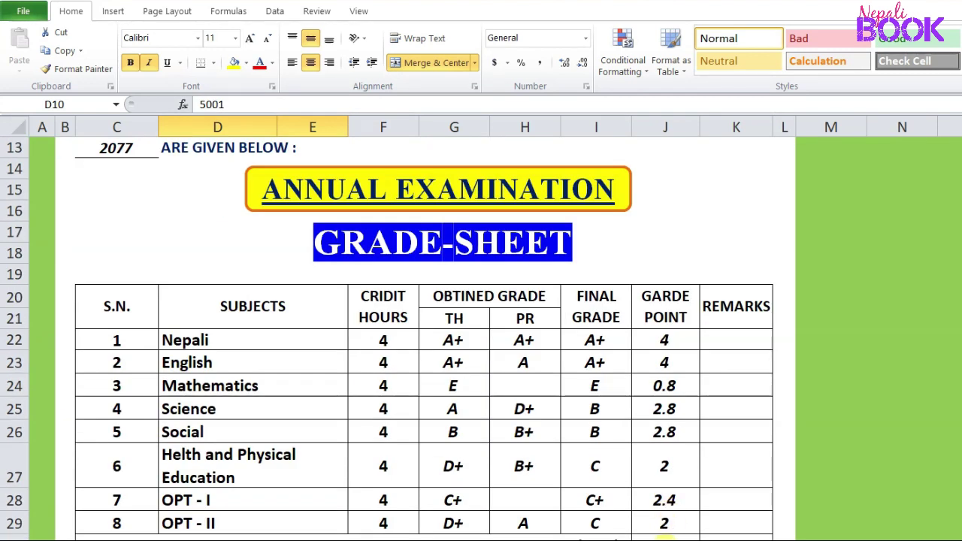
click(665, 535)
- Switch the Symbol No to 5004 and review the refilled sheet
scroll(356, 398, up, 1)
scroll(356, 398, up, 3)
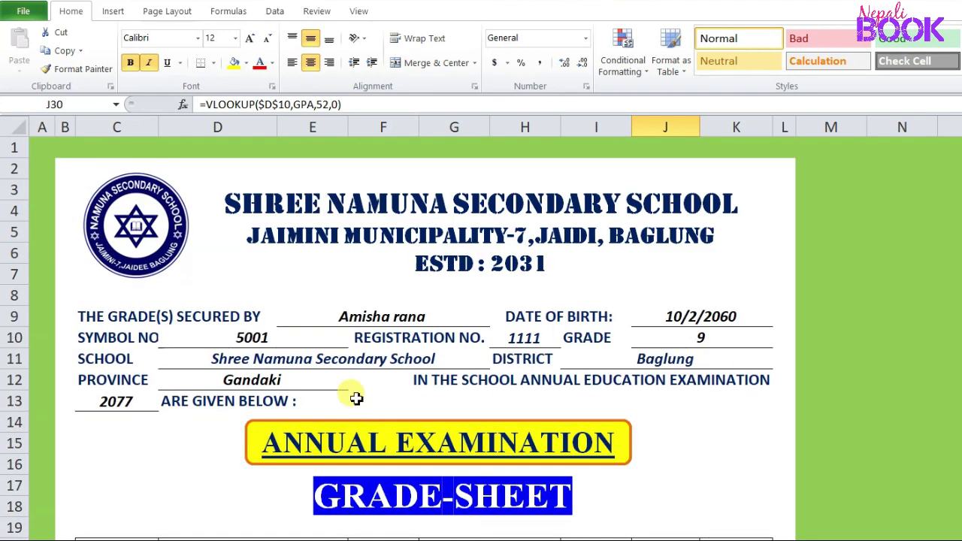
click(338, 336)
click(353, 342)
click(311, 396)
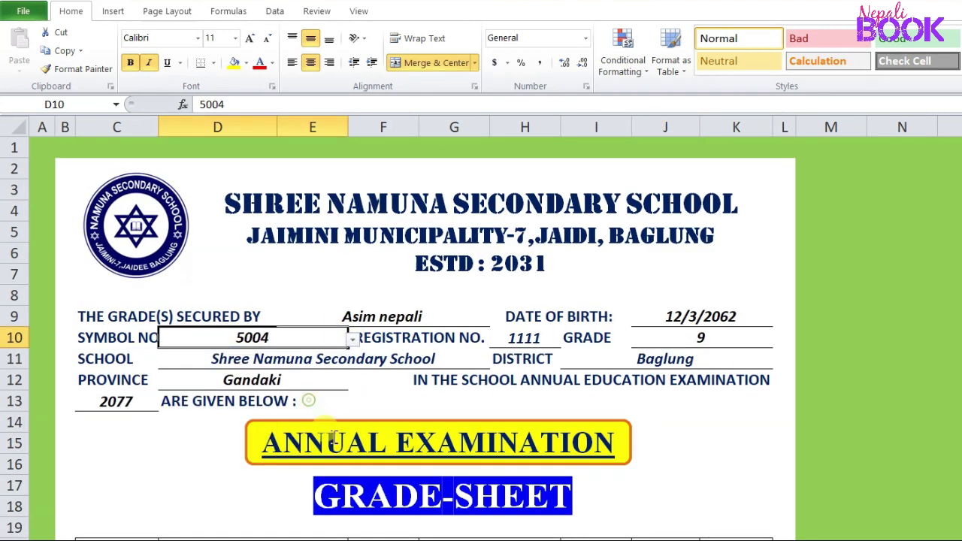
scroll(343, 456, down, 3)
scroll(359, 461, down, 1)
scroll(359, 461, up, 4)
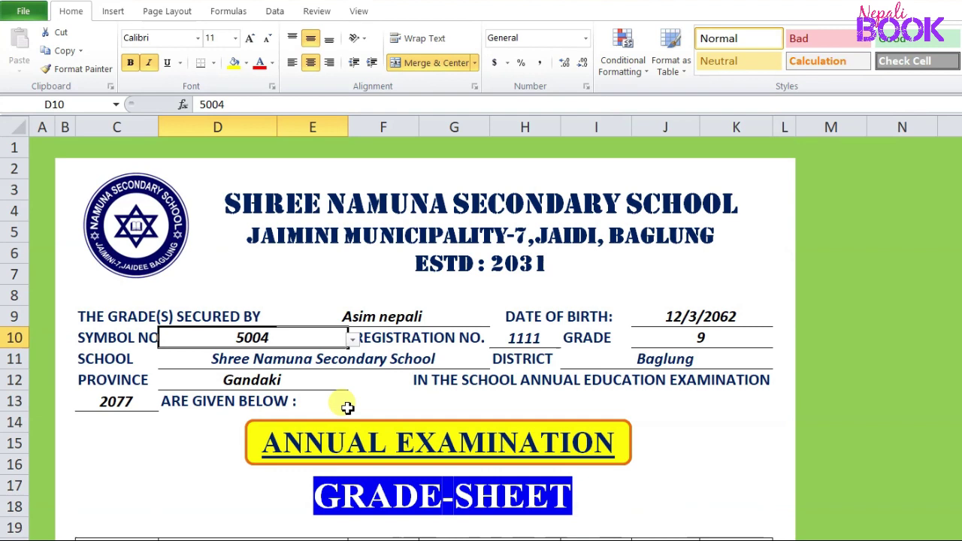
- Cycle through symbol numbers 5006, 5008, 5013 and 5016
click(352, 339)
click(311, 386)
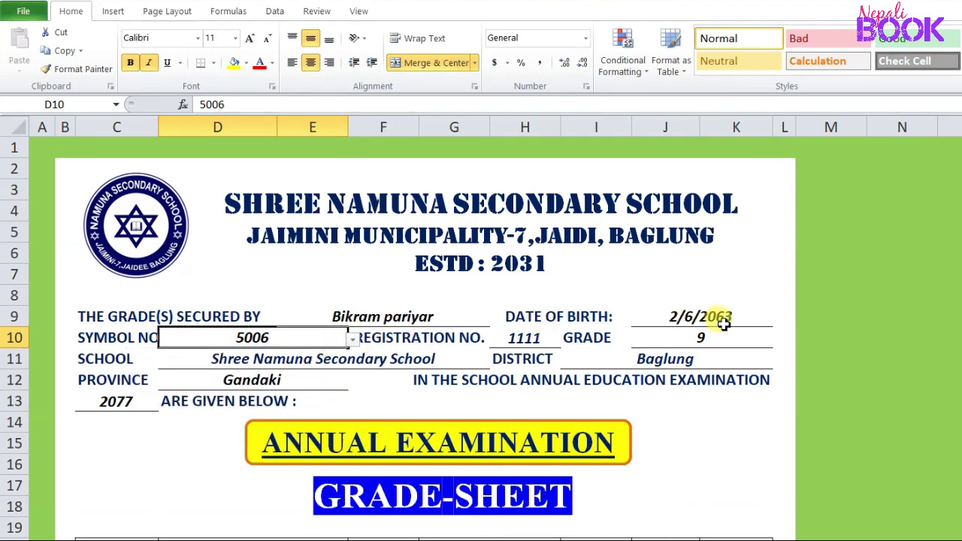
click(353, 339)
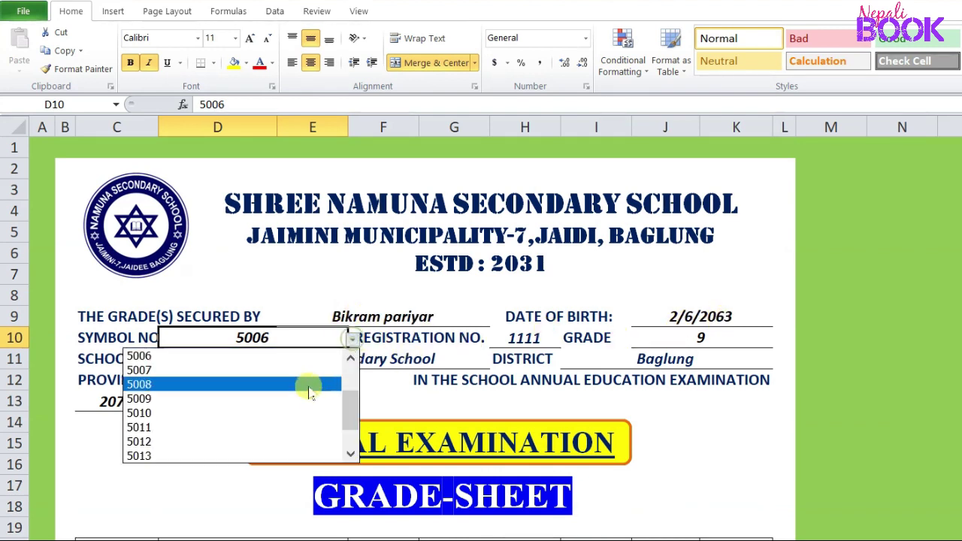
click(308, 386)
click(352, 339)
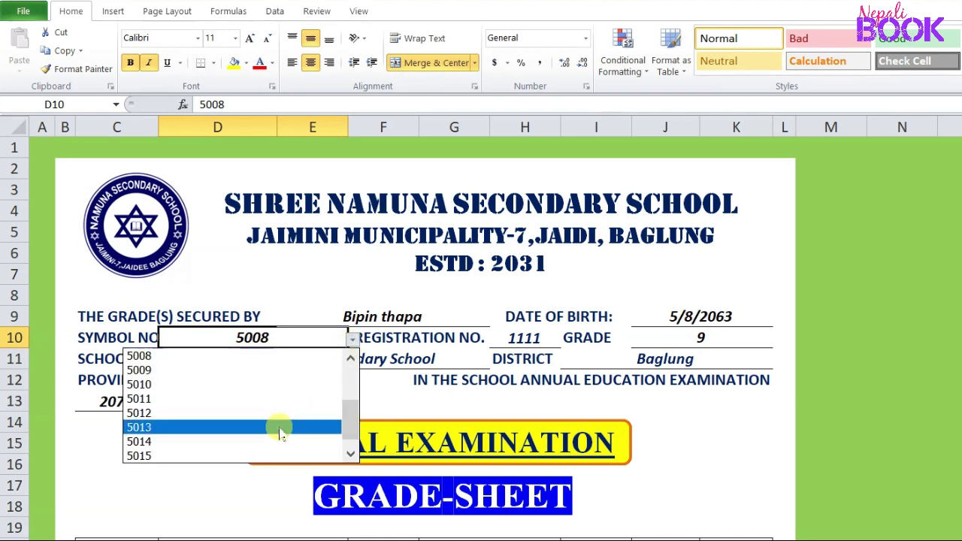
click(278, 426)
click(352, 340)
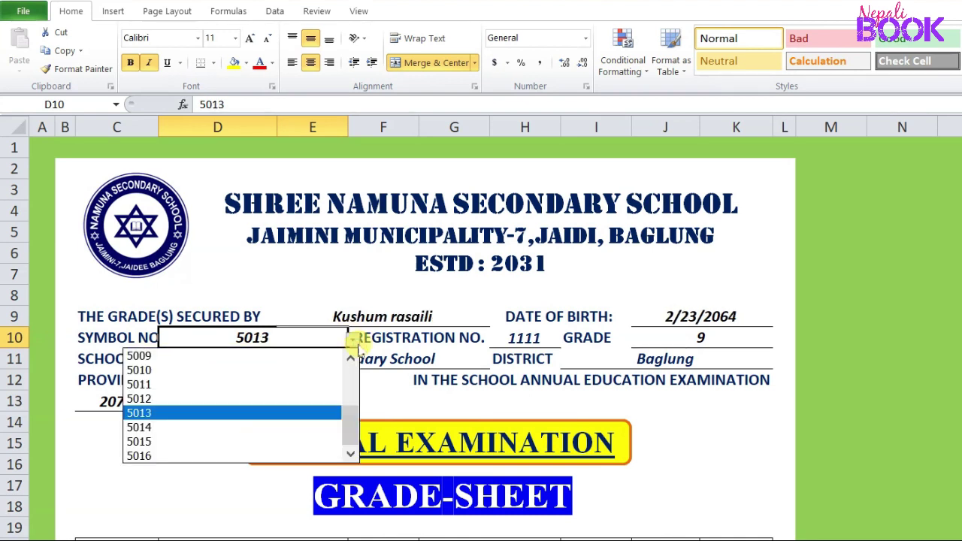
click(286, 453)
- Compare against the marks data sheet, then pick symbol number 5011
scroll(421, 444, down, 2)
scroll(427, 446, down, 1)
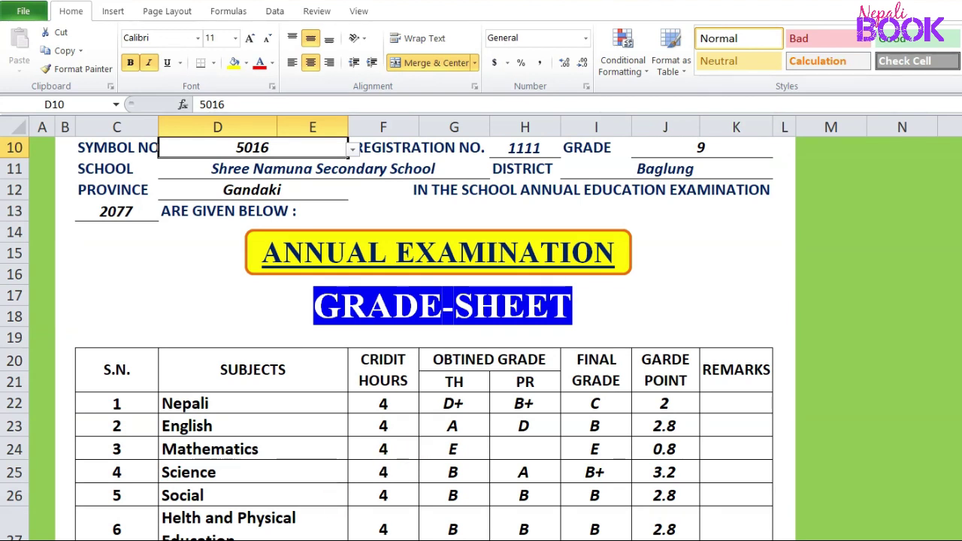
key(ctrl+Page_Up)
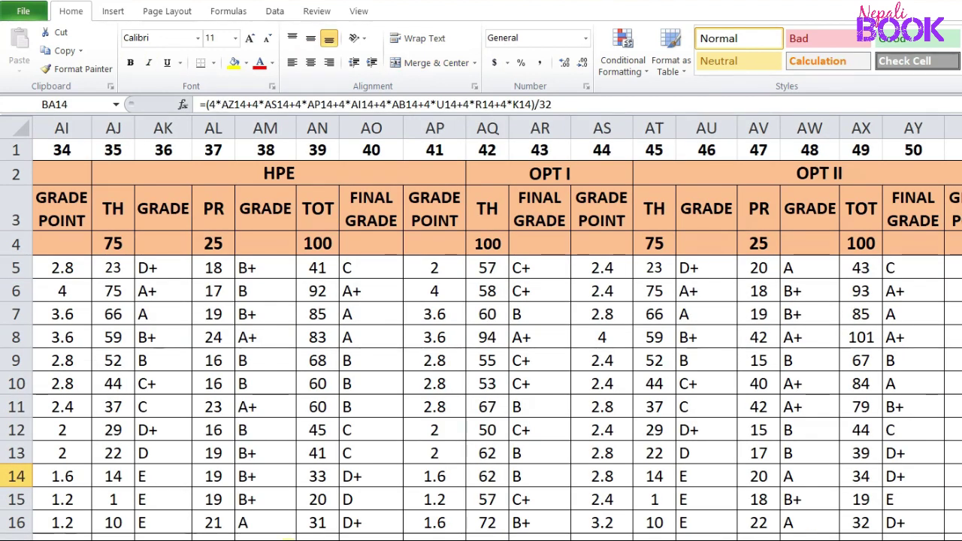
key(ctrl+Page_Down)
scroll(333, 526, down, 3)
scroll(343, 526, down, 2)
scroll(343, 525, up, 2)
scroll(340, 524, up, 3)
scroll(339, 524, up, 3)
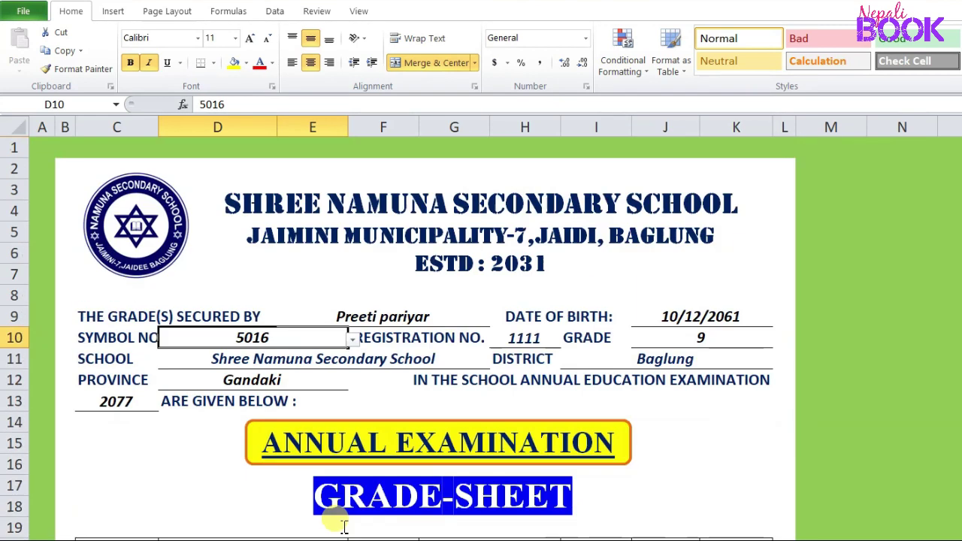
click(351, 338)
click(305, 386)
- Finish on symbol number 5009, with Nepali showing grade E and 0.8
scroll(428, 442, down, 2)
scroll(434, 443, up, 2)
scroll(434, 443, down, 2)
scroll(428, 441, up, 2)
scroll(428, 441, down, 2)
scroll(424, 438, up, 2)
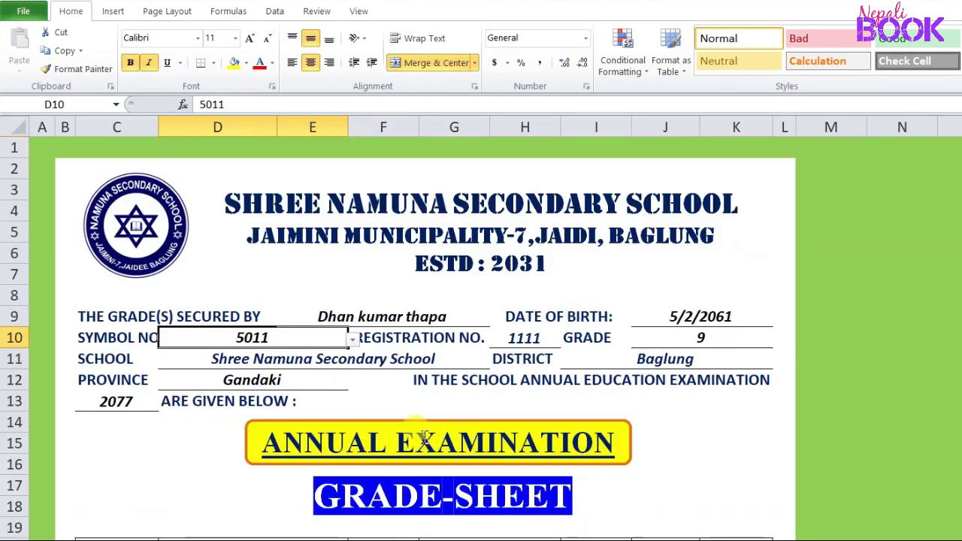
click(351, 339)
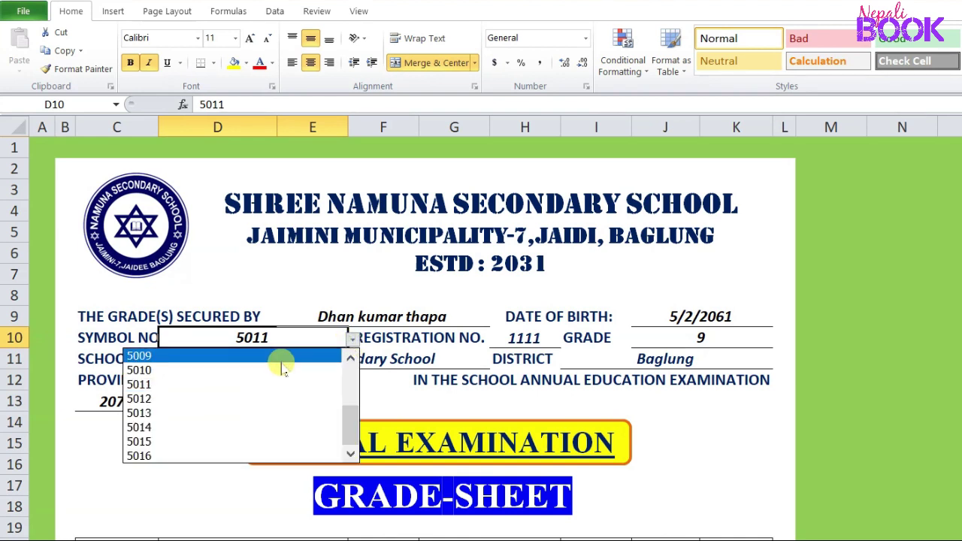
click(282, 356)
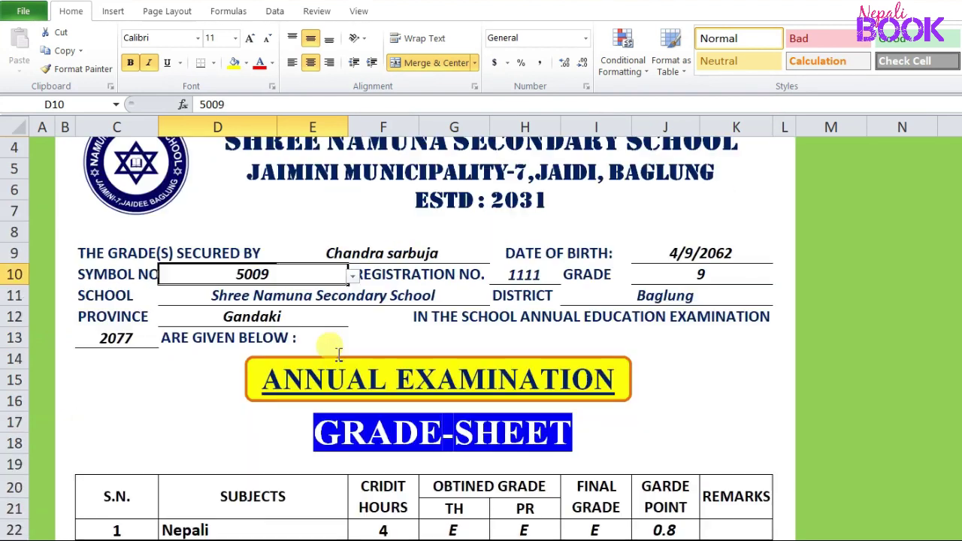
scroll(338, 357, up, 1)
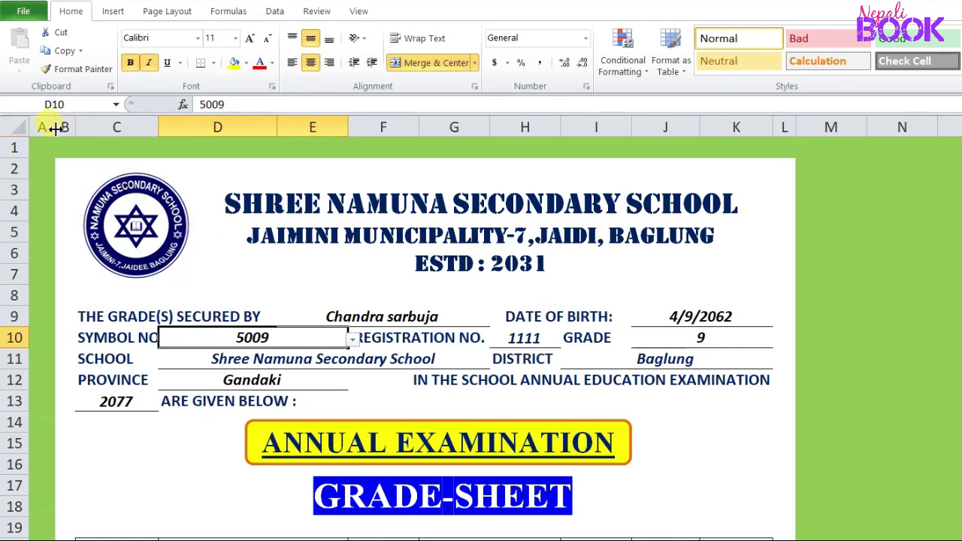
- Narrow column A, shorten row 1, and apply Narrow page margins
drag(56, 129, 48, 130)
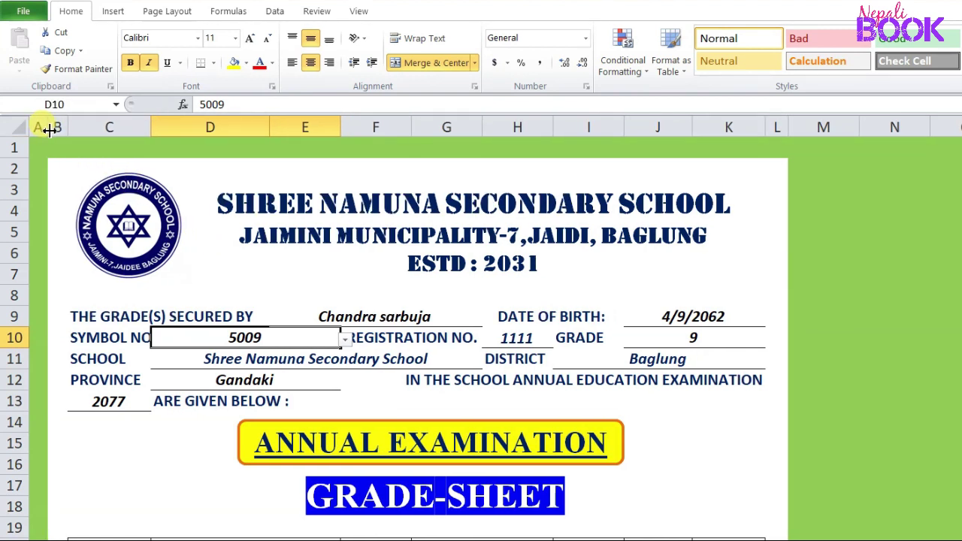
drag(18, 162, 18, 150)
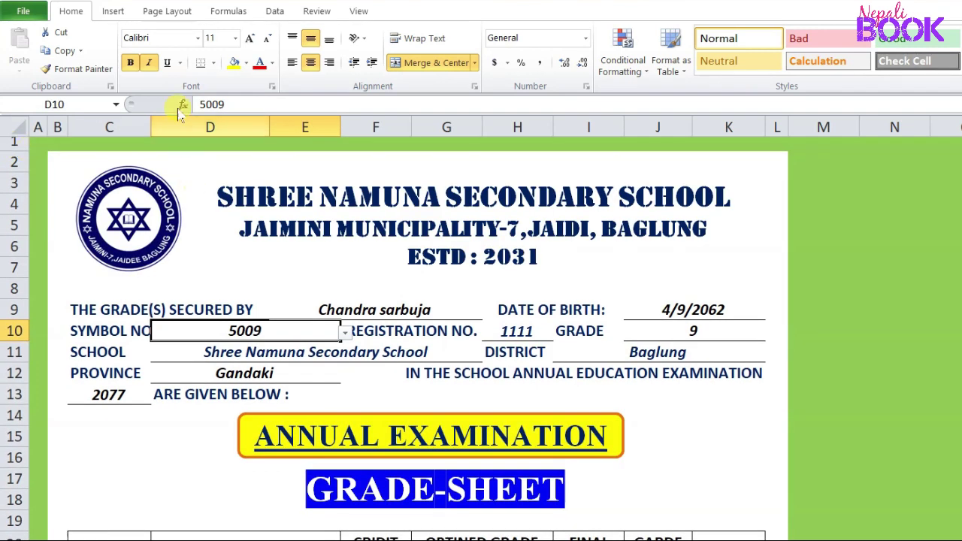
click(150, 19)
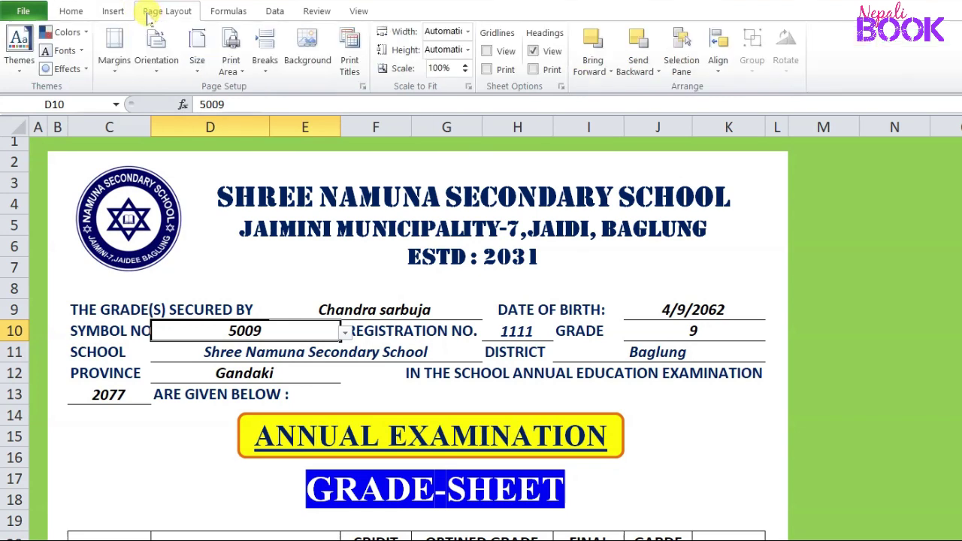
click(118, 77)
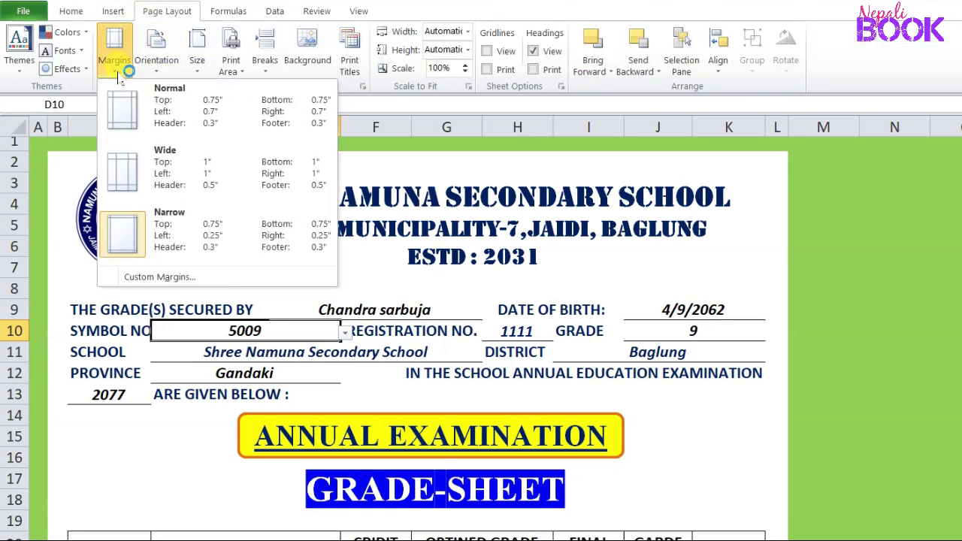
click(147, 235)
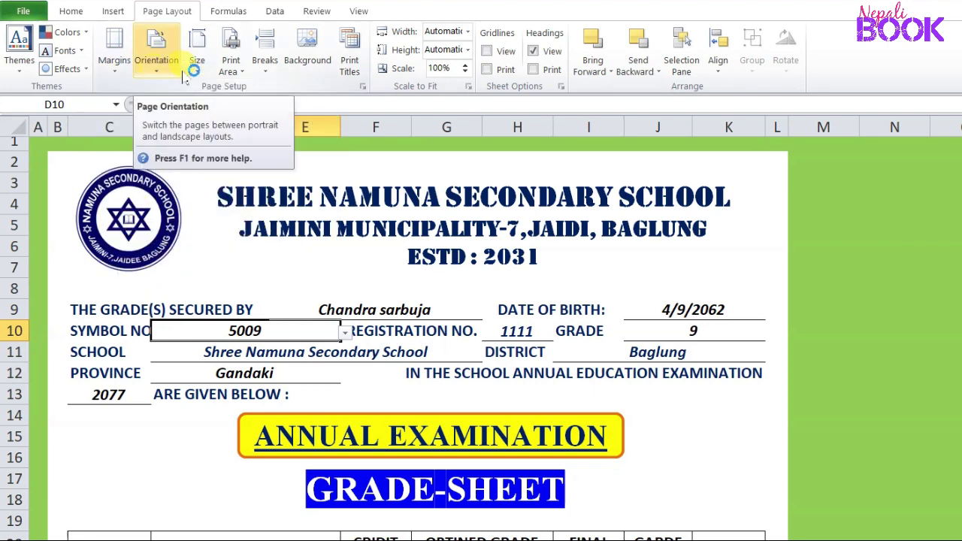
- Set the page to portrait A4 and show the print preview
click(152, 68)
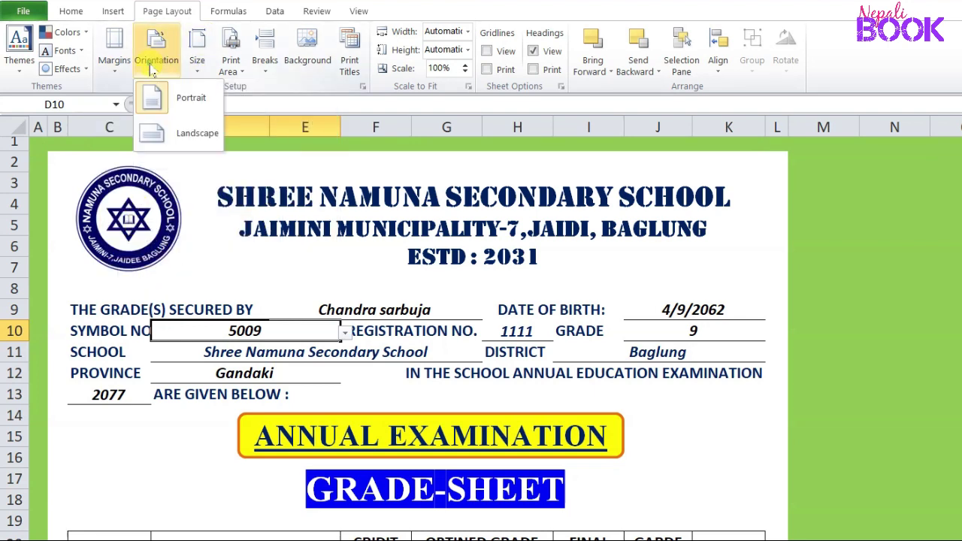
click(173, 105)
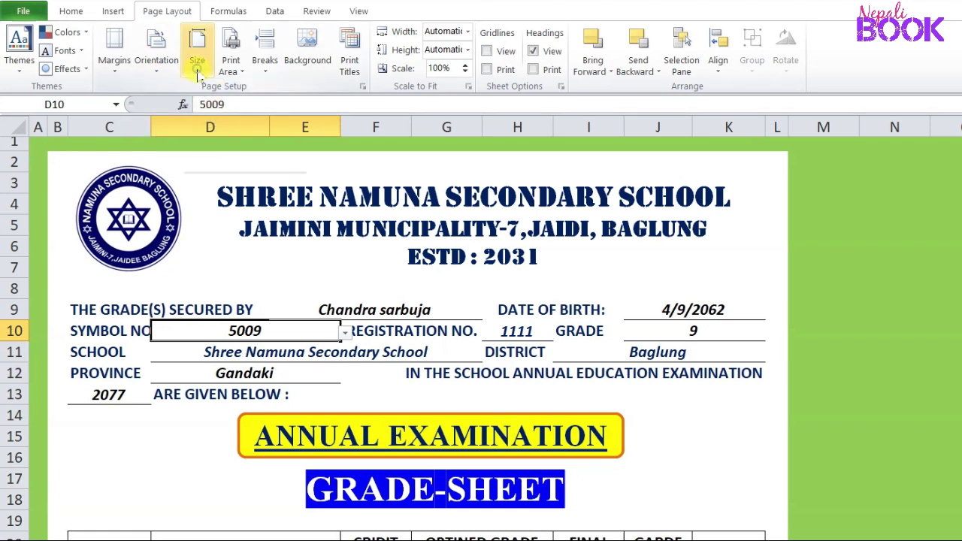
click(198, 71)
click(225, 137)
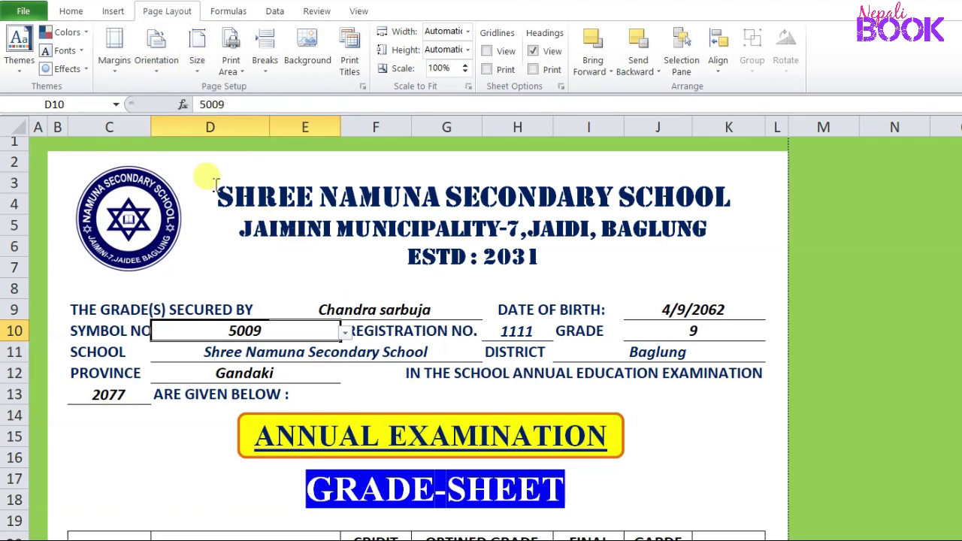
click(20, 12)
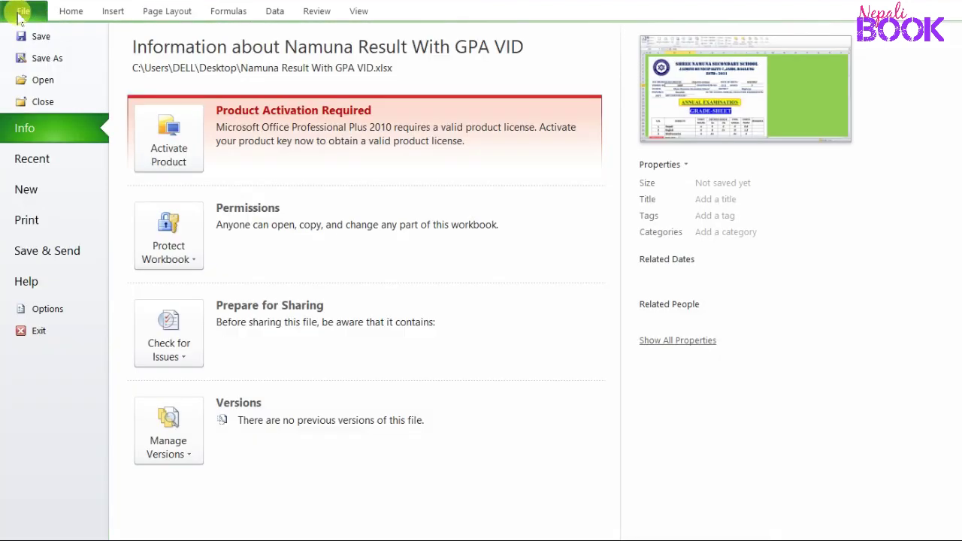
click(56, 224)
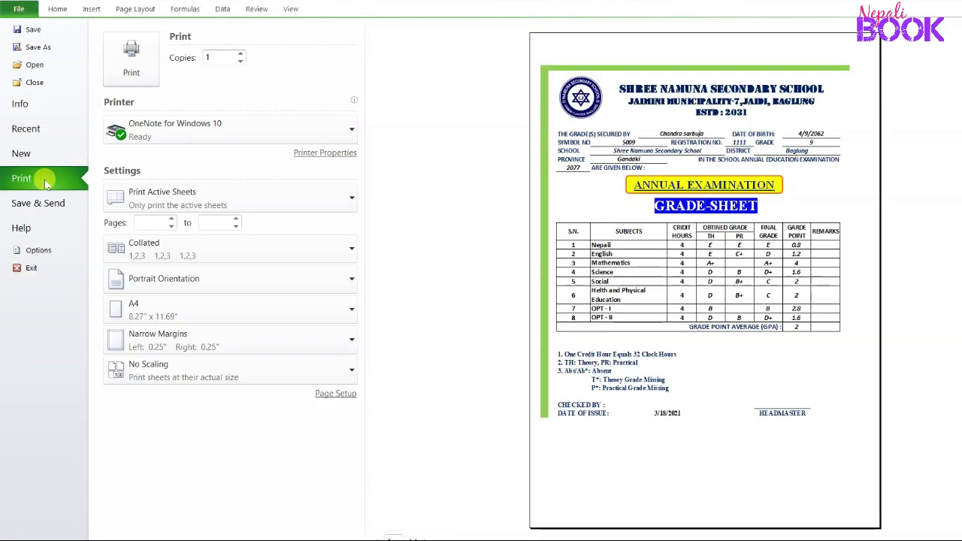